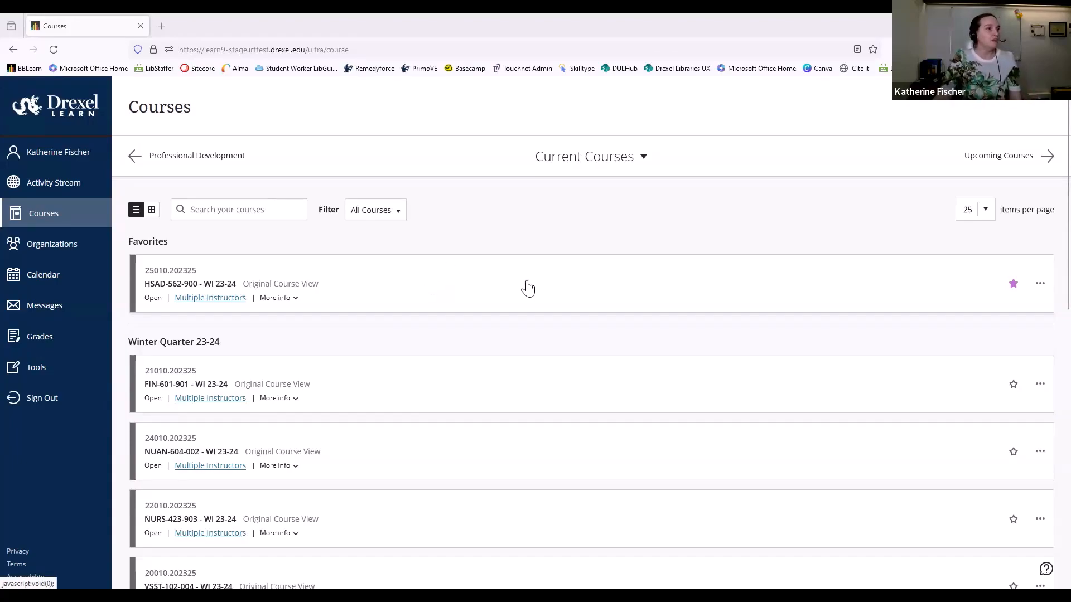
In the HSAD-562-900 course, add an "Articles and videos" tool link of type Drexel Libraries Course Reserves to the course menu, available to users
click(453, 293)
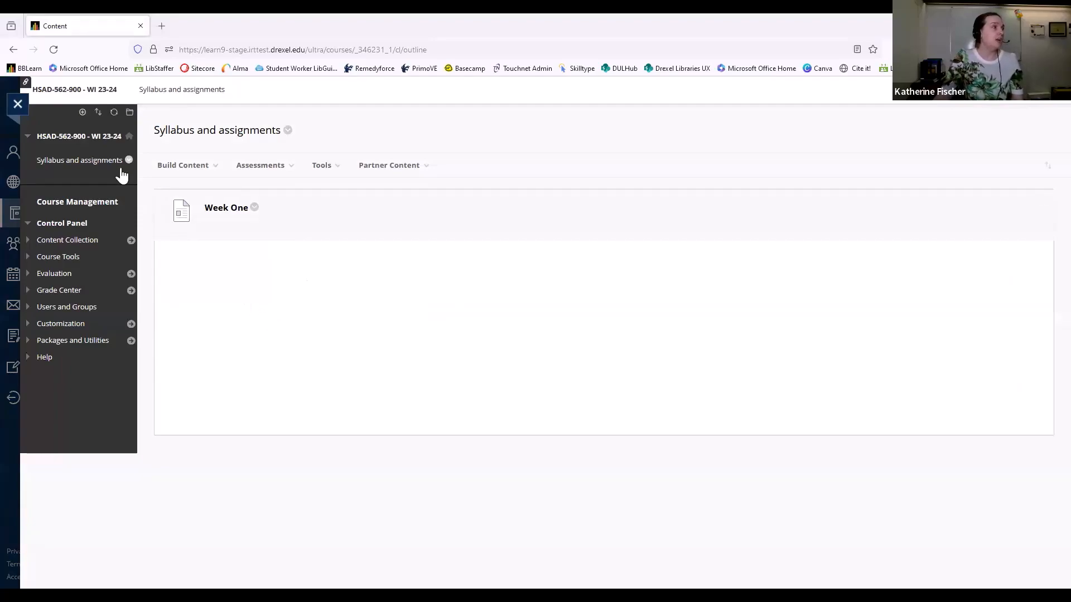
click(82, 112)
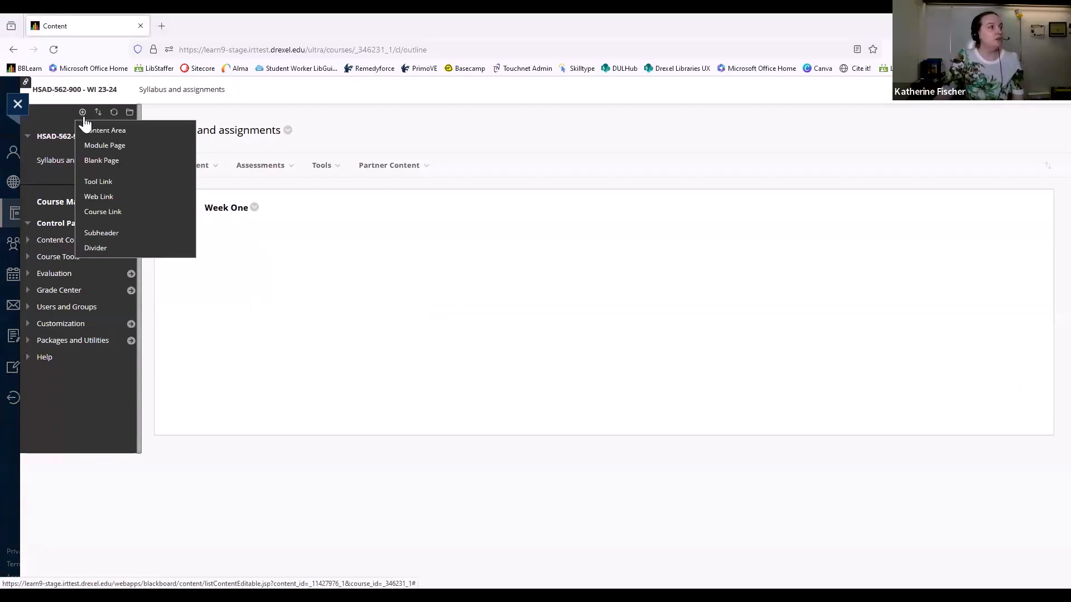
click(126, 183)
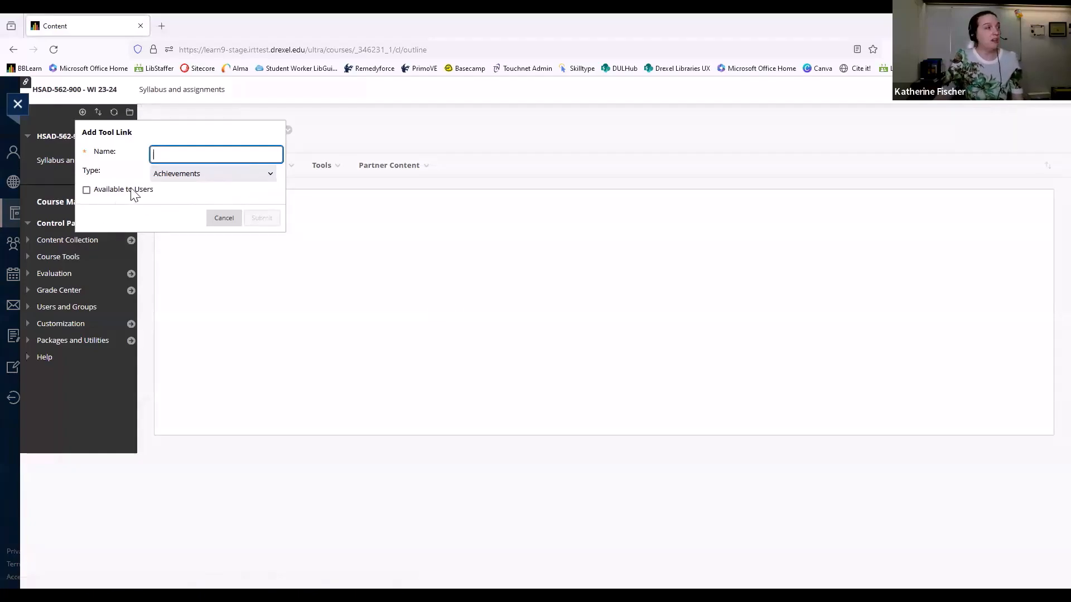
click(187, 149)
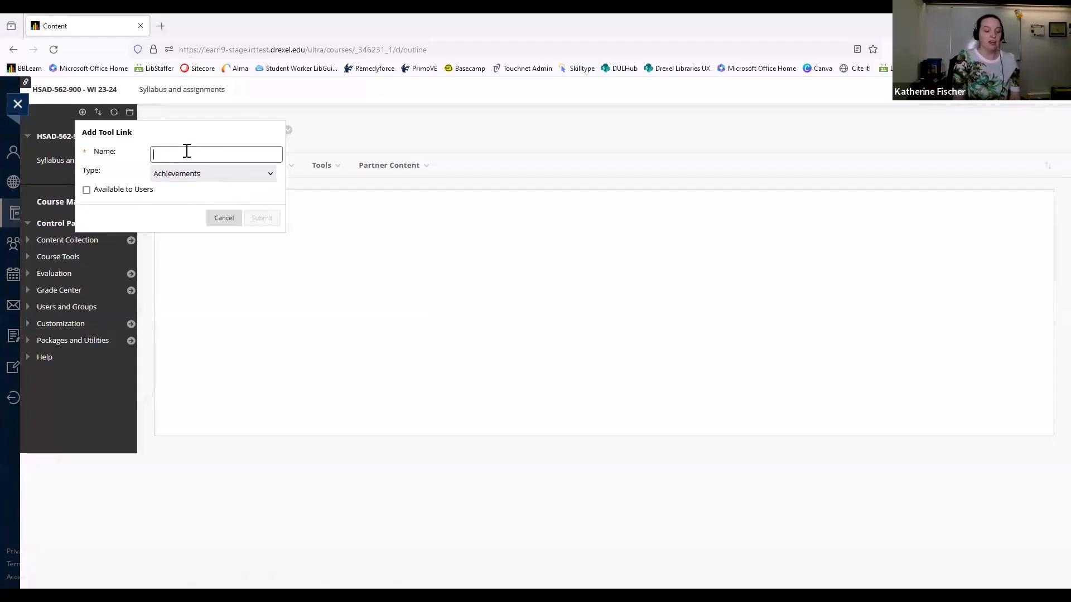
text(Ar)
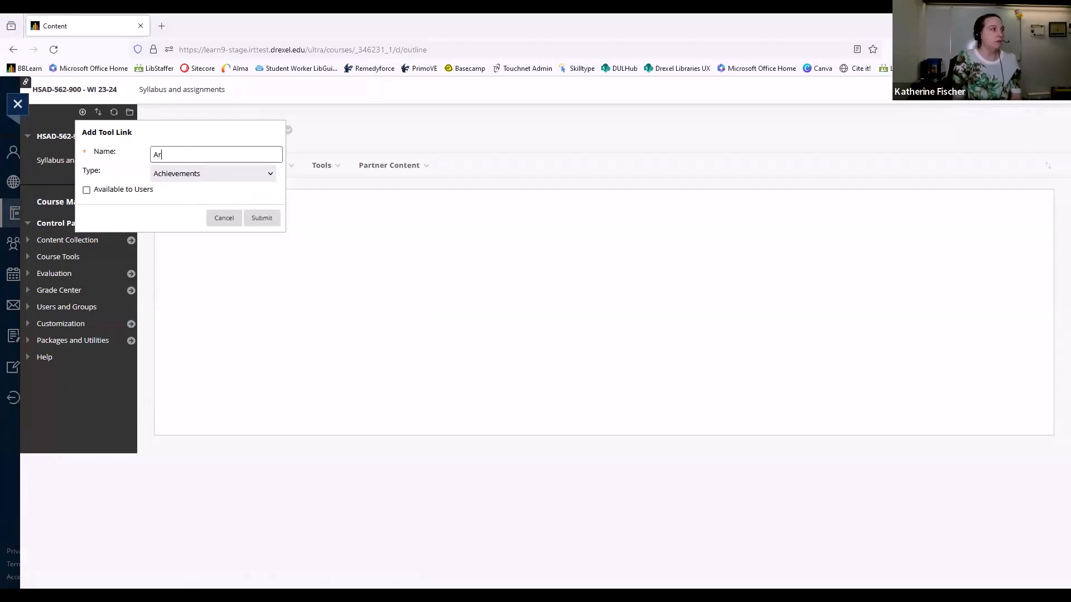
text(ticles and vid)
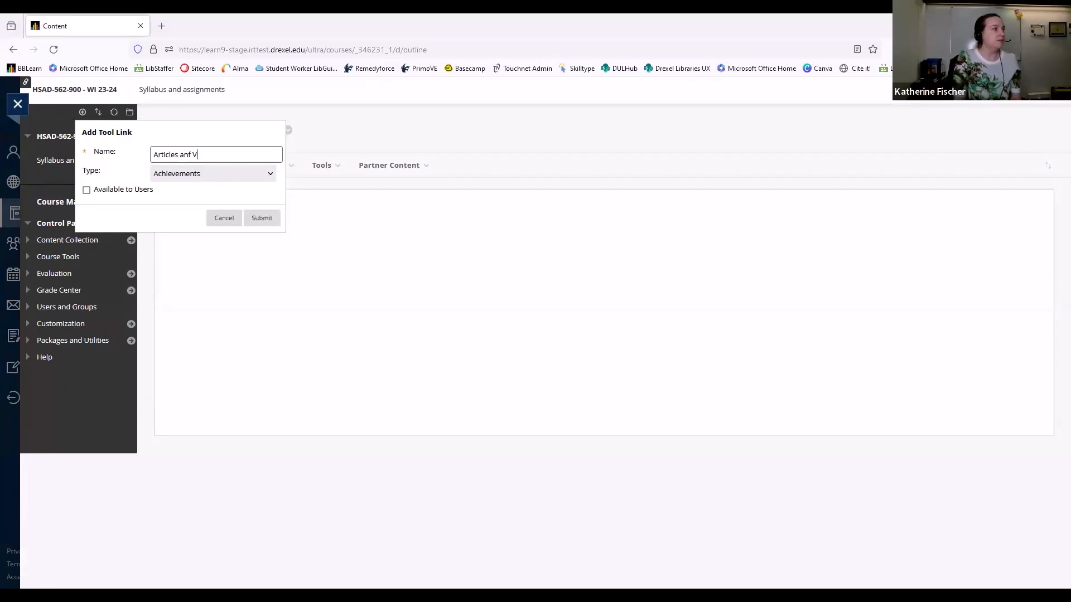
text(eos)
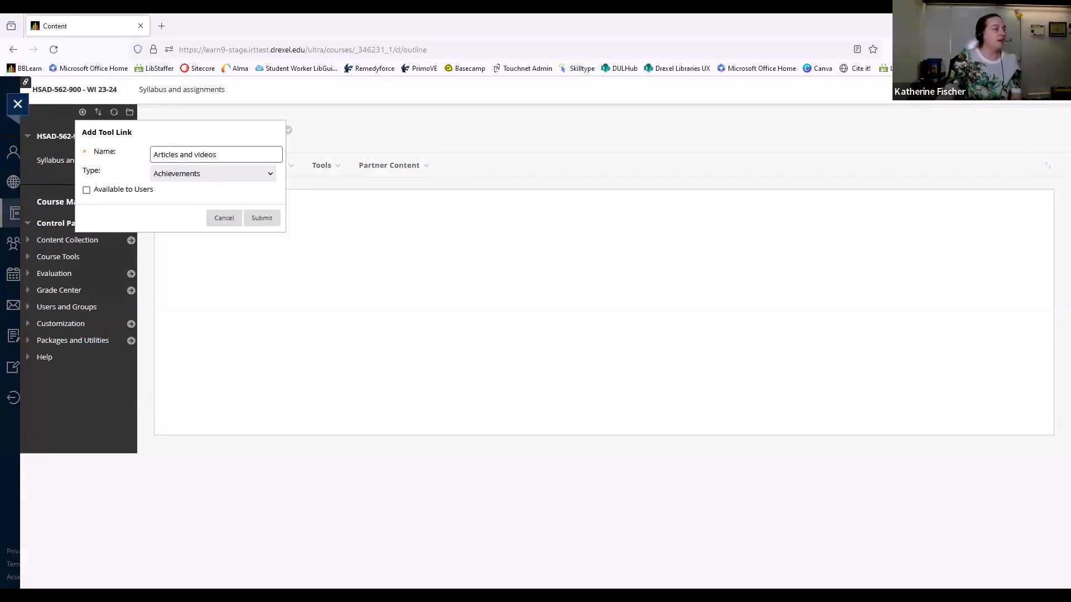
click(268, 177)
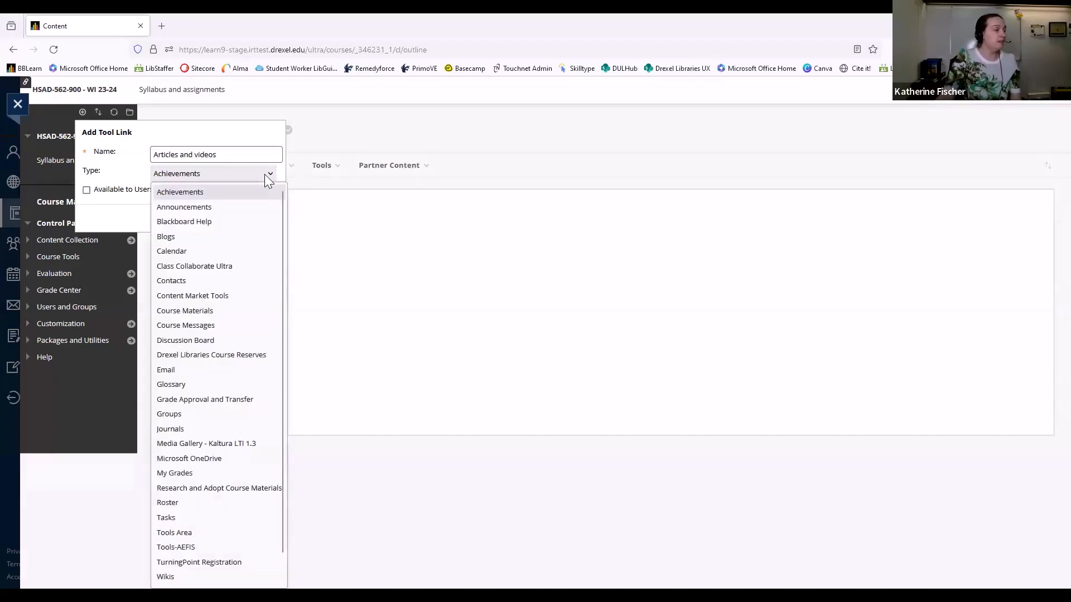
click(268, 356)
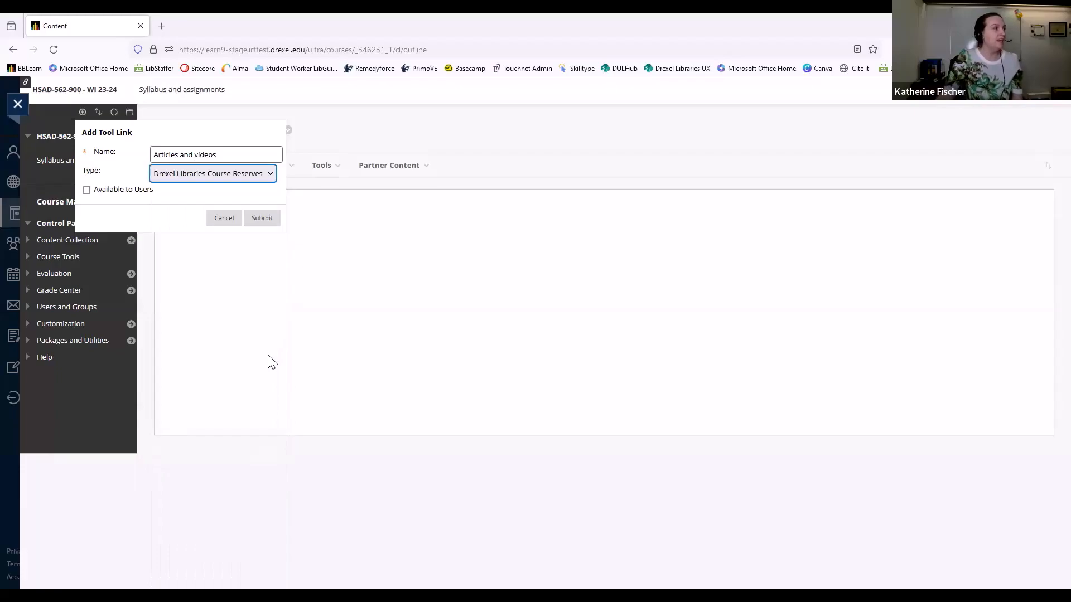
click(130, 192)
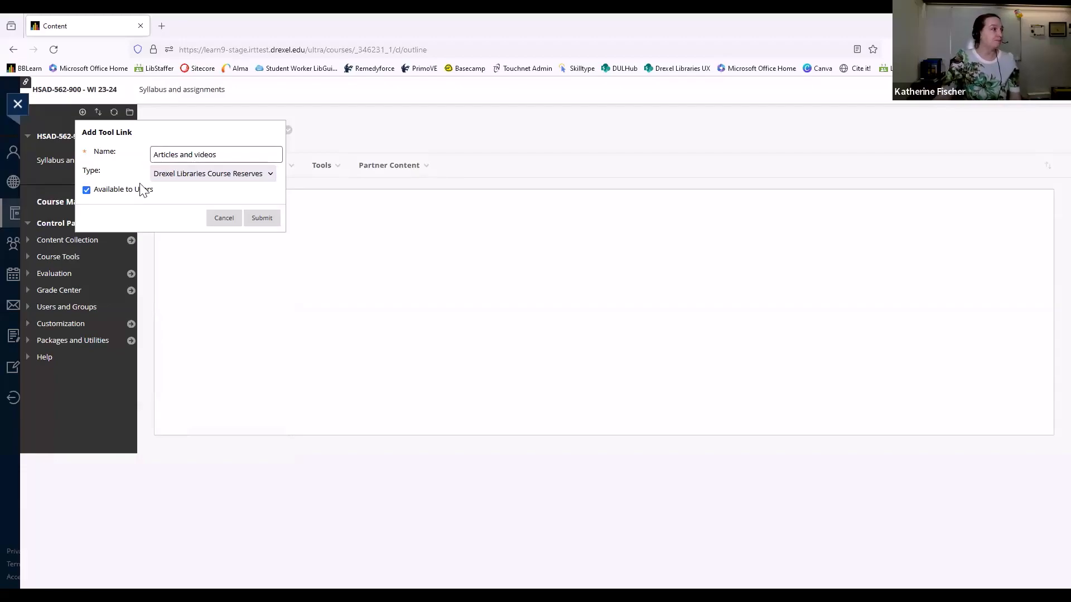
click(262, 218)
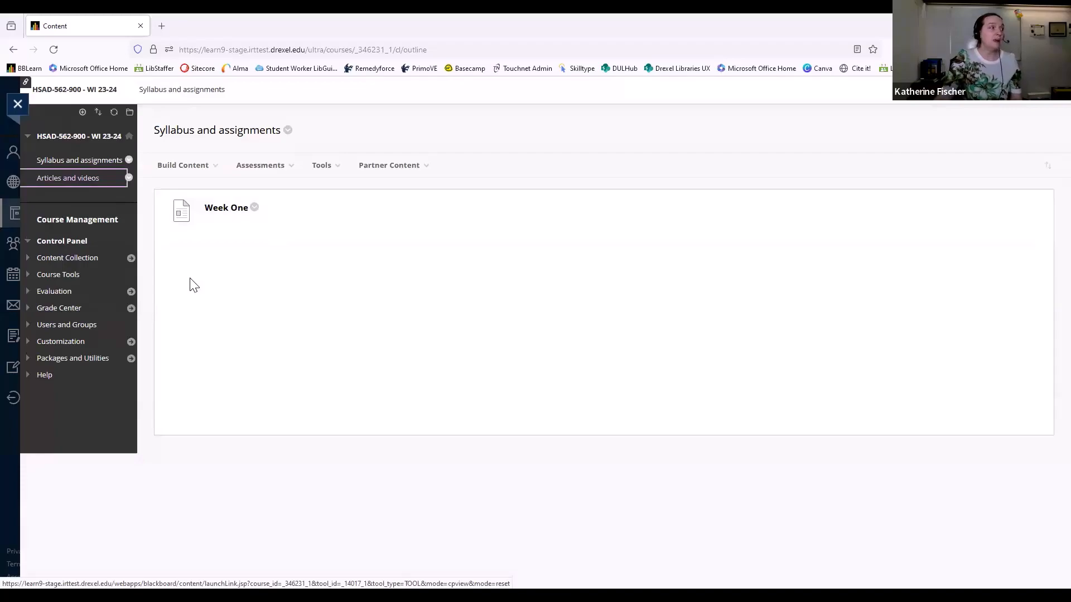
Launch the Articles and videos link and start a new reading list from scratch, keeping the default list name and course link
click(57, 187)
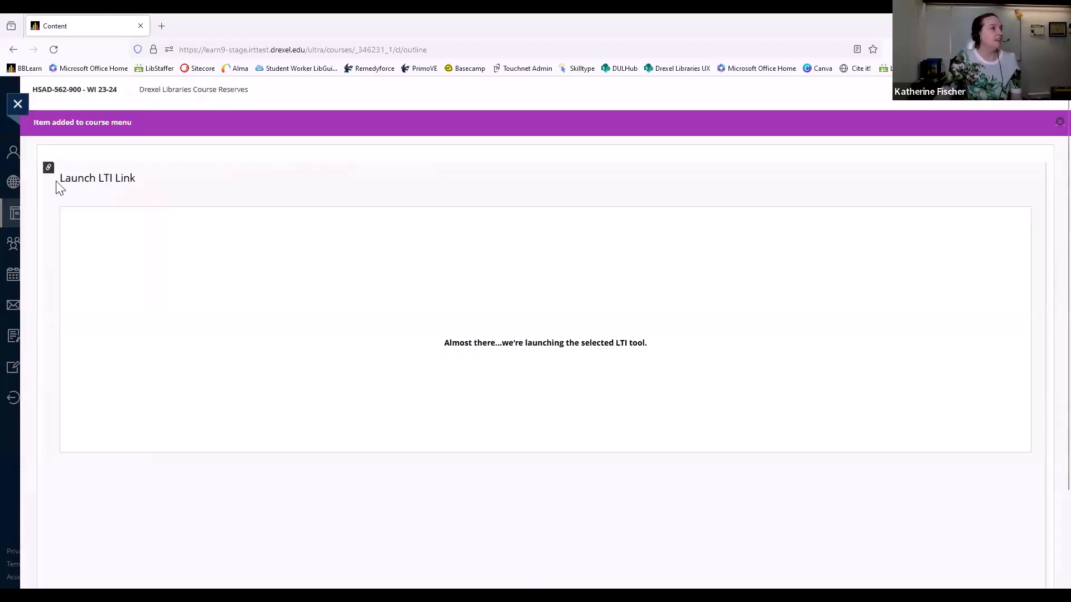
click(1060, 122)
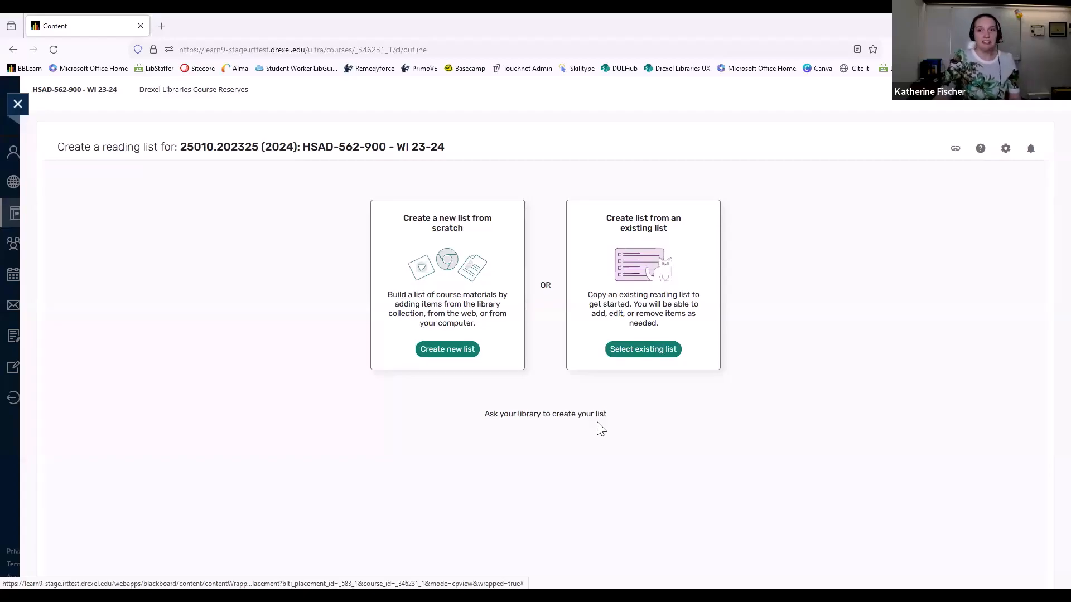
click(444, 351)
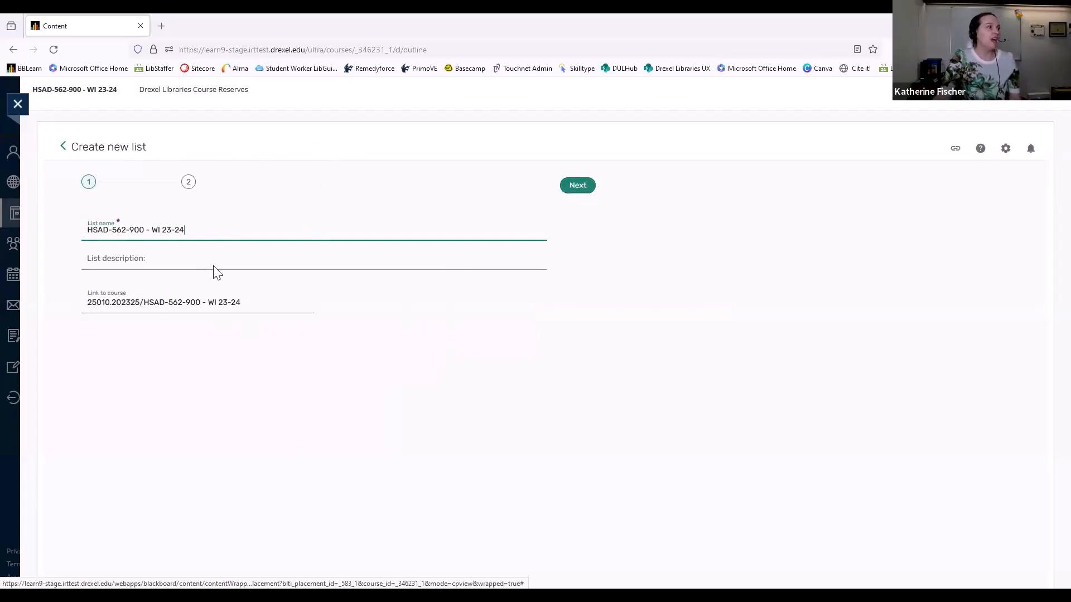
click(578, 188)
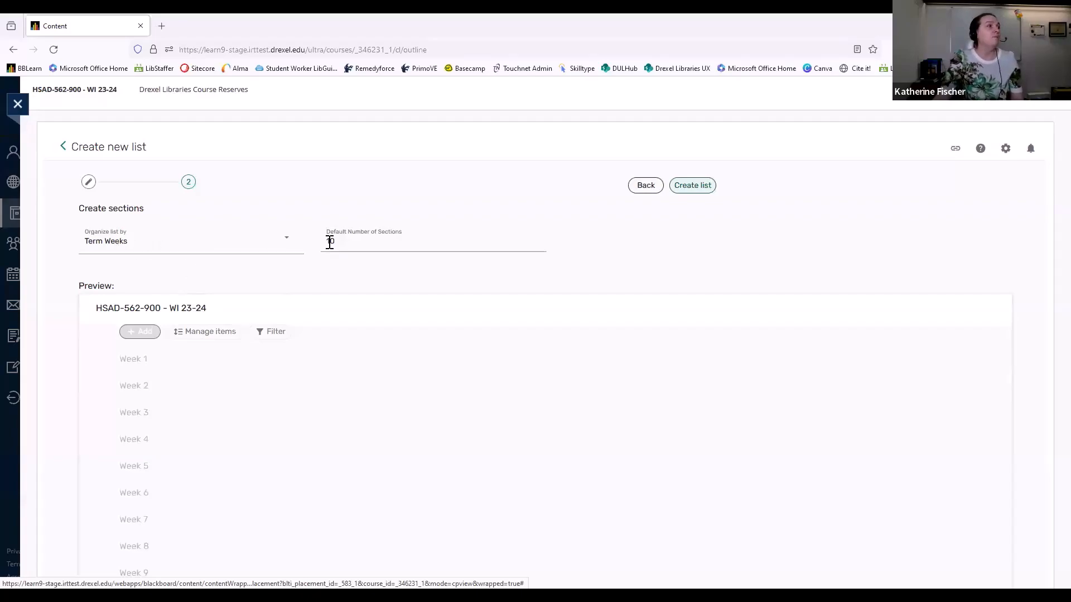
Preview the list with 2 and with 5 default sections, and return the number of sections to 10
drag(337, 243, 316, 241)
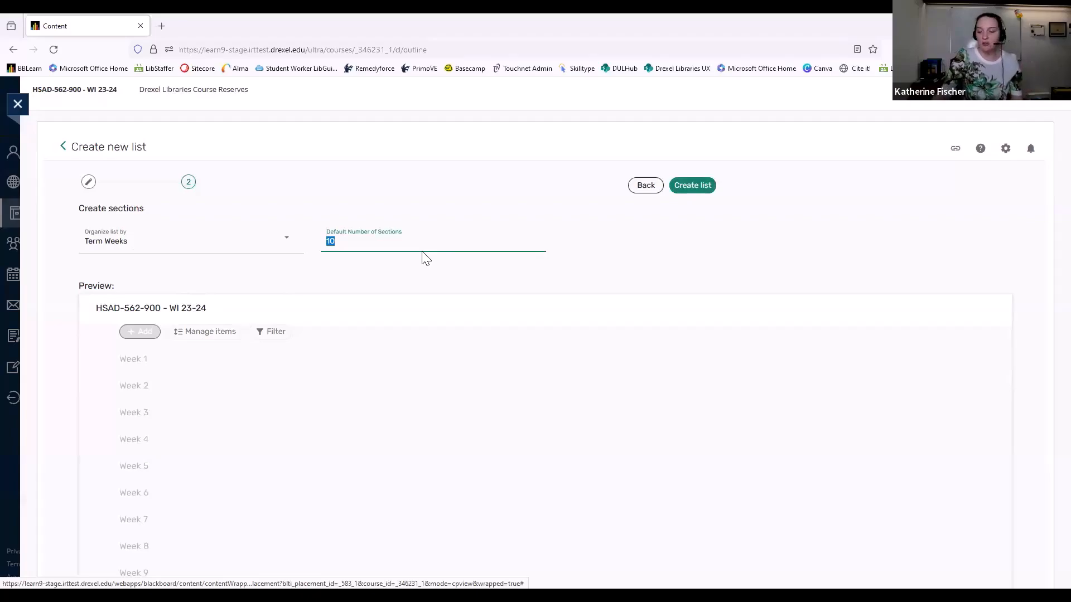
text(2)
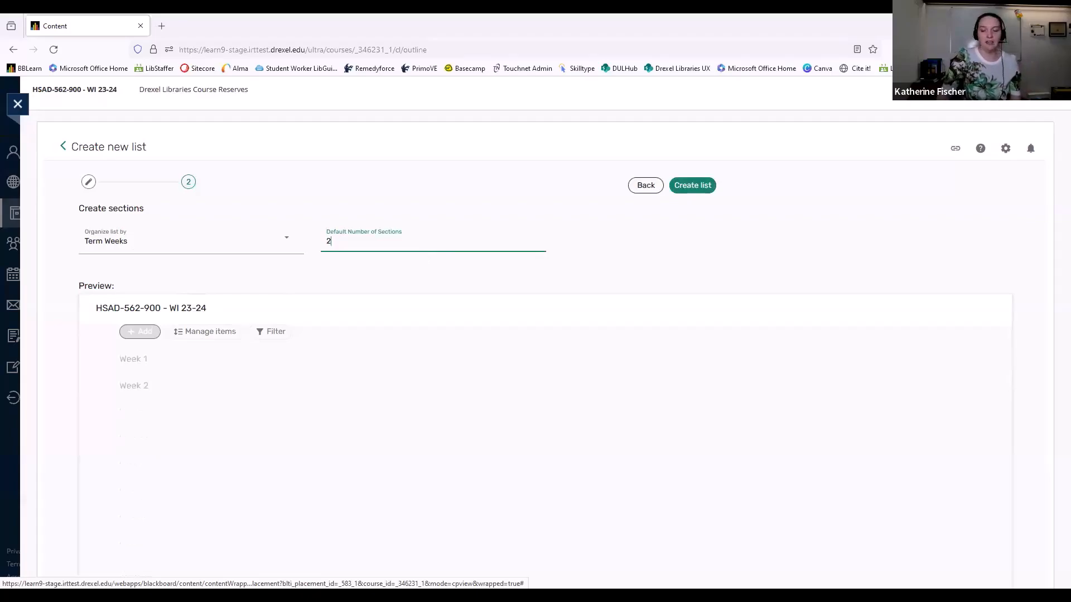
key(BackSpace)
text(5)
key(BackSpace)
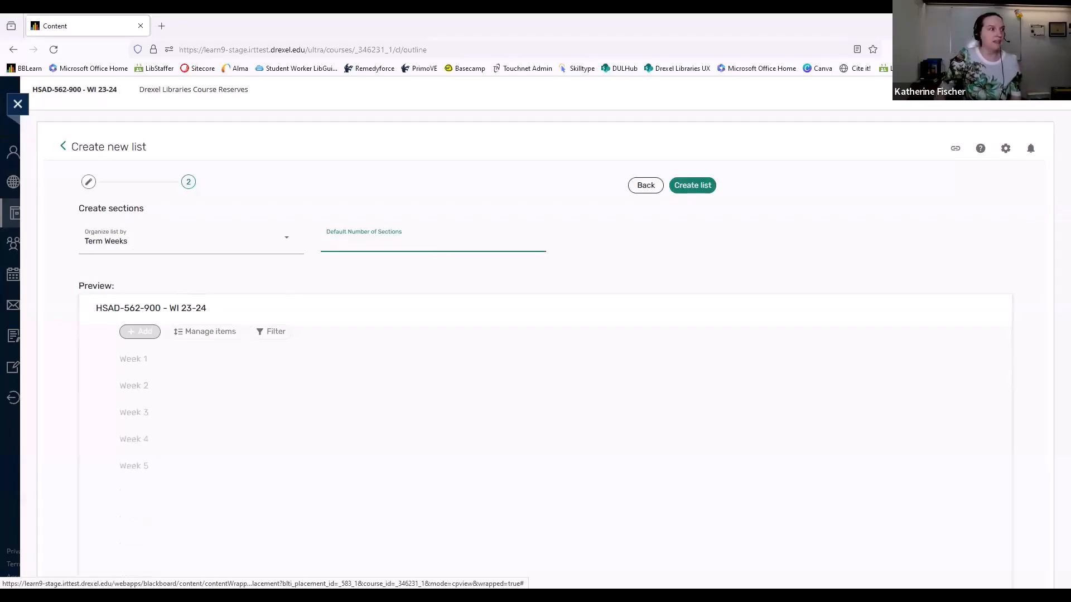
text(10)
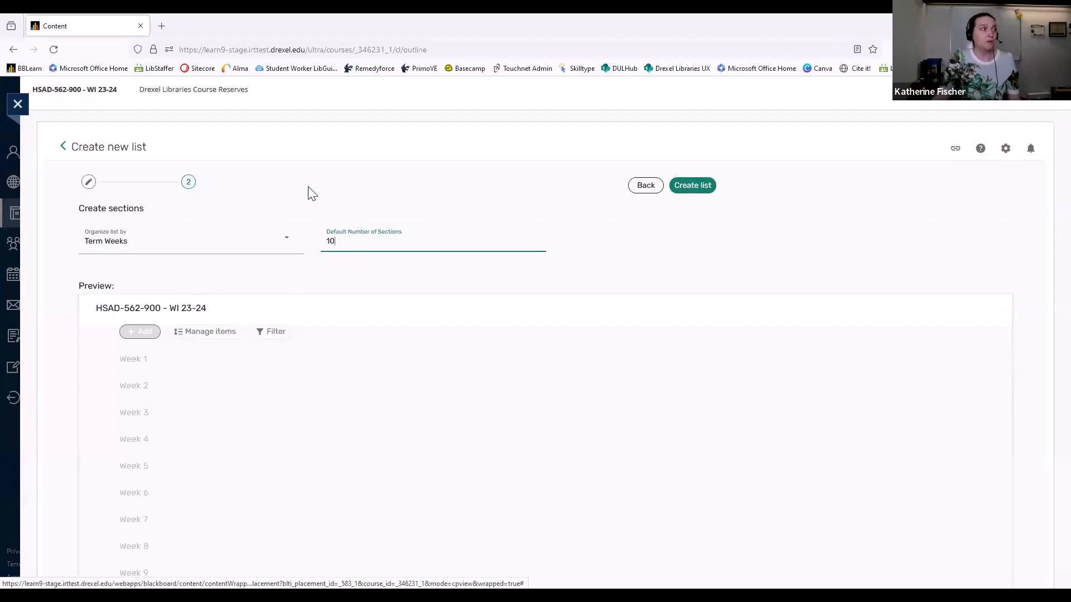
Preview the Required / Optional organization, and create the reading list organized by Term Weeks instead
click(286, 244)
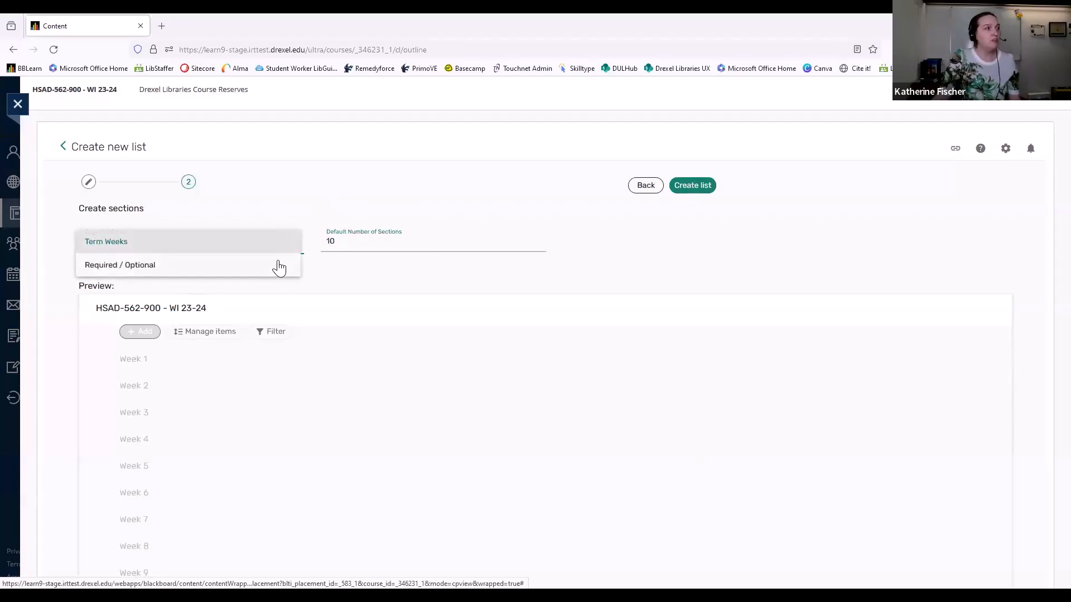
click(178, 274)
click(256, 250)
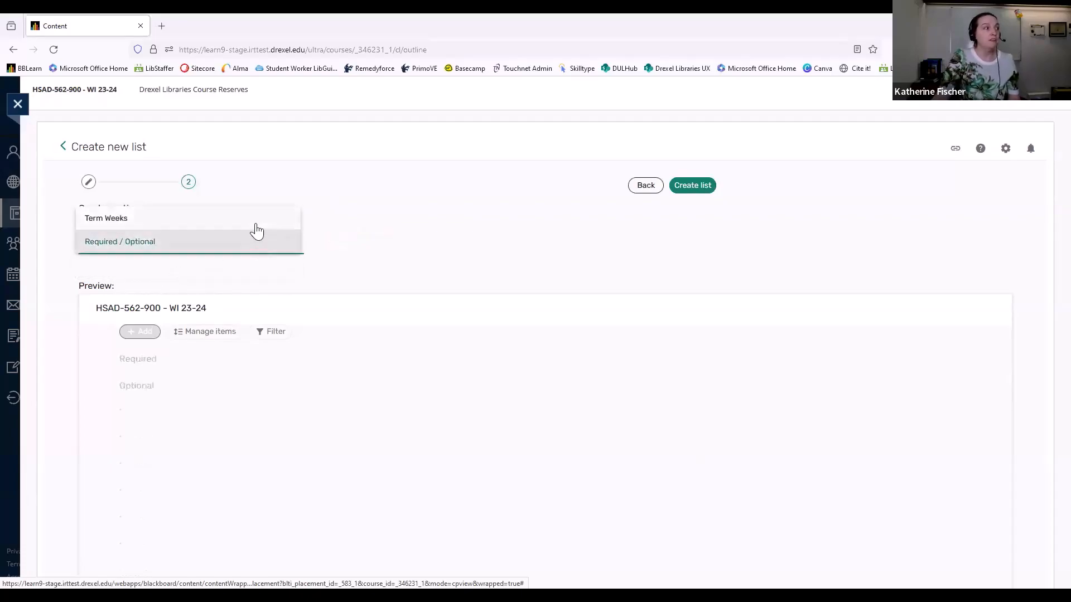
click(256, 226)
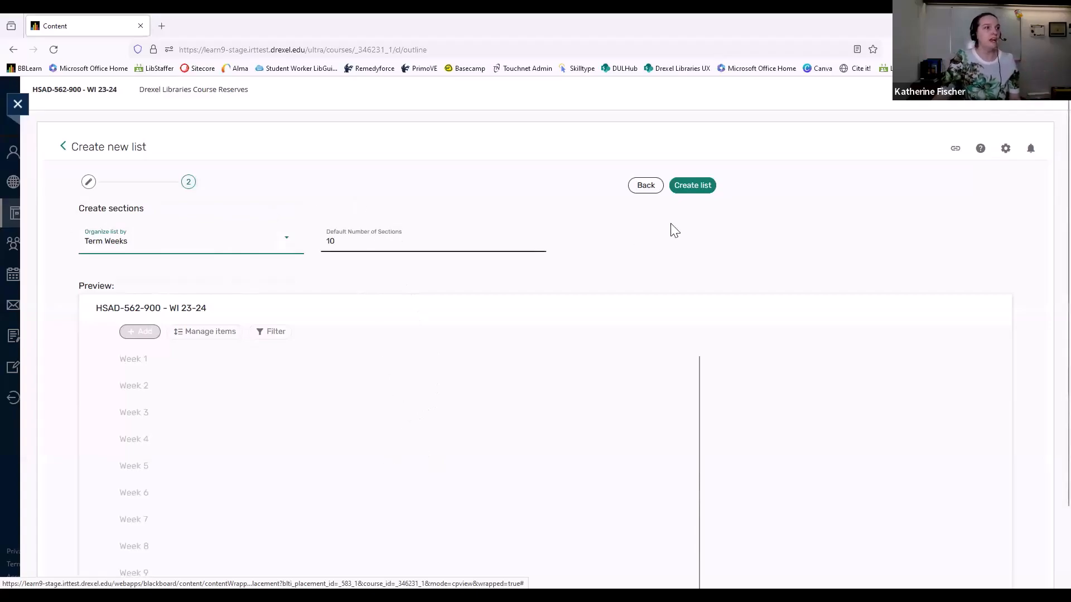
click(712, 189)
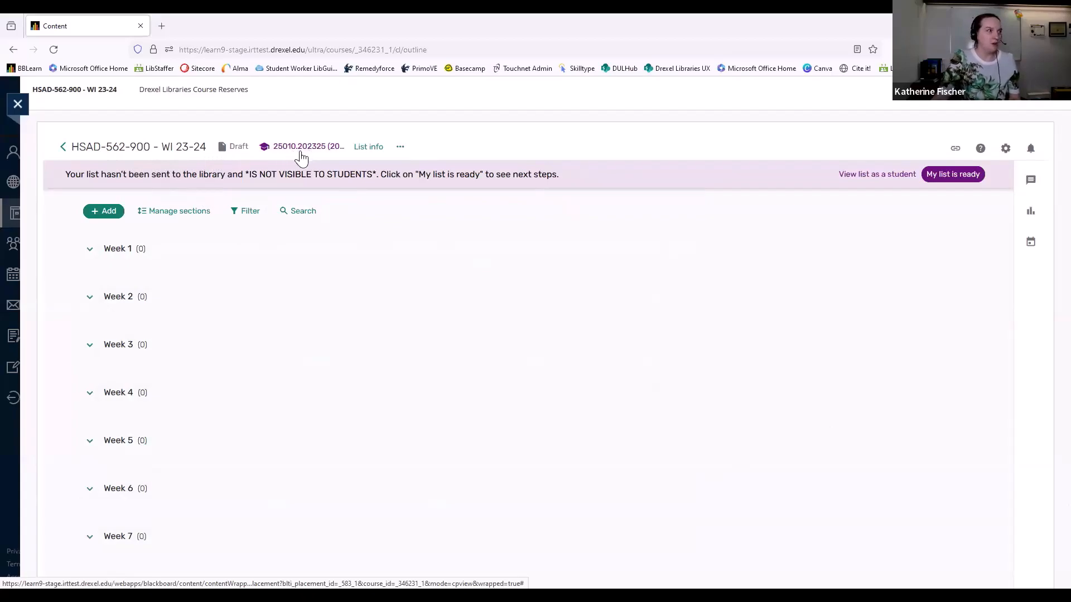
Search for a staff member by surname in the list's collaborator settings, add them as List owner, and save
click(378, 151)
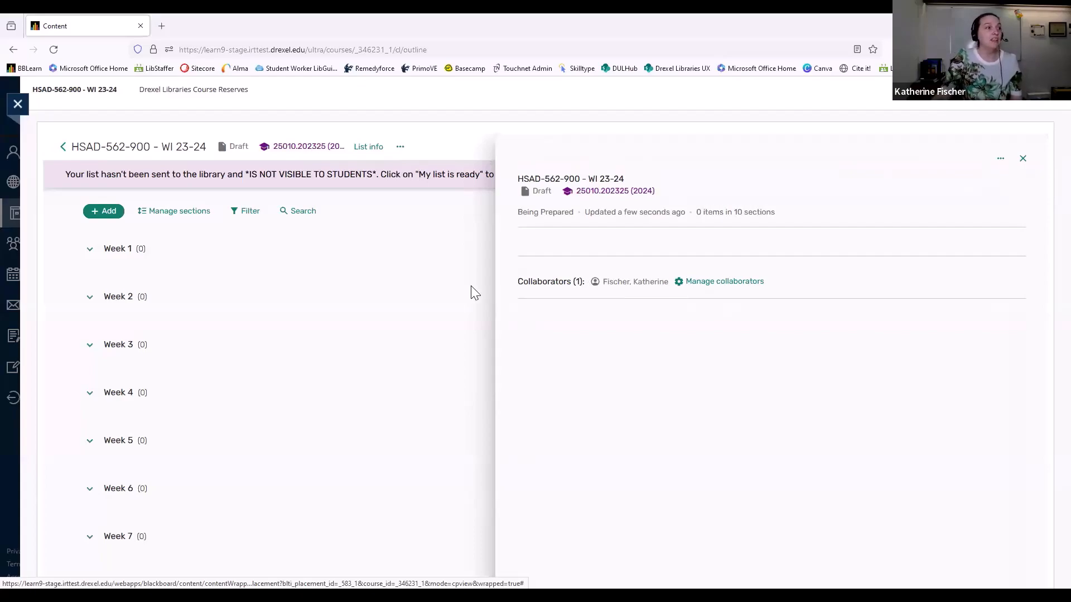
click(725, 282)
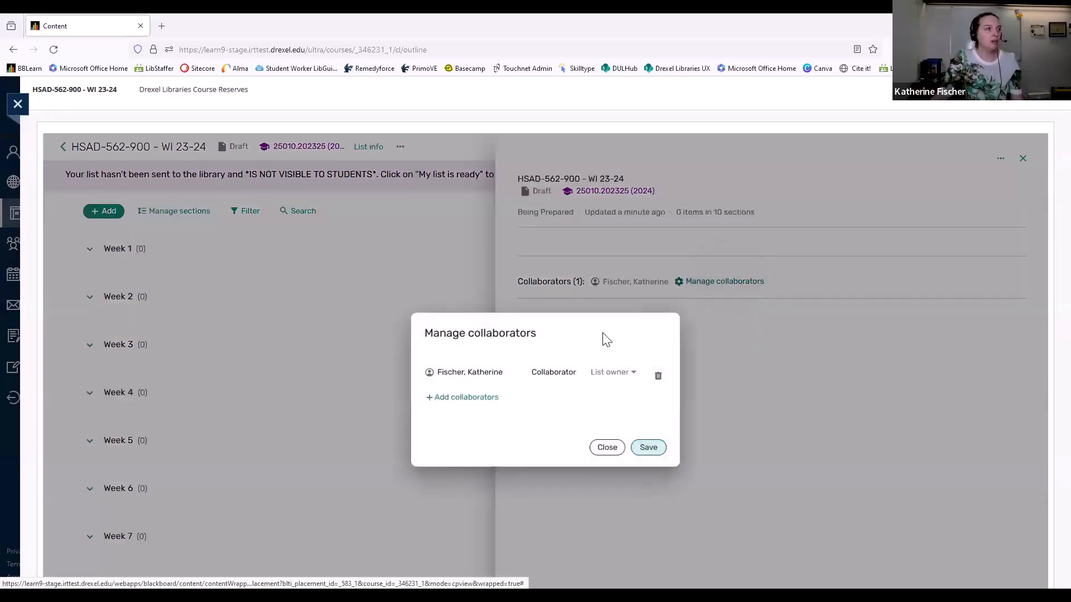
click(493, 400)
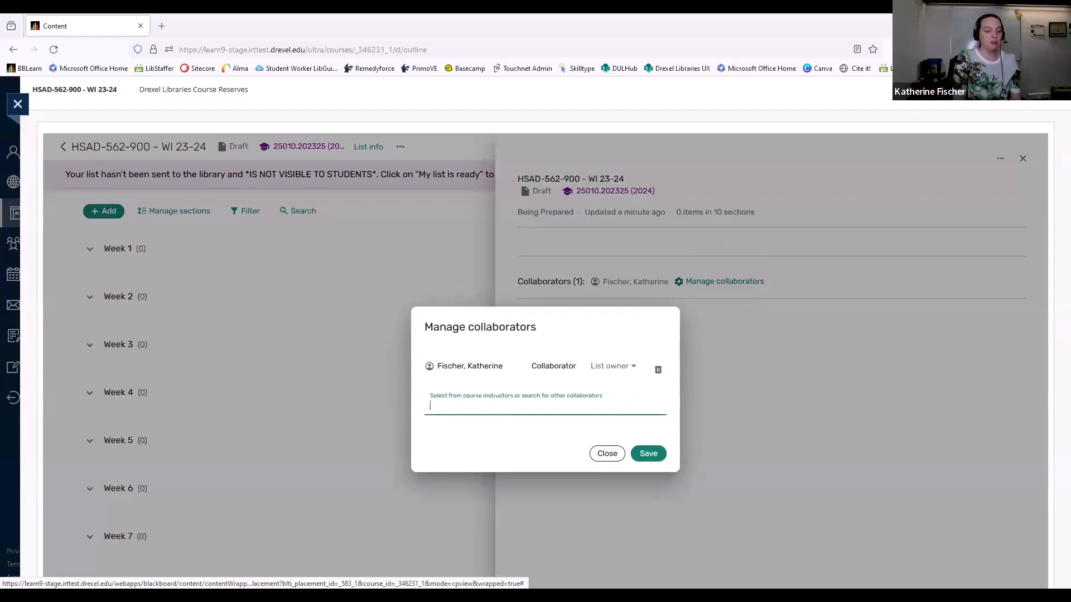
text(sadus)
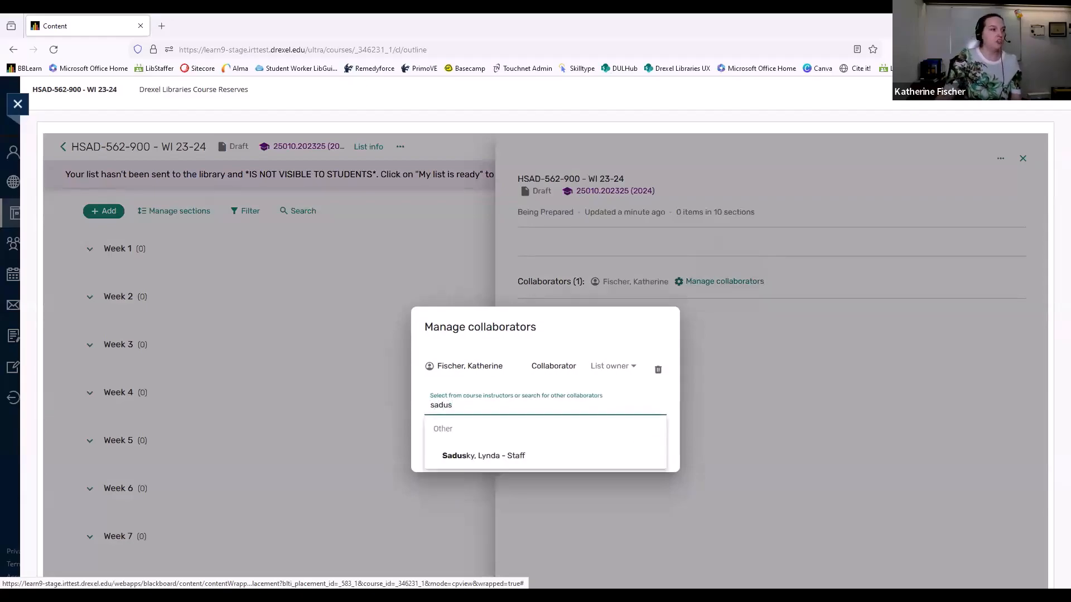
click(491, 456)
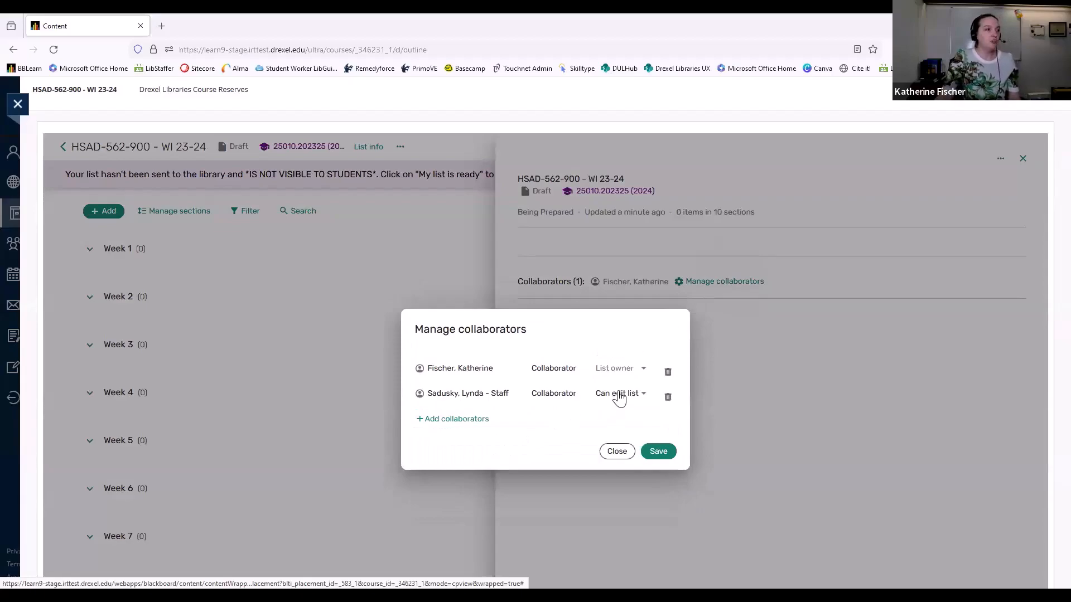
click(634, 398)
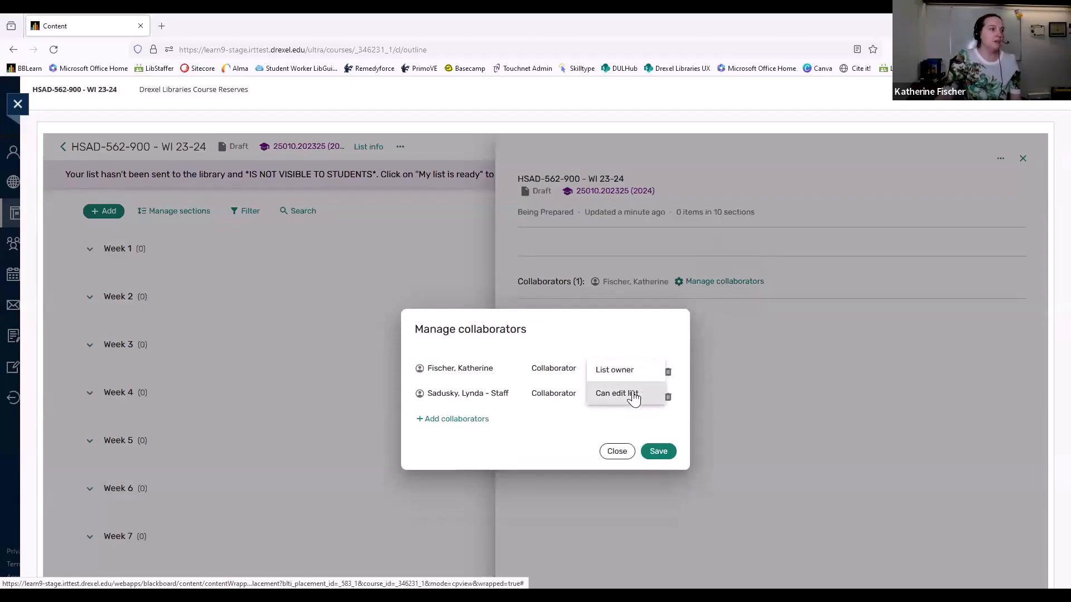
click(634, 366)
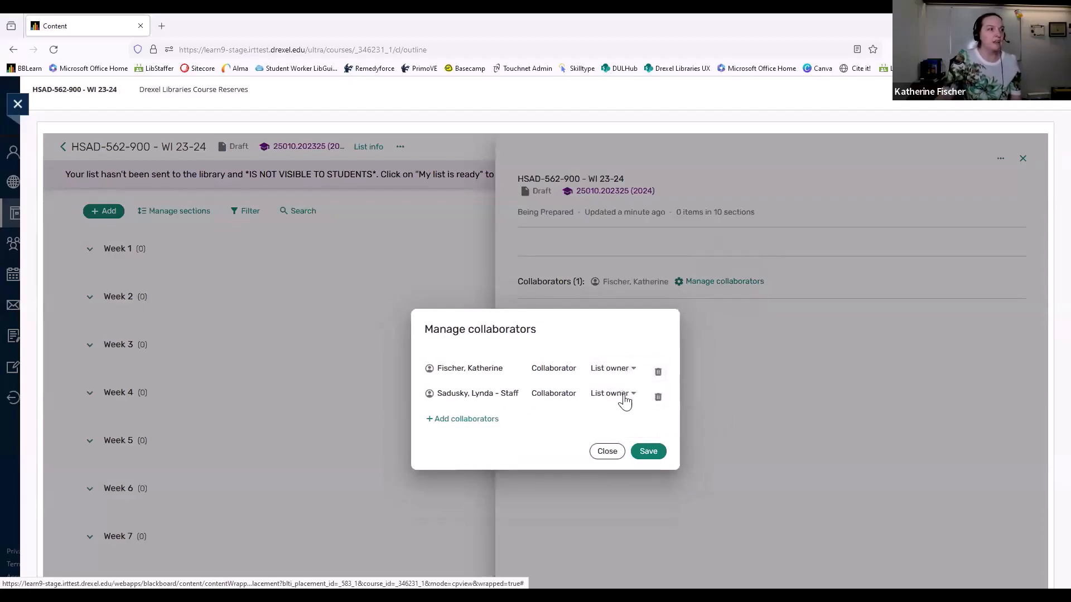
click(649, 452)
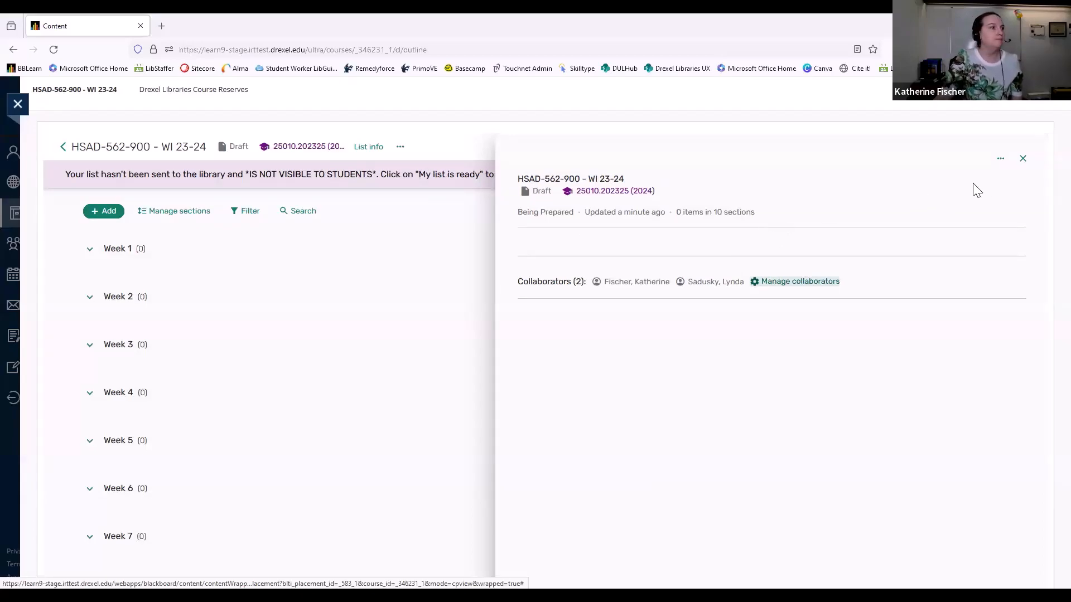
click(1023, 158)
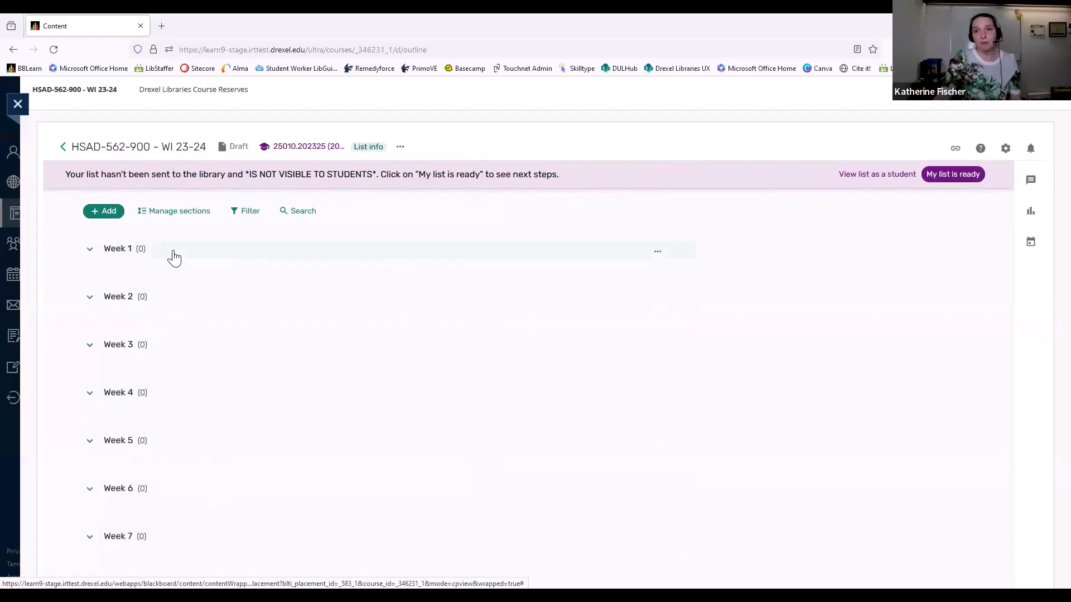
Switch the reading list to managing sections and delete the Week 1 section
click(187, 221)
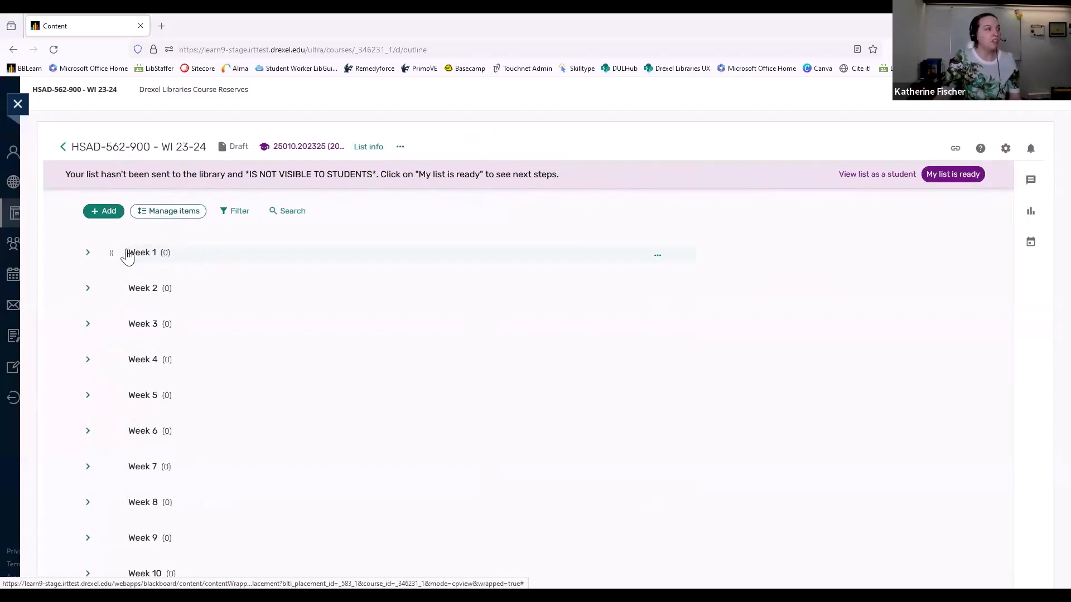
mouse_move(112, 253)
mouse_down()
mouse_move(113, 365)
mouse_move(123, 260)
mouse_up()
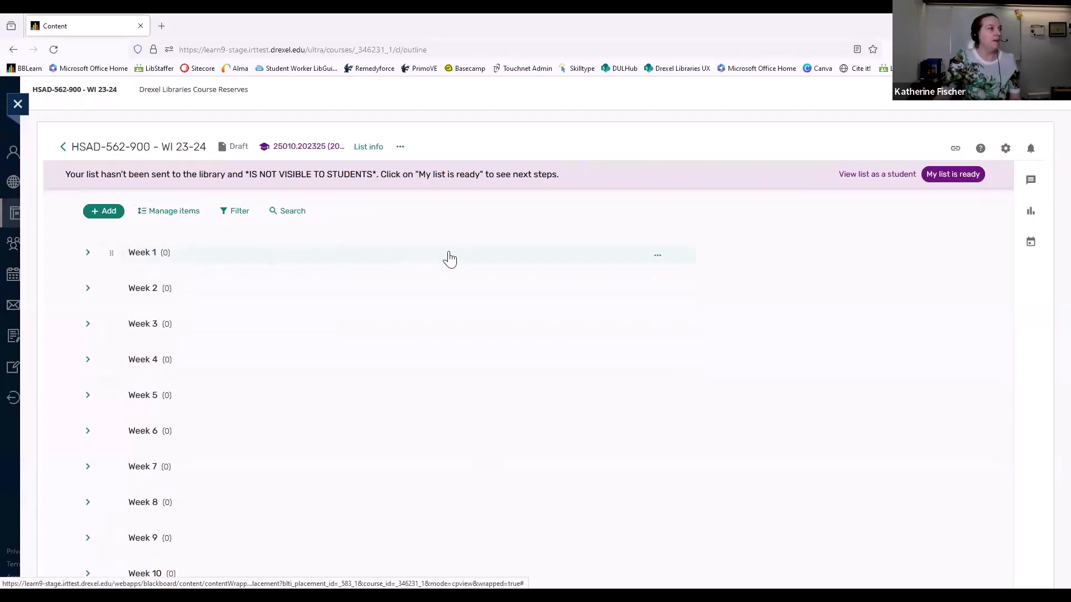
click(660, 257)
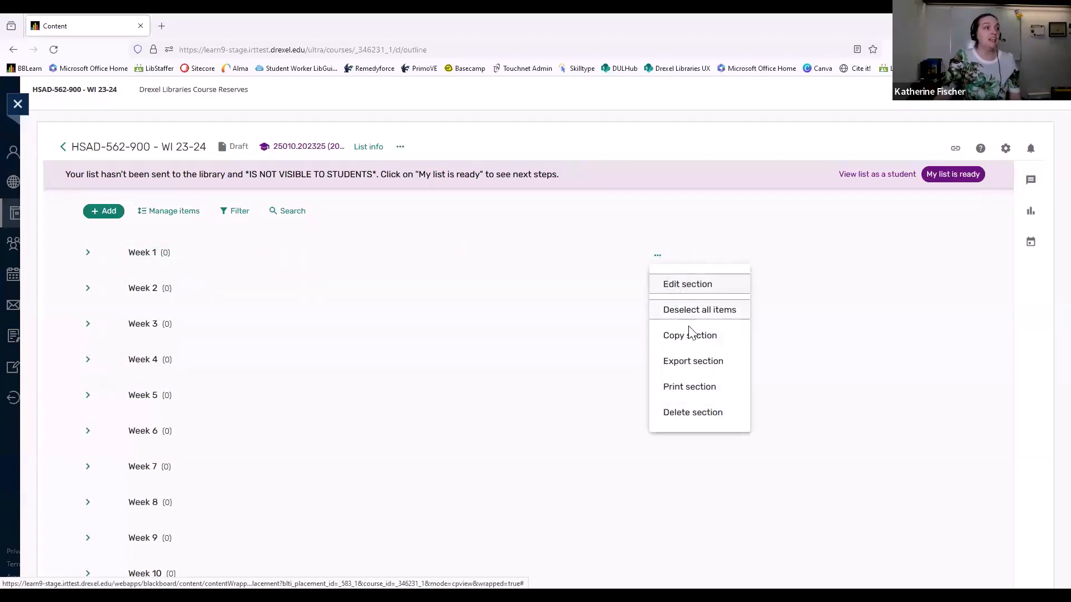
click(729, 414)
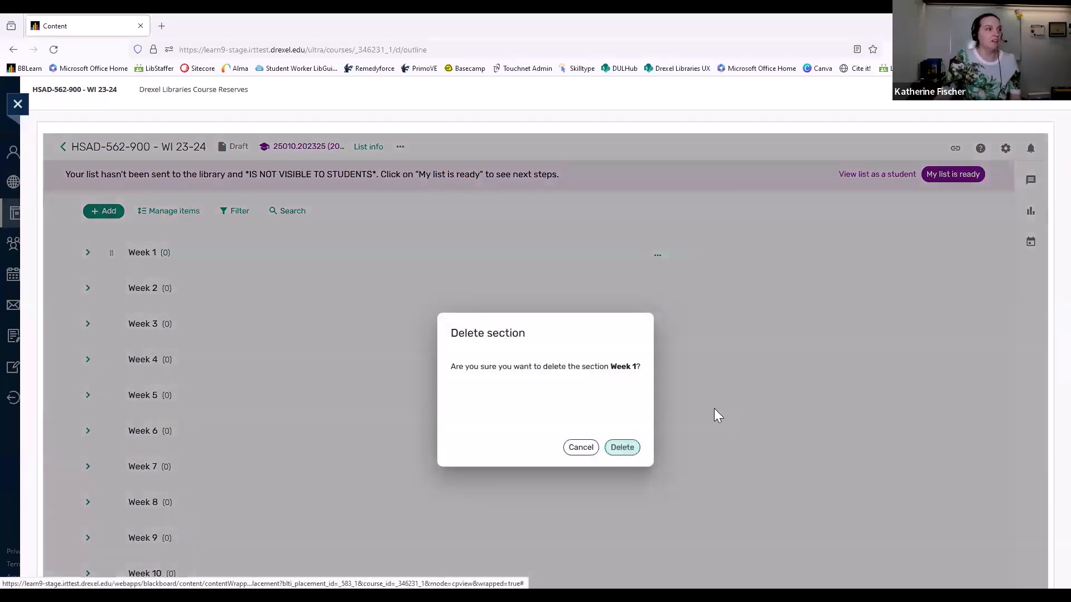
click(622, 448)
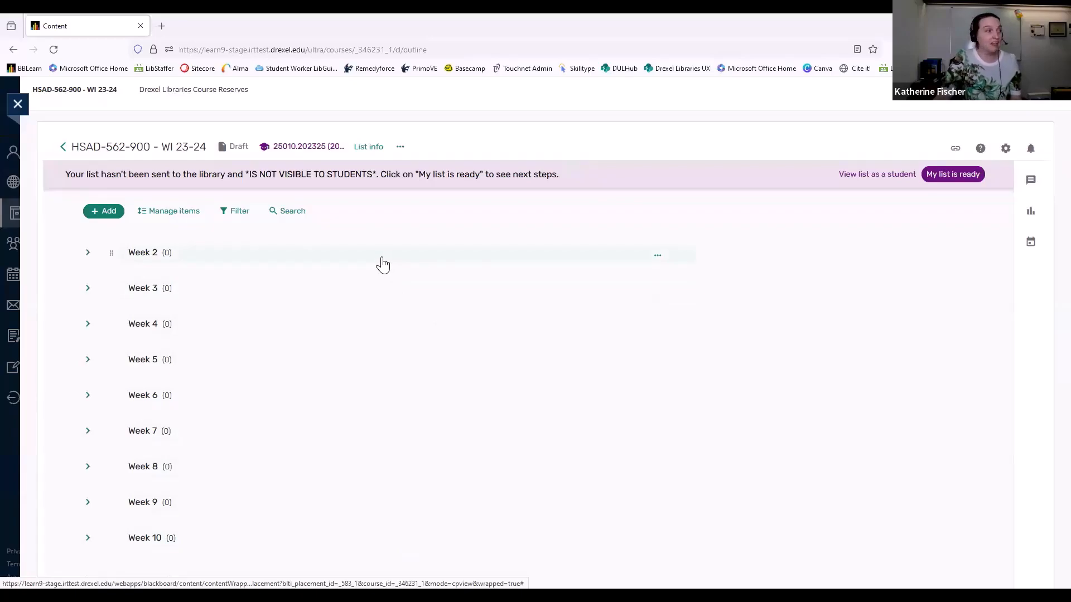
Add a new section titled "Week 1" and place it First in the reading list
click(109, 217)
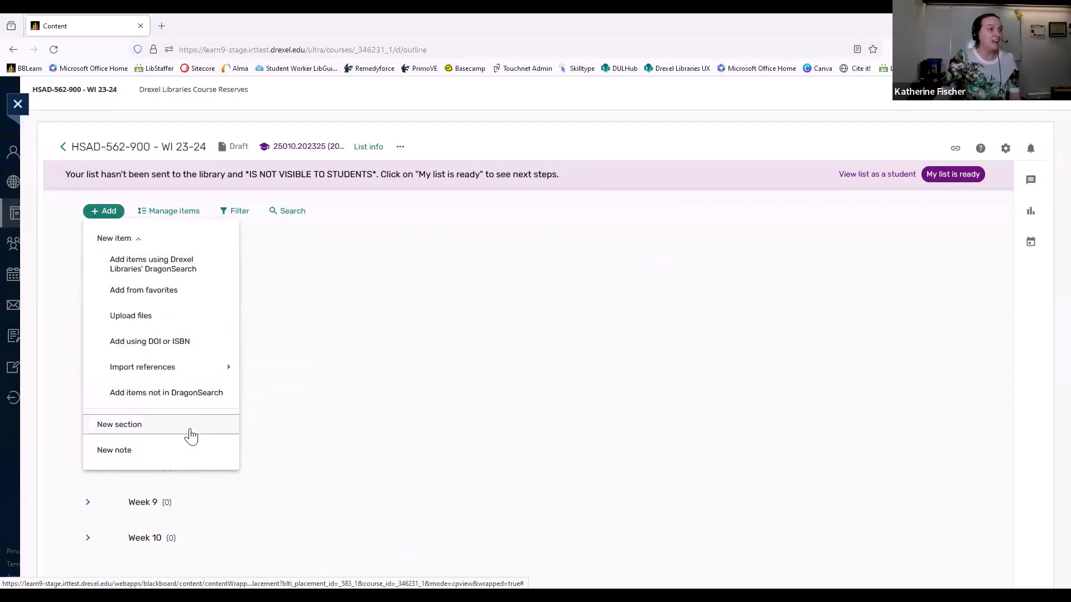
click(192, 432)
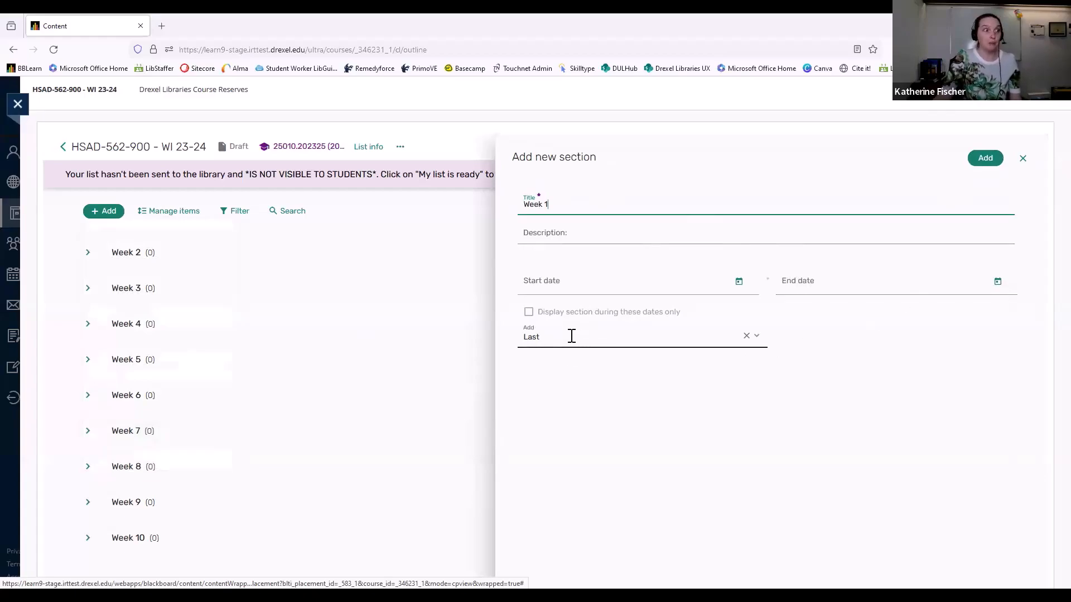
click(759, 339)
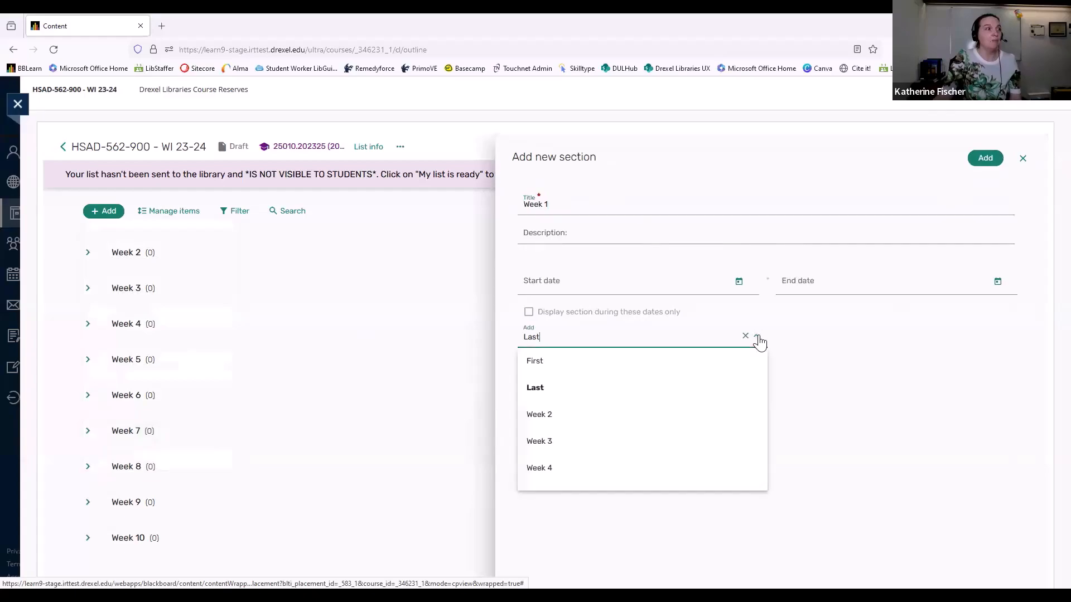
click(709, 368)
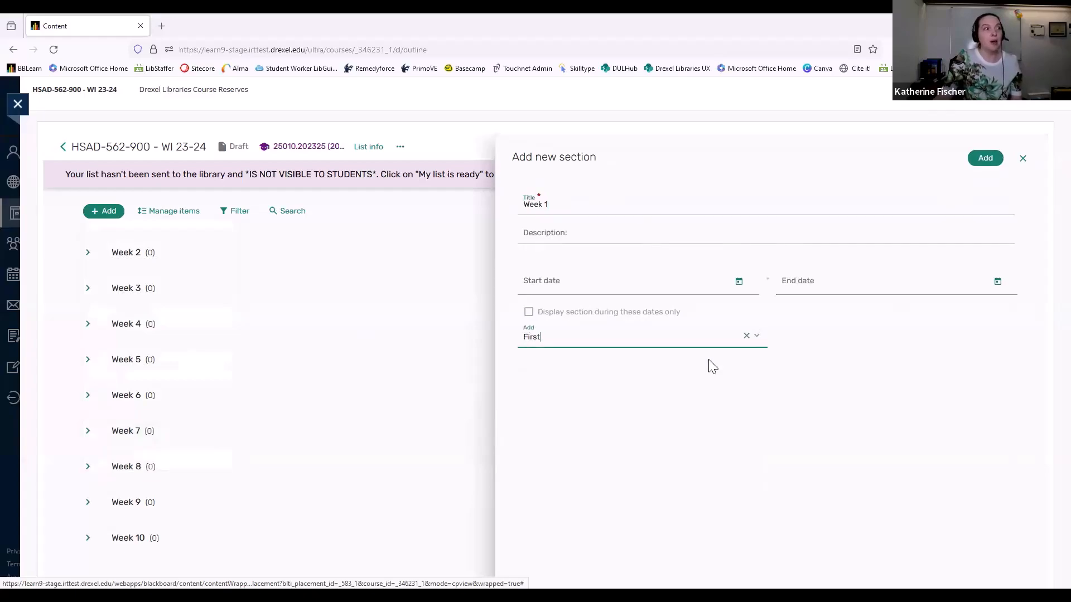
click(981, 160)
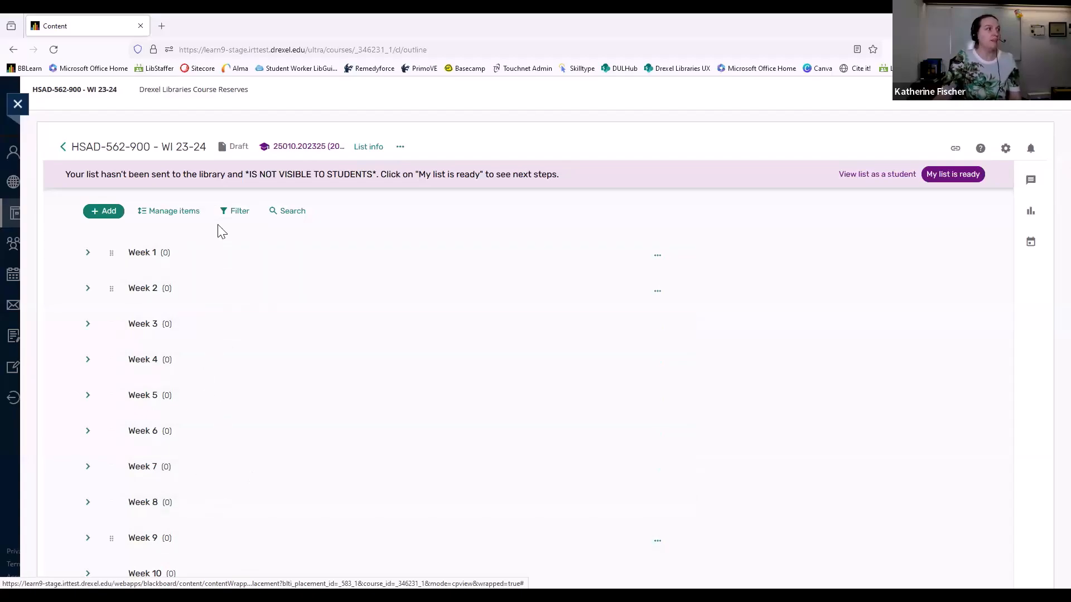
Check the reading list's item search field and its filter options, closing each without applying anything
click(286, 212)
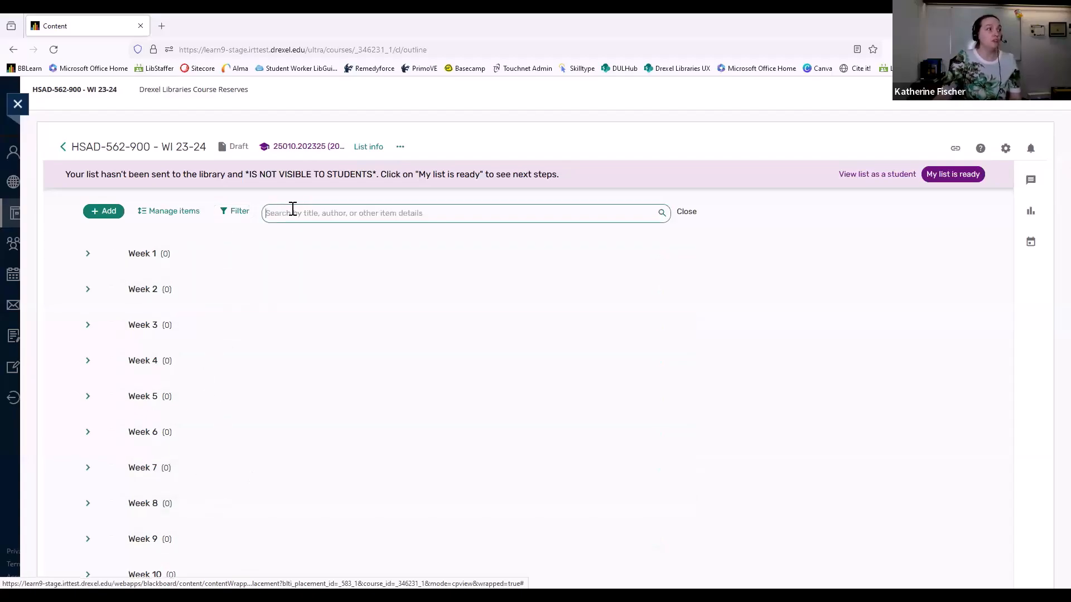
click(686, 212)
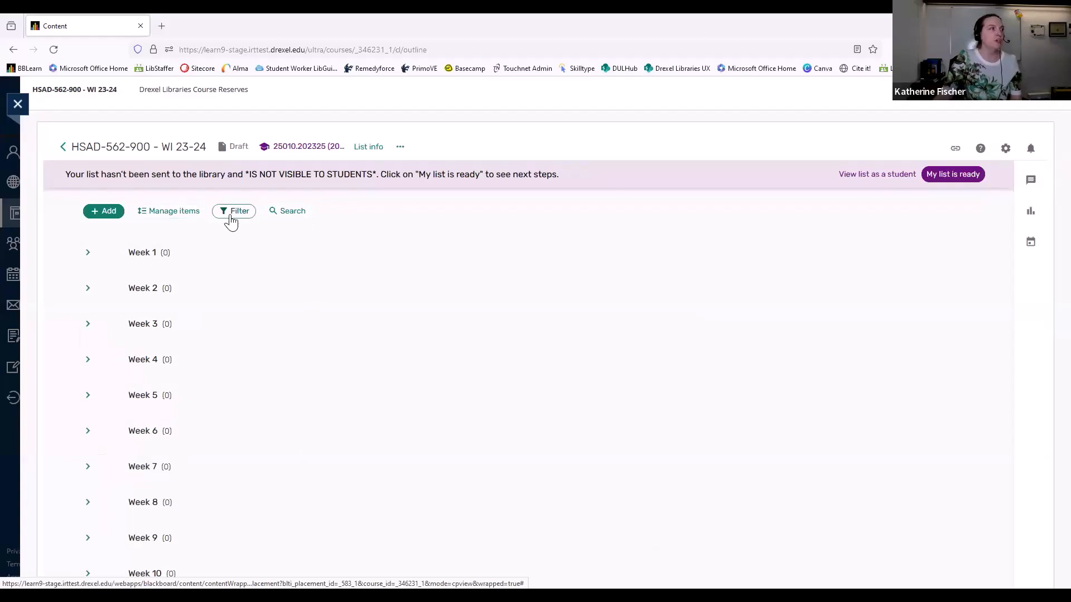
click(232, 215)
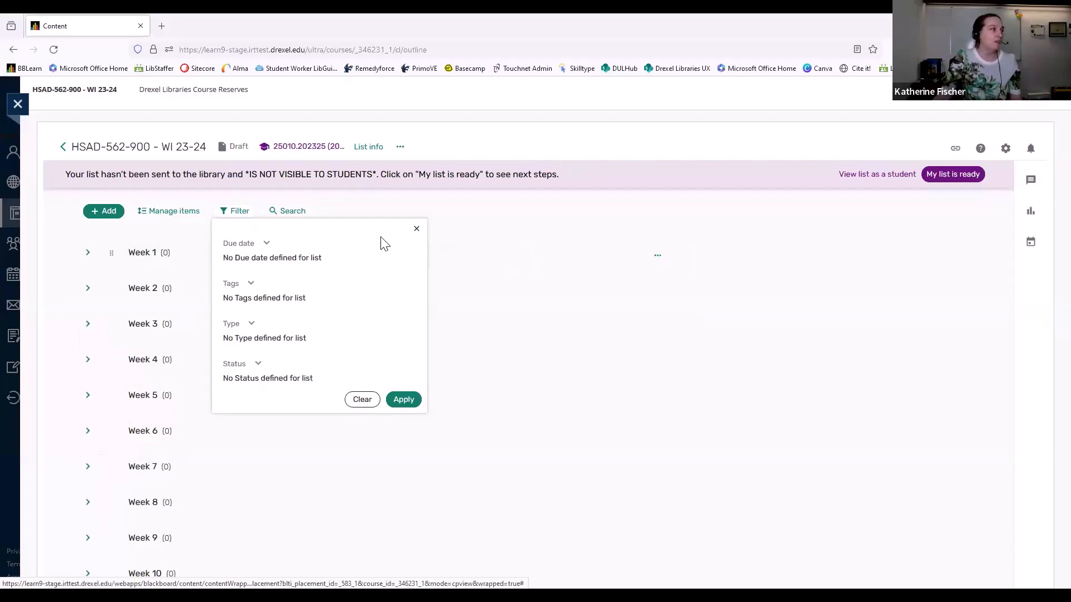
click(417, 231)
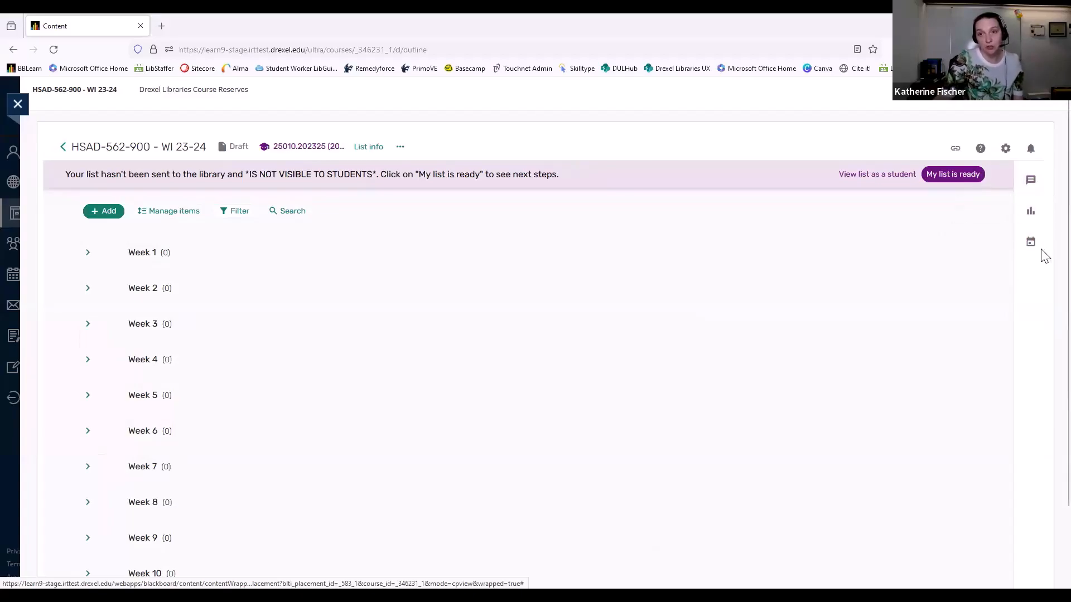
Send the library the discussion message "I couldn't find this book" and close the discussion
click(1031, 181)
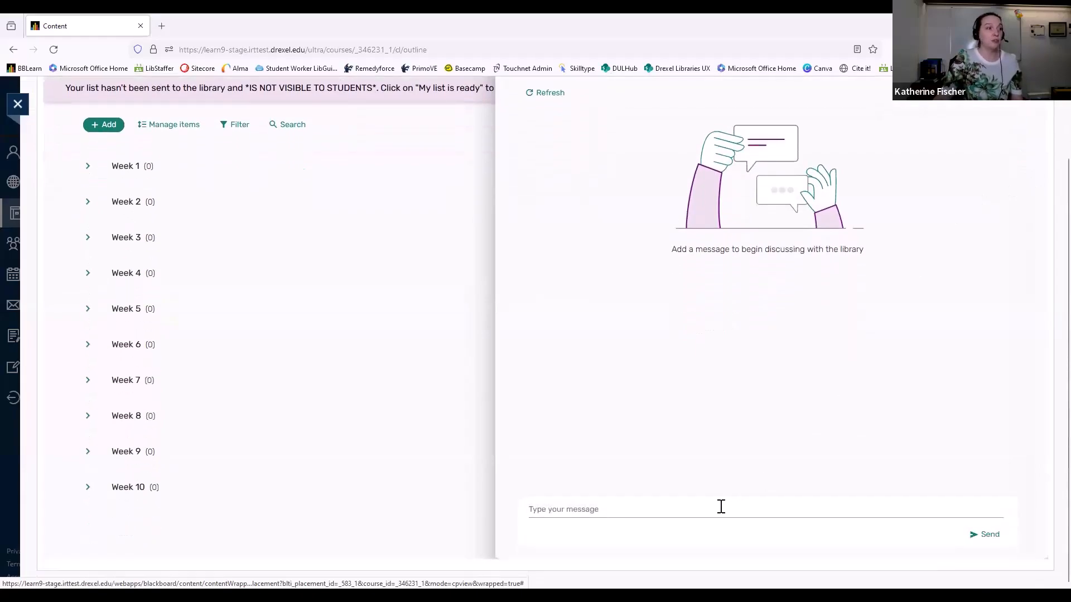
click(601, 512)
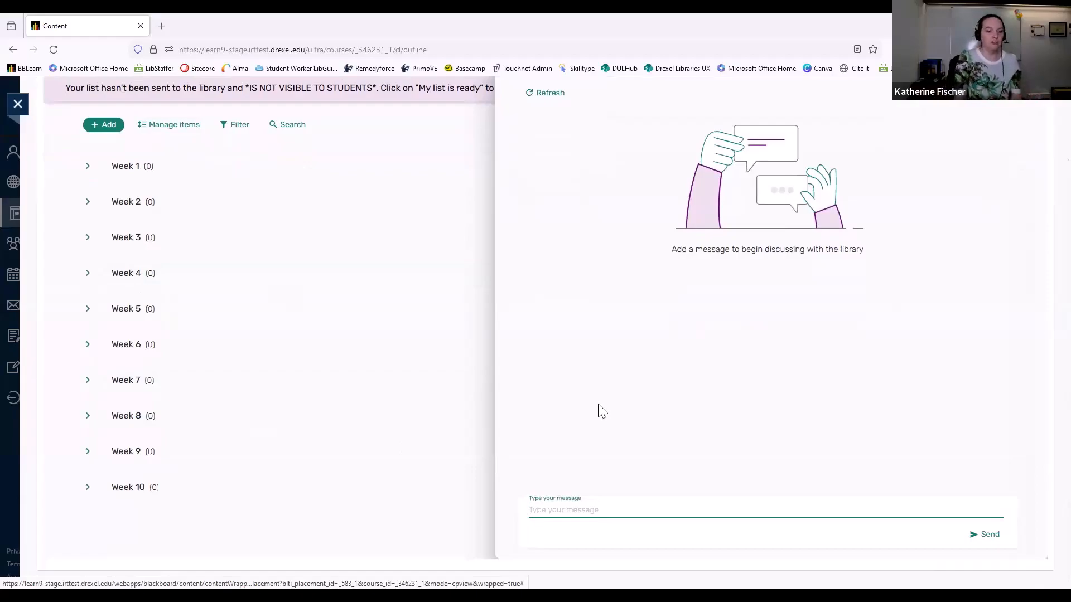
text(I couldn't find this book)
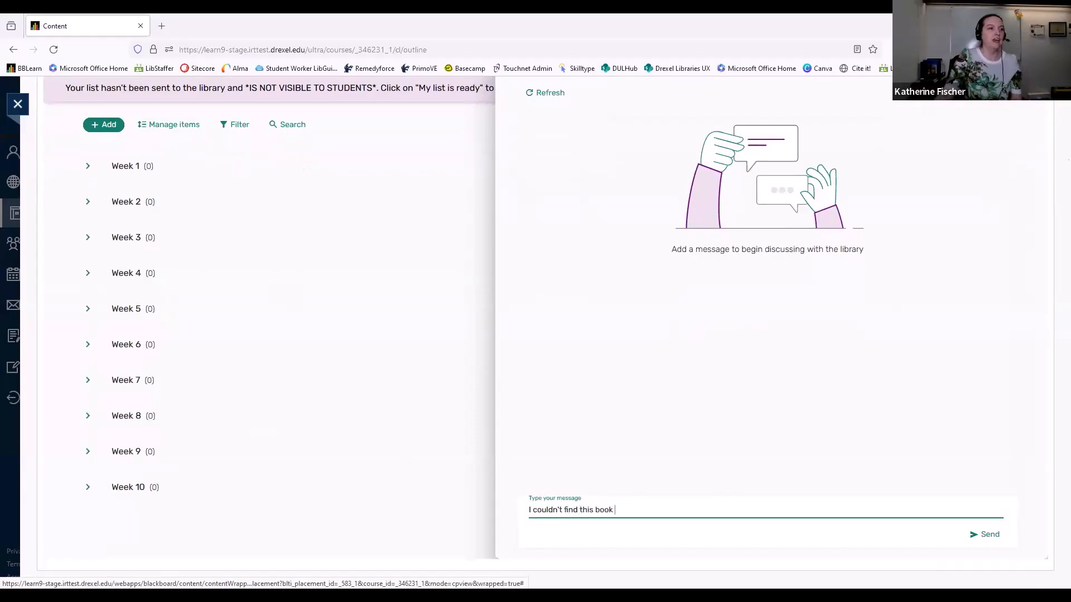
click(976, 534)
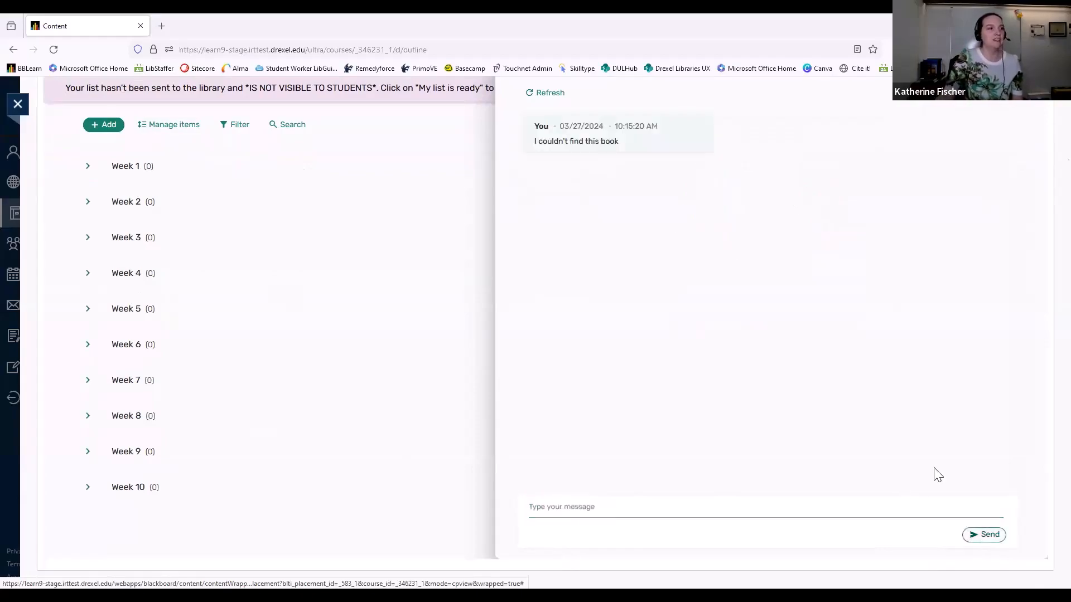
scroll(948, 441, up, 2)
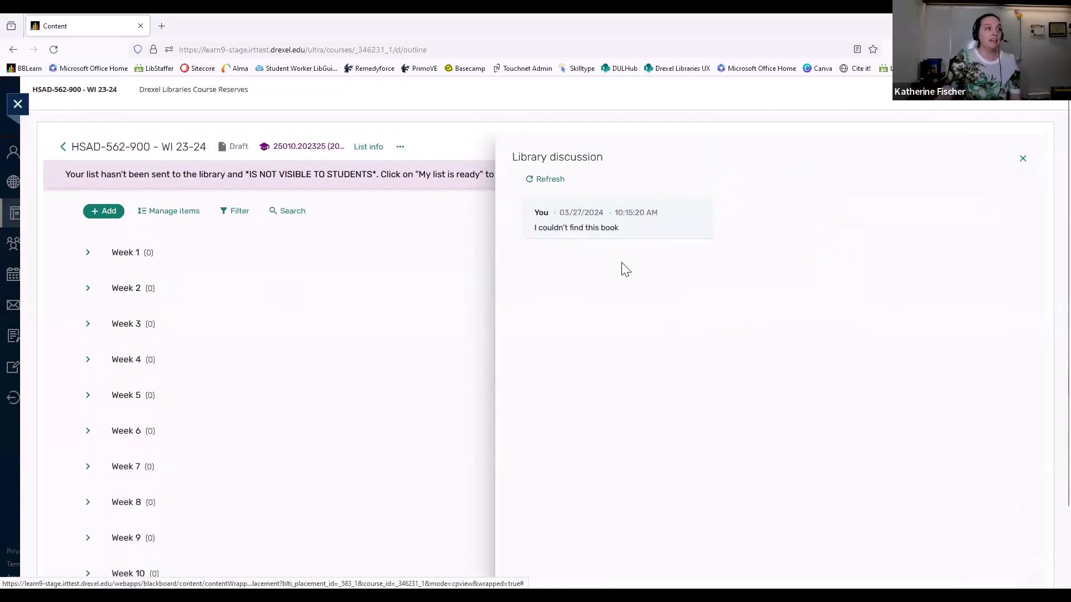
mouse_move(615, 230)
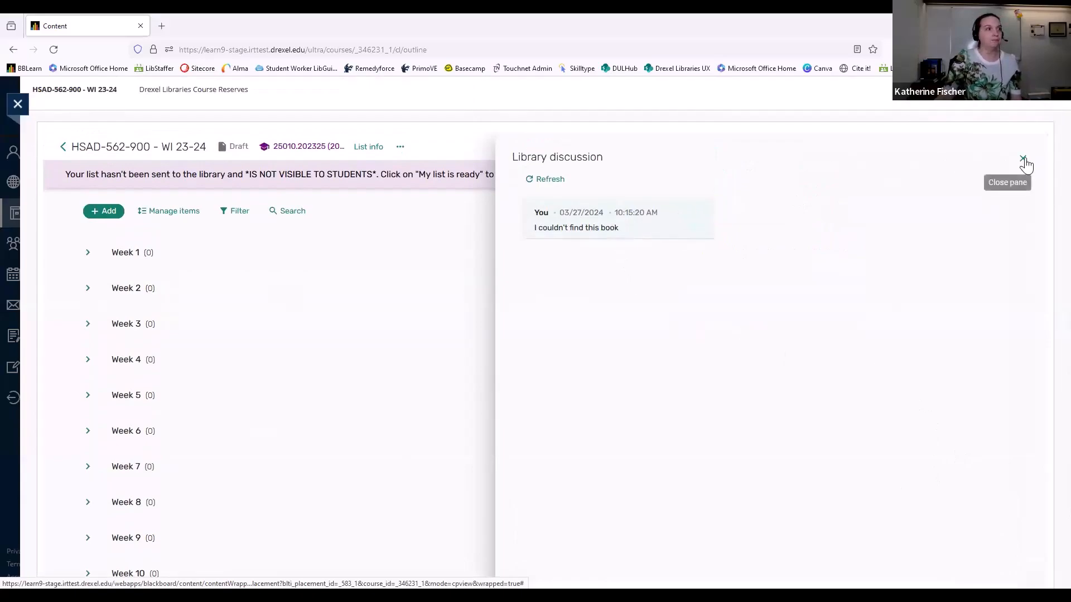
click(1023, 159)
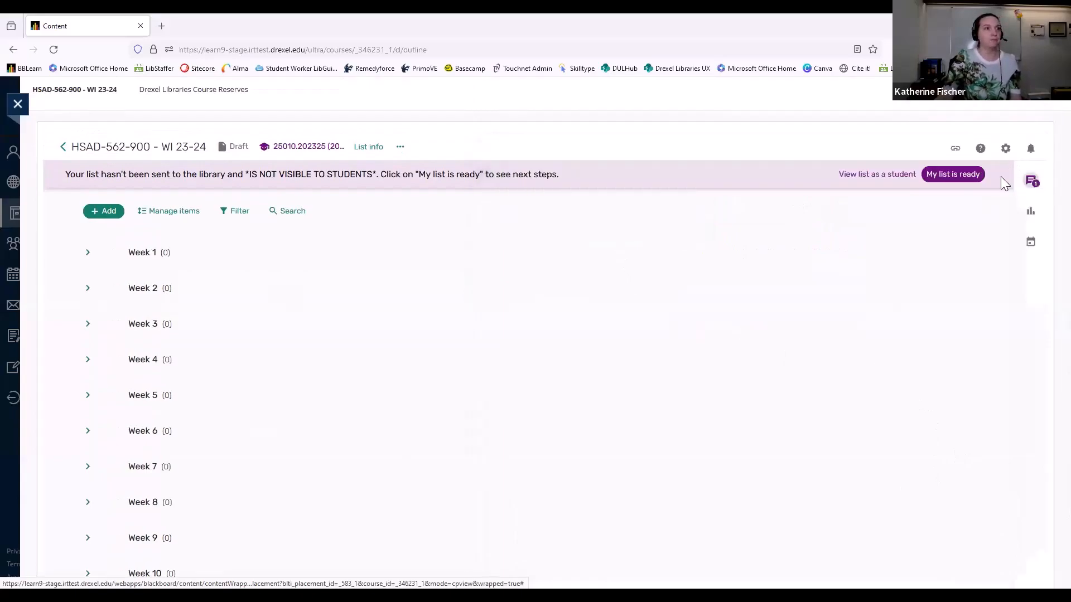
Reopen the library discussion to review its messages, and close it
click(1029, 187)
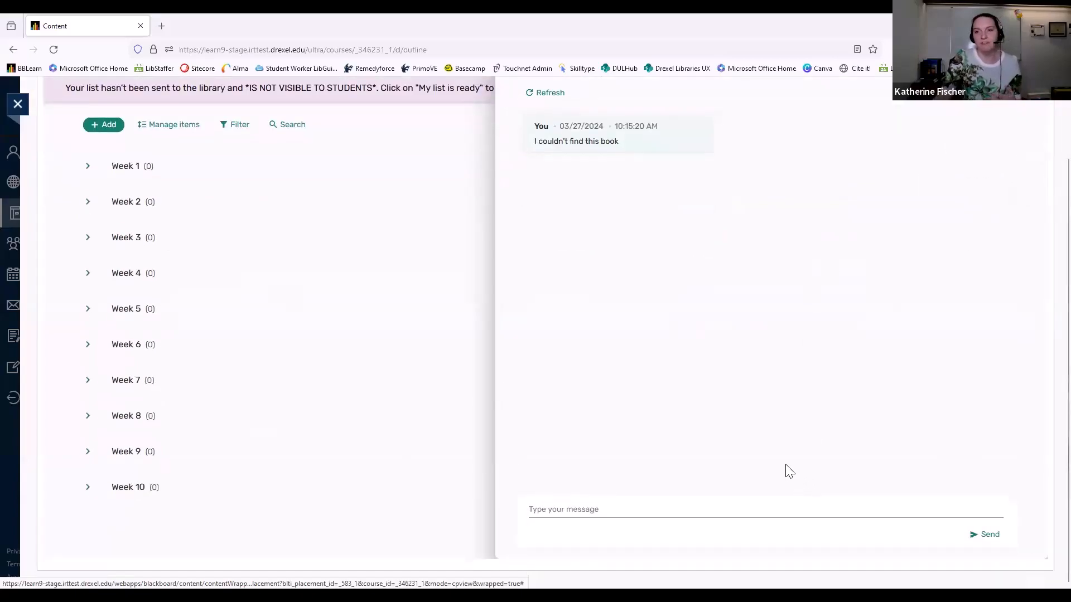
scroll(581, 522, up, 1)
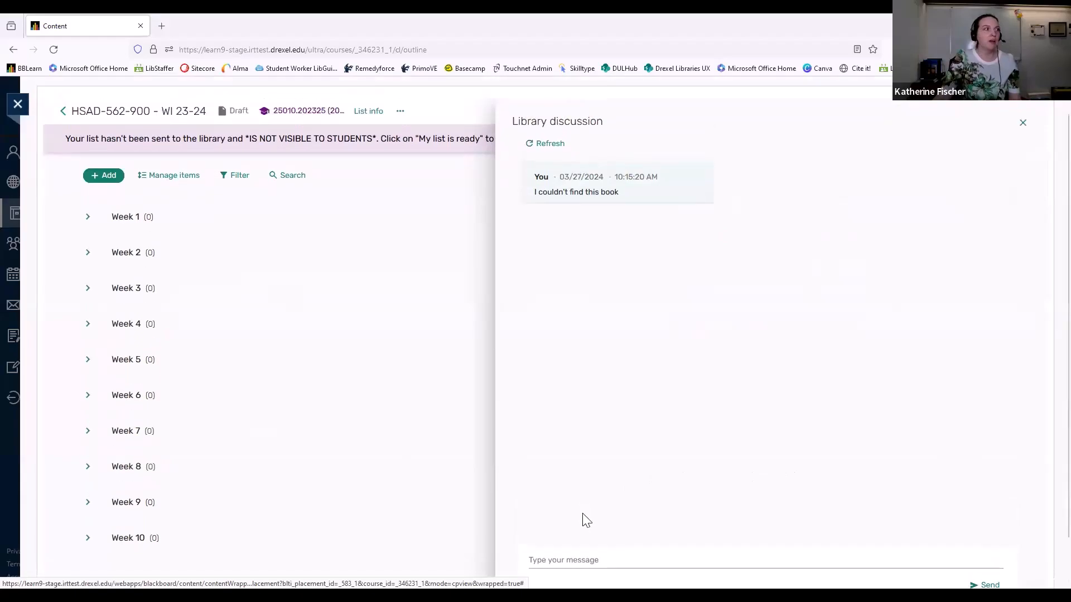
click(1023, 128)
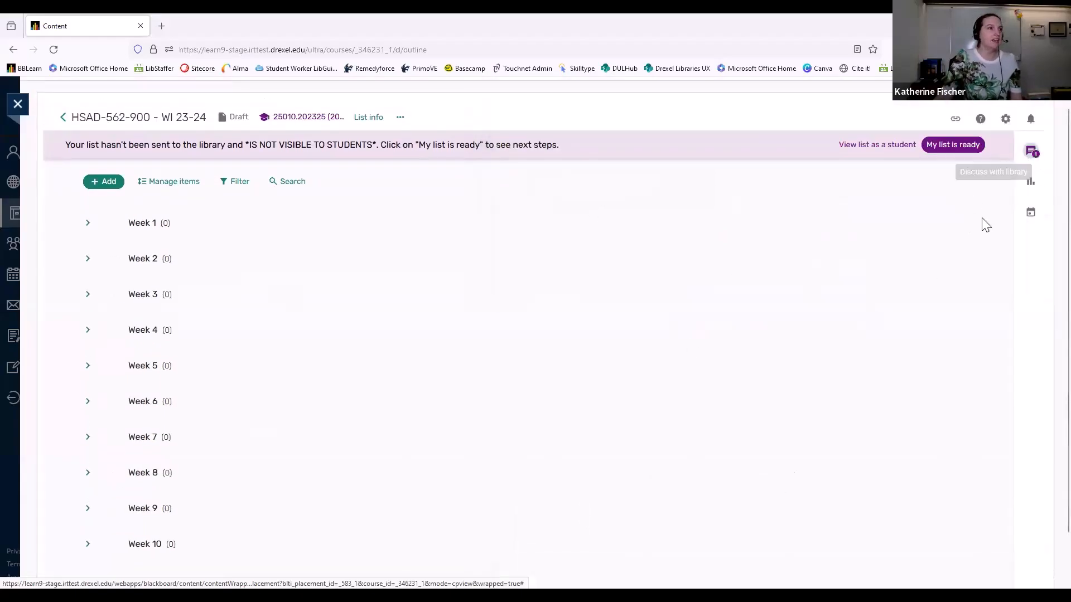
View the list's Student Engagement statistics and its Upcoming due dates, closing each pane
click(1032, 183)
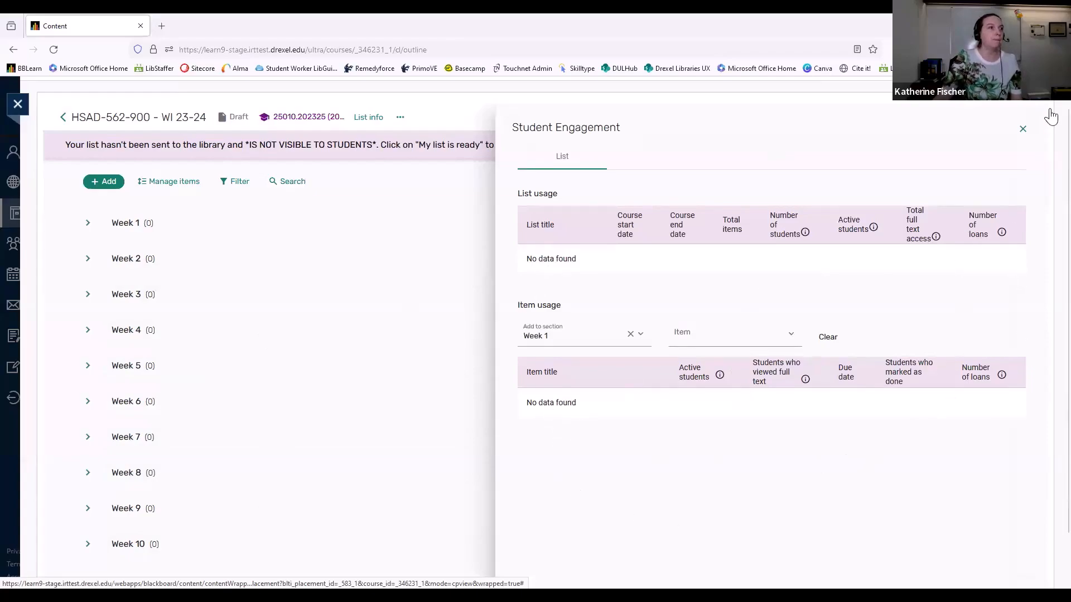
click(1023, 128)
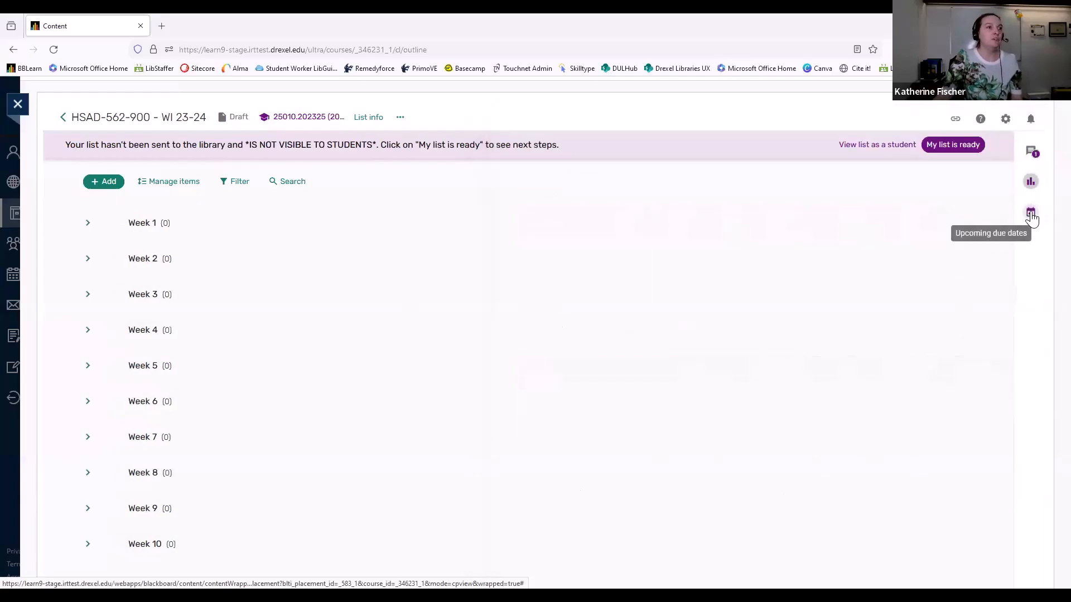
click(1032, 216)
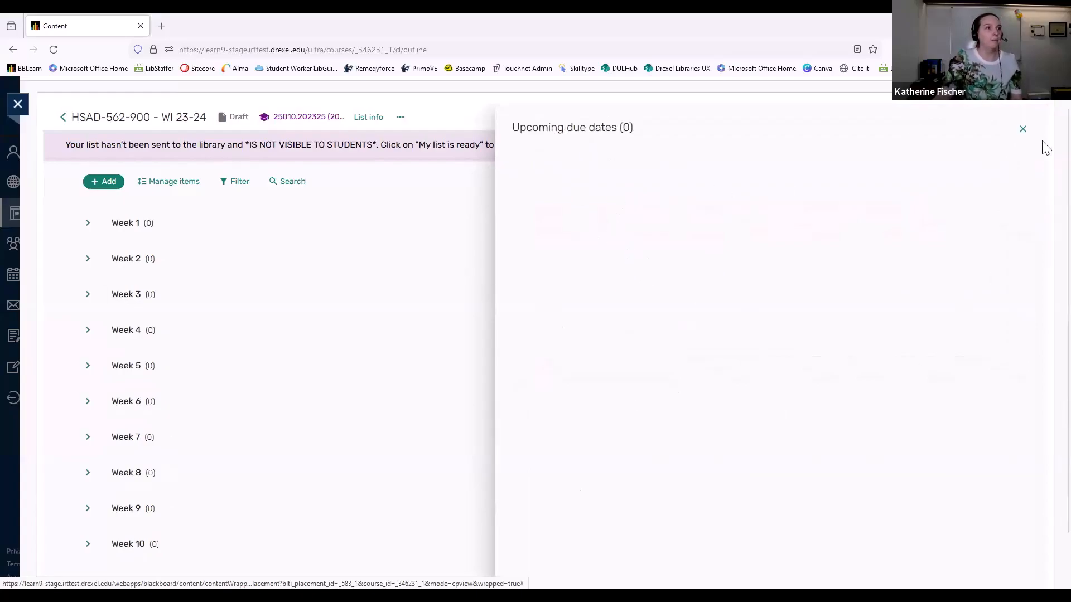
click(1023, 129)
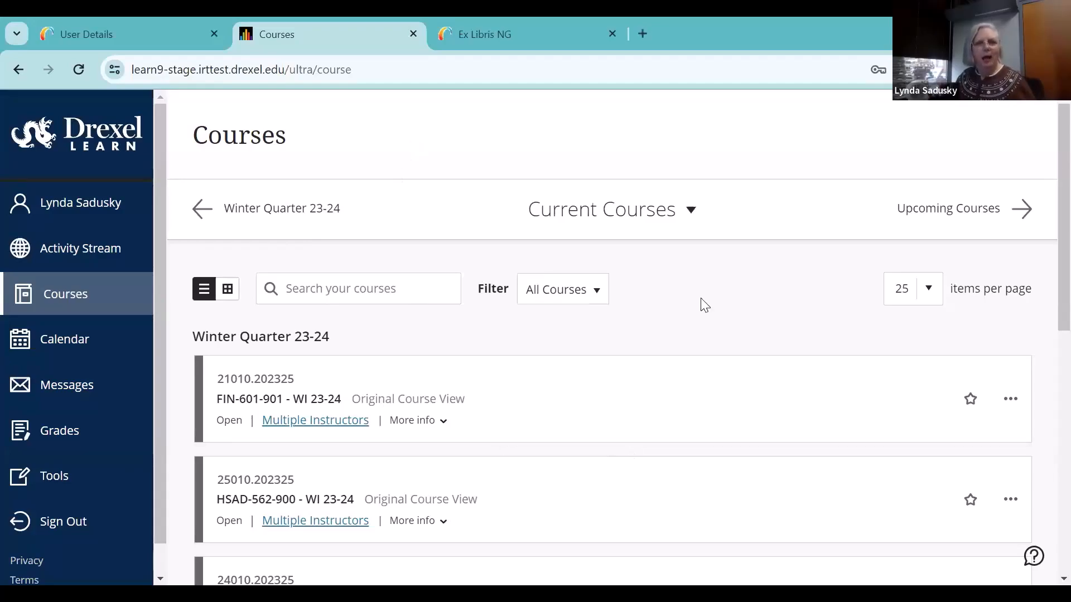
Open the HSAD-562-900 - WI 23-24 course and launch its Articles and videos link to reach the reading list
scroll(704, 237, down, 3)
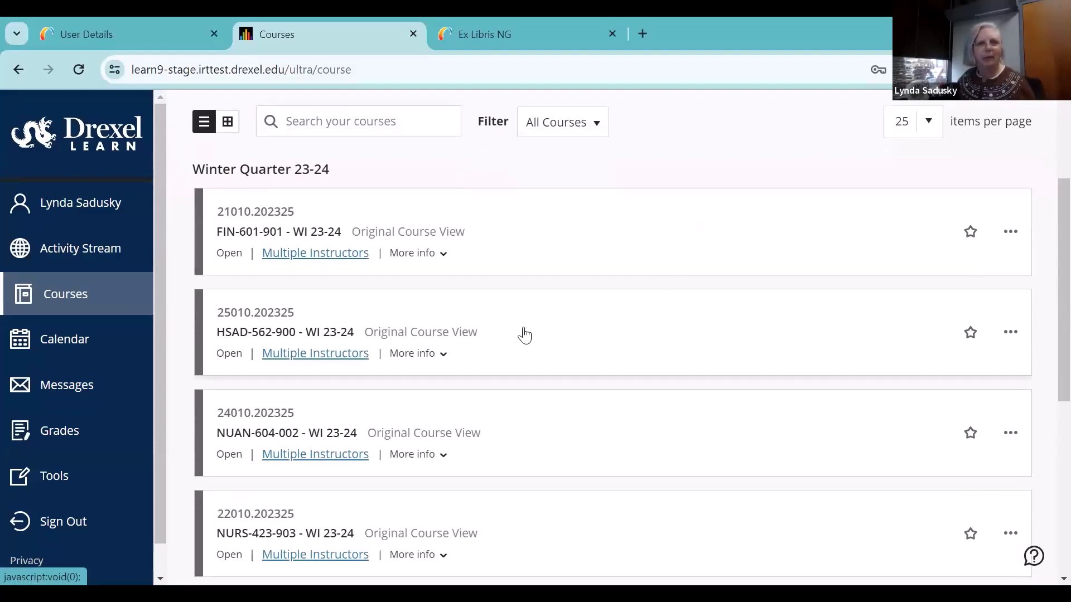
click(546, 329)
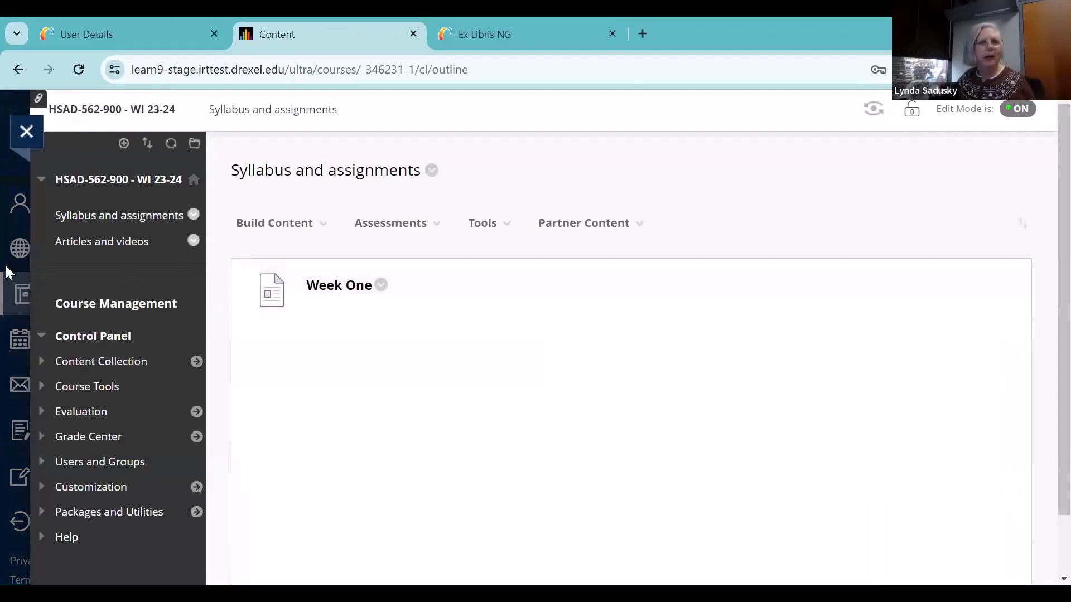
click(79, 243)
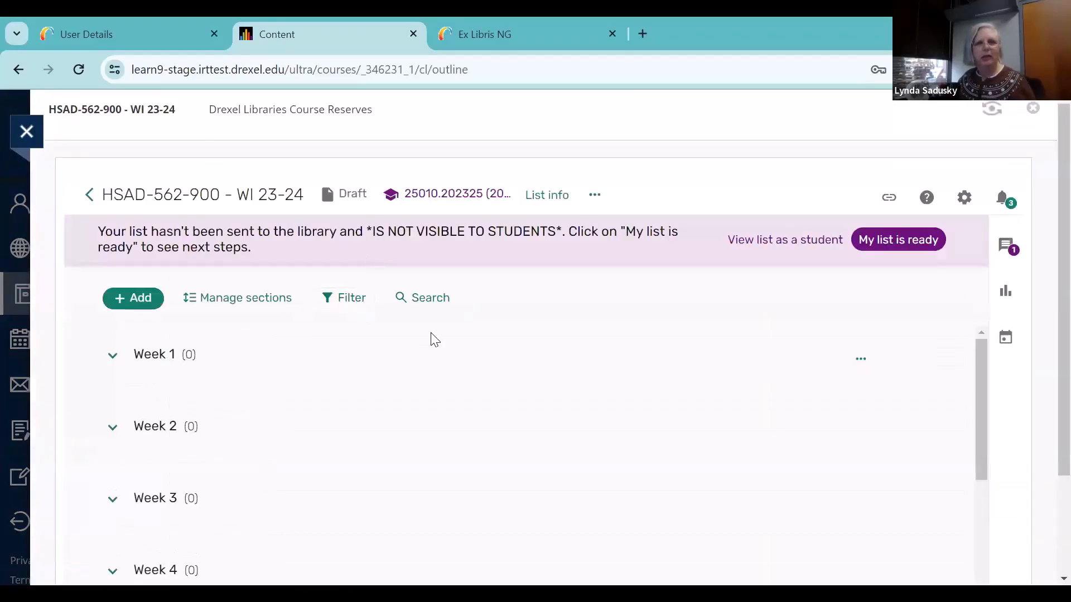
scroll(435, 339, down, 2)
scroll(502, 376, up, 3)
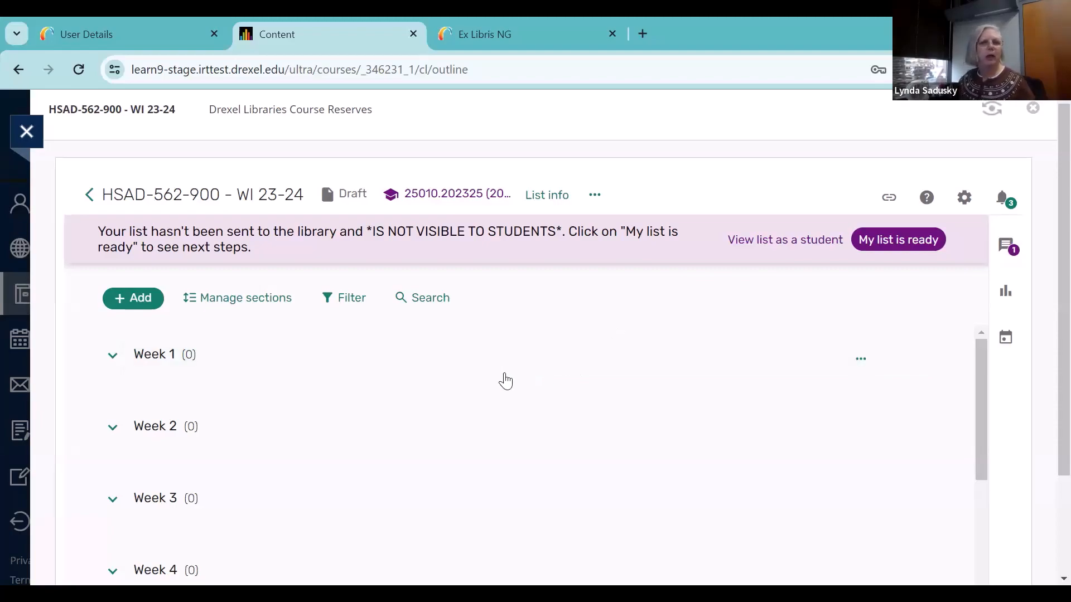
Start adding new items using Drexel Libraries' DragonSearch and search everything for "epilepsy in adults"
click(129, 303)
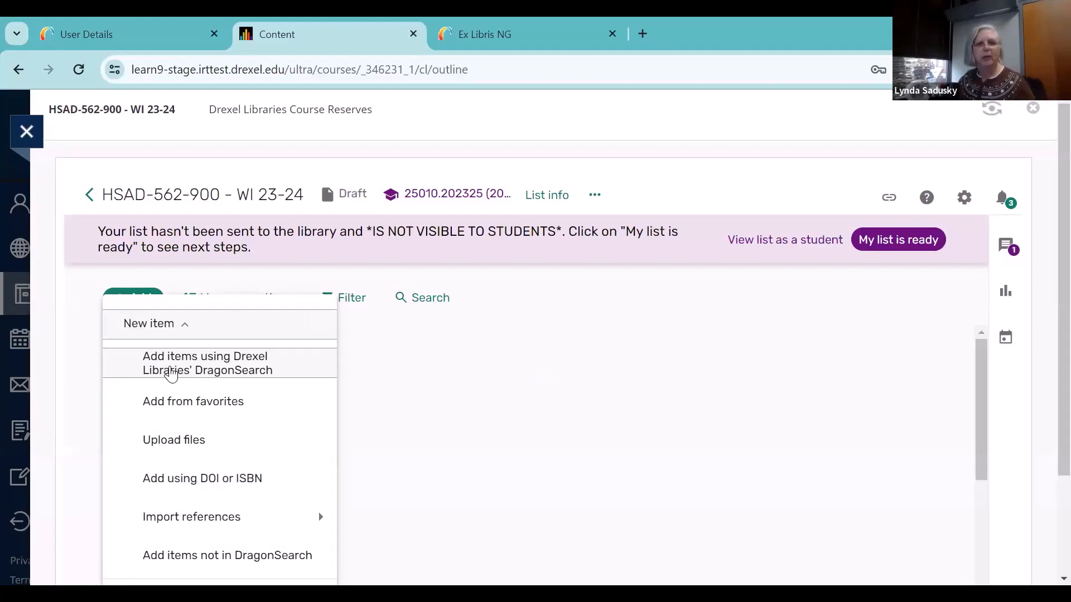
click(171, 373)
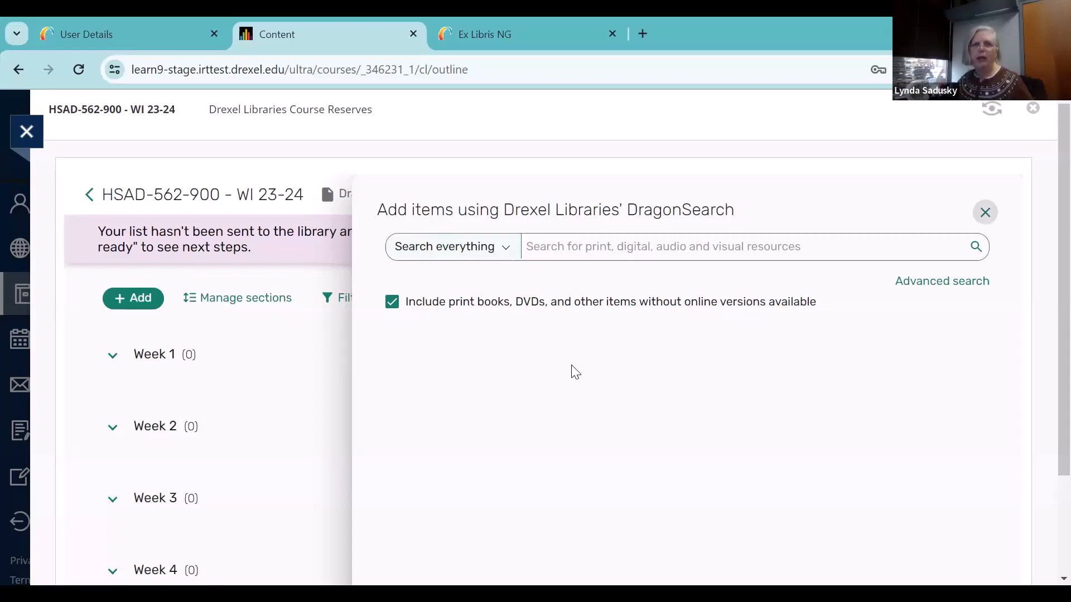
click(507, 250)
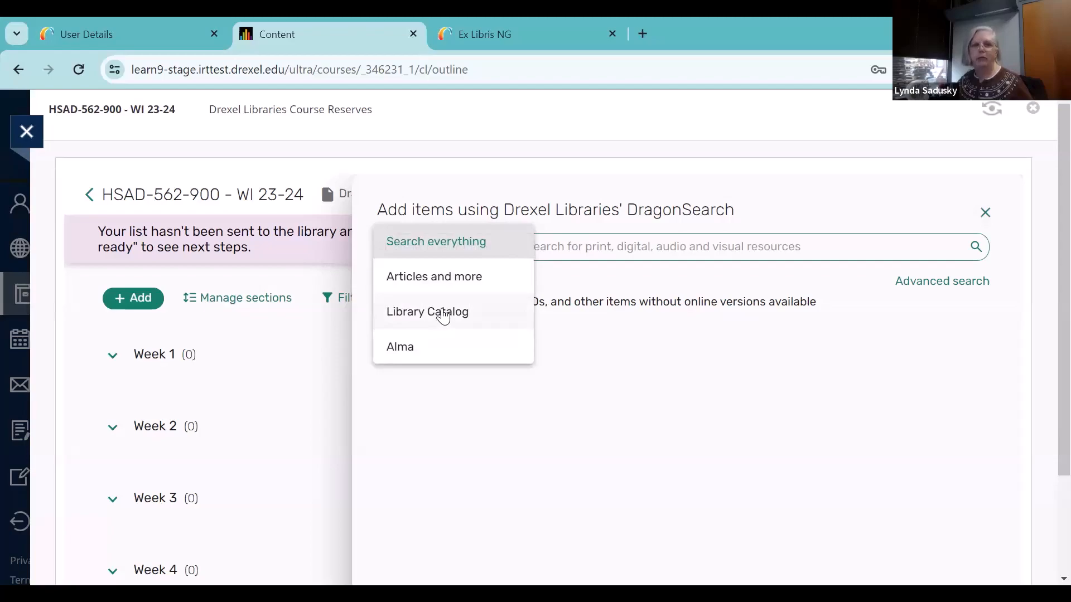
click(641, 337)
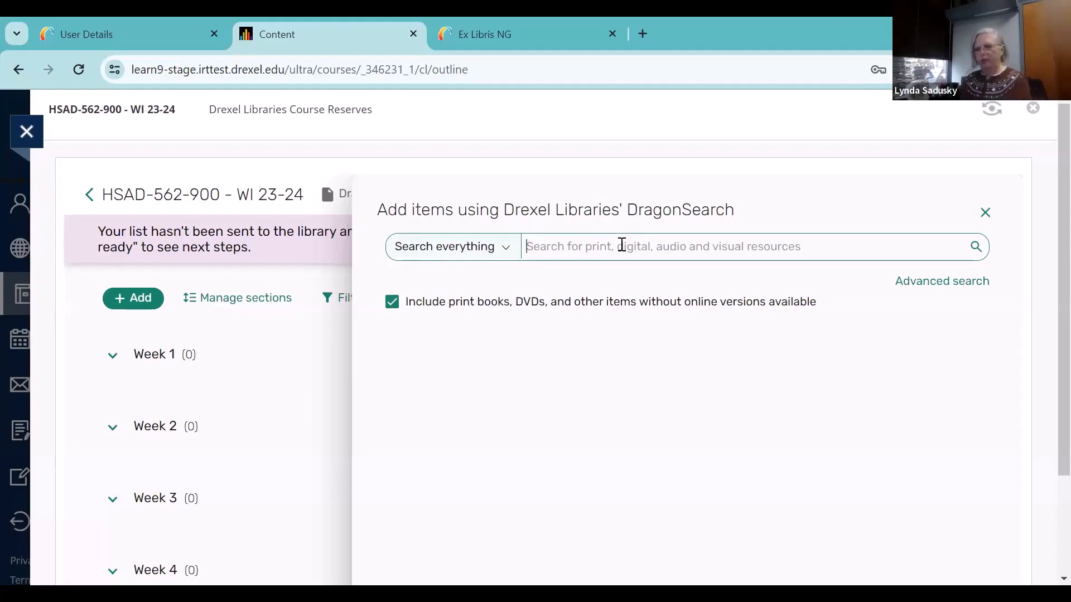
text(epile)
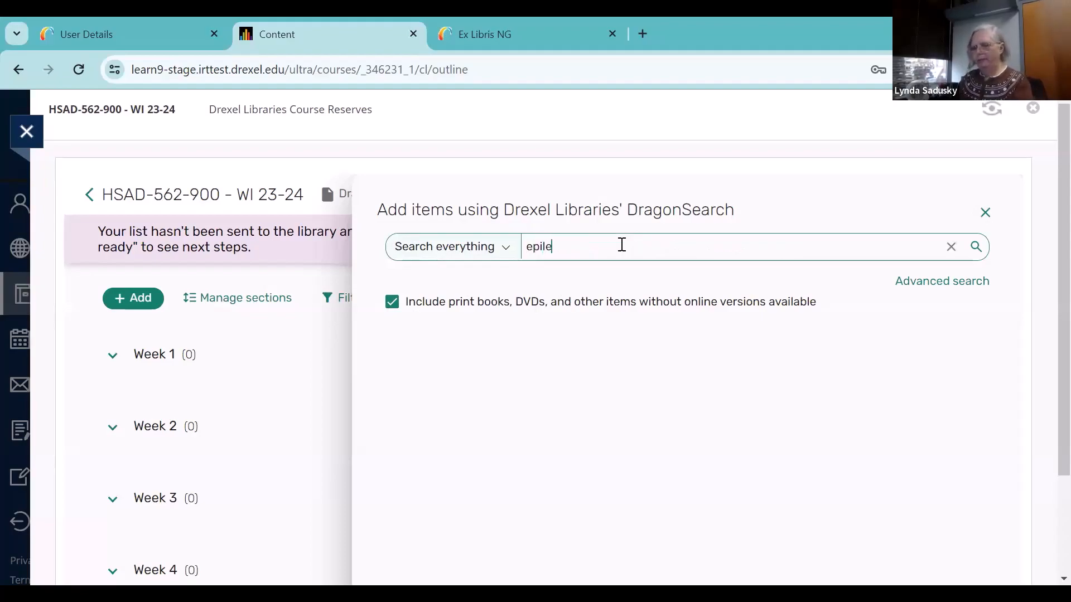
text(psy)
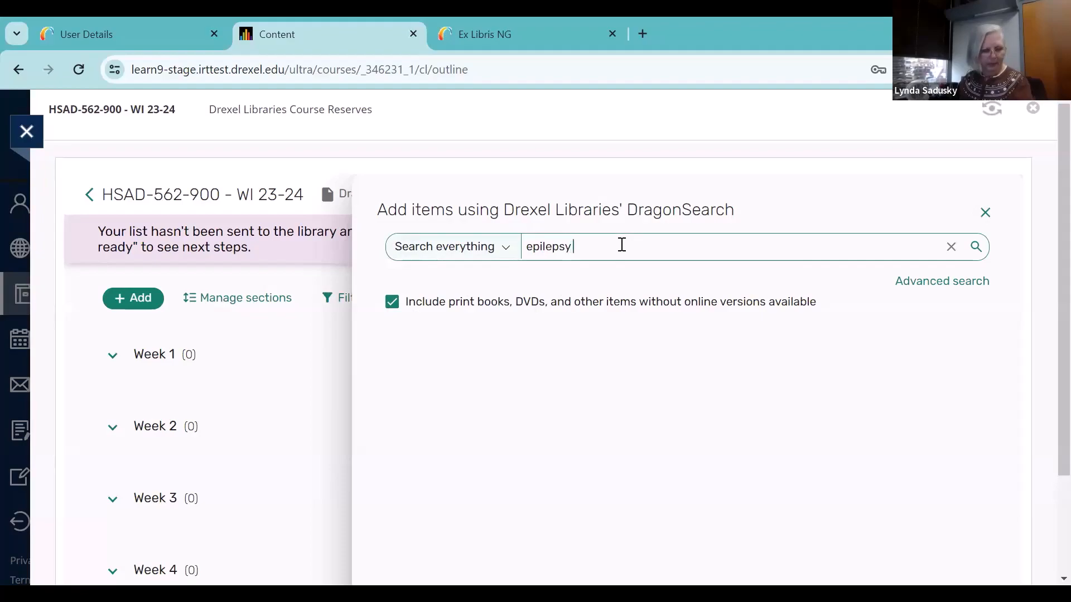
text( in adults)
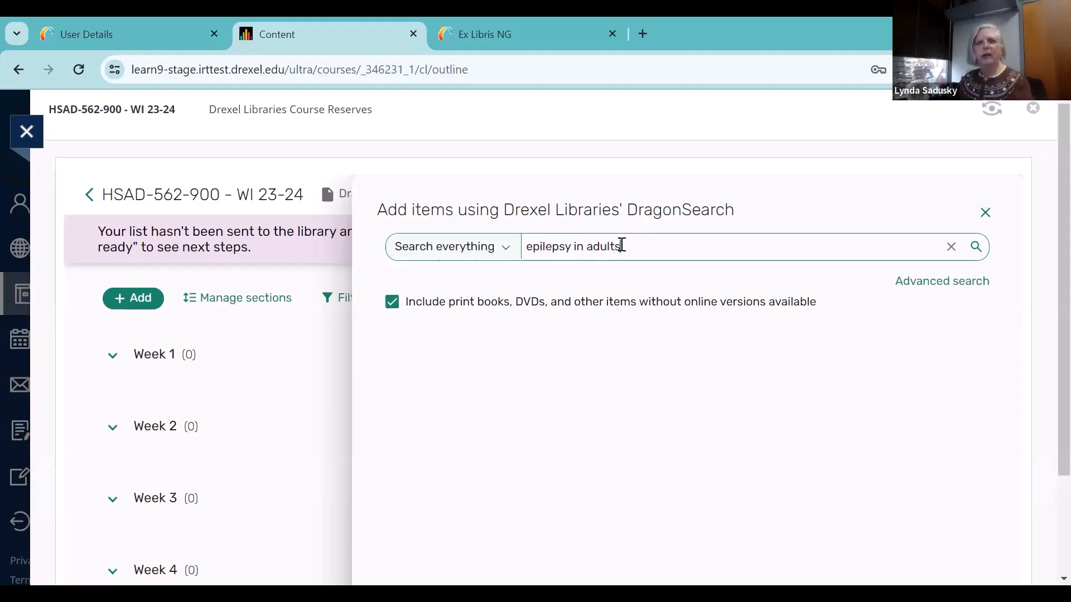
key(Return)
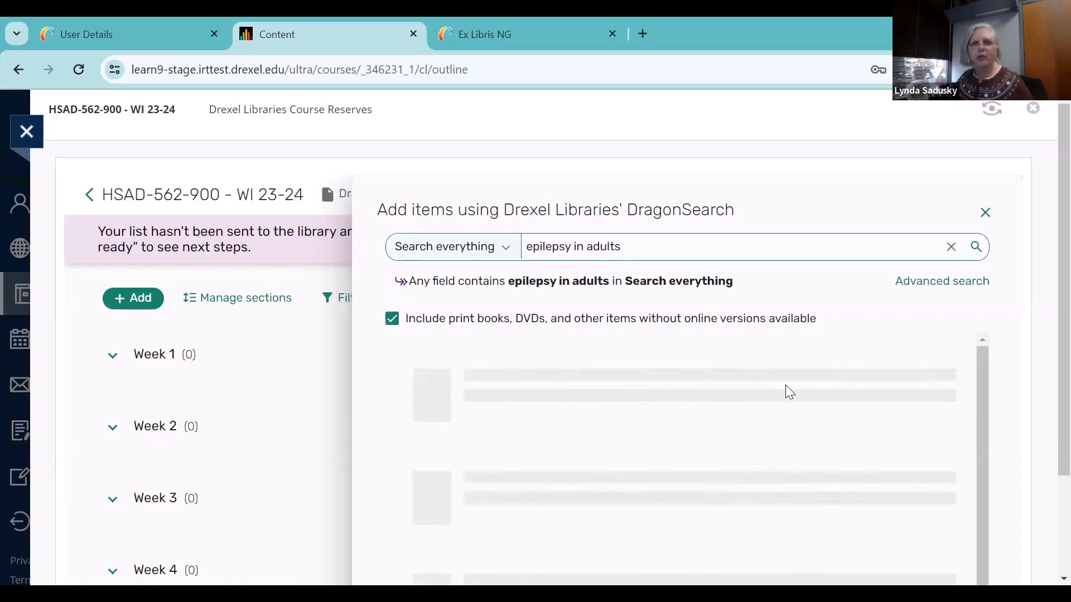
Examine the epilepsy search results, comparing item types and full-text availability
scroll(787, 393, down, 1)
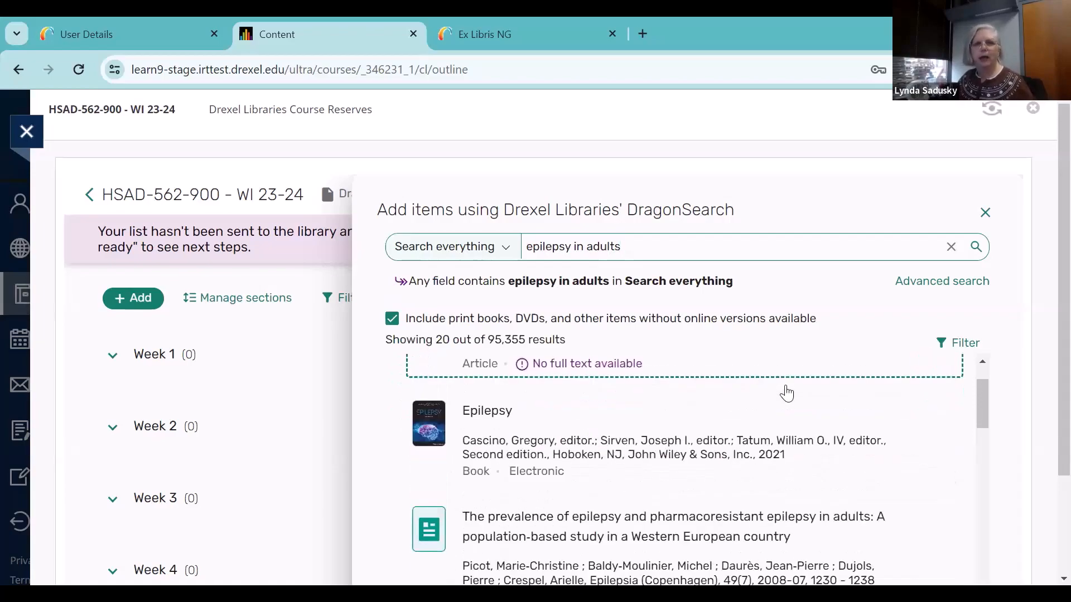
scroll(787, 393, up, 1)
scroll(786, 393, down, 1)
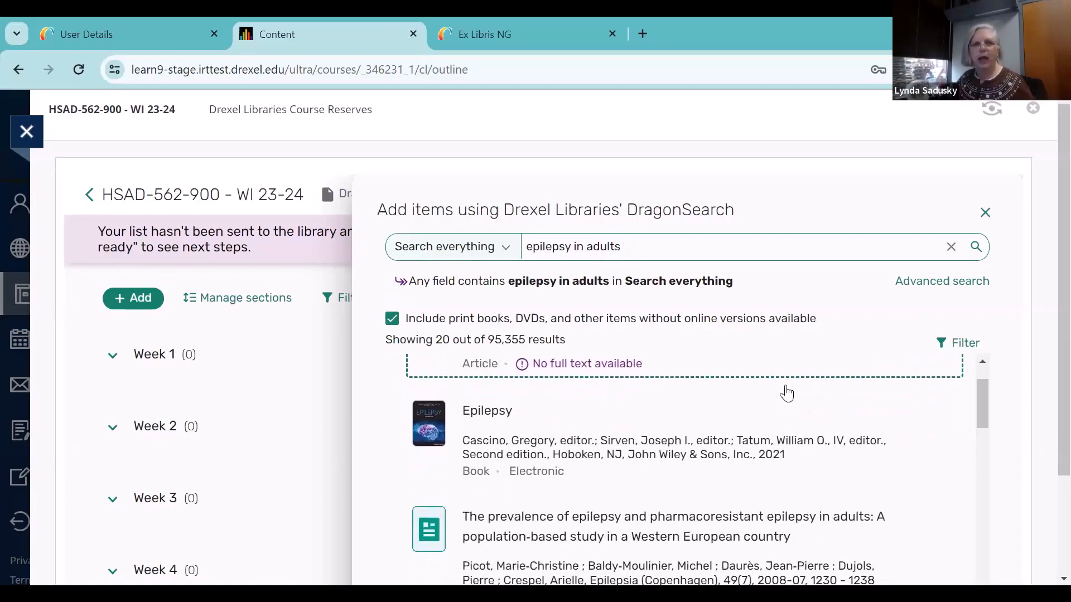
scroll(786, 393, down, 1)
scroll(787, 393, down, 3)
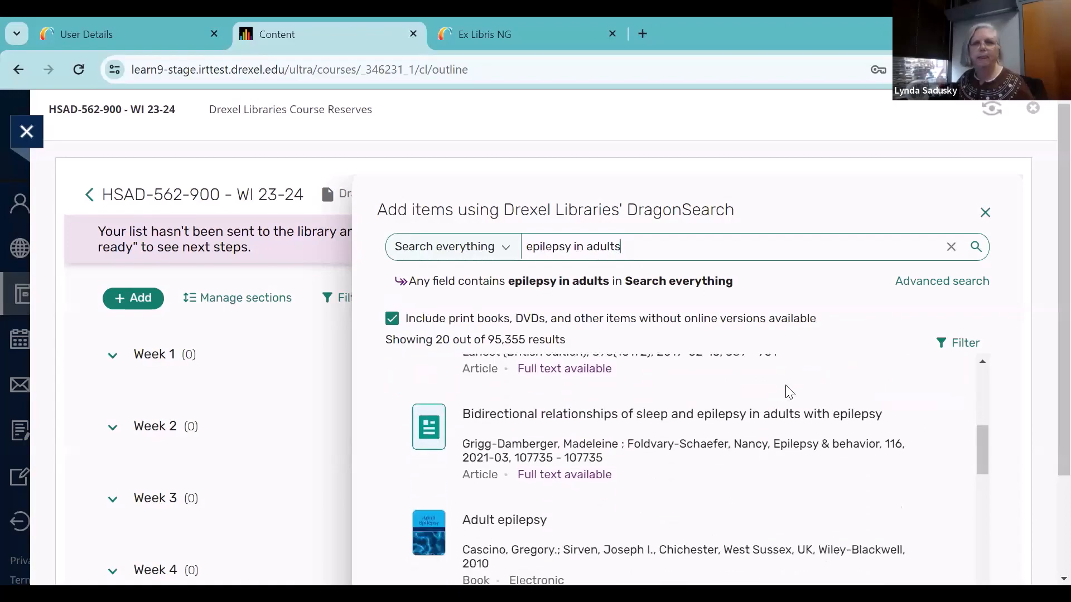
scroll(789, 393, up, 1)
scroll(788, 393, down, 1)
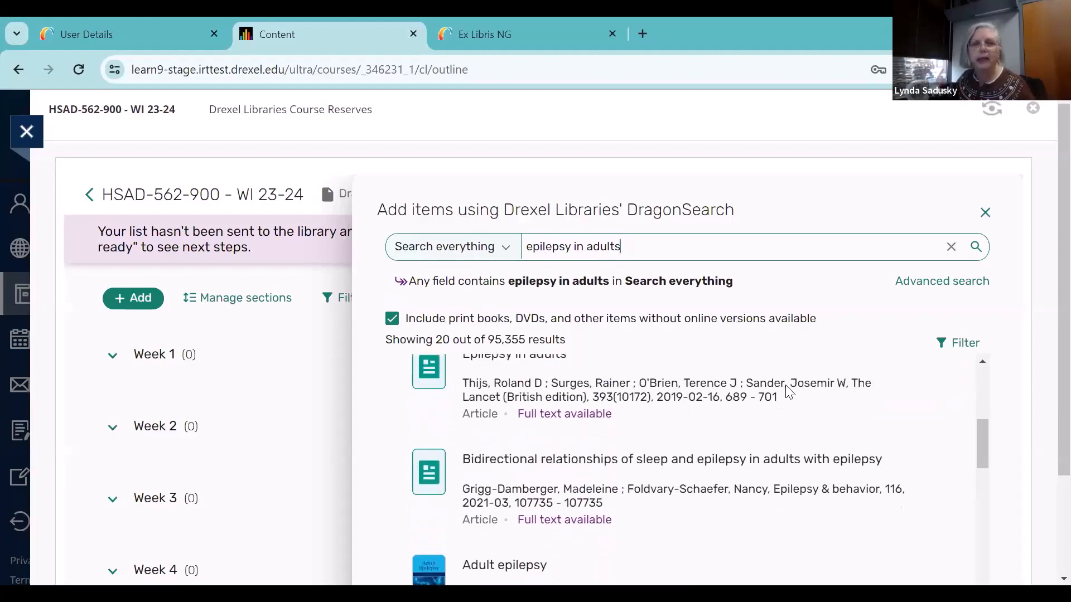
scroll(789, 393, up, 1)
scroll(789, 393, down, 1)
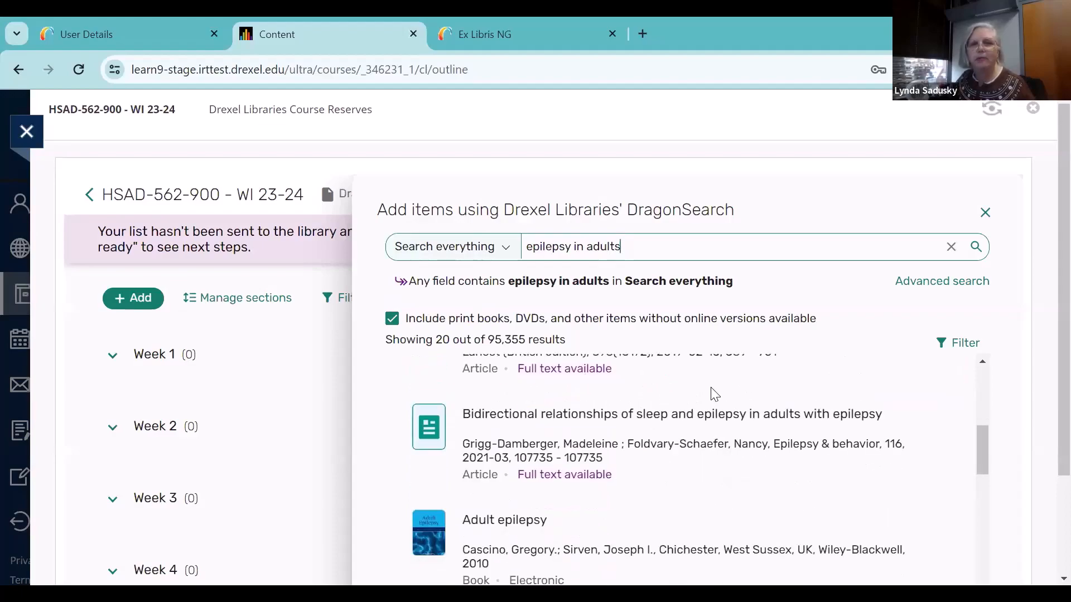
scroll(770, 396, up, 1)
mouse_move(661, 403)
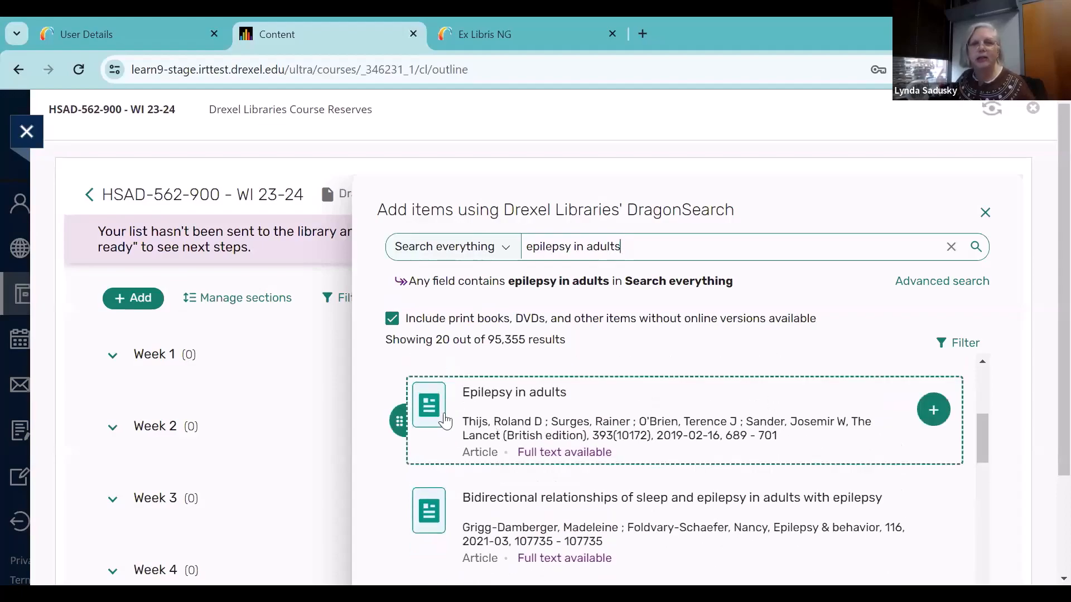
Add the Lancet article "Epilepsy in adults" to the list's Week 1 section
click(932, 412)
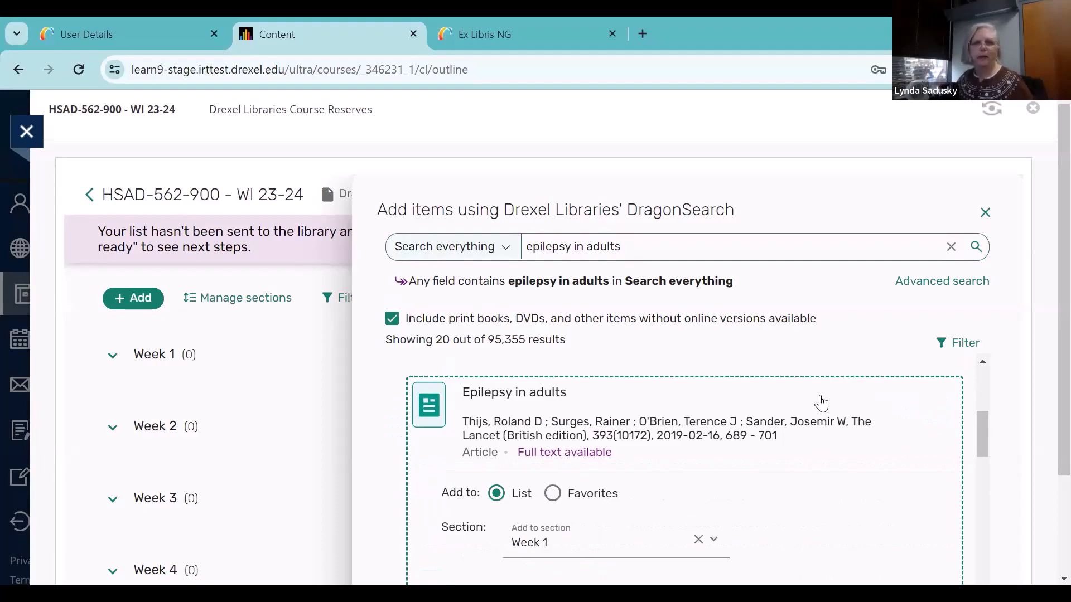
scroll(821, 402, down, 3)
scroll(822, 402, up, 1)
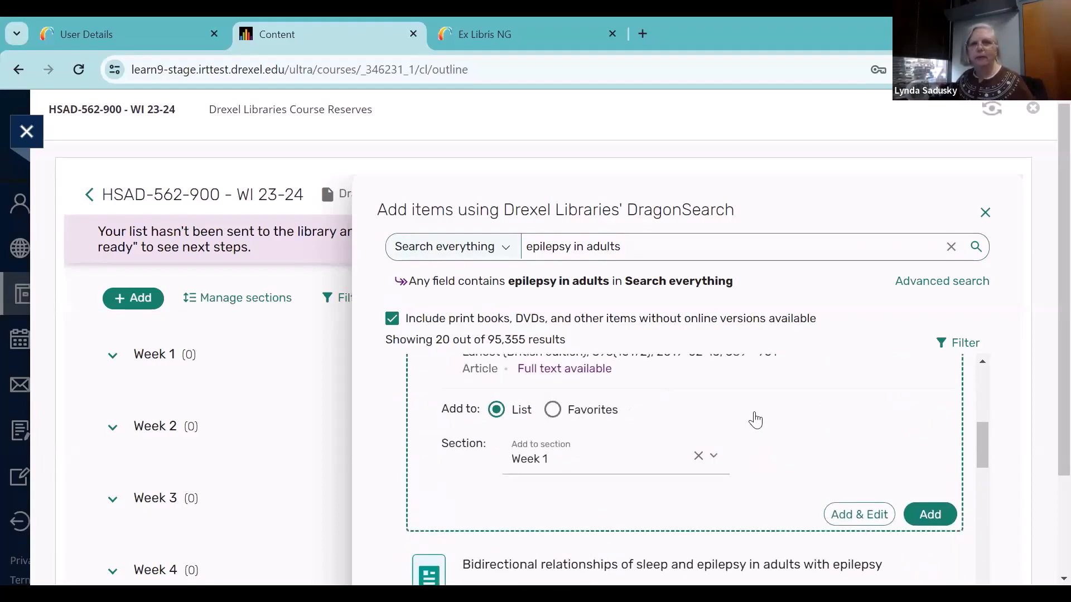
scroll(756, 420, up, 1)
scroll(756, 419, down, 1)
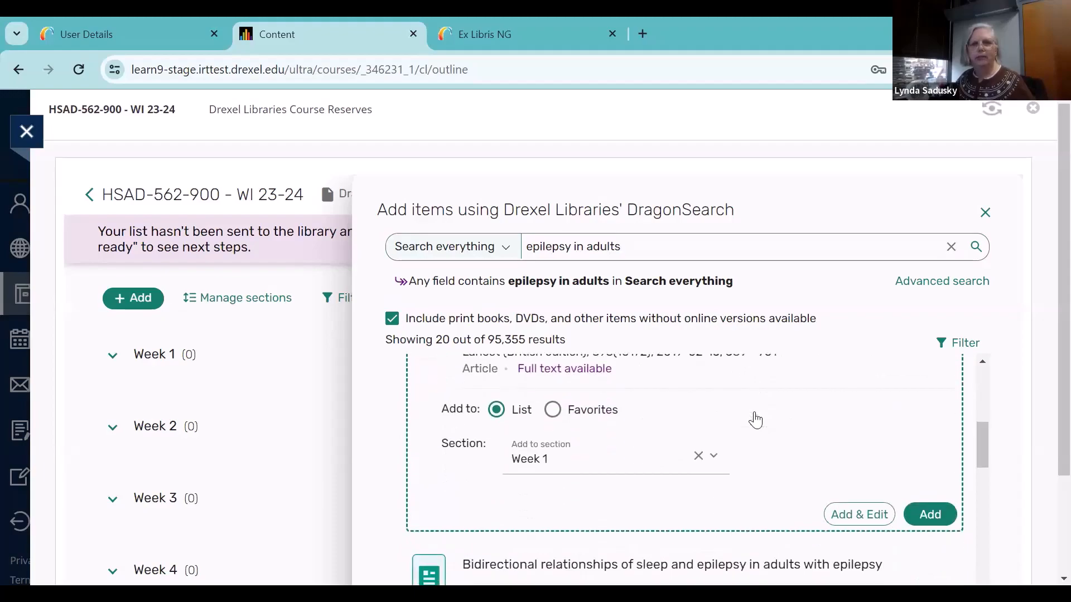
click(753, 444)
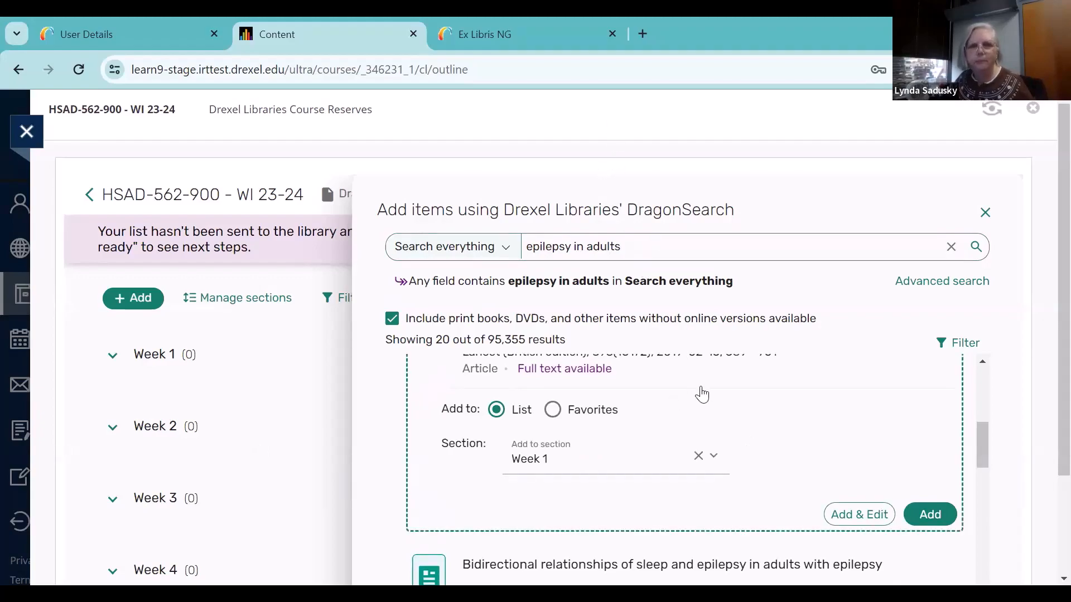
scroll(702, 394, down, 2)
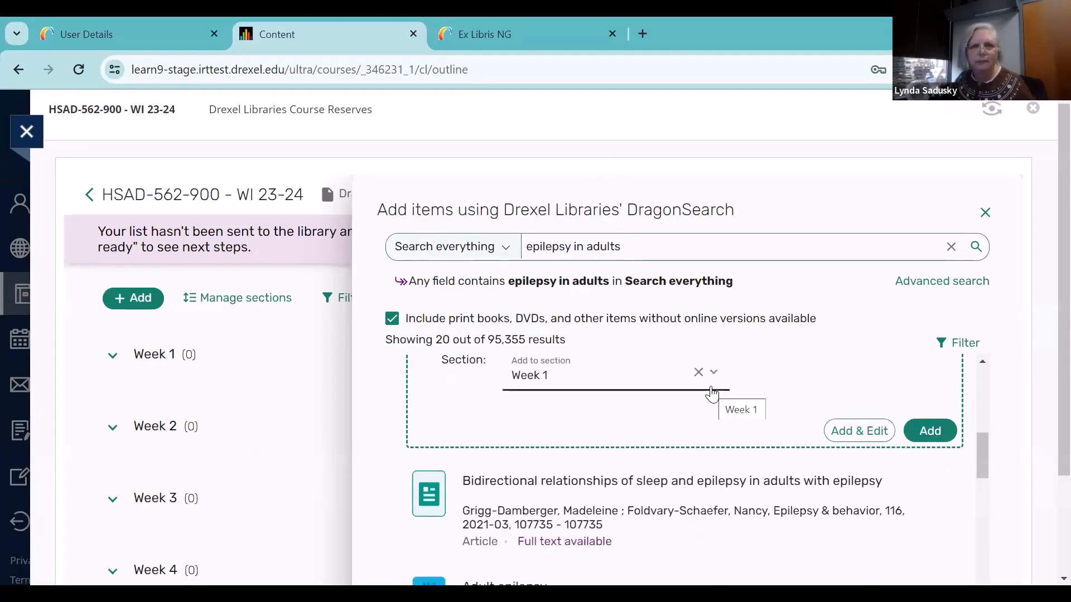
scroll(712, 394, up, 4)
scroll(712, 394, down, 3)
scroll(713, 394, up, 1)
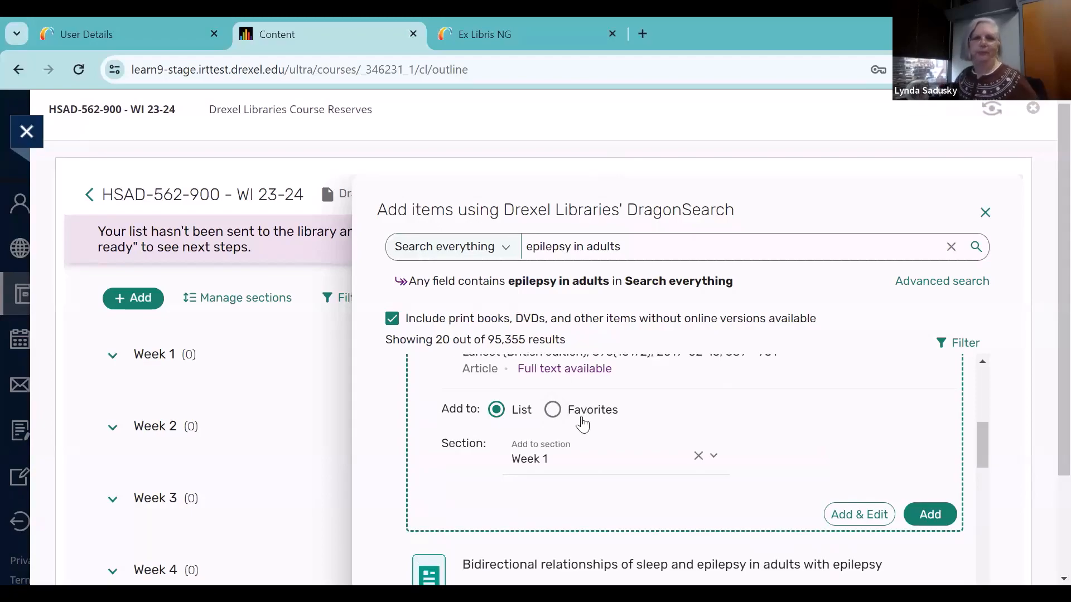
scroll(582, 424, down, 2)
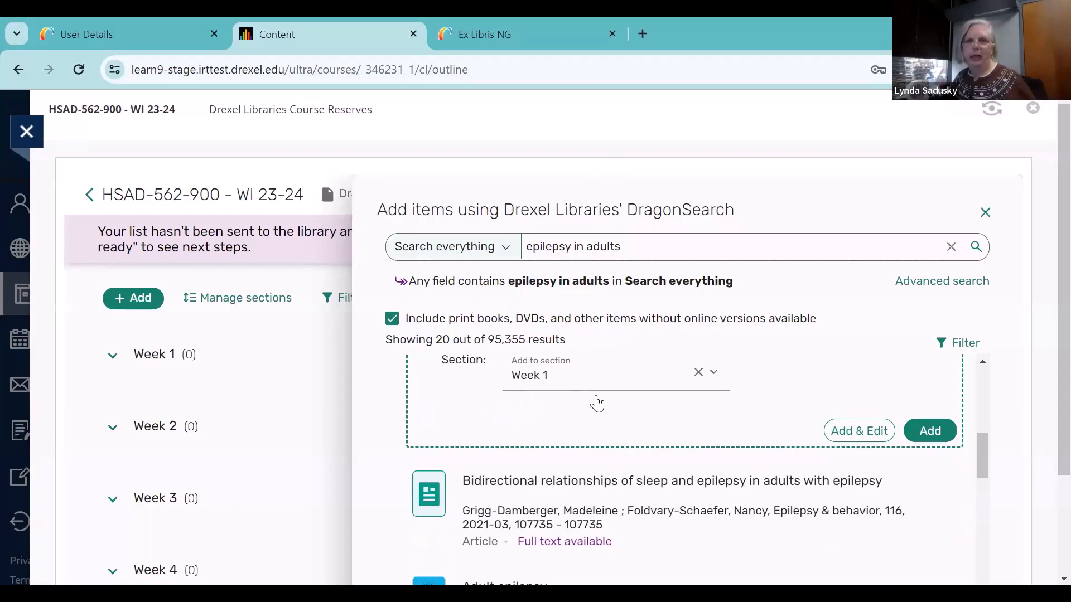
click(940, 432)
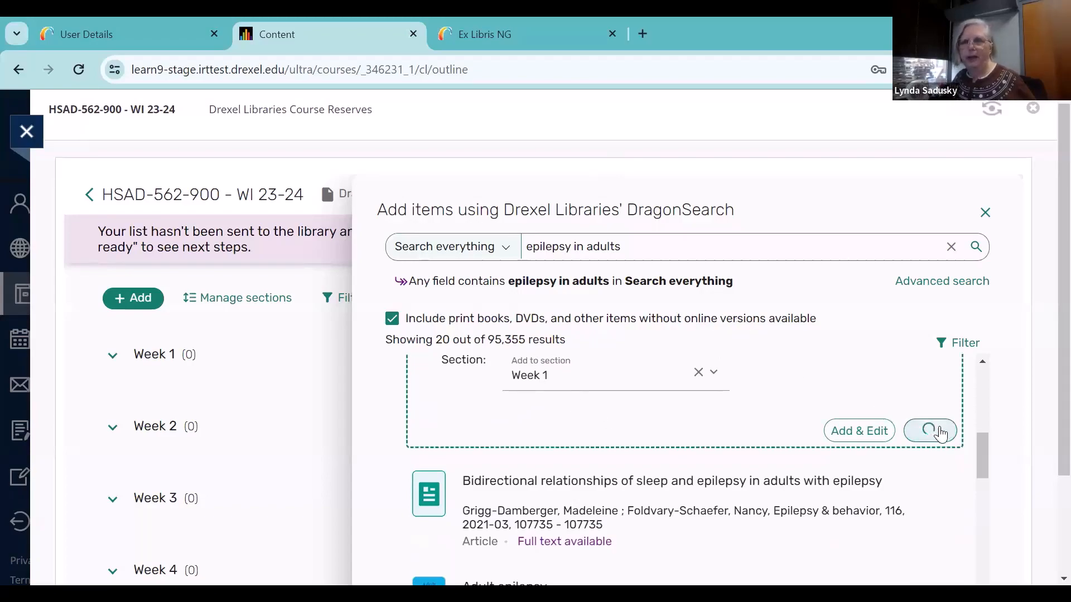
Close the DragonSearch pane and check the reading list's Week 1 section
scroll(941, 434, up, 3)
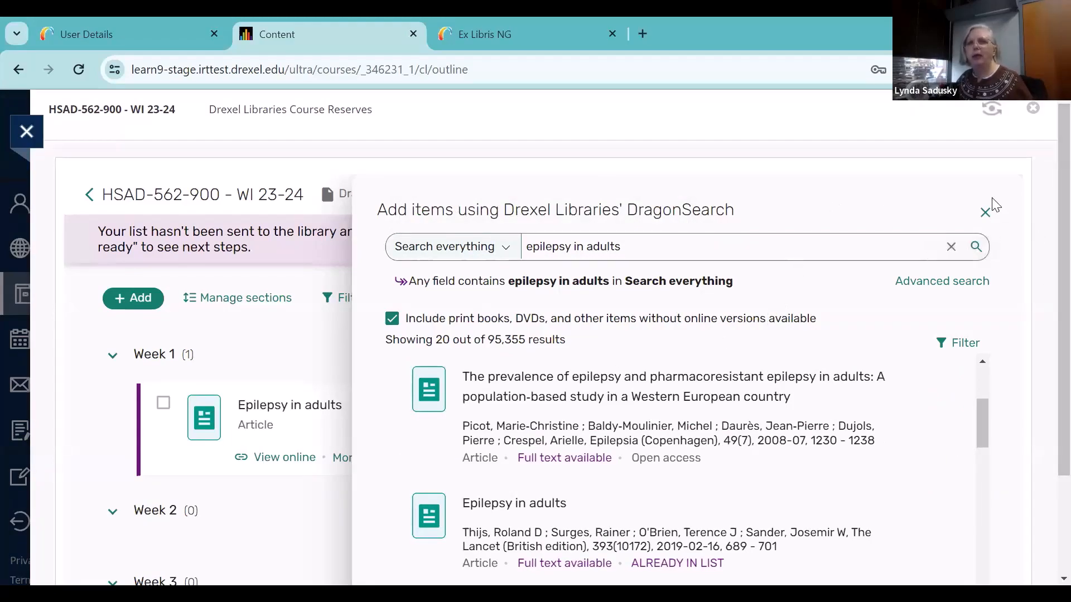
click(985, 214)
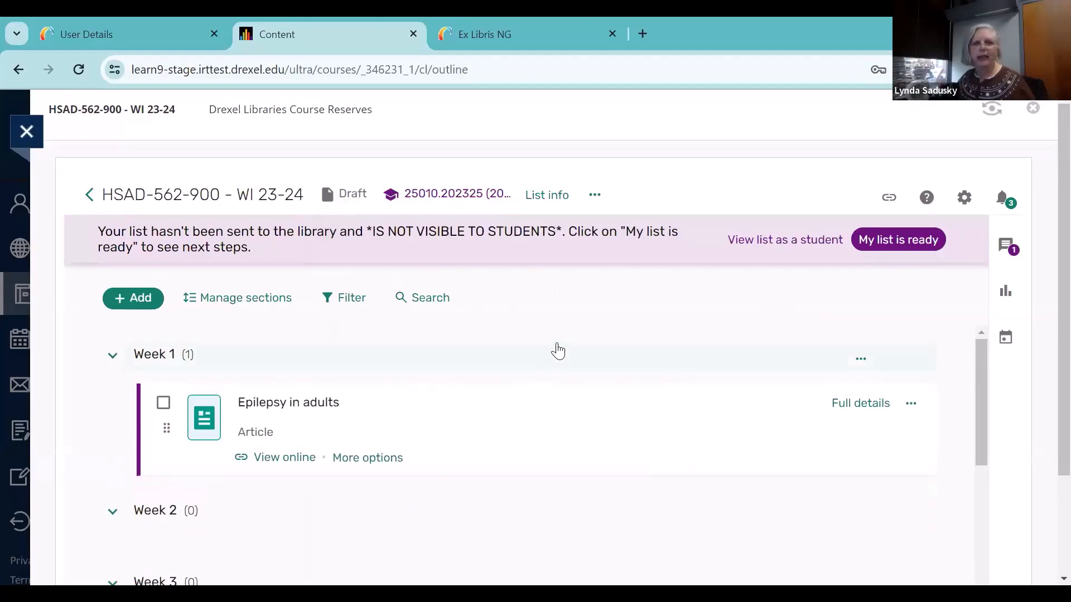
scroll(550, 391, down, 2)
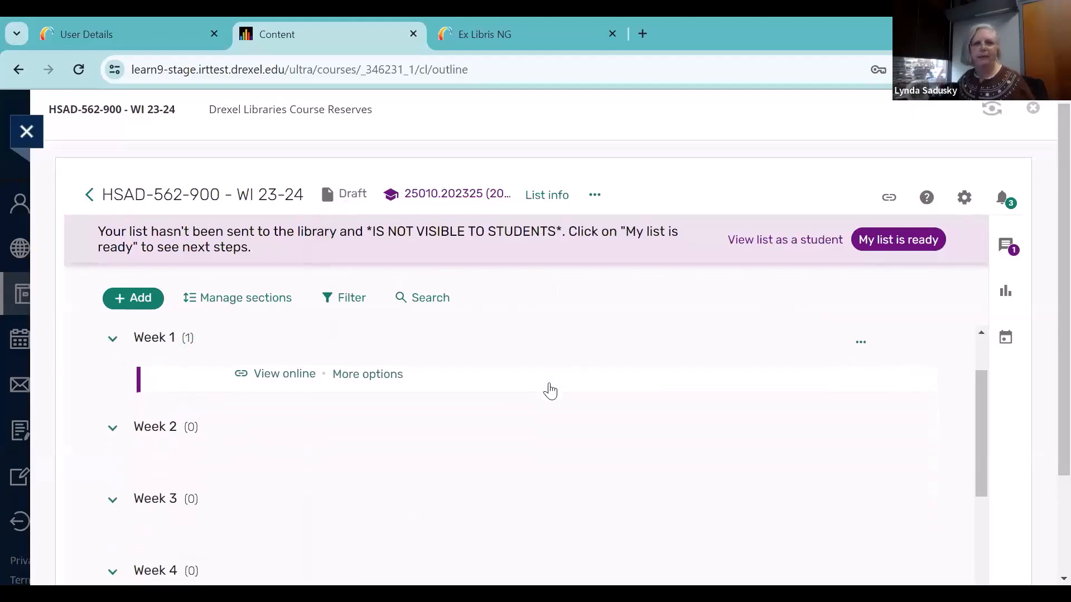
scroll(550, 392, up, 2)
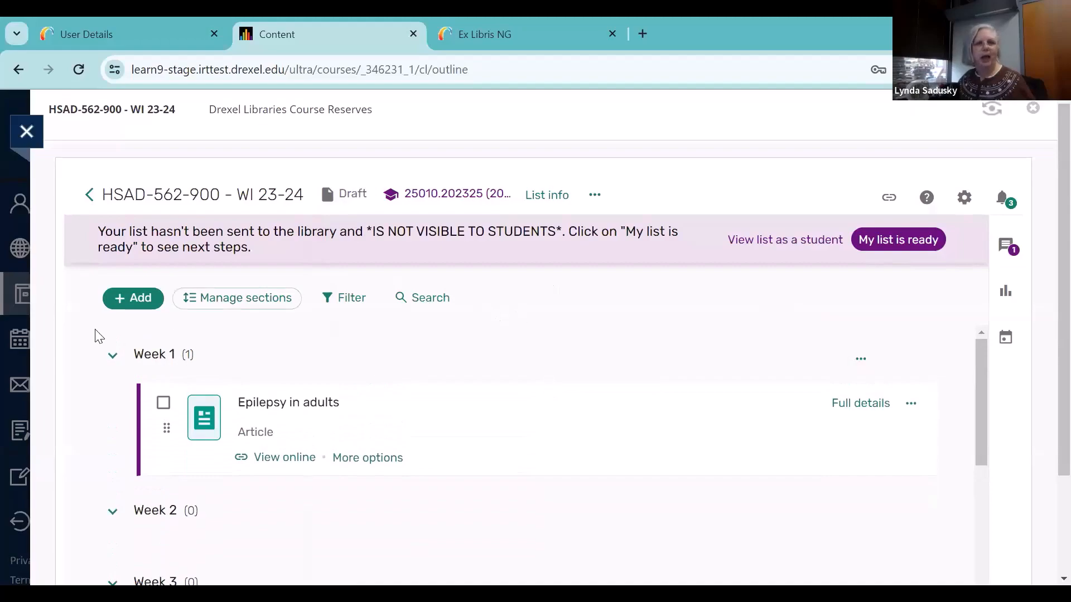
Reopen DragonSearch for adding items, search everything for "infections and inequalities : the modern plagues", and review the book's listed versions
click(143, 301)
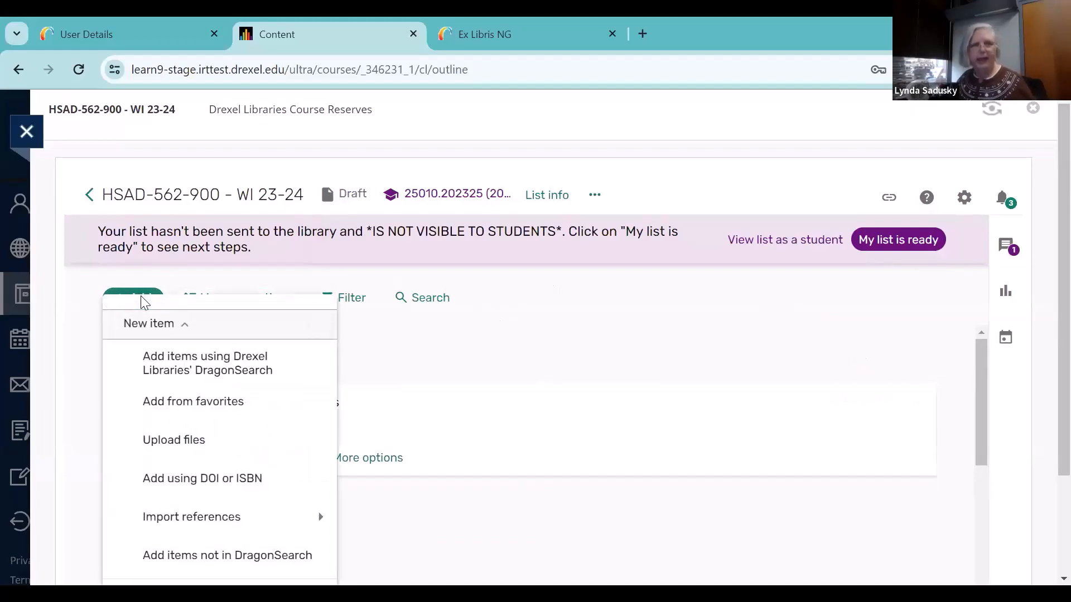
click(252, 363)
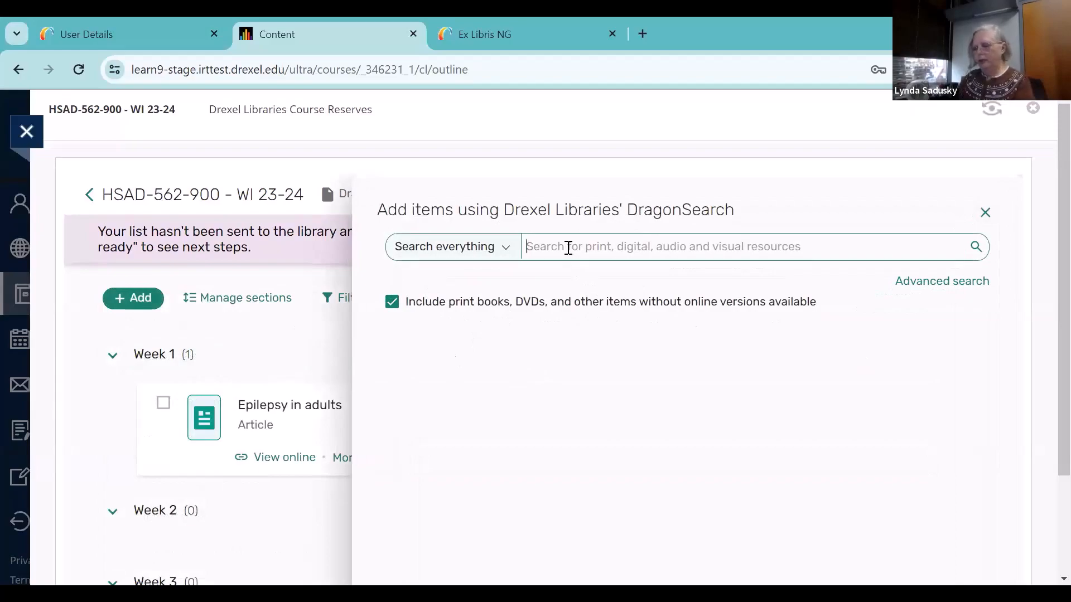
text(infec)
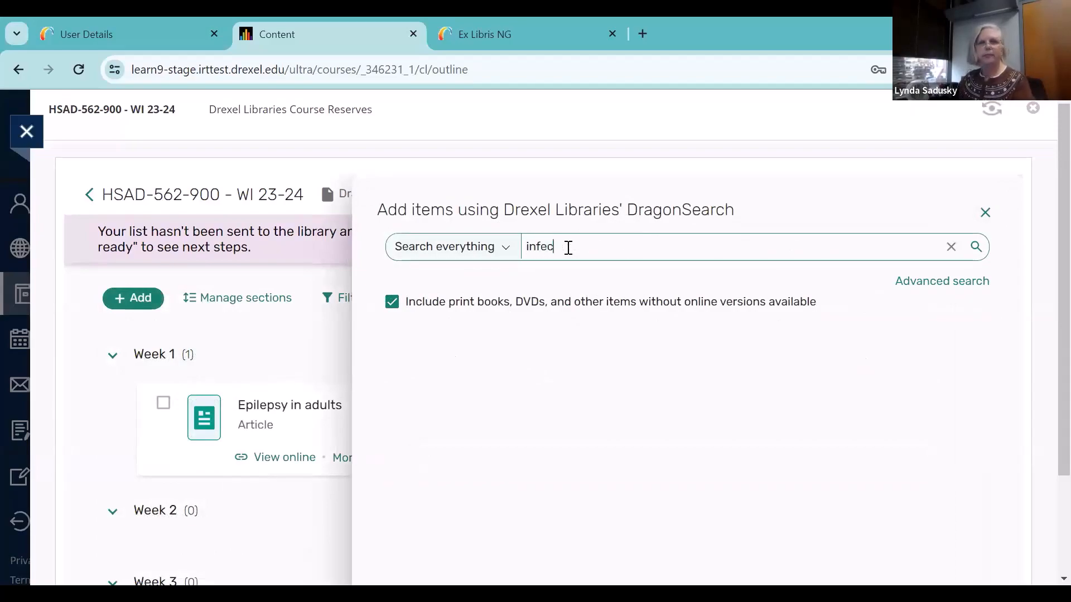
text(tions )
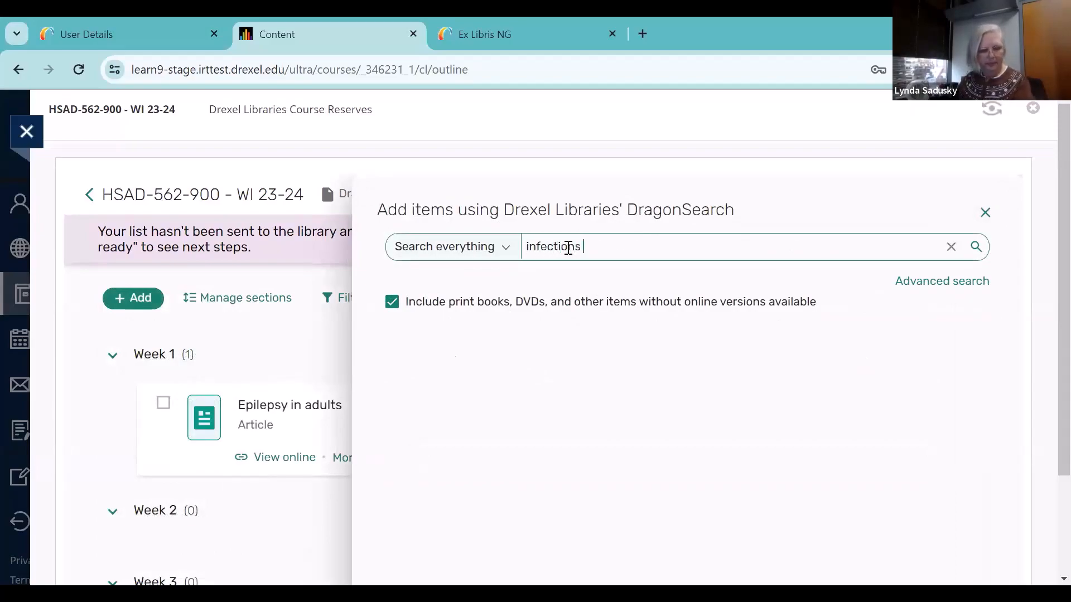
text(and ine)
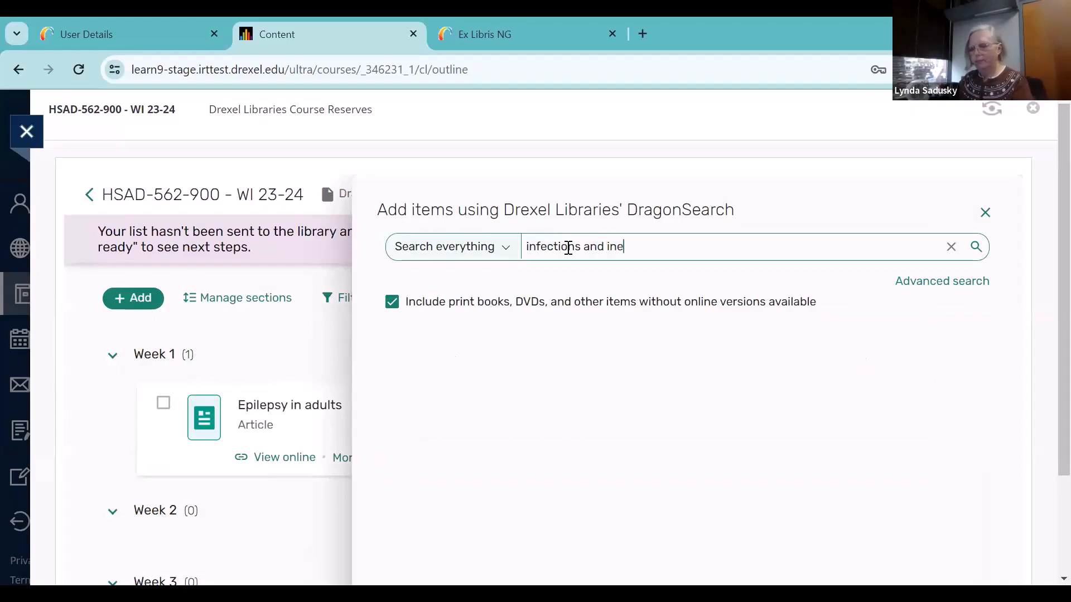
text(qualities )
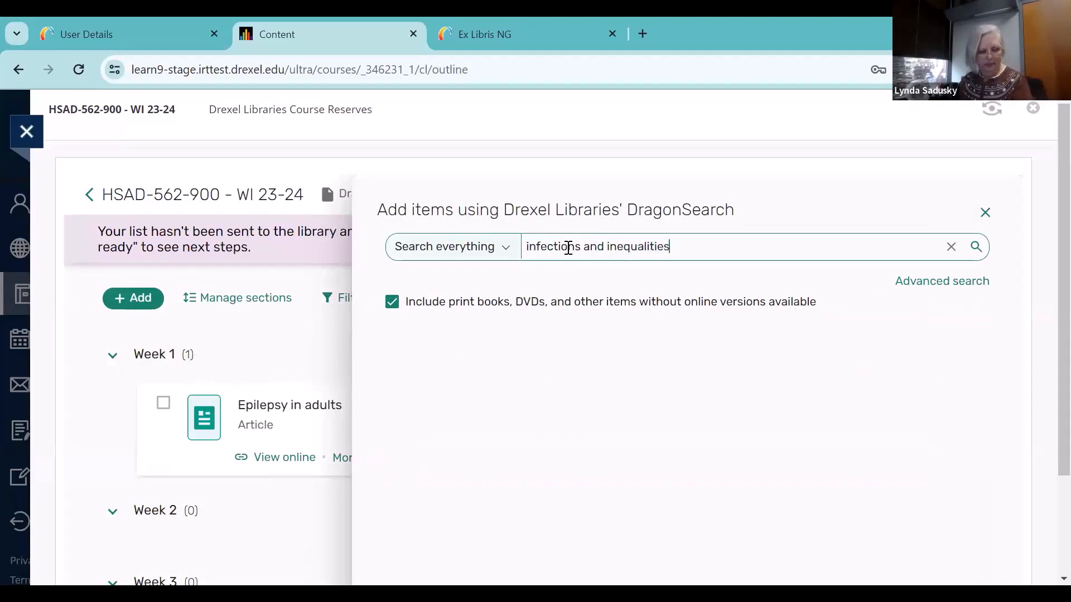
text(: the modern p)
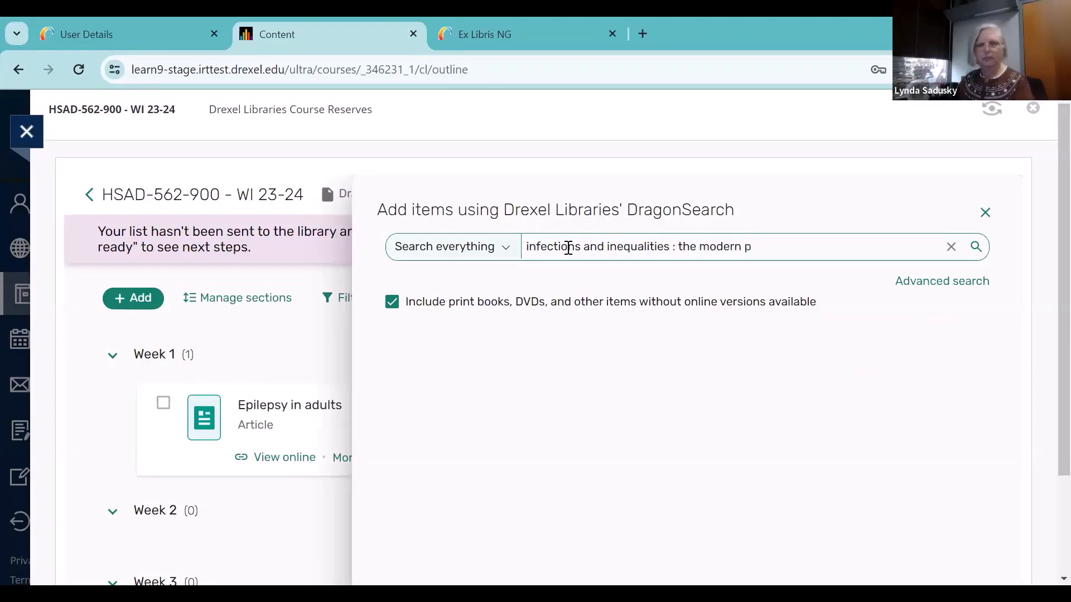
text(lagues)
key(Return)
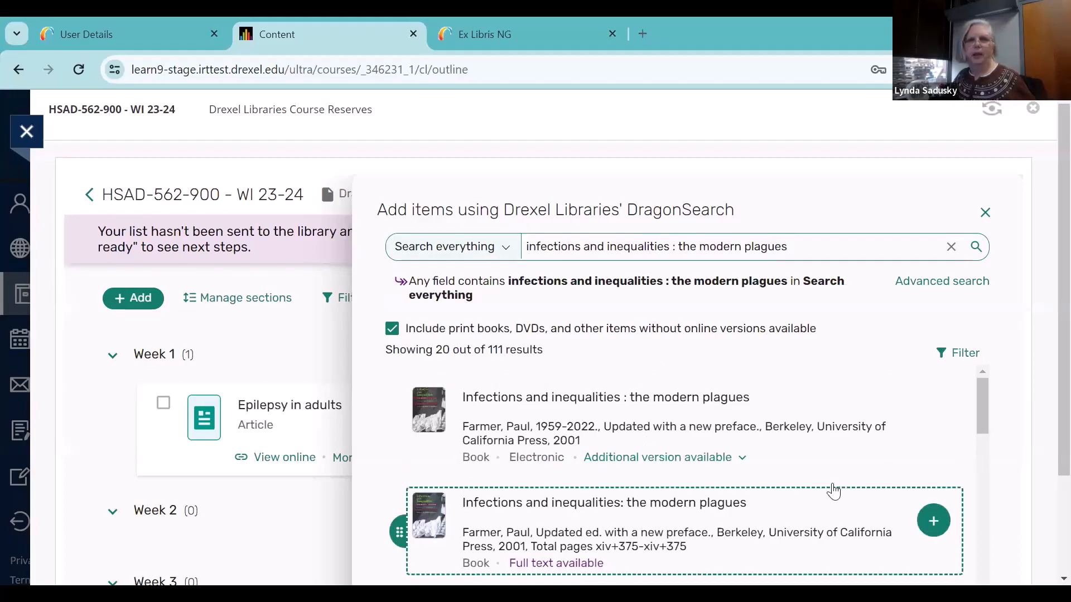
scroll(811, 459, down, 2)
scroll(811, 459, up, 2)
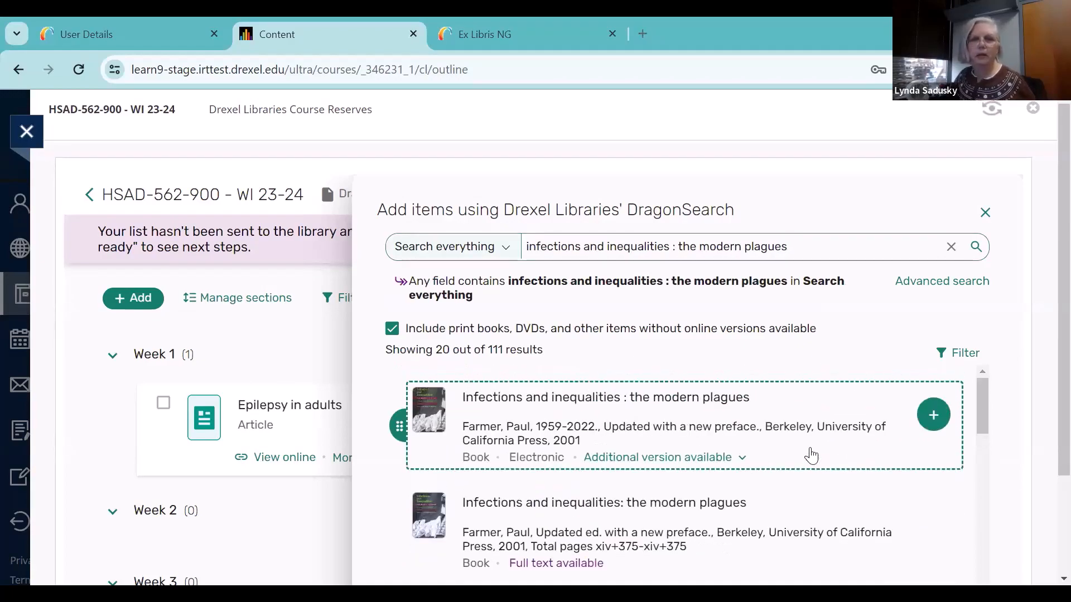
scroll(812, 456, down, 2)
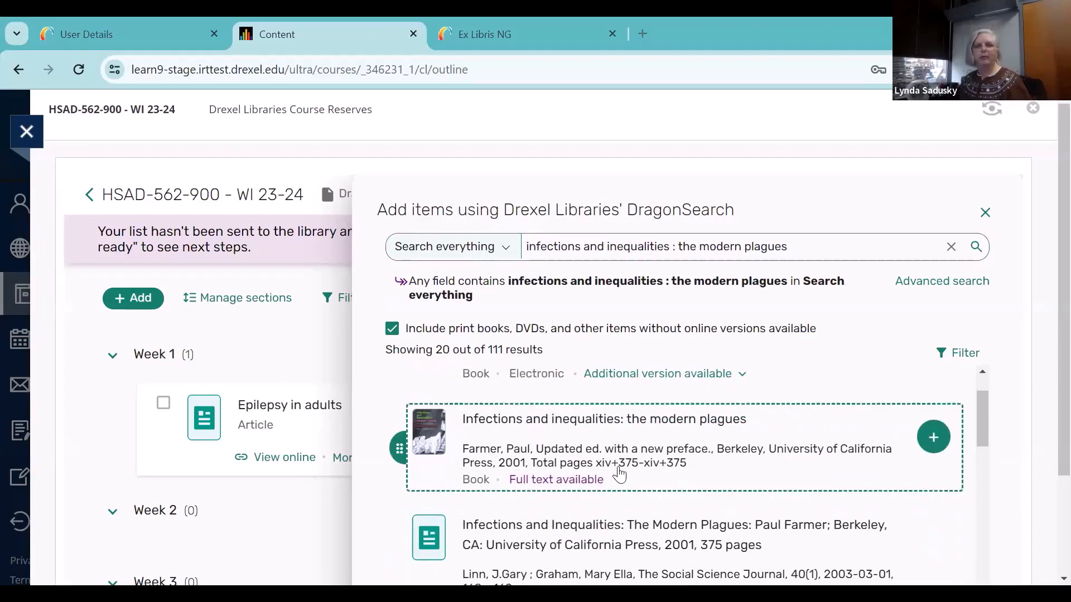
Add the full-text 2001 book "Infections and inequalities: the modern plagues" to Week 1, and check it in the reading list
click(938, 438)
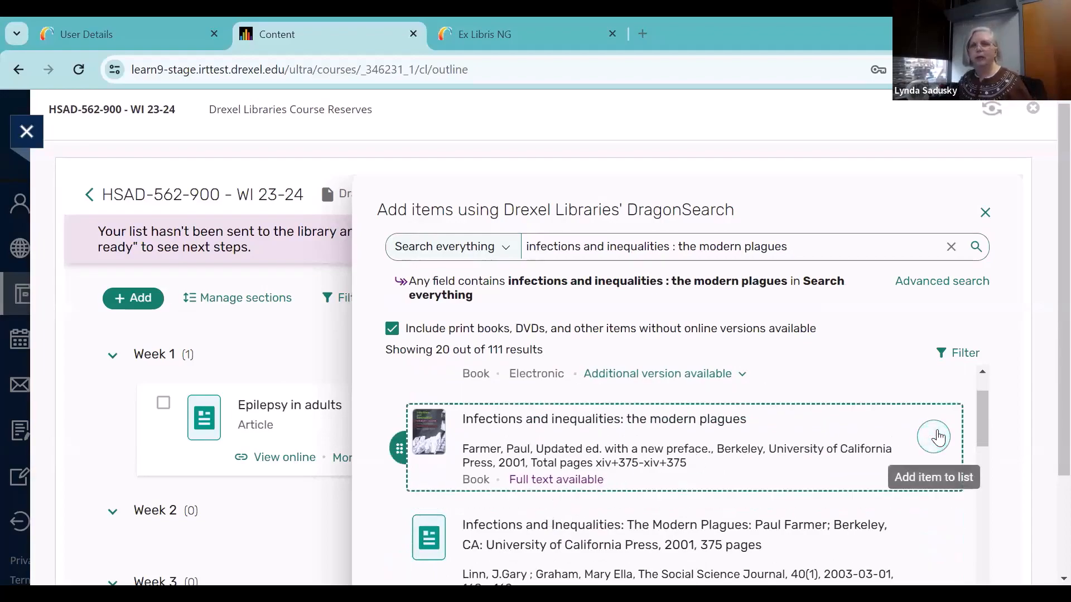
scroll(867, 444, down, 2)
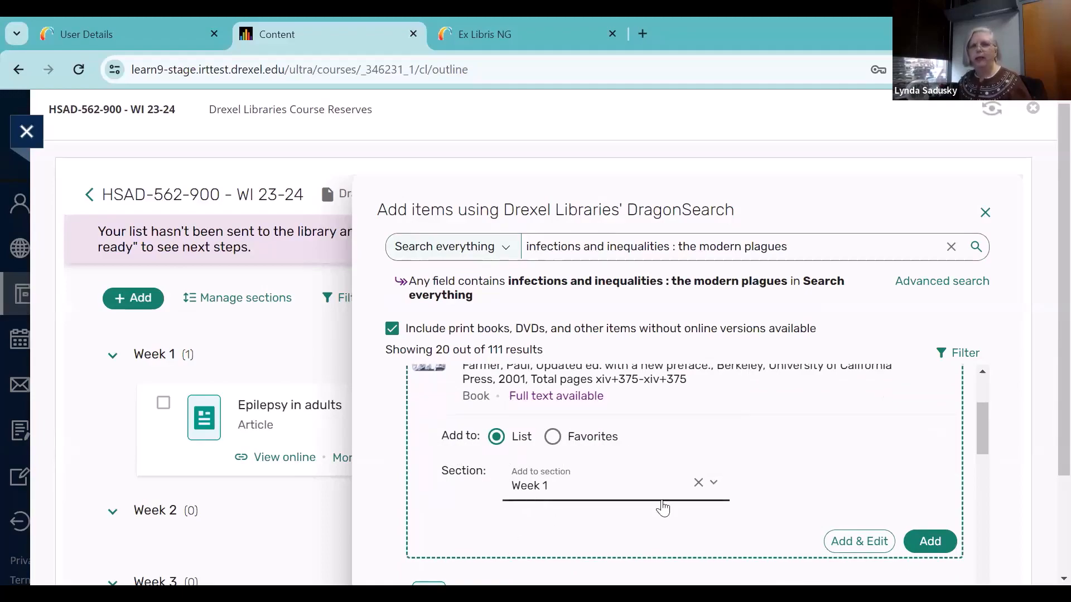
click(930, 541)
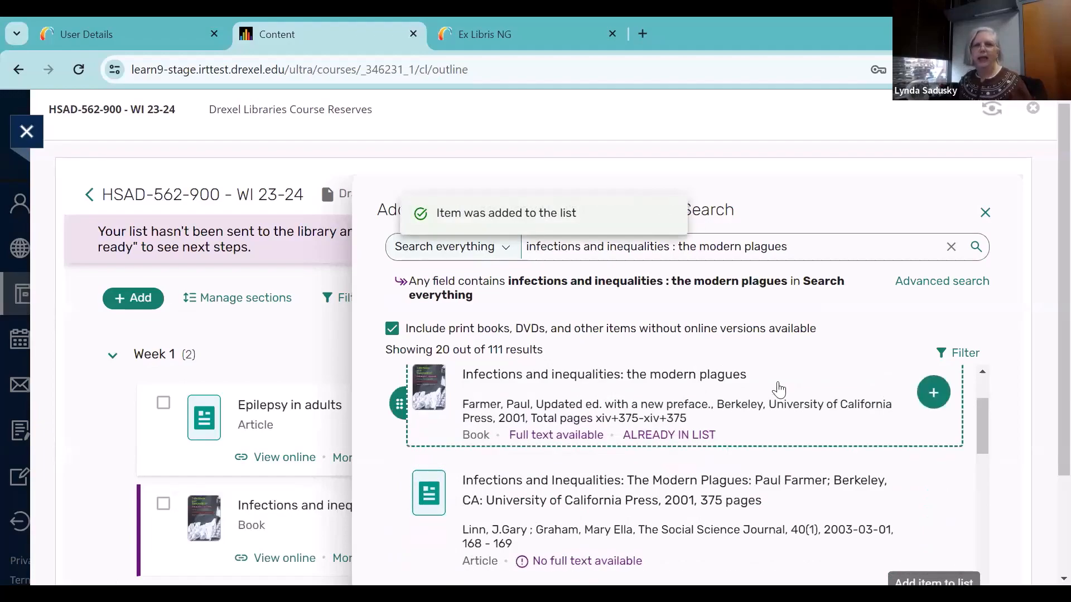
click(982, 212)
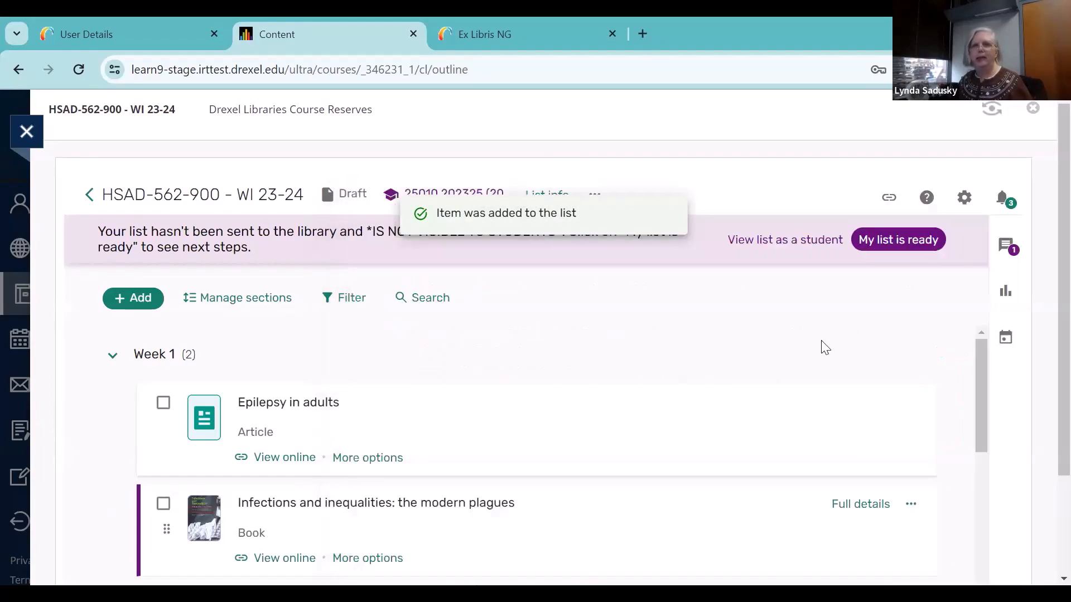
scroll(619, 426, down, 2)
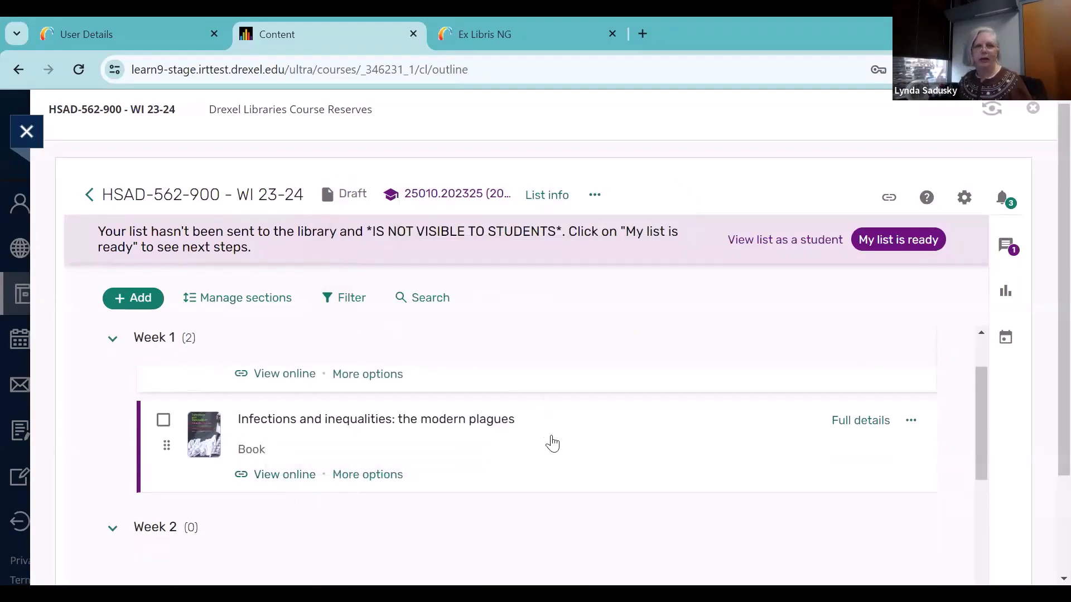
scroll(550, 443, up, 2)
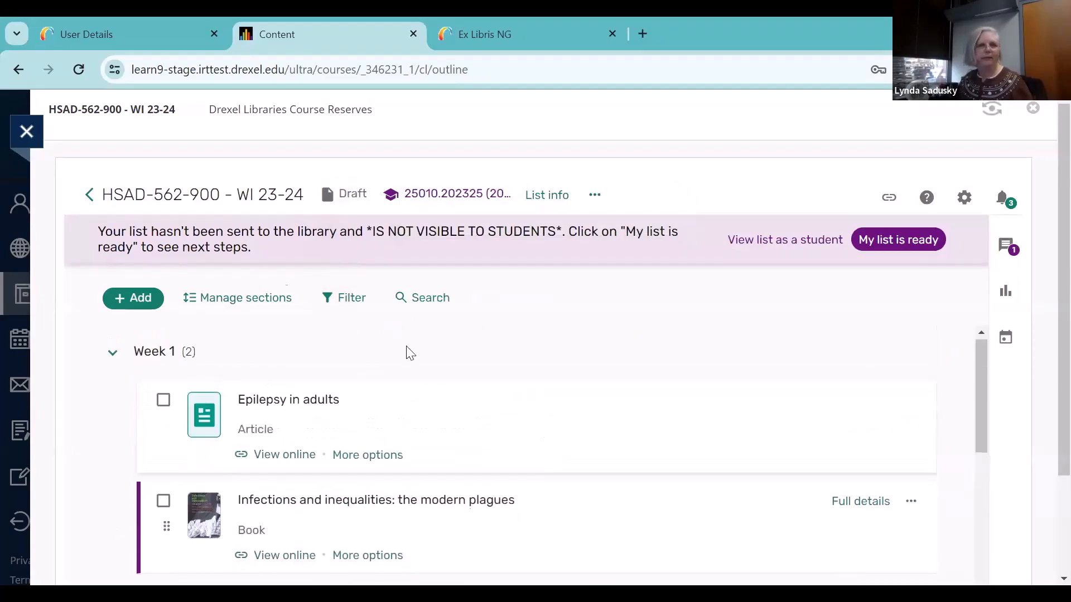
Reopen DragonSearch for adding items and search everything for "sending sickness : sorcery, politics and changing concepts"
click(142, 304)
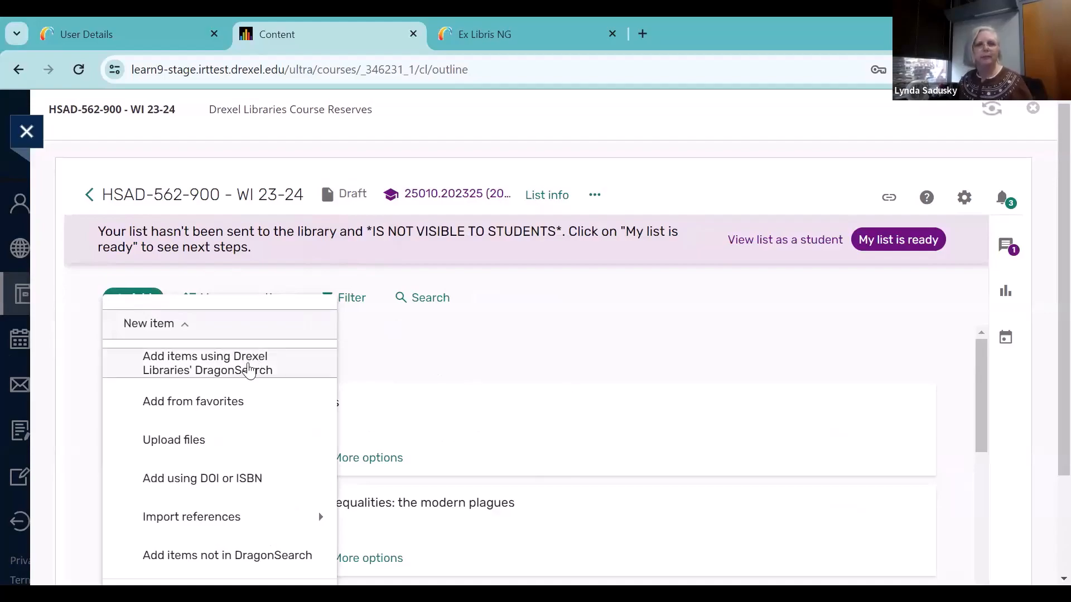
click(249, 370)
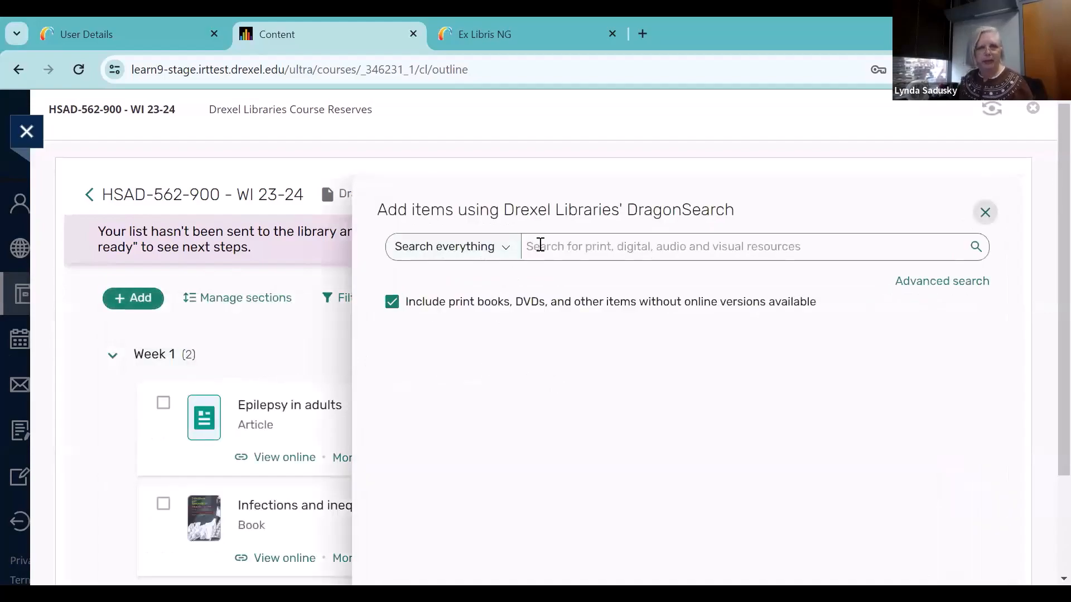
click(540, 245)
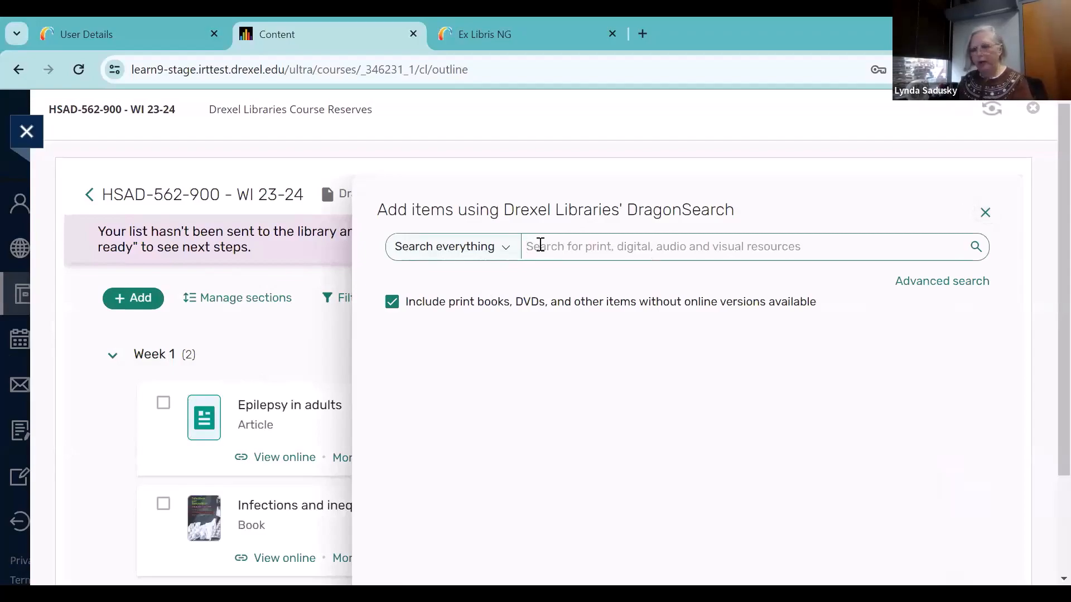
text(sending)
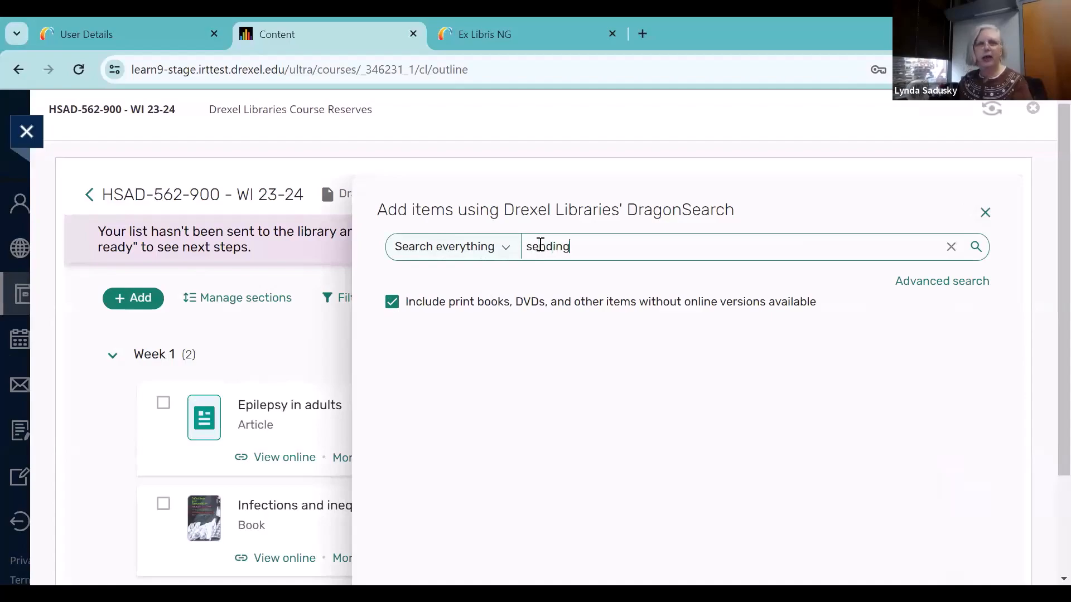
text( sickness :)
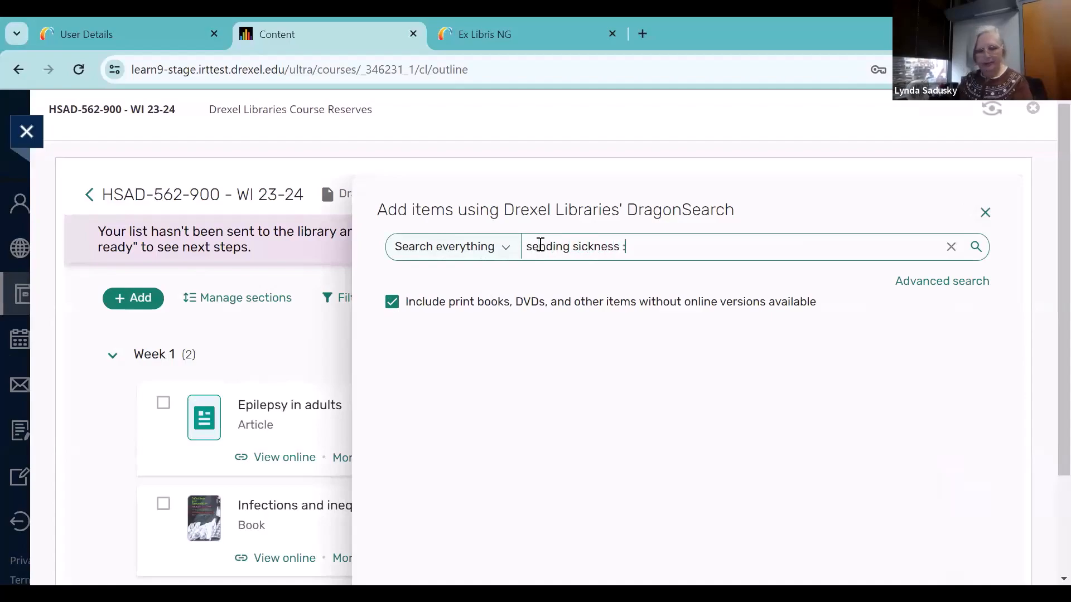
text( sorcery,)
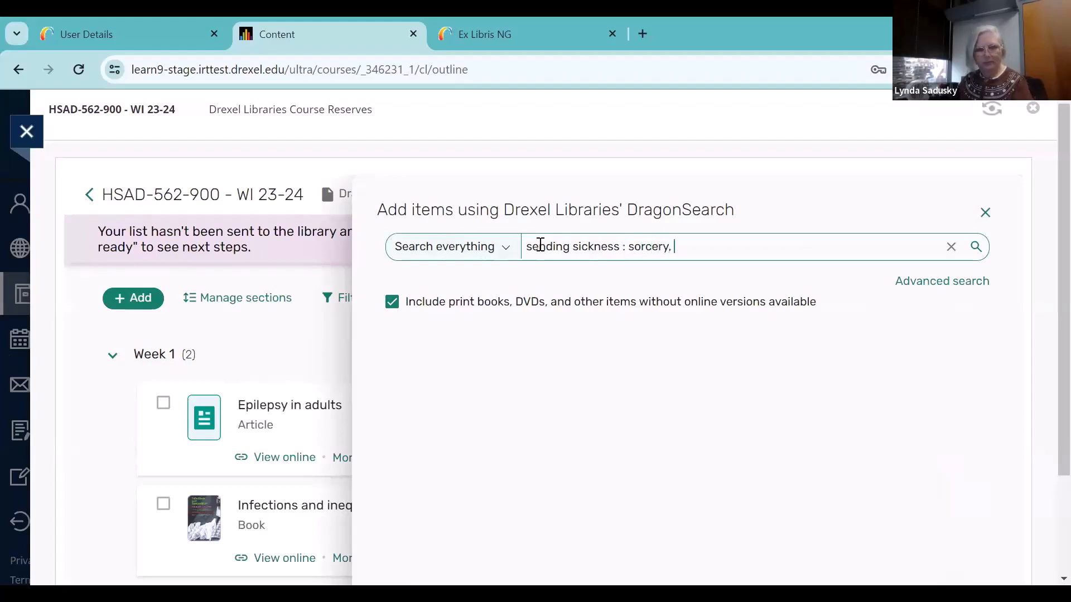
text( politics)
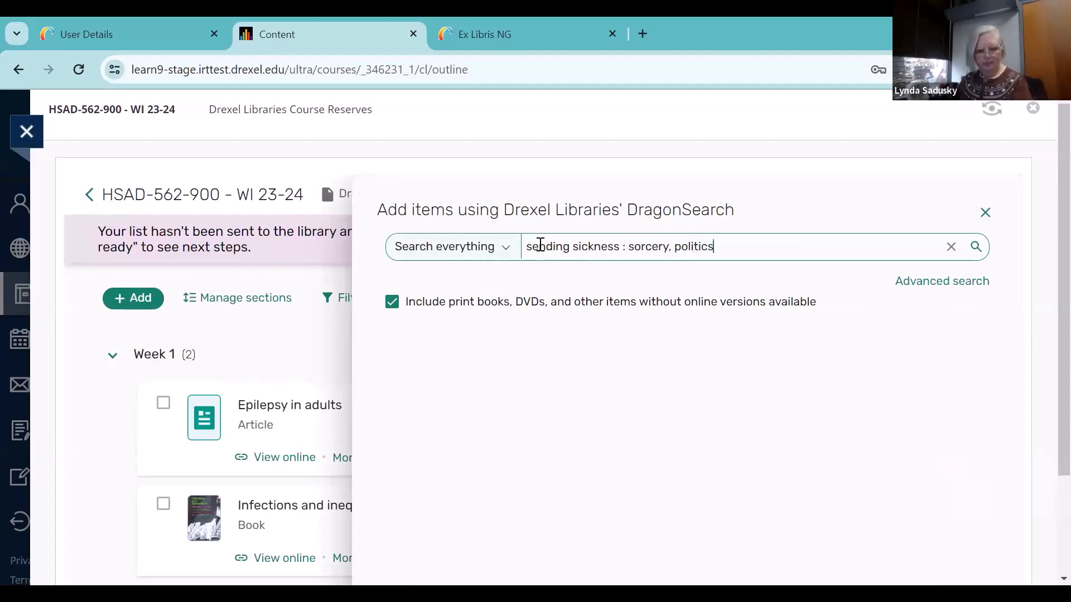
text( and changin)
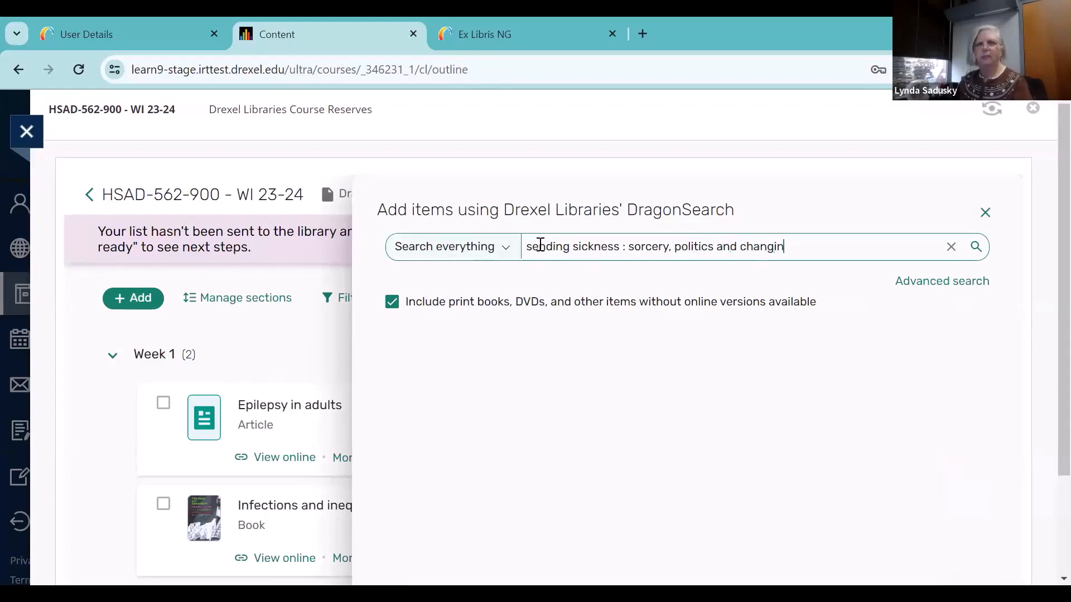
text(g concepts)
key(Return)
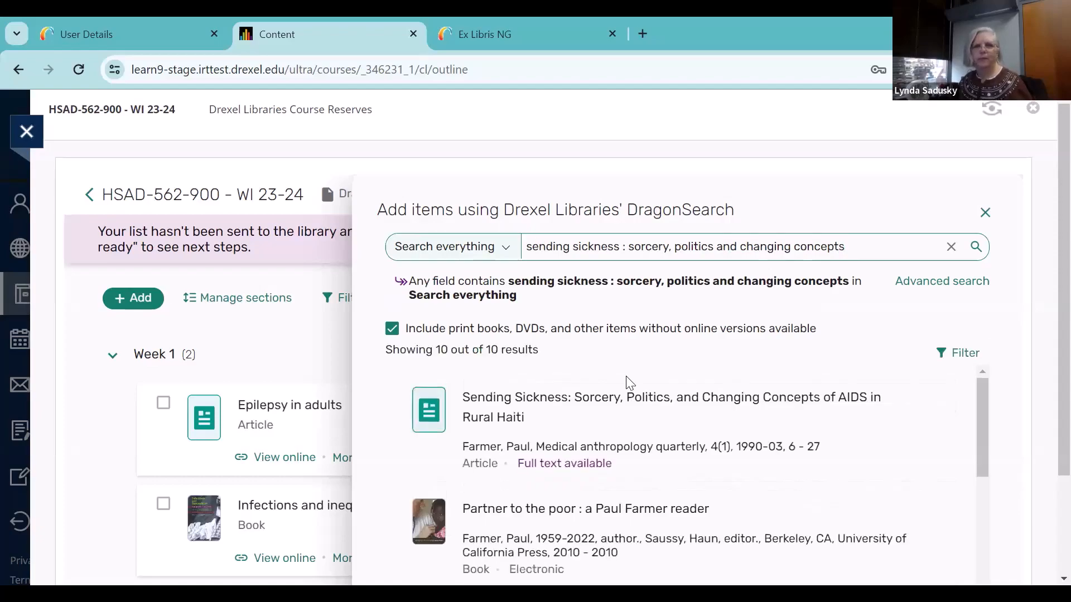
Add the book chapter "Sending Sickness: Sorcery, Politics, and Changing Concepts of AIDS in Rural Haiti (1990)" to the list's Week 1 section
scroll(628, 383, down, 1)
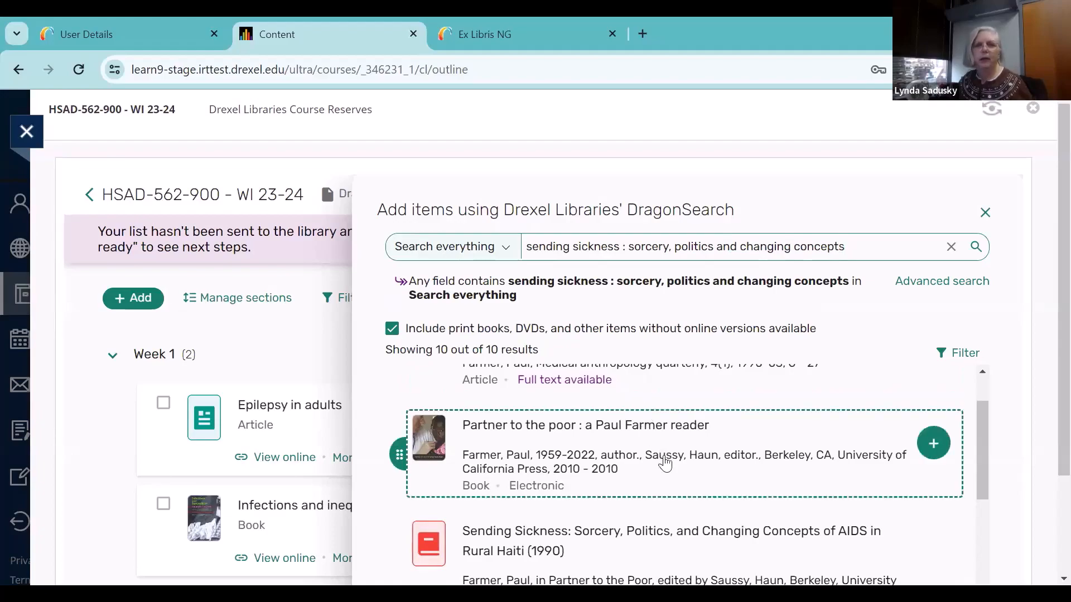
scroll(663, 460, down, 1)
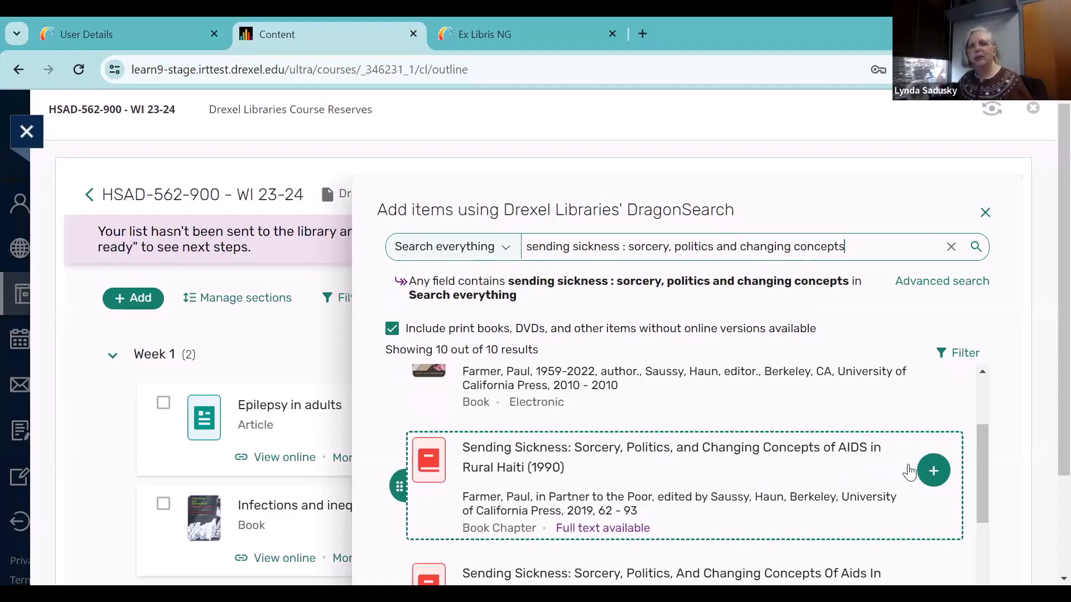
click(933, 471)
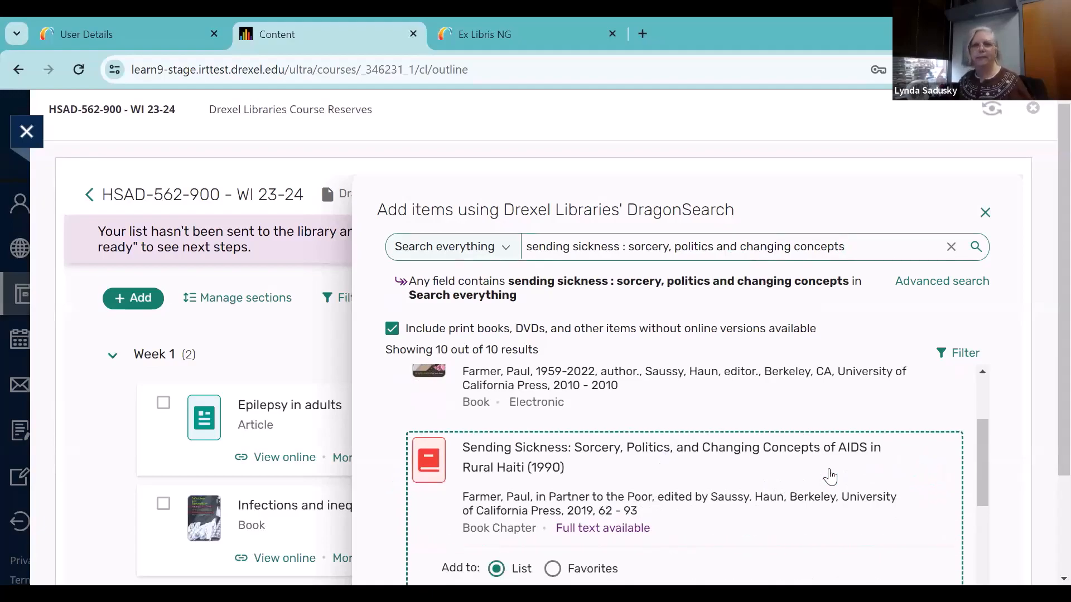
scroll(830, 476, down, 2)
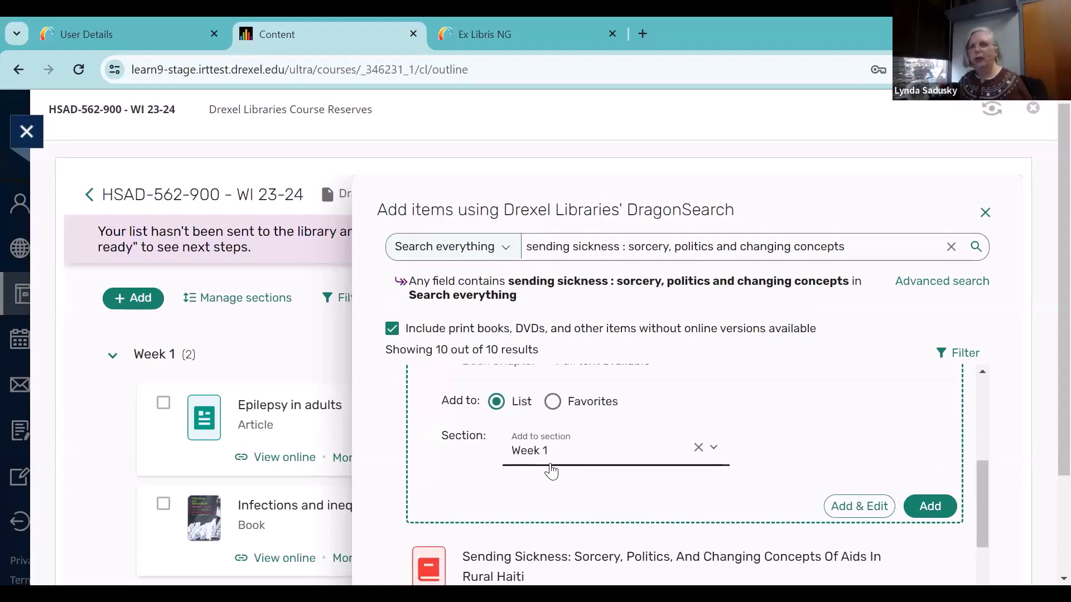
click(930, 507)
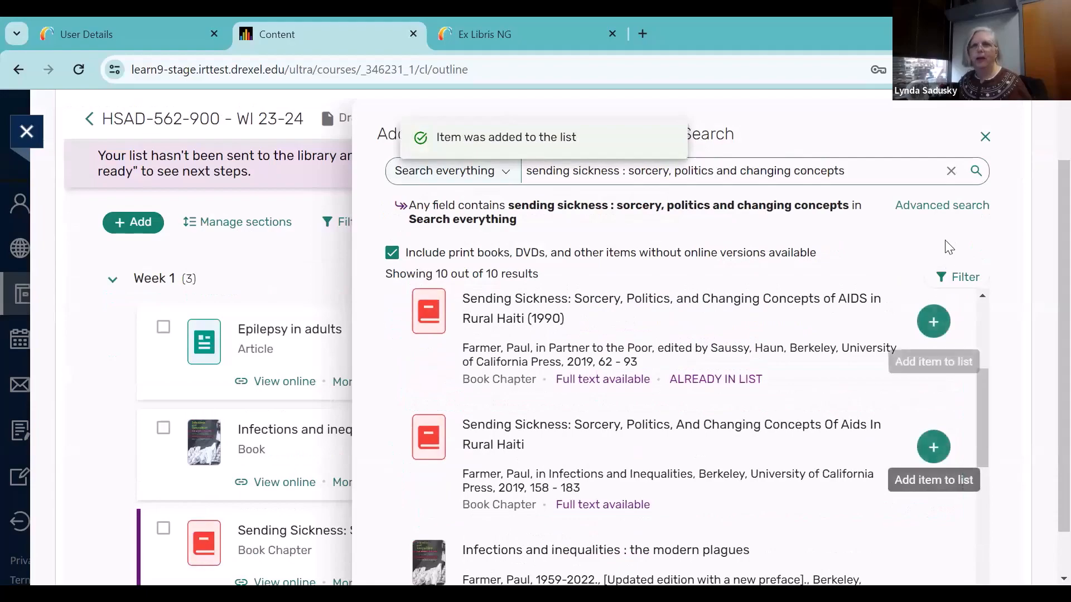
Close the DragonSearch pane and check the added book chapter in the Week 1 section
scroll(949, 245, down, 3)
scroll(948, 246, up, 3)
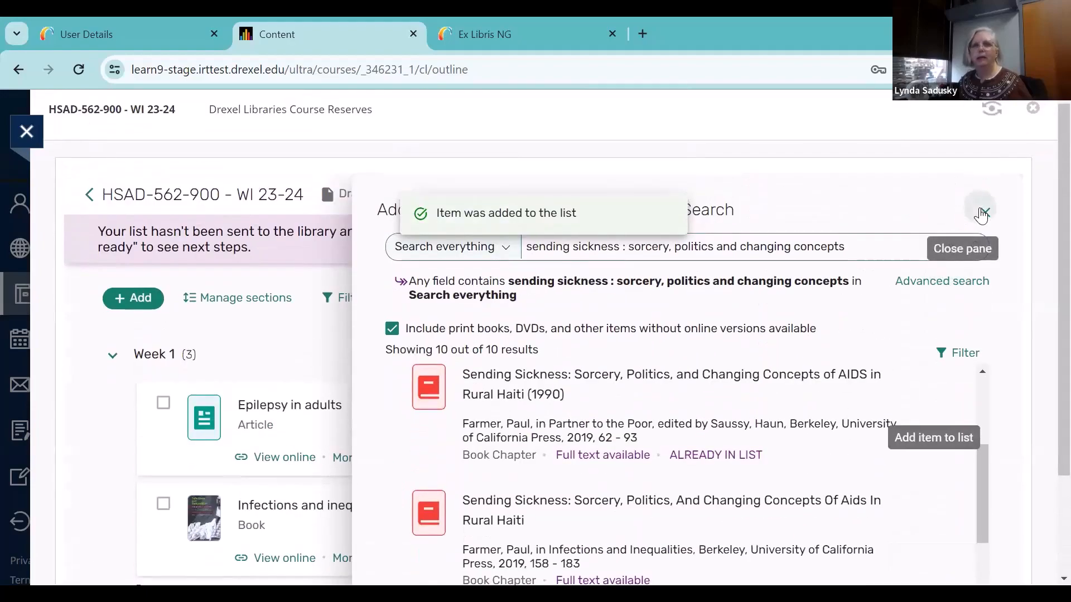
click(980, 210)
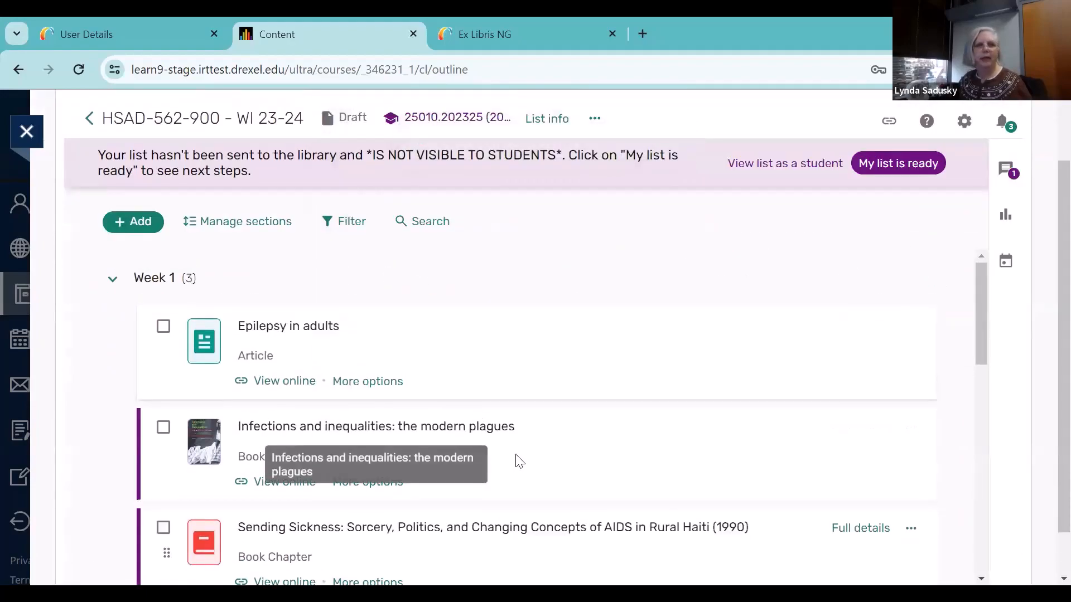
scroll(534, 471, down, 2)
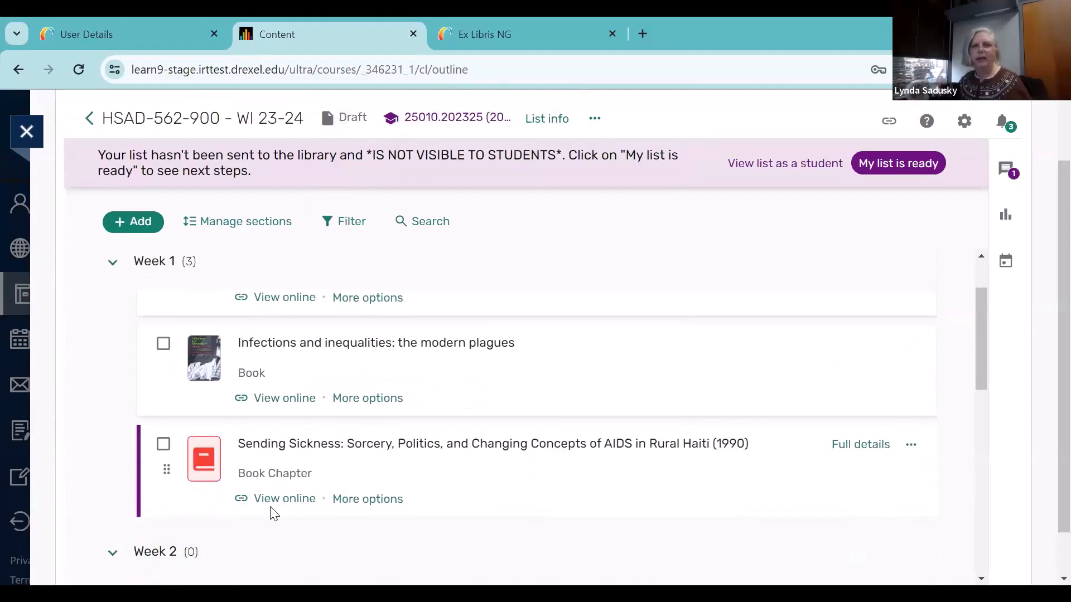
scroll(675, 469, up, 4)
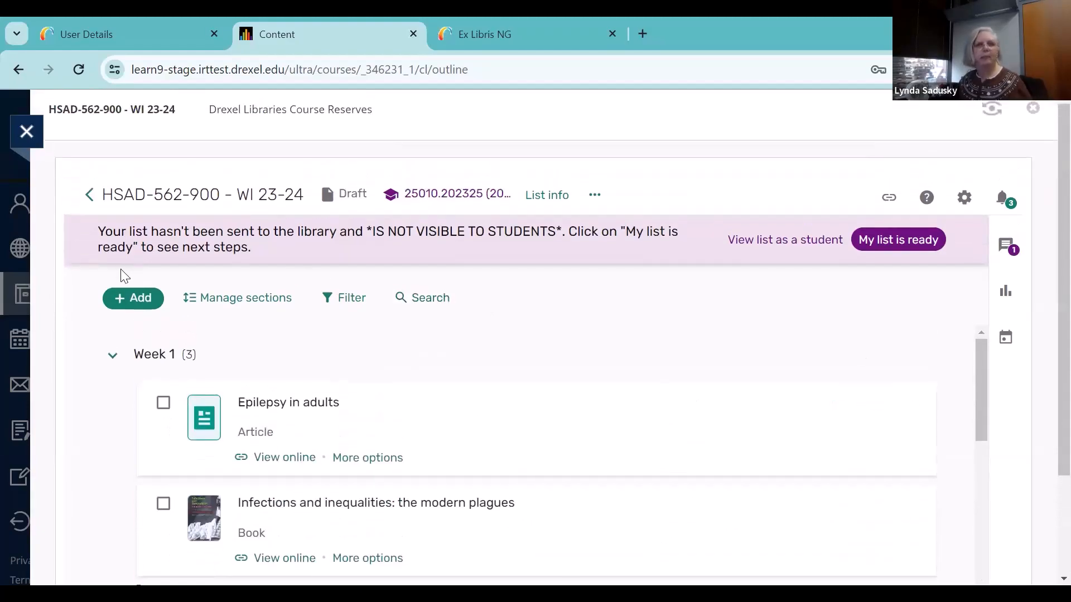
Reopen DragonSearch for adding items and search everything for "Adding some TEC-VARIETY : 100+"
click(136, 302)
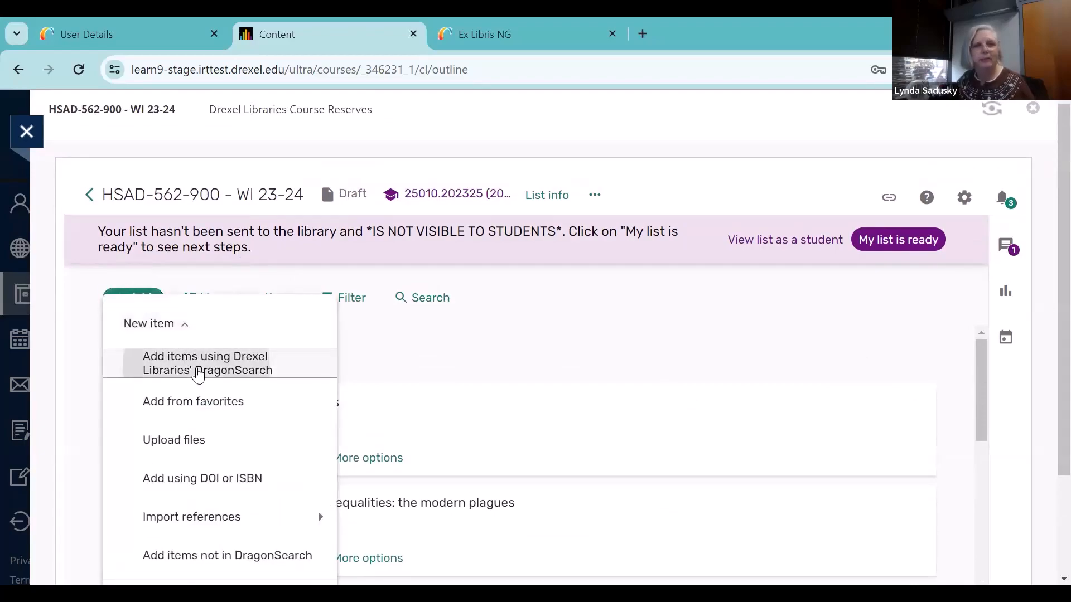
click(198, 375)
click(552, 250)
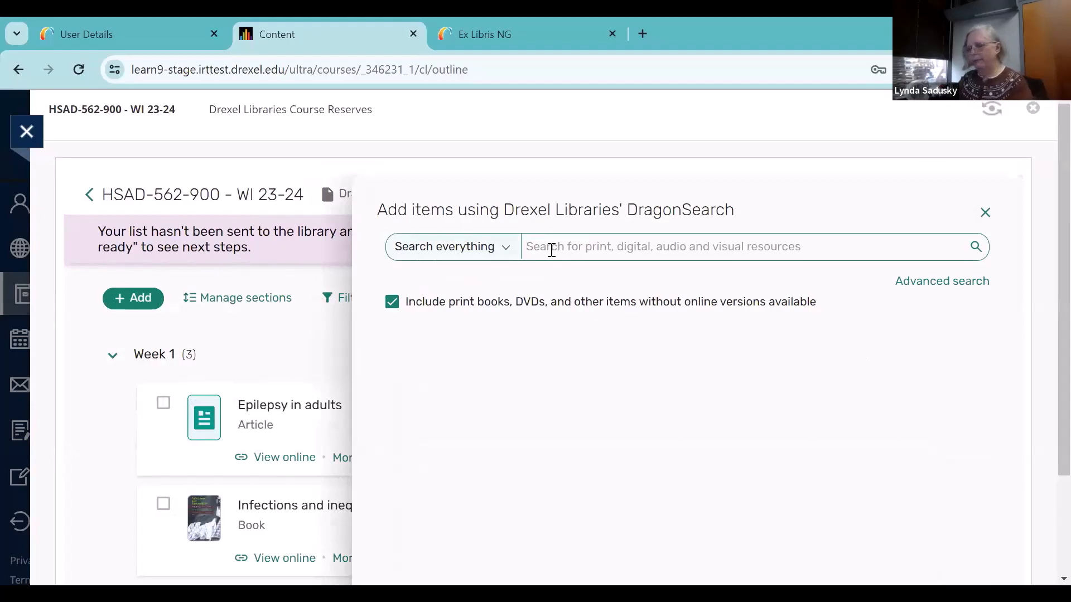
text(A)
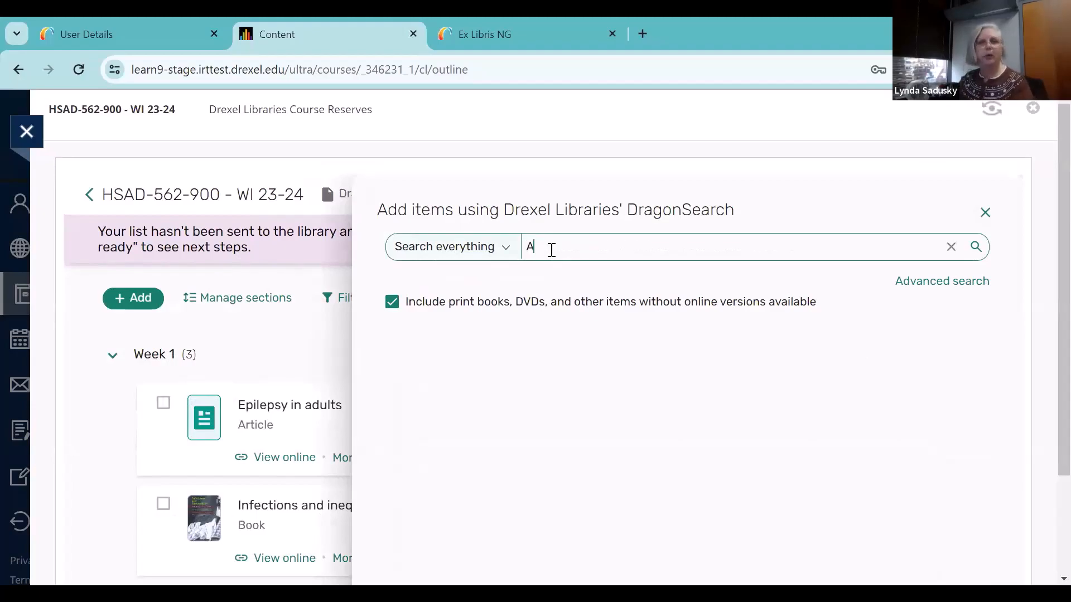
text(dding some )
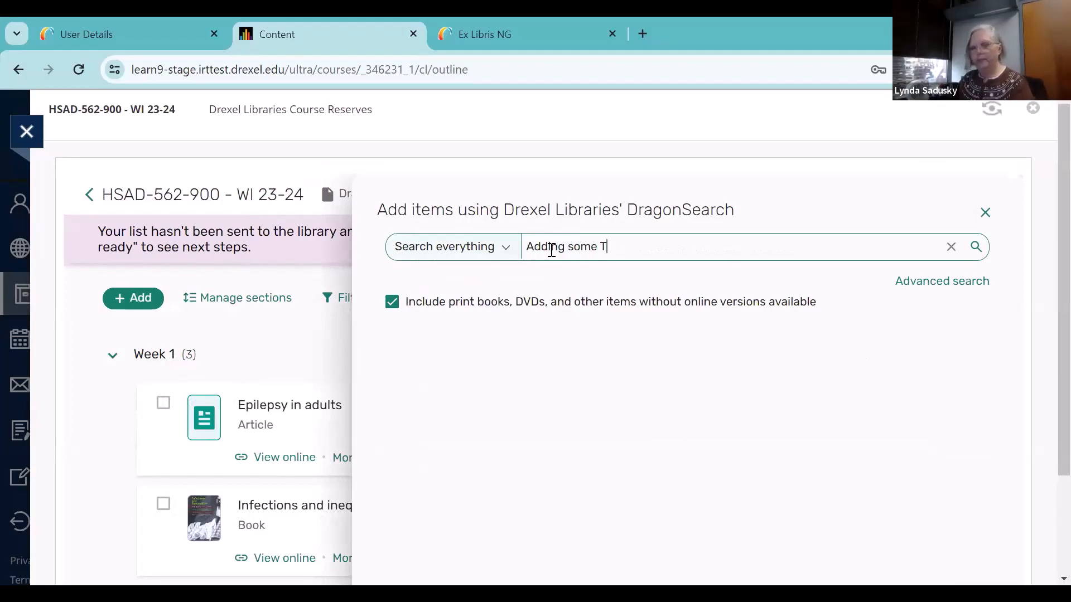
text(TEC)
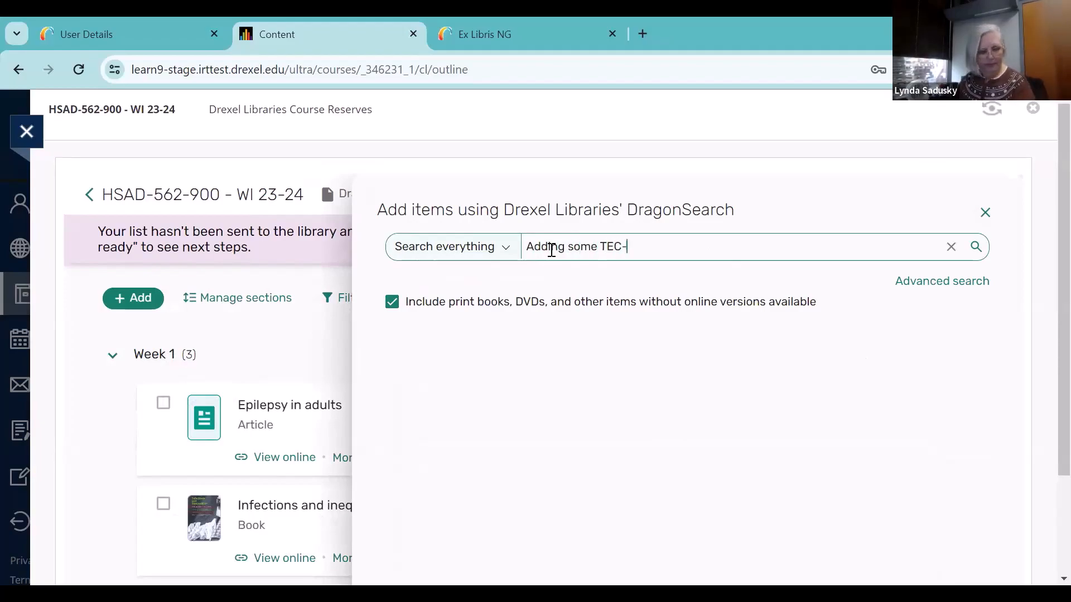
text(-VARIETY)
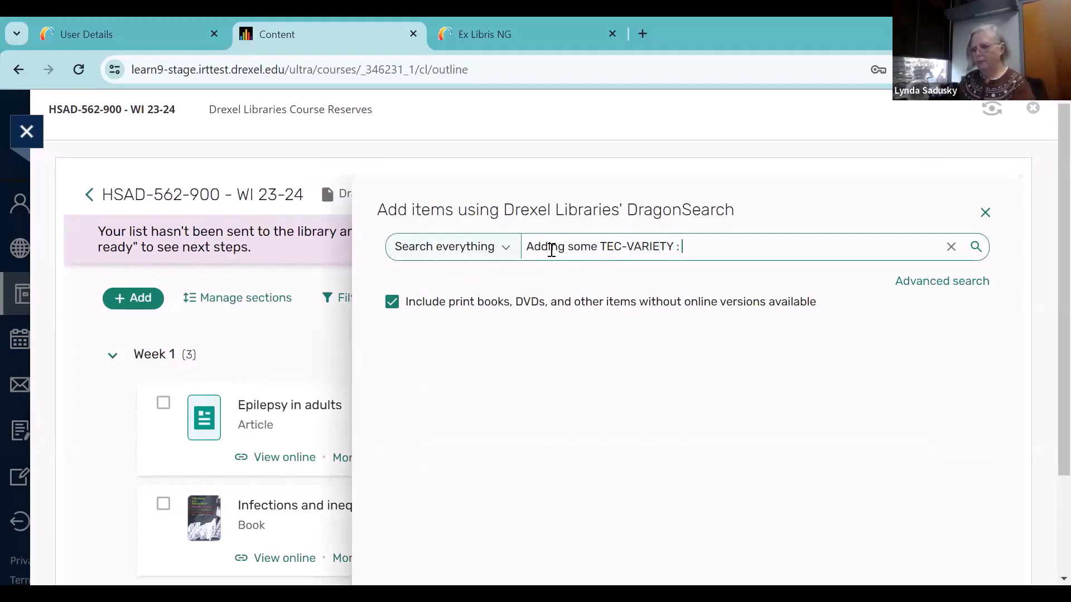
text( : 100)
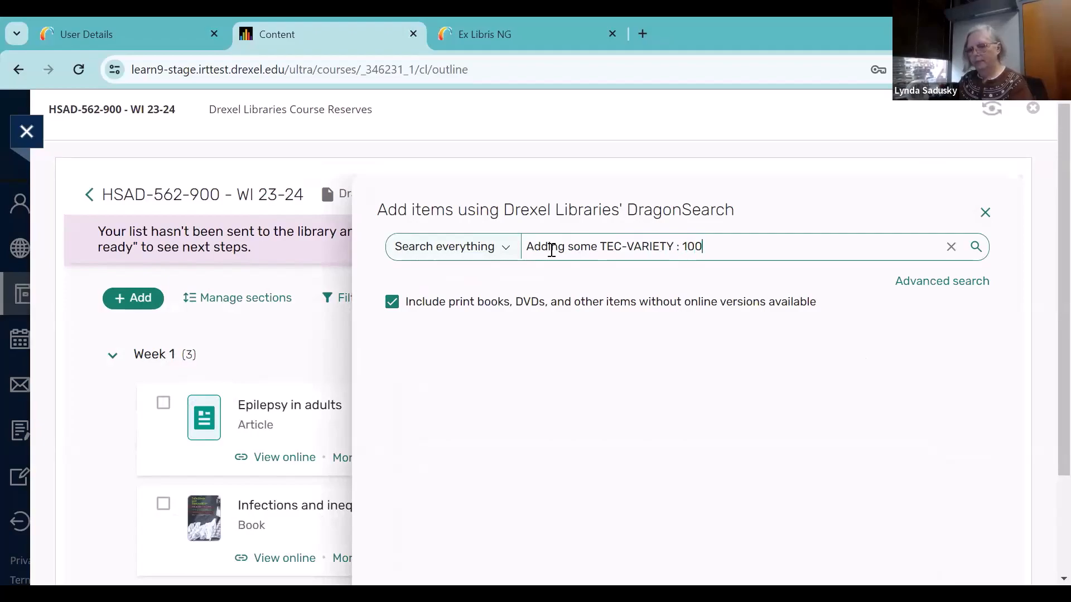
text(+)
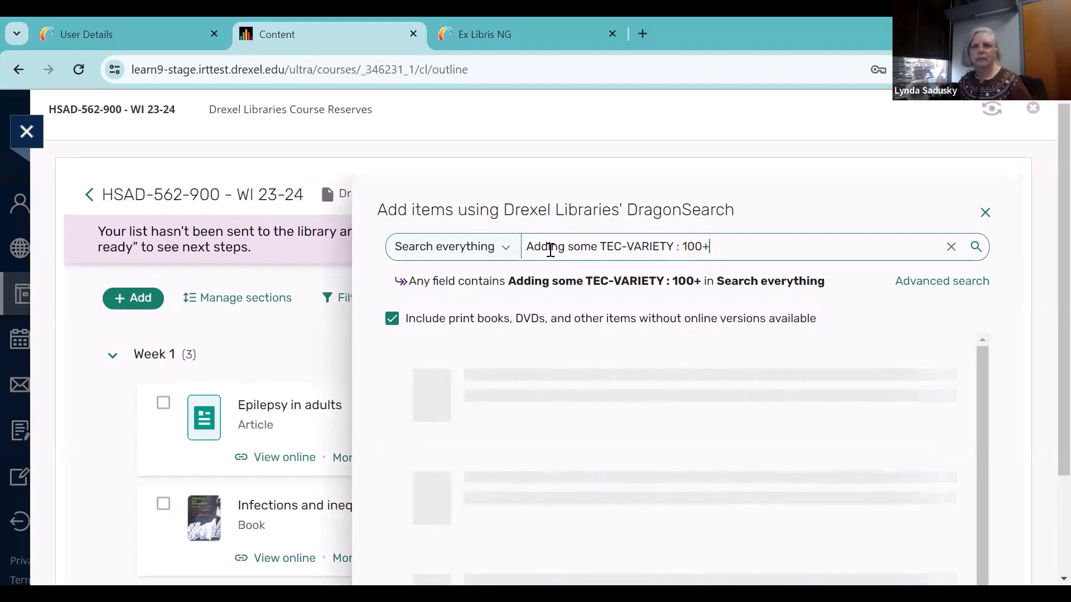
Add the physical book "Adding some TEC-VARIETY : 100+ activities for motivating and retaining learners online" to the list's Week 1 section
mouse_move(609, 402)
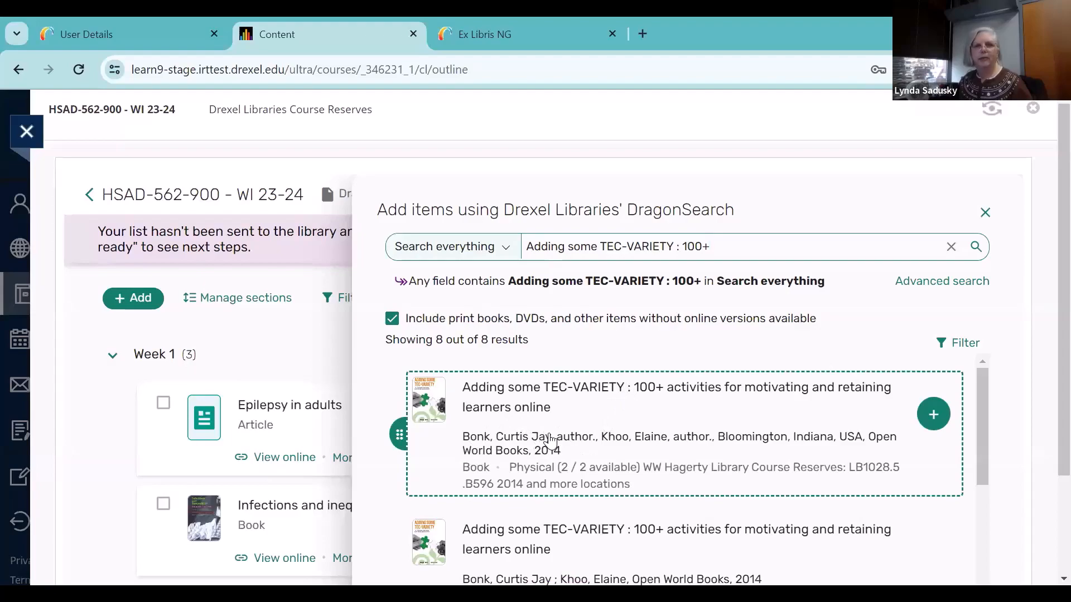
click(934, 416)
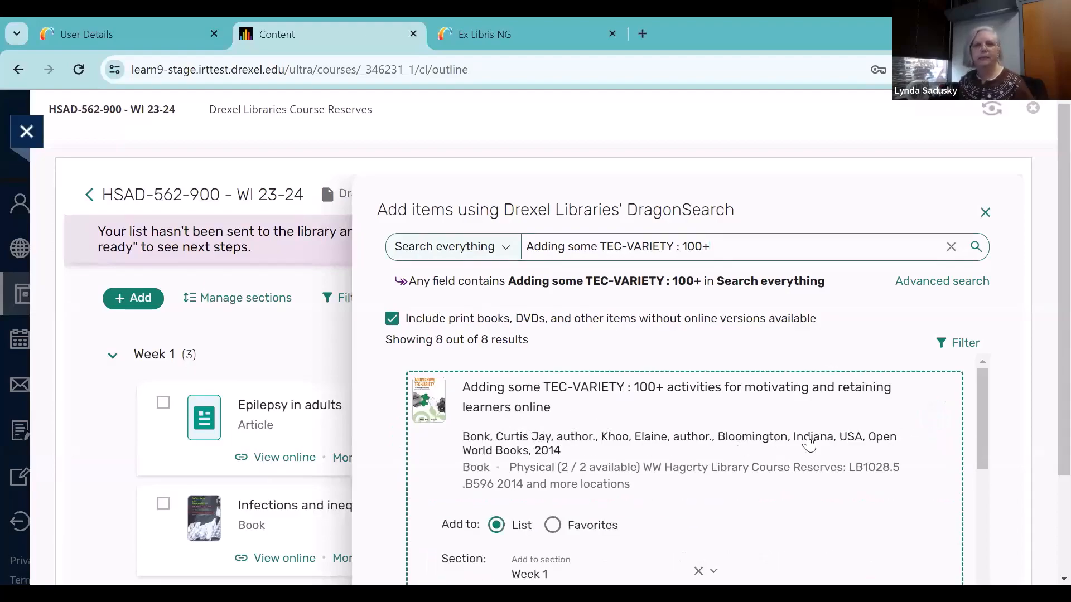
scroll(809, 444, down, 3)
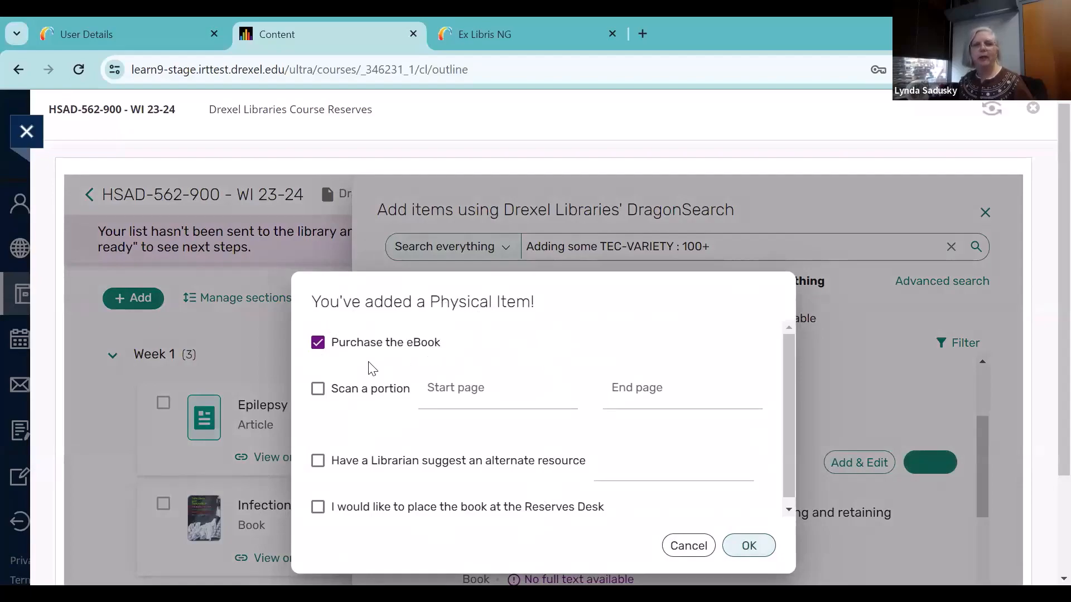
Clear the eBook purchase request, request a scan of pages 10 to 20 instead, and return to the book's entry in the Week 1 section
click(317, 343)
click(318, 390)
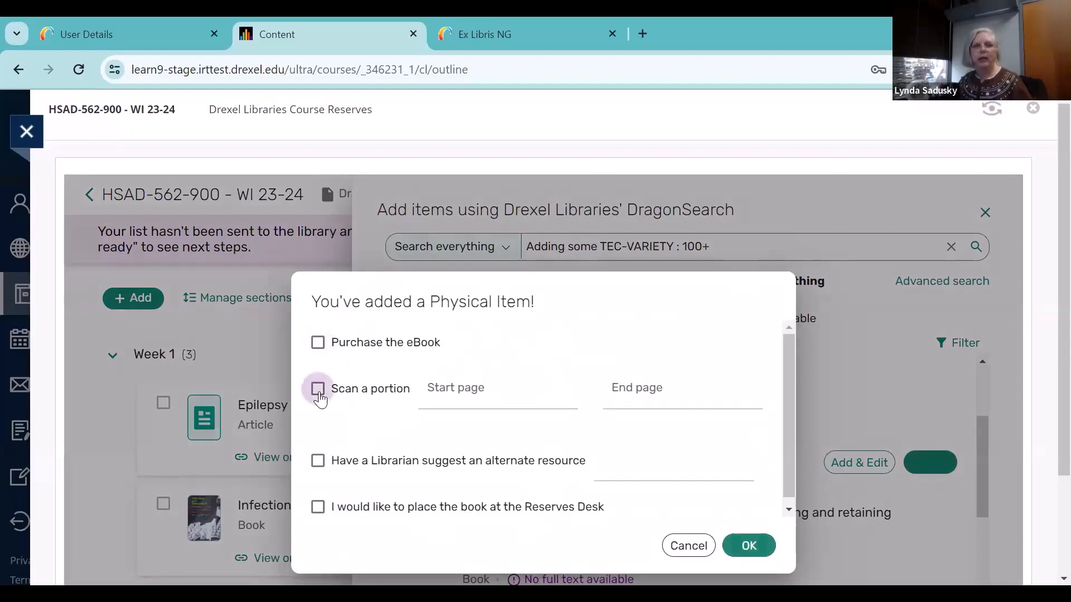
click(512, 397)
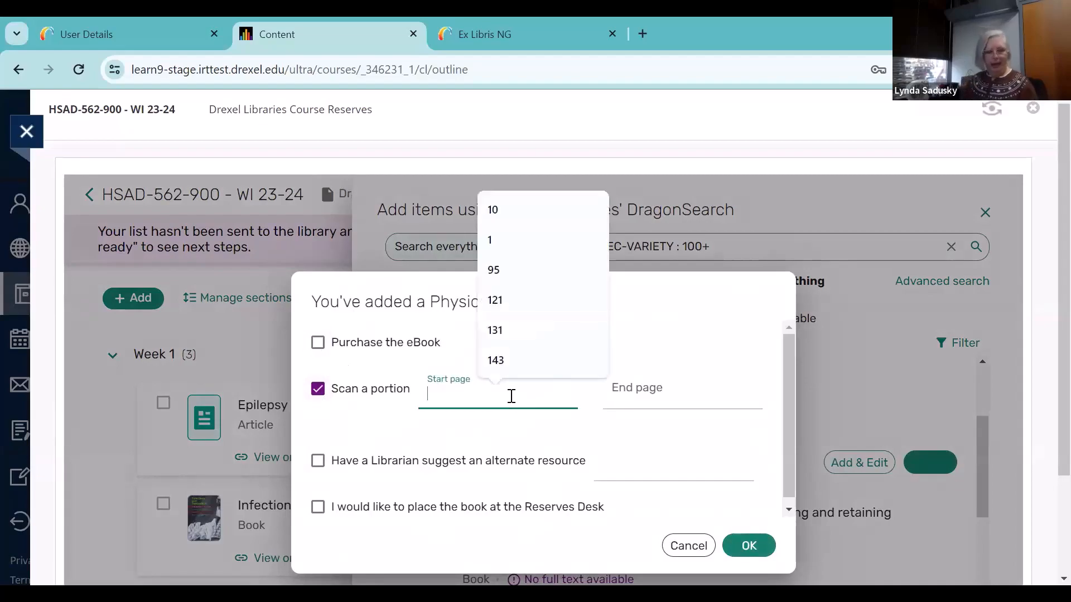
text(10)
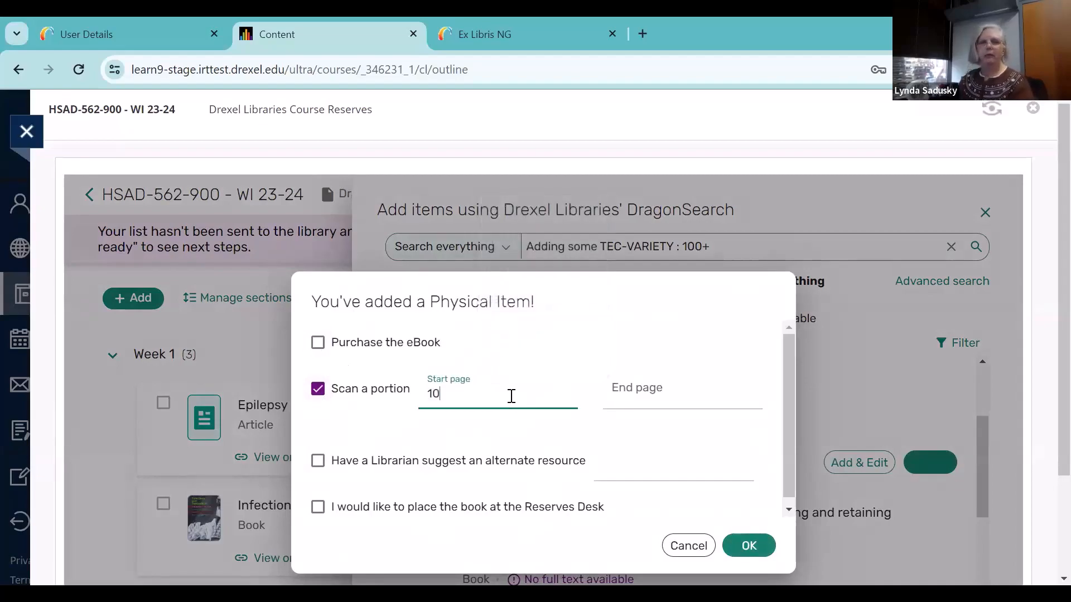
click(635, 397)
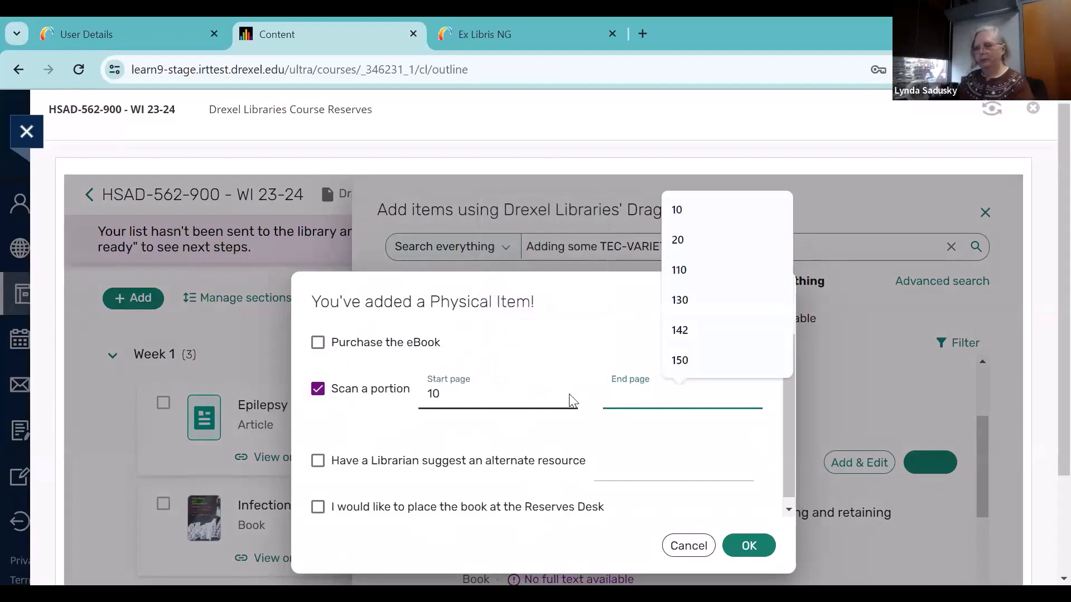
text(20)
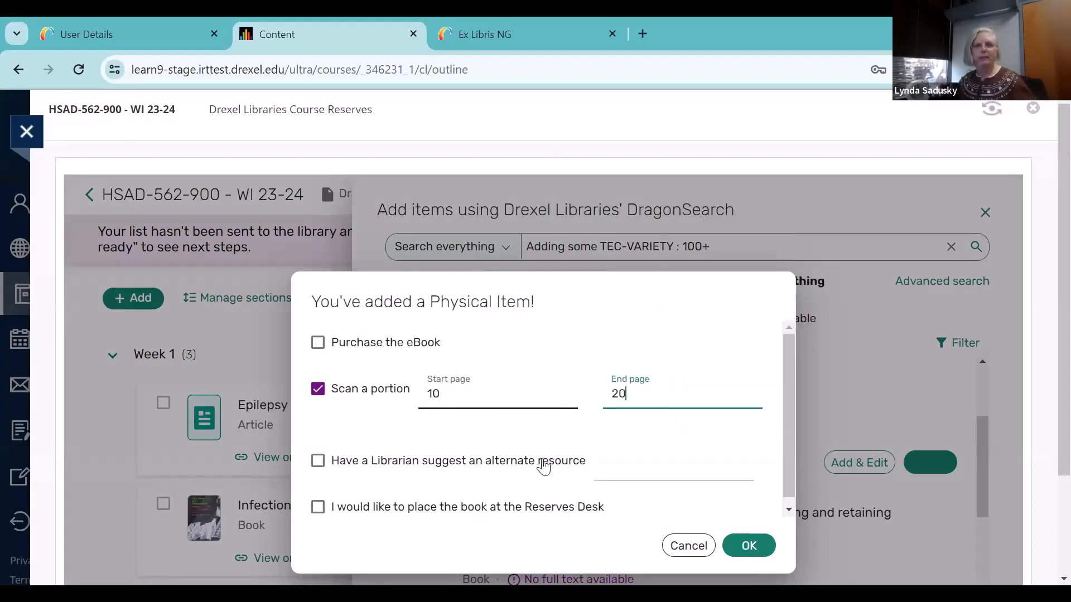
scroll(549, 471, down, 1)
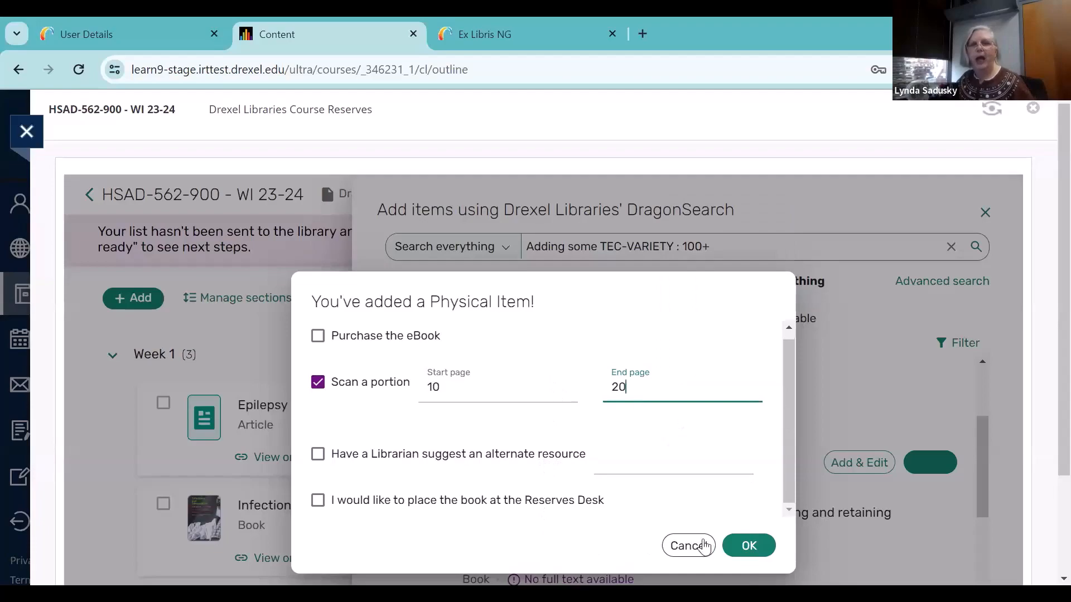
click(769, 551)
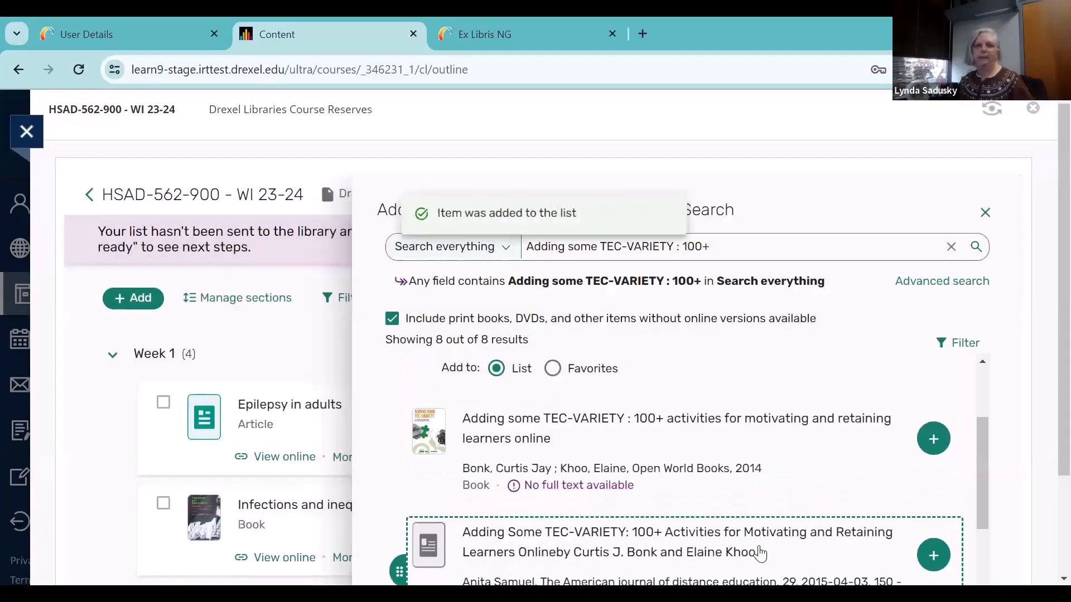
click(984, 217)
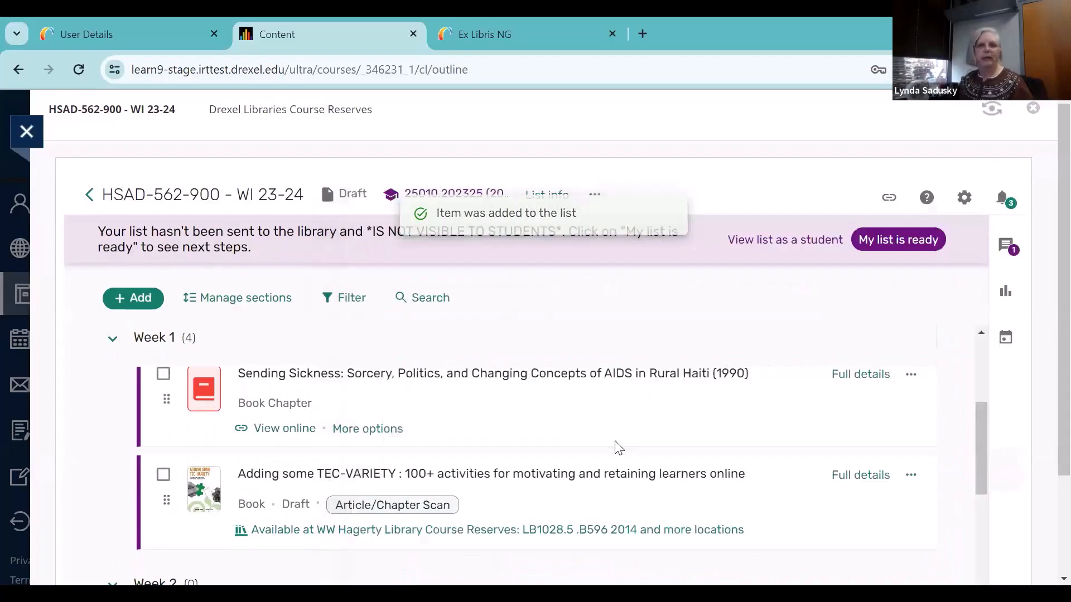
scroll(615, 445, down, 3)
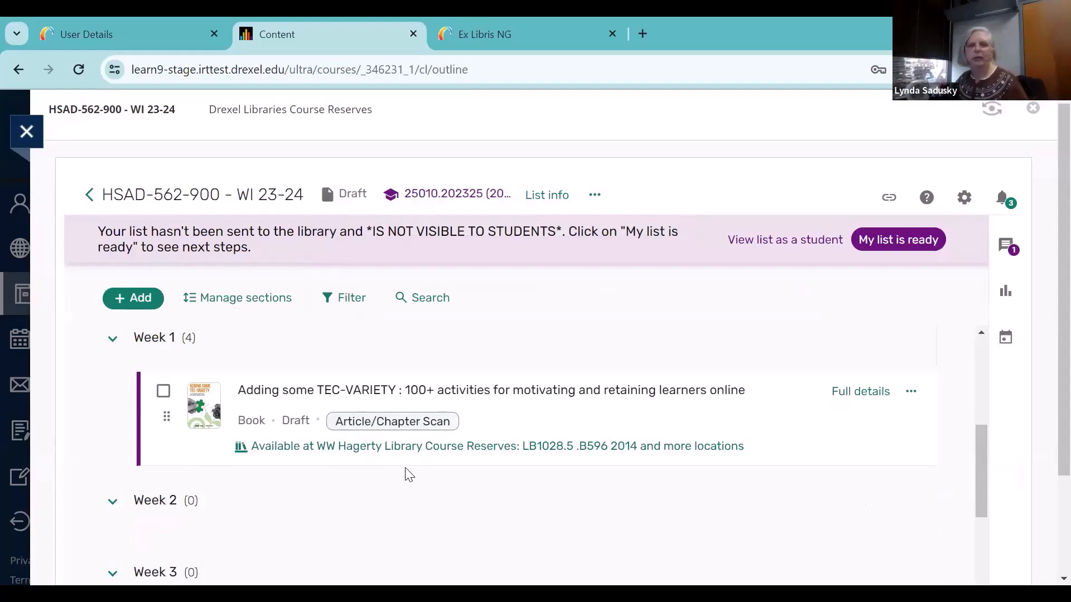
Reopen DragonSearch for adding items and search everything for "food, inc"
click(135, 304)
click(135, 304)
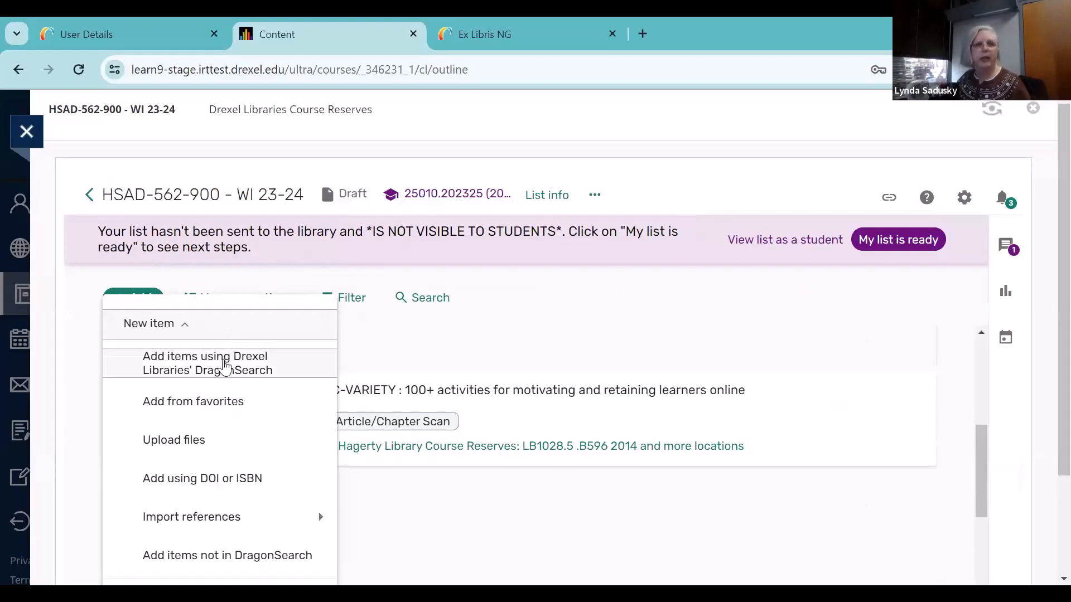
click(225, 366)
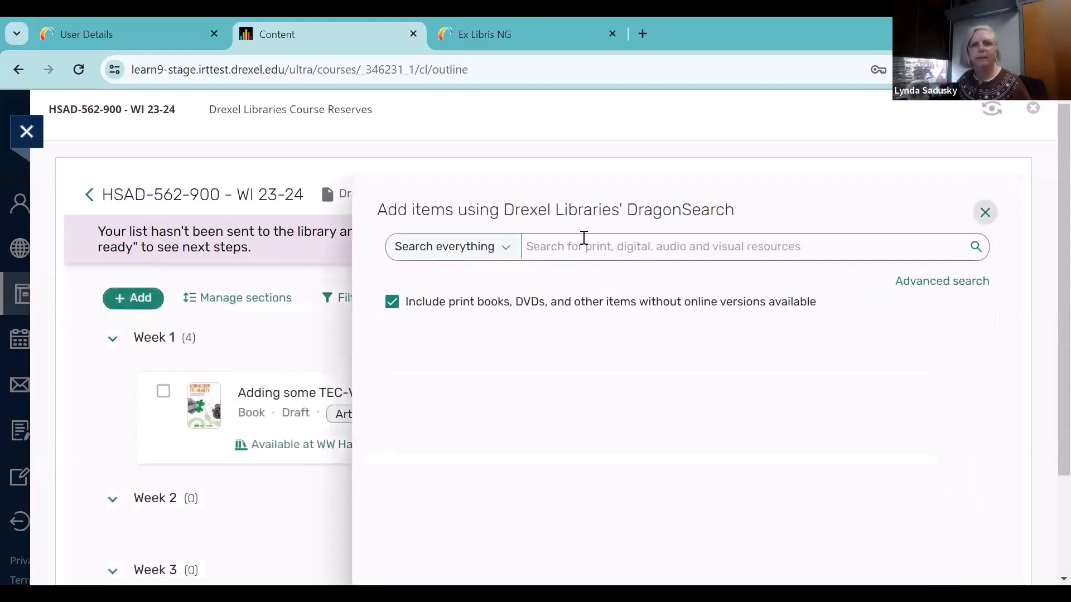
click(580, 246)
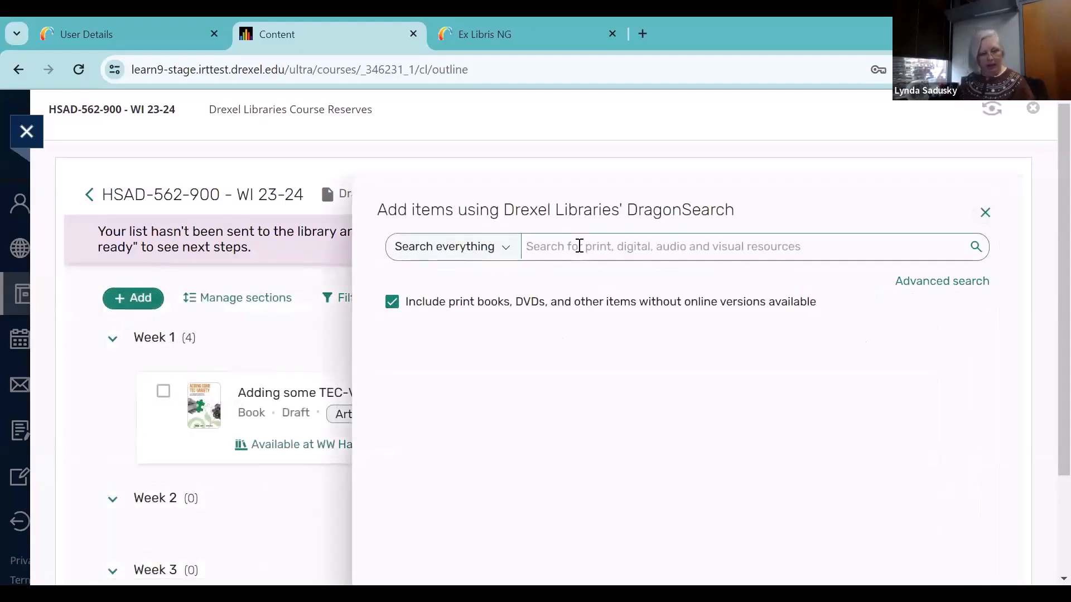
text(food)
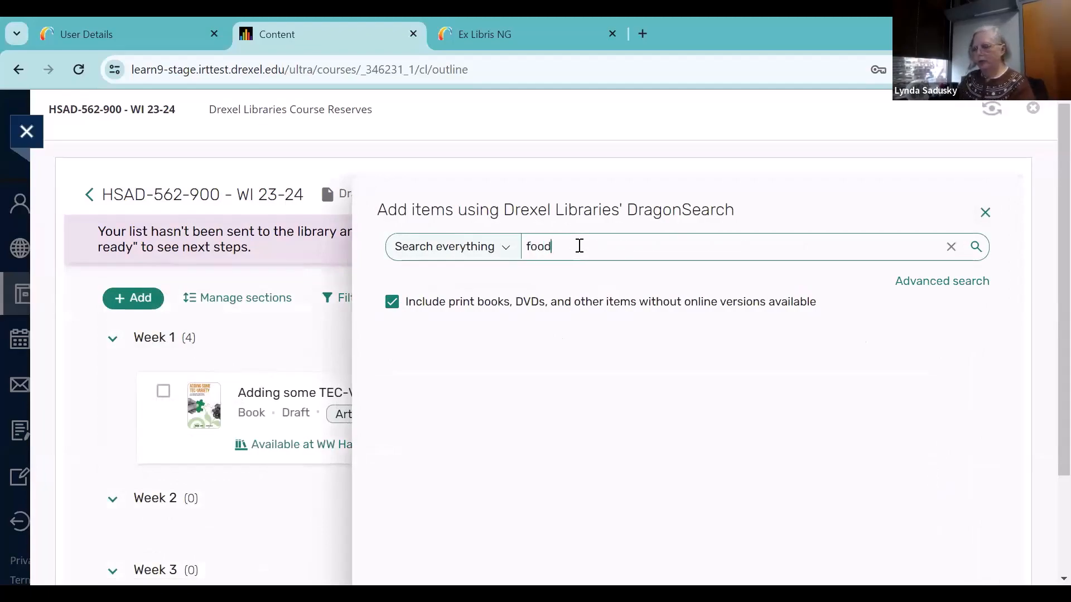
text(, inc)
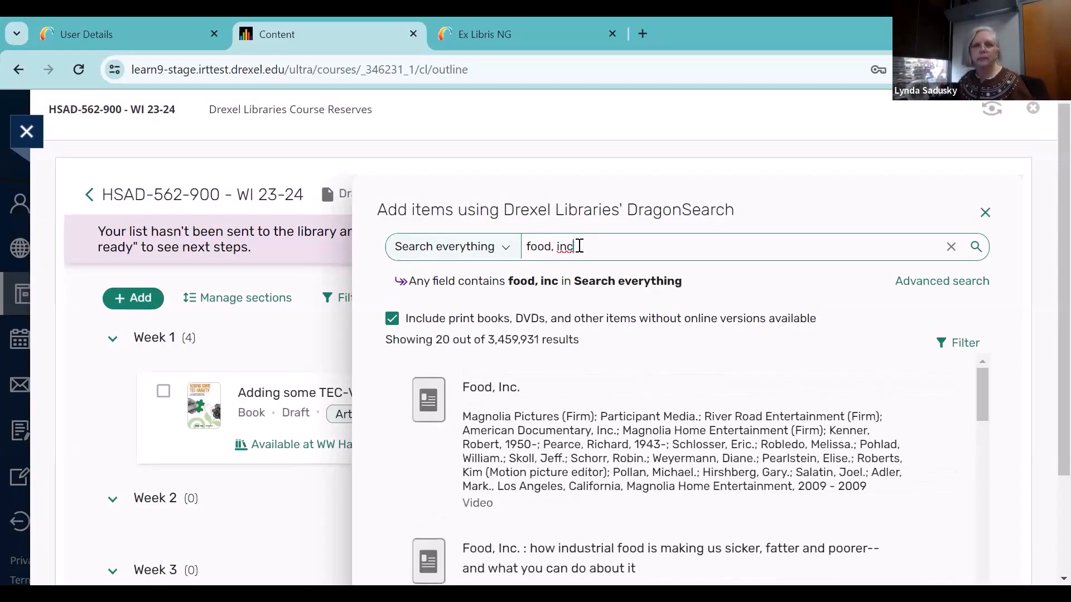
Add the physical video "Food, Inc." to the Week 1 section with a Stream the Physical DVD request, and return to the list
scroll(646, 429, down, 2)
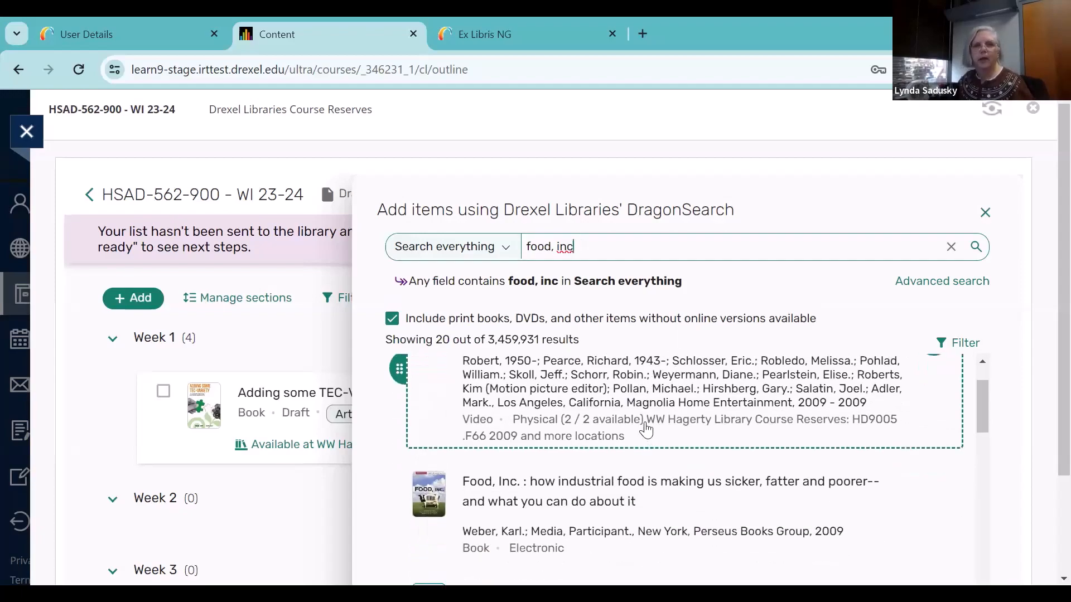
scroll(646, 429, up, 2)
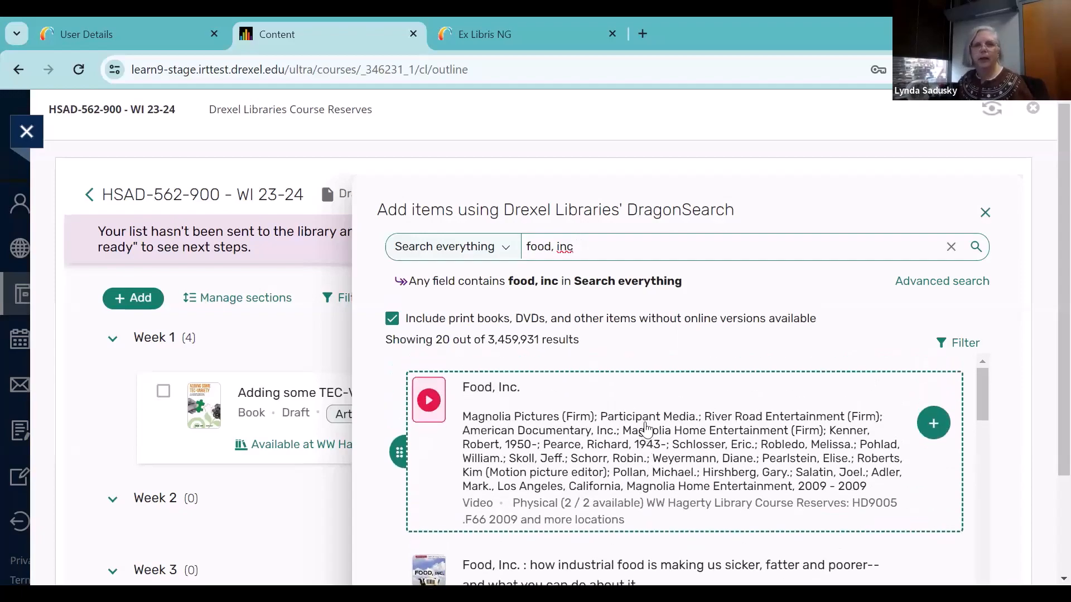
click(926, 424)
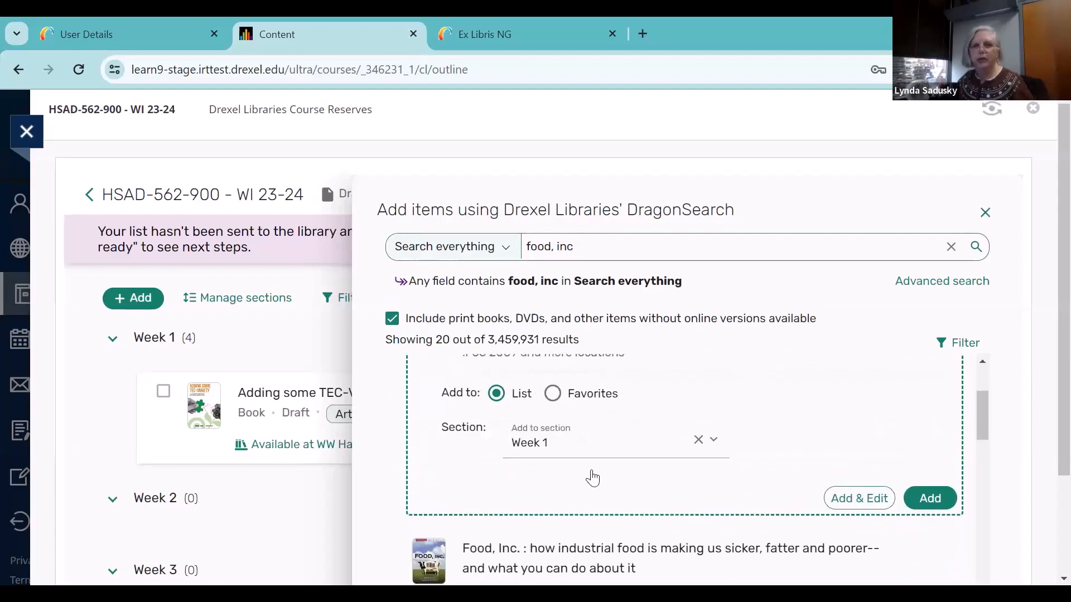
click(945, 500)
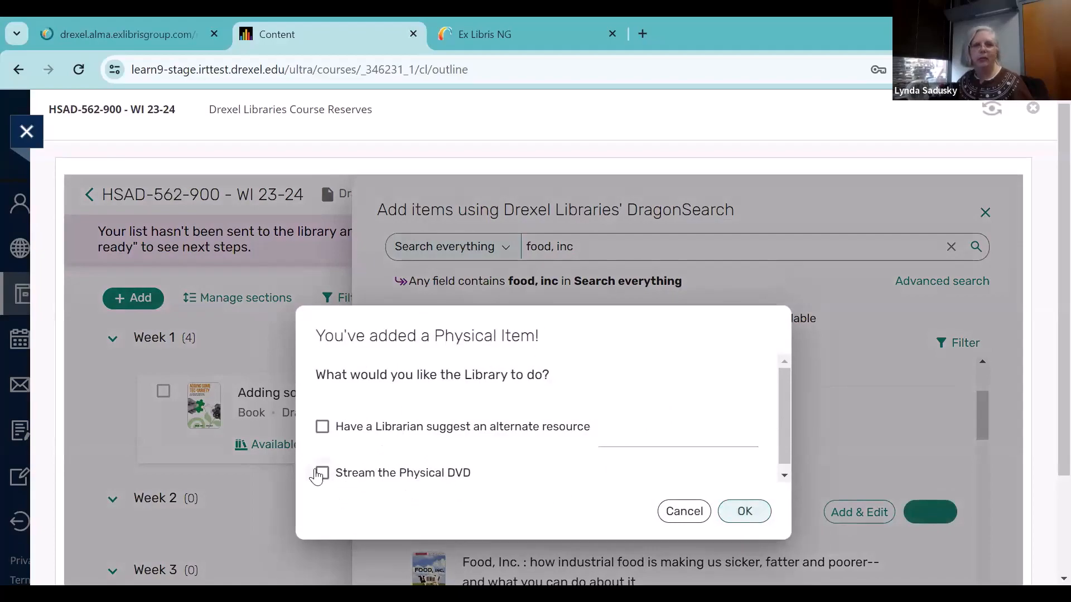
click(319, 474)
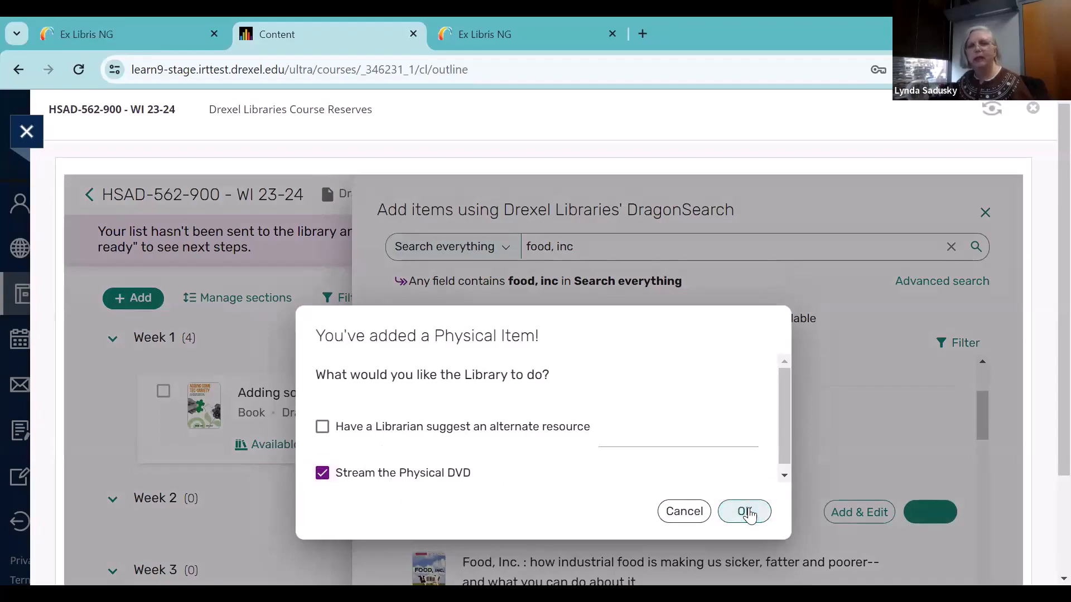
click(748, 512)
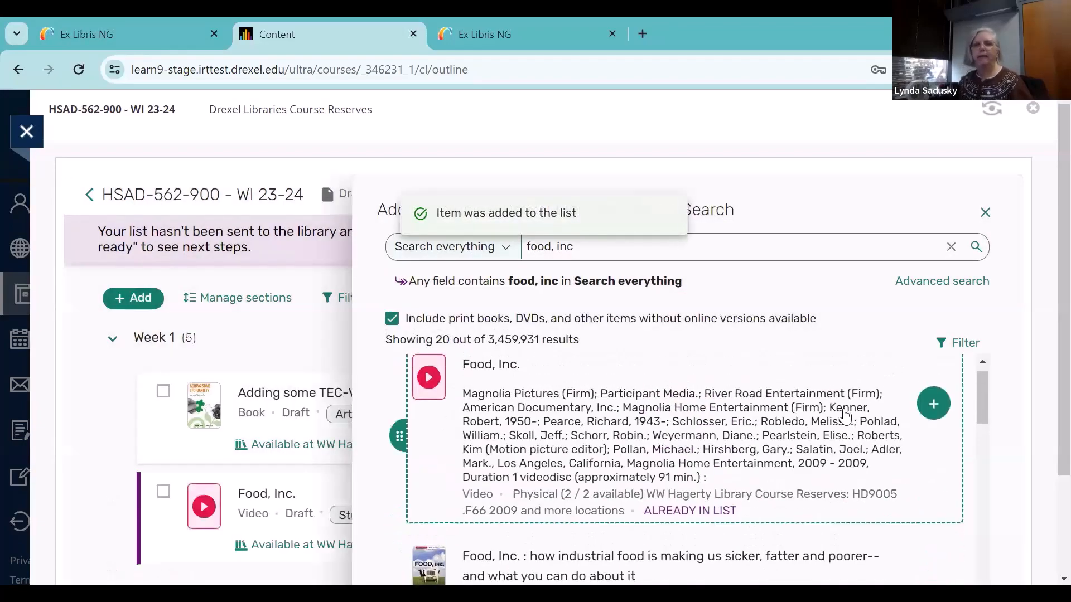
click(985, 213)
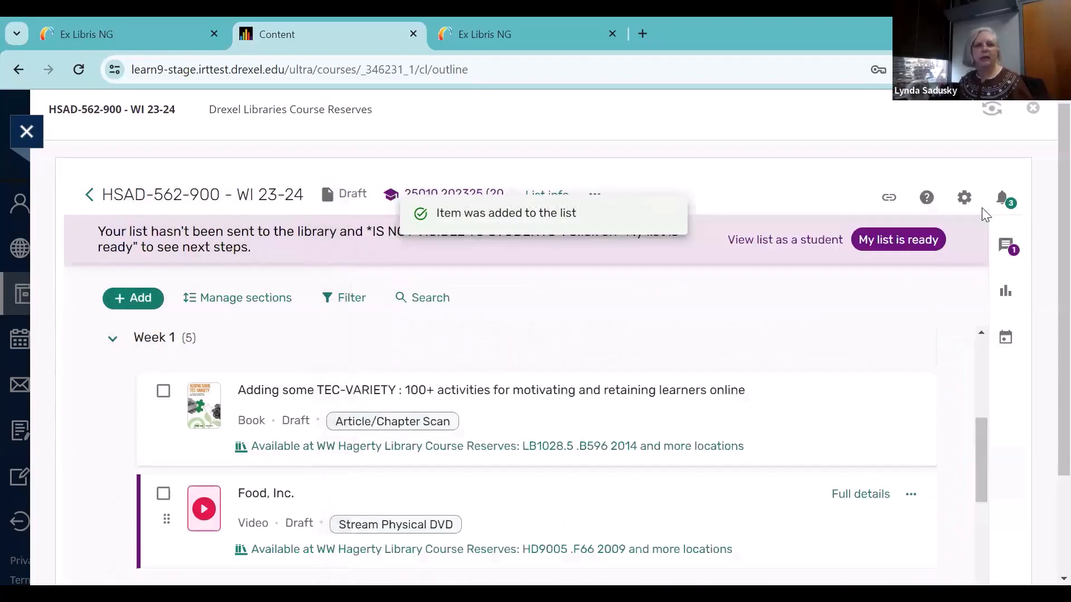
scroll(760, 435, down, 2)
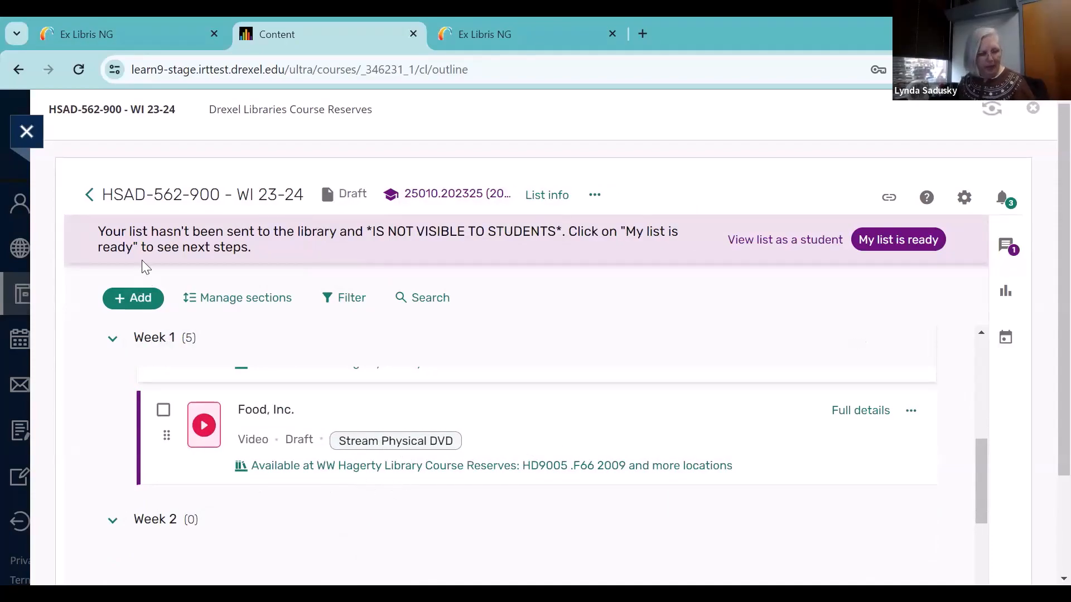
Reopen DragonSearch for adding items and search everything for "living nations, living words : an anthology"
click(134, 297)
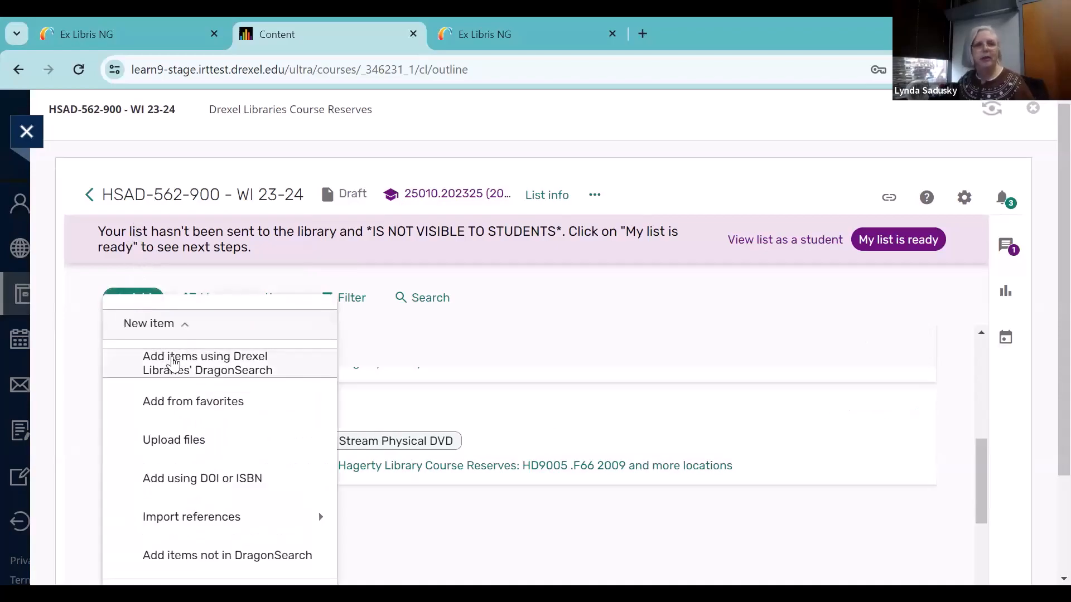
click(174, 363)
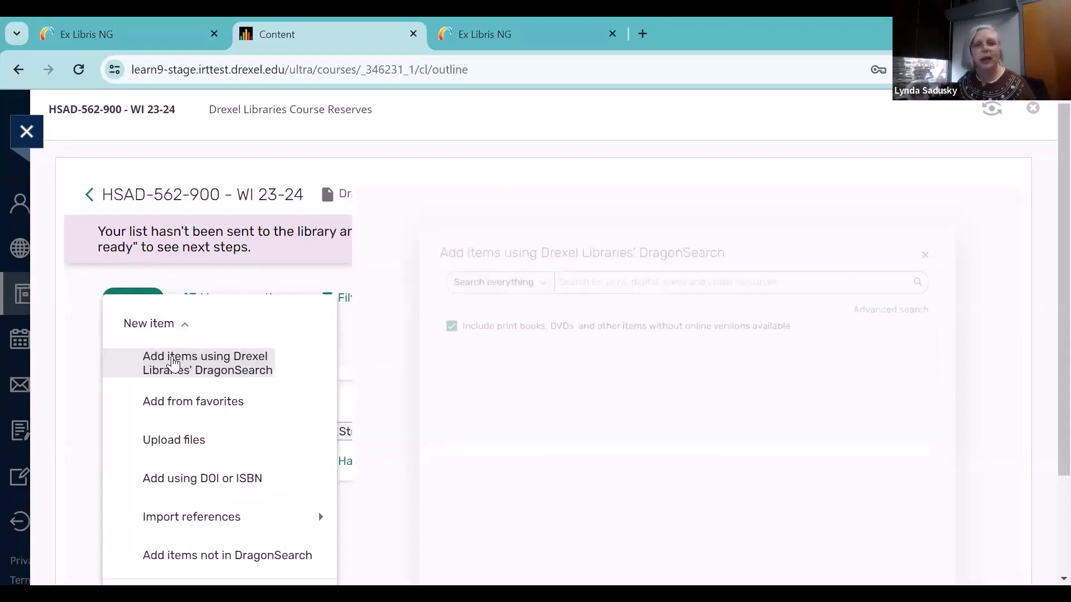
click(605, 253)
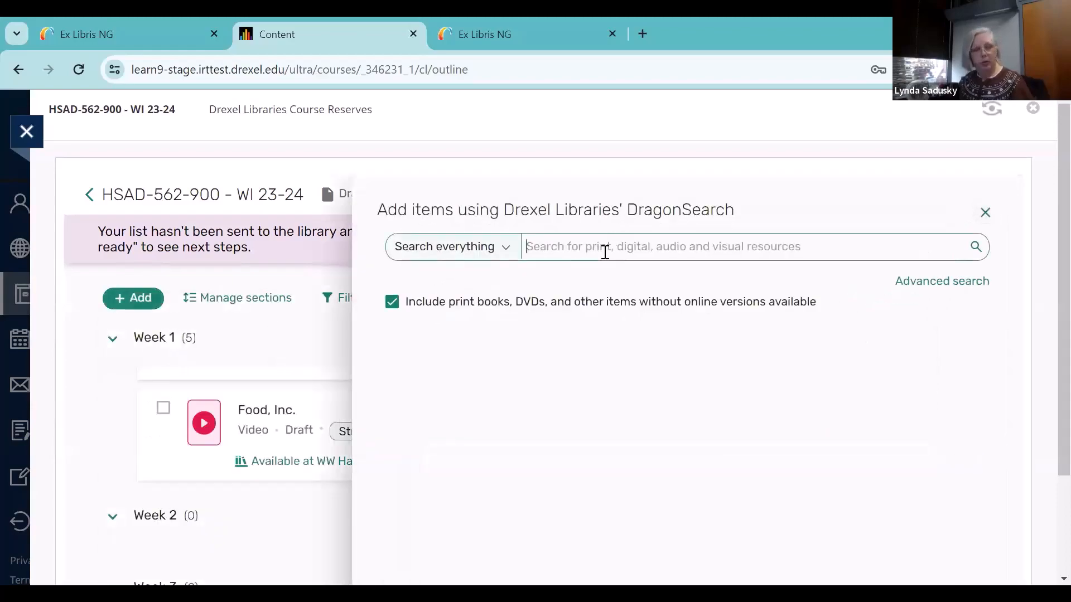
text(I)
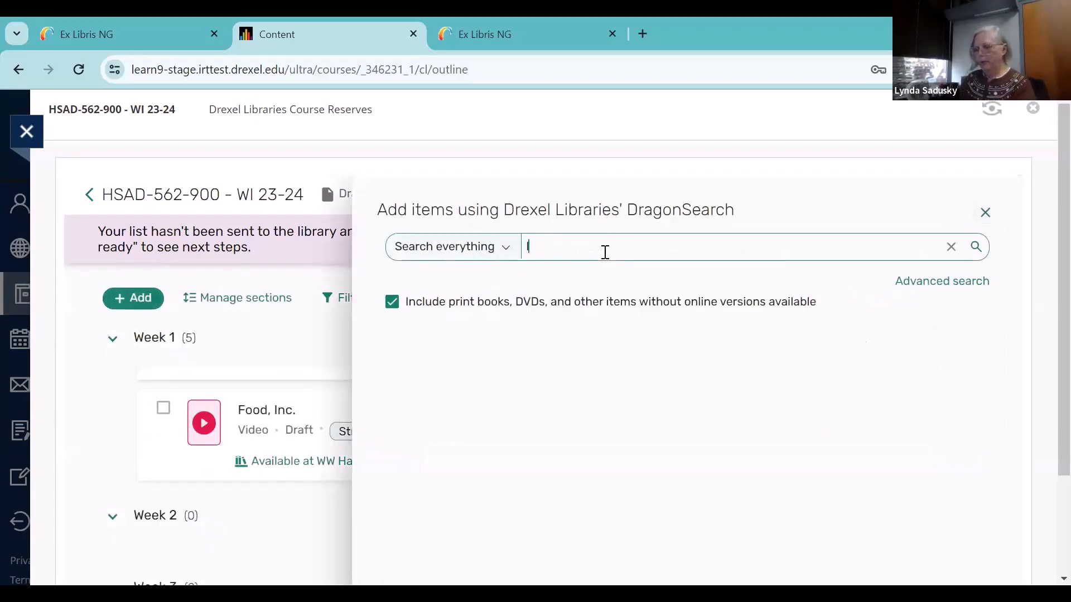
text(iving nations, li)
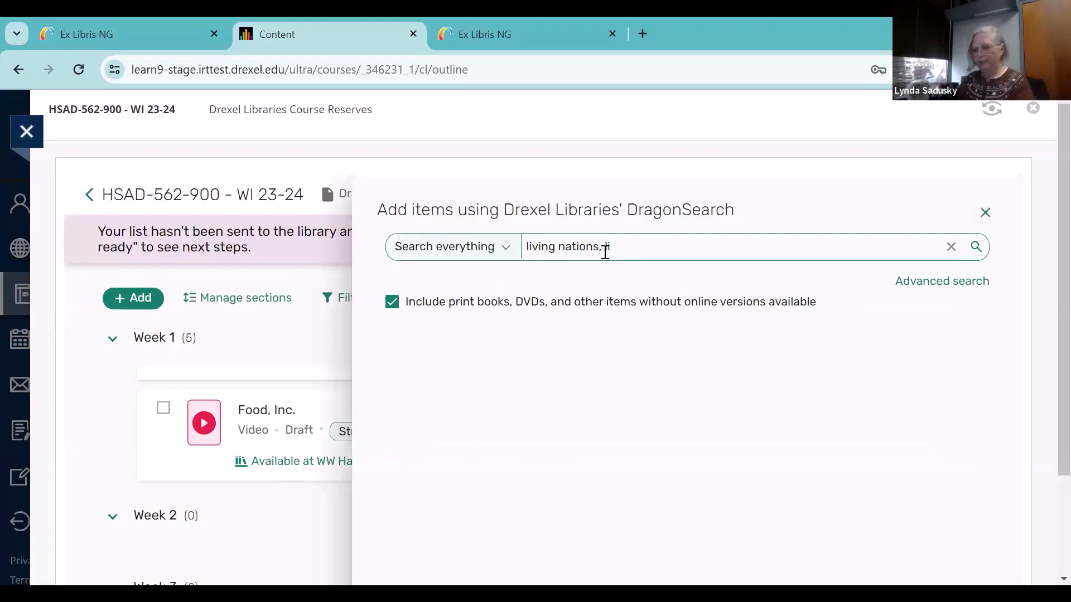
text(ving words : an an)
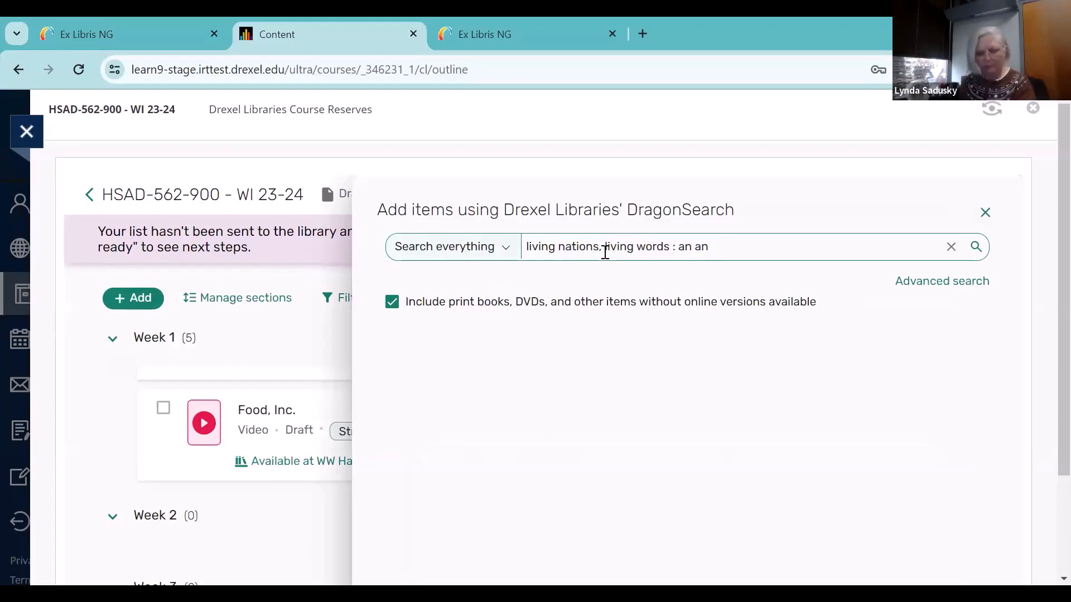
text(gy)
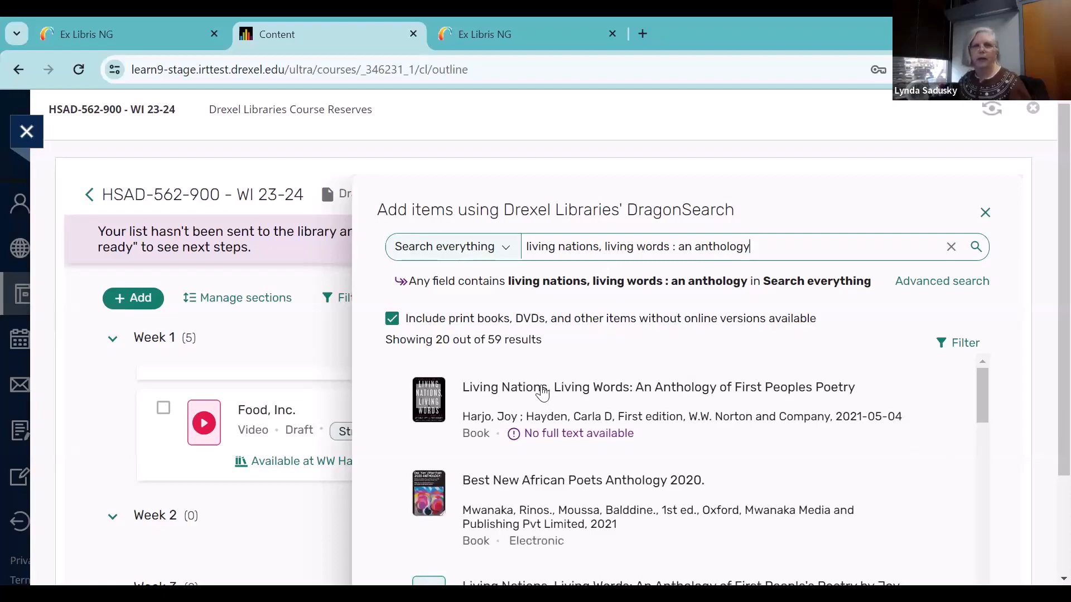
Add the not-owned book "Living Nations, Living Words: An Anthology of First Peoples Poetry" to Week 1 with a Purchase the eBook request, and return to the list
mouse_move(551, 403)
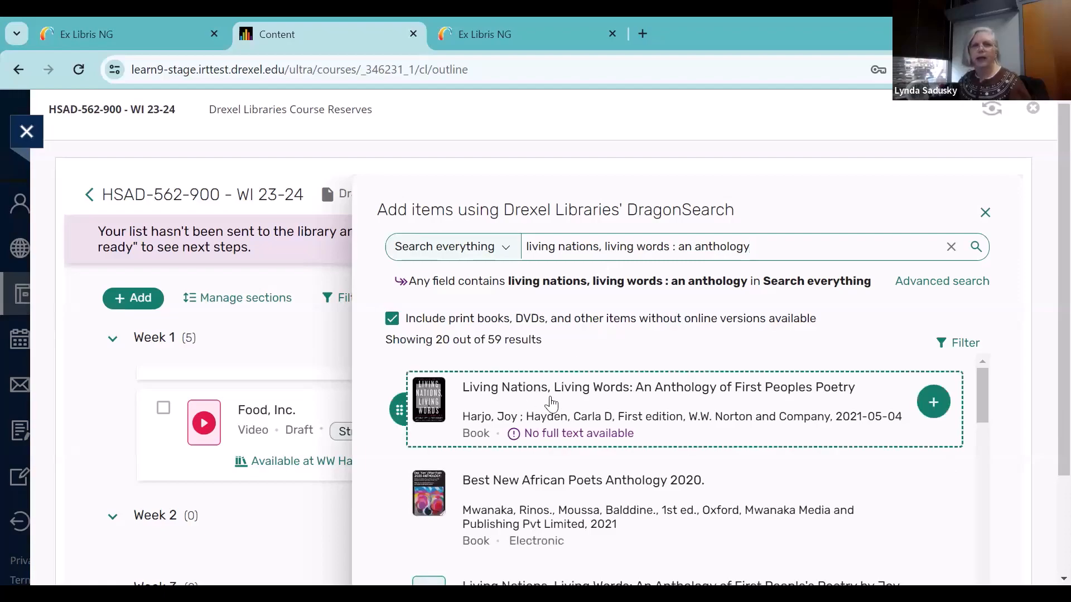
click(934, 403)
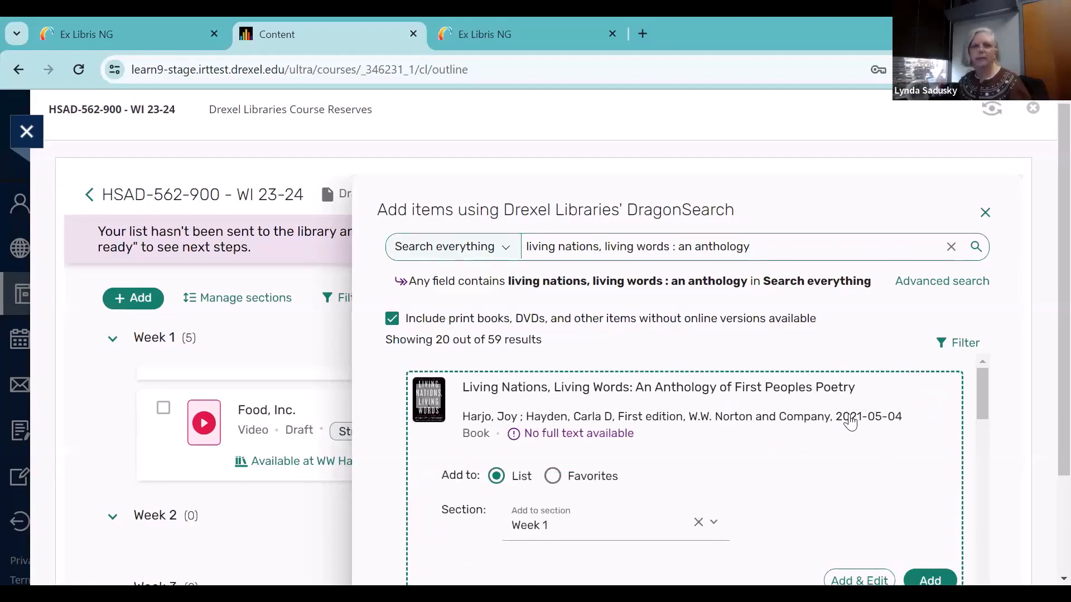
scroll(848, 423, down, 3)
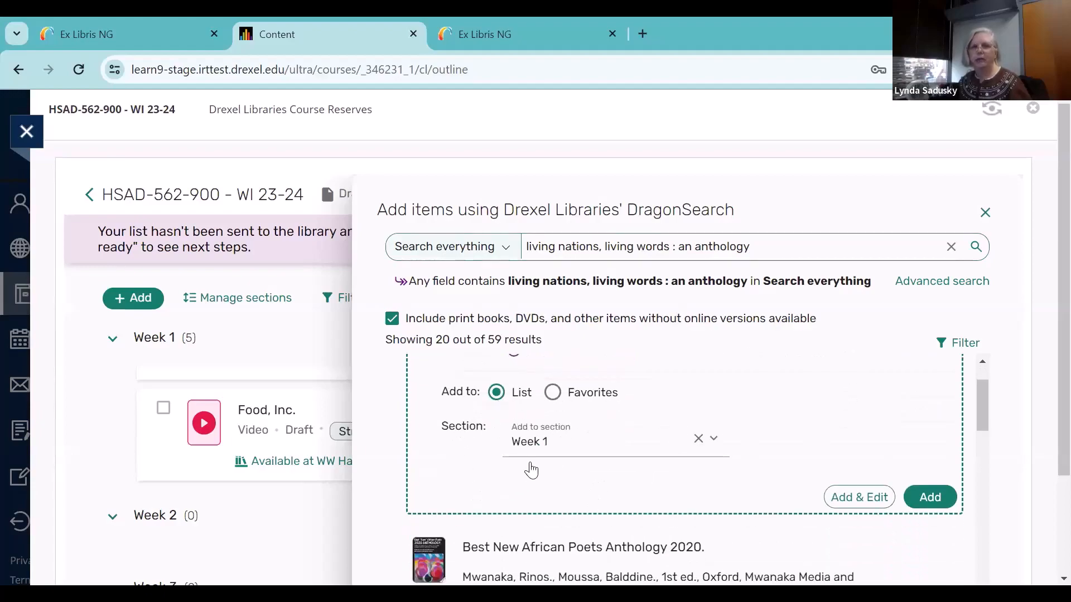
click(932, 494)
click(932, 495)
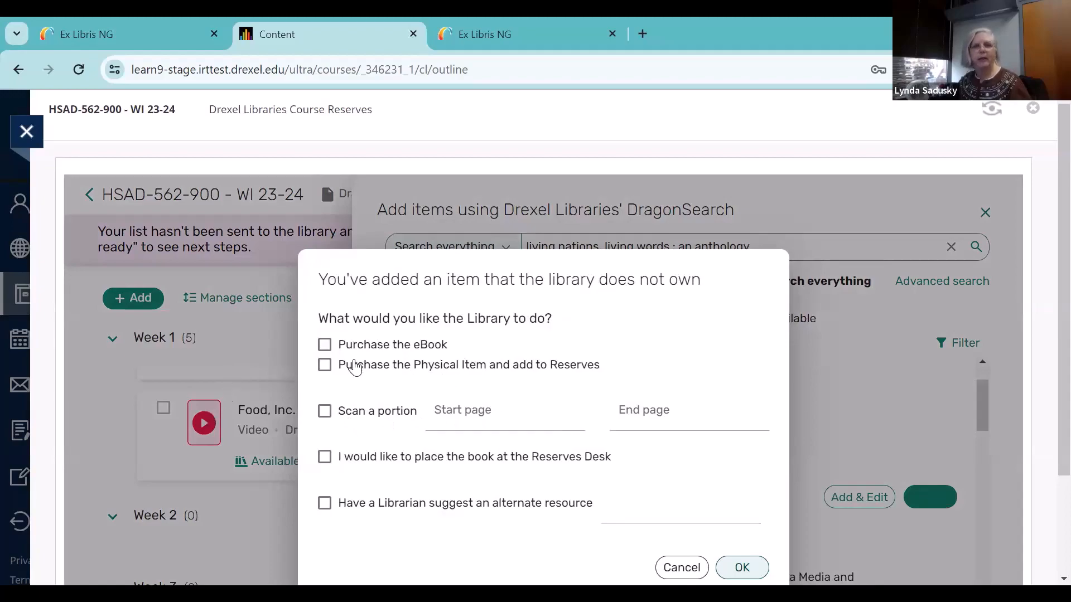
click(325, 346)
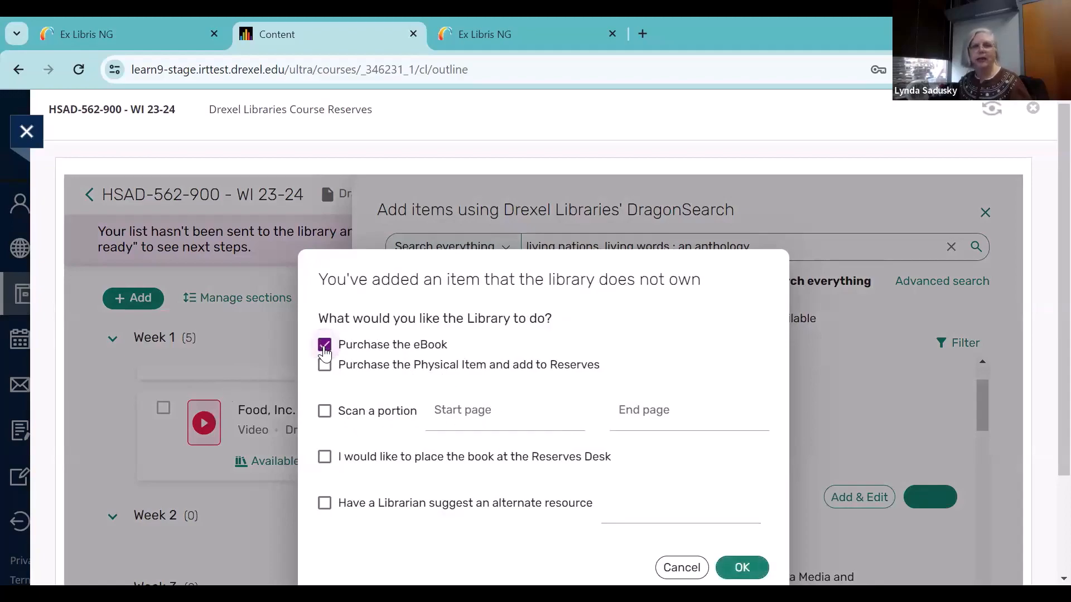
click(739, 566)
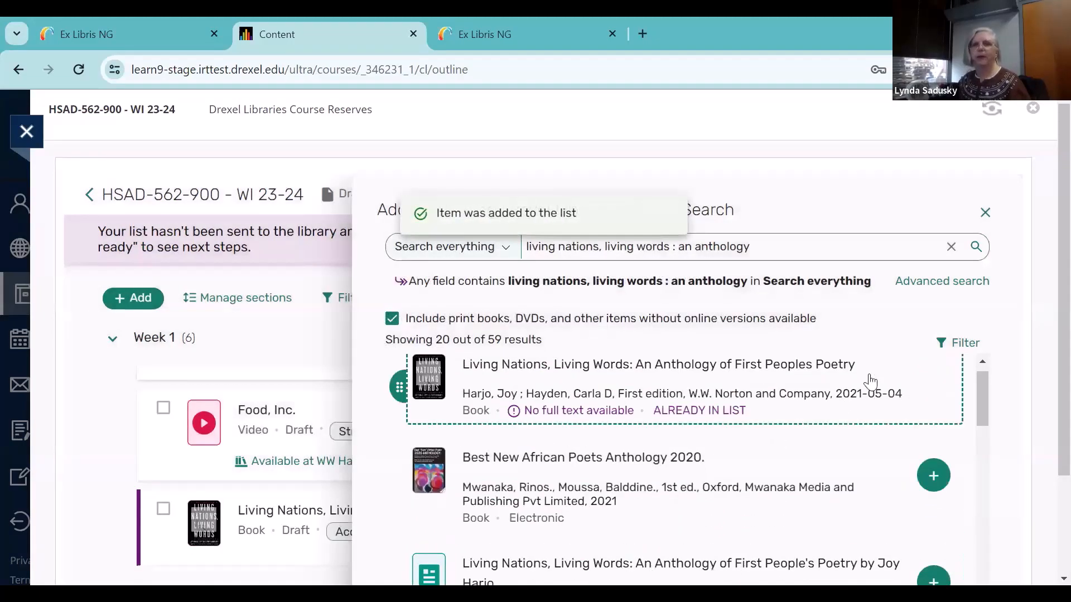
click(983, 211)
scroll(756, 344, down, 2)
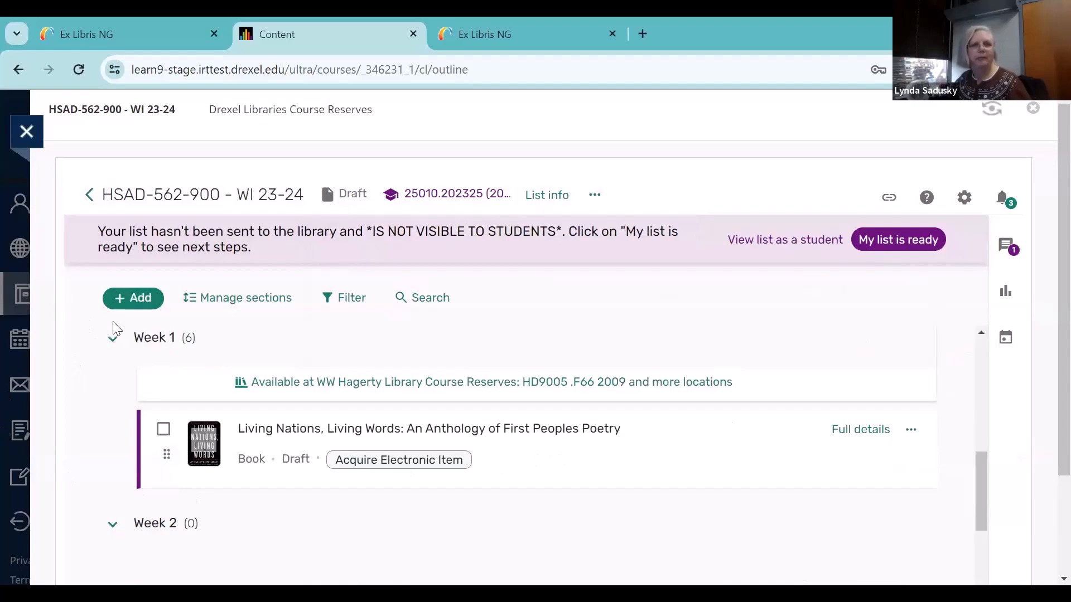
Reopen DragonSearch for adding items and search everything for "reading eeg's"
click(137, 297)
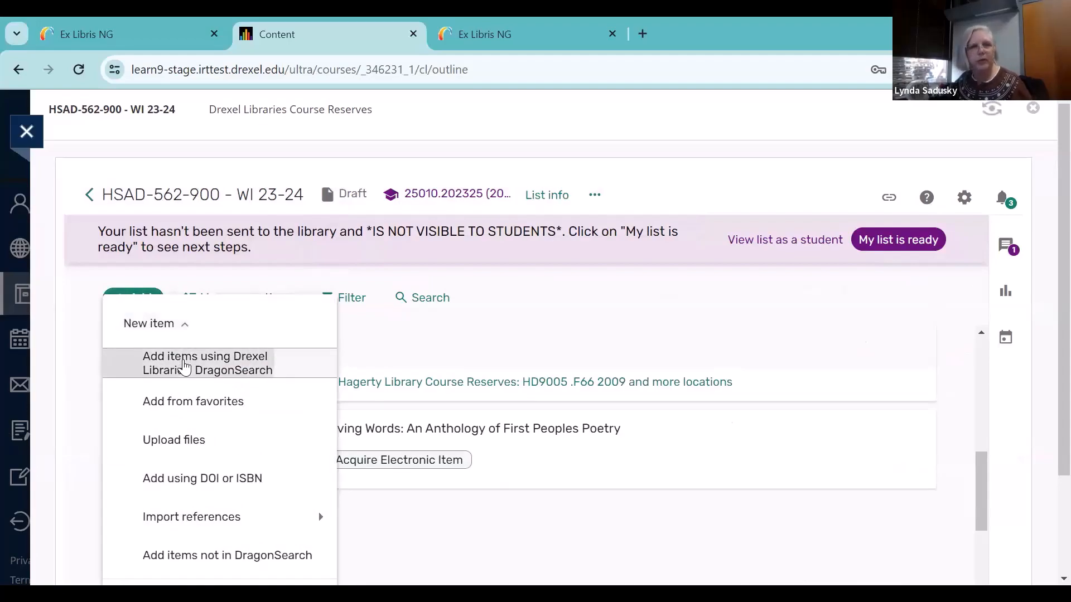
click(184, 367)
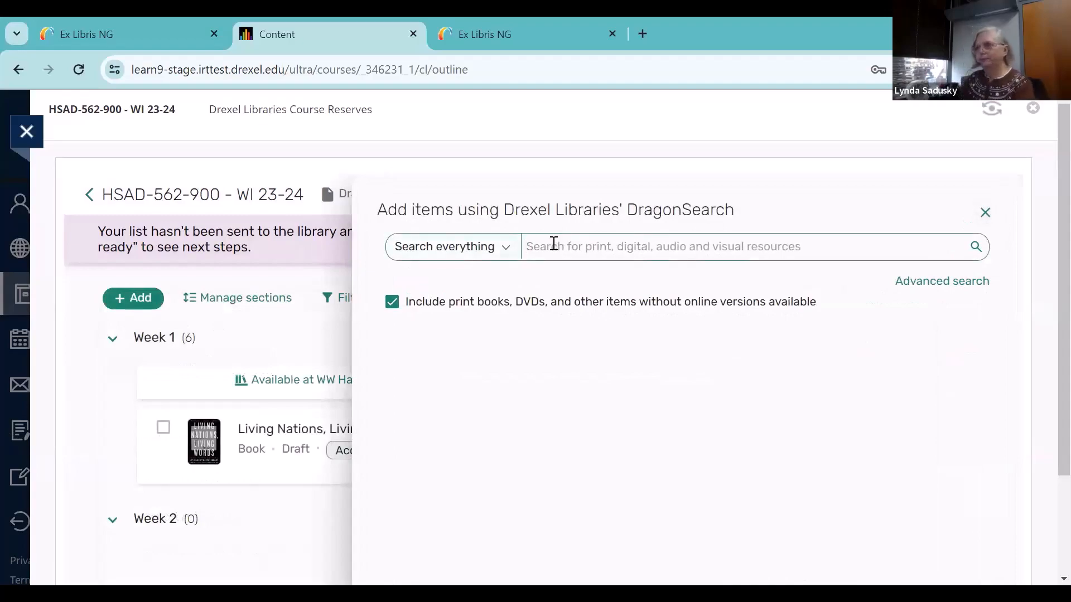
text(reading eeg's)
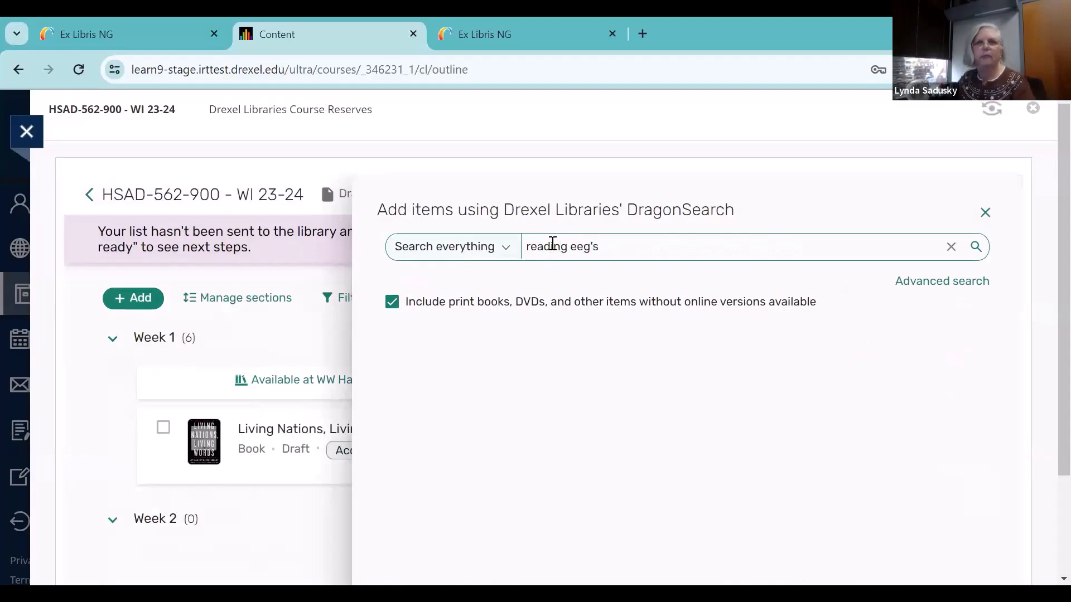
key(Return)
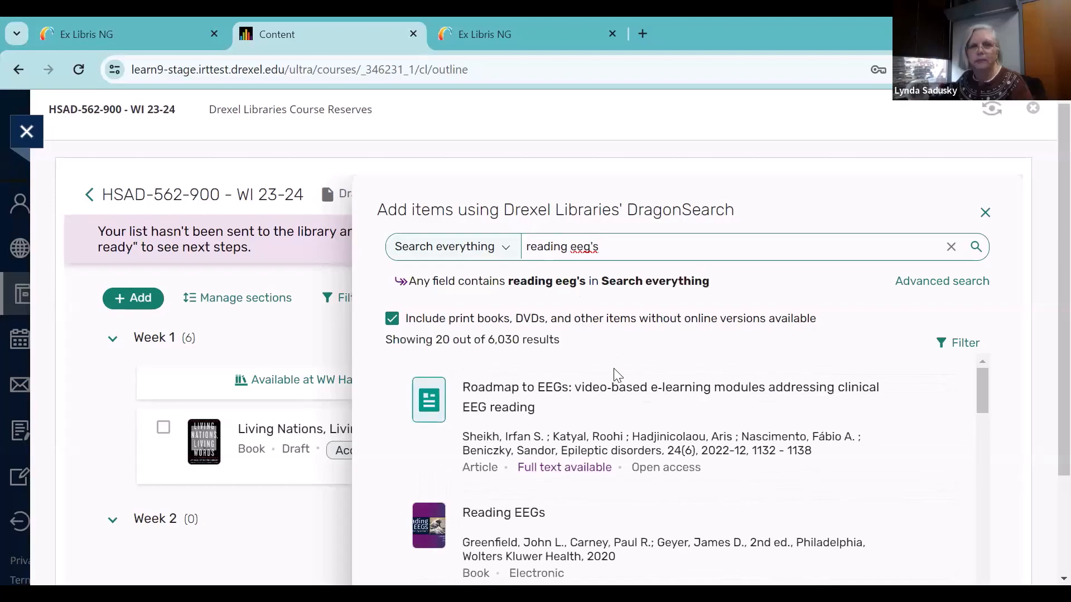
Look through the search results for an entry of "Reading EEGs : a practical approach" that offers additional versions
scroll(616, 375, down, 3)
scroll(615, 376, down, 1)
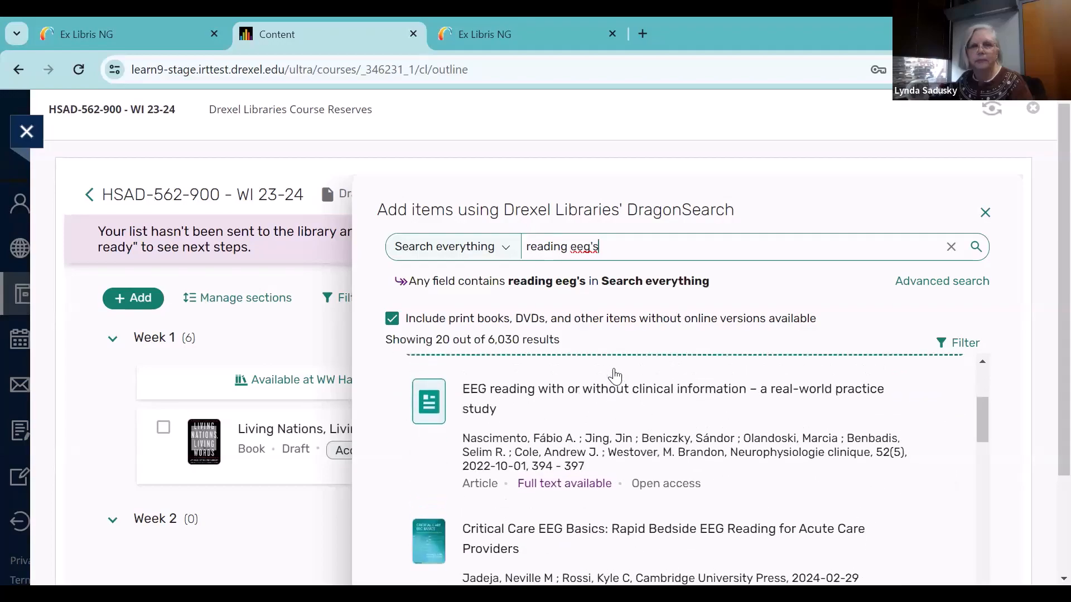
scroll(616, 376, up, 1)
scroll(616, 375, down, 1)
scroll(616, 377, down, 4)
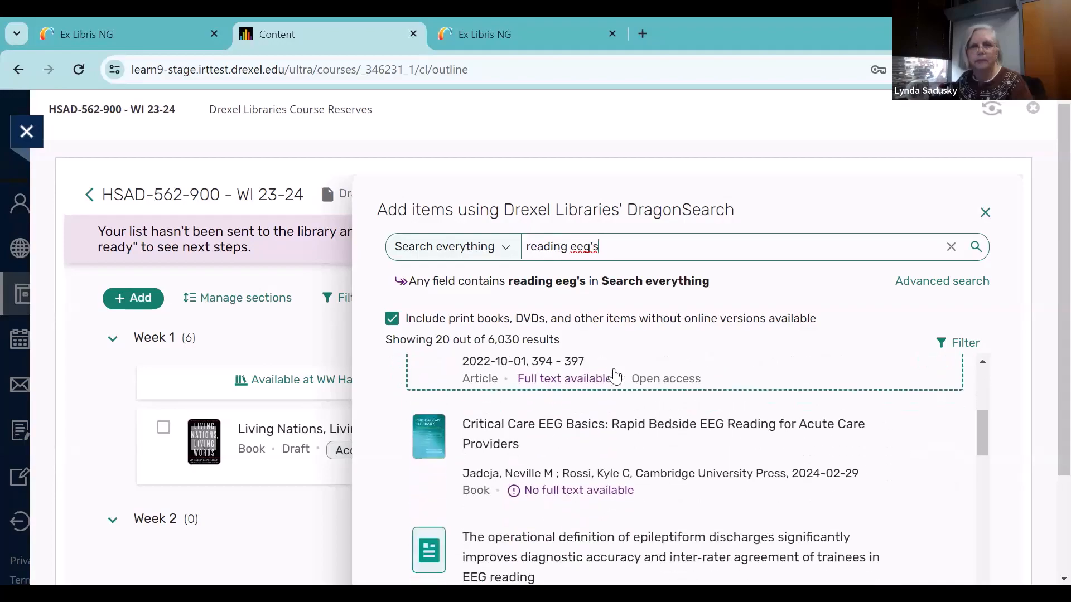
scroll(616, 377, down, 3)
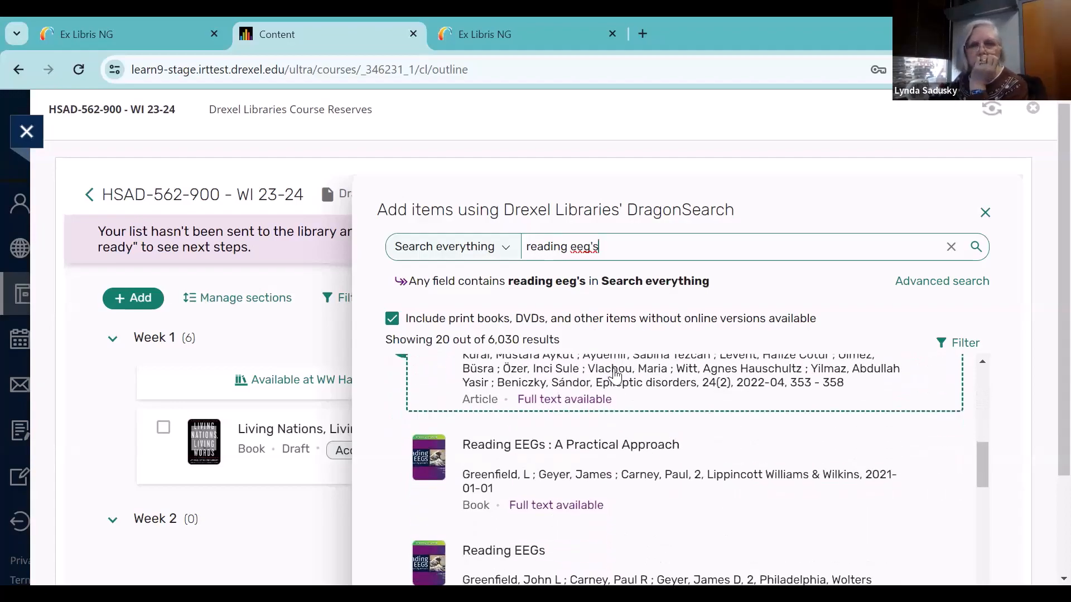
scroll(616, 377, down, 5)
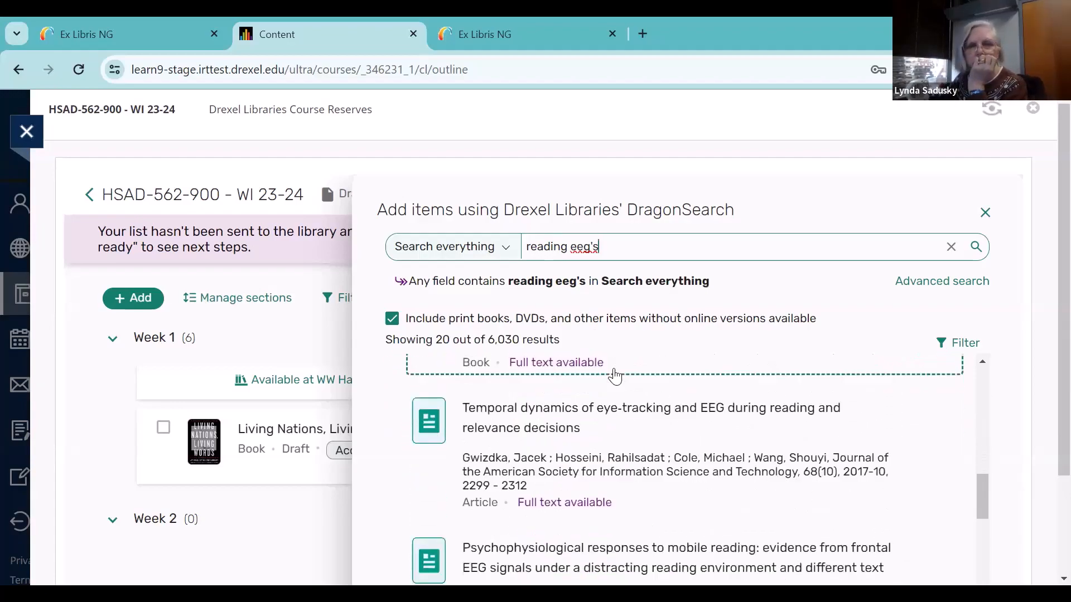
scroll(616, 376, down, 2)
scroll(614, 376, down, 2)
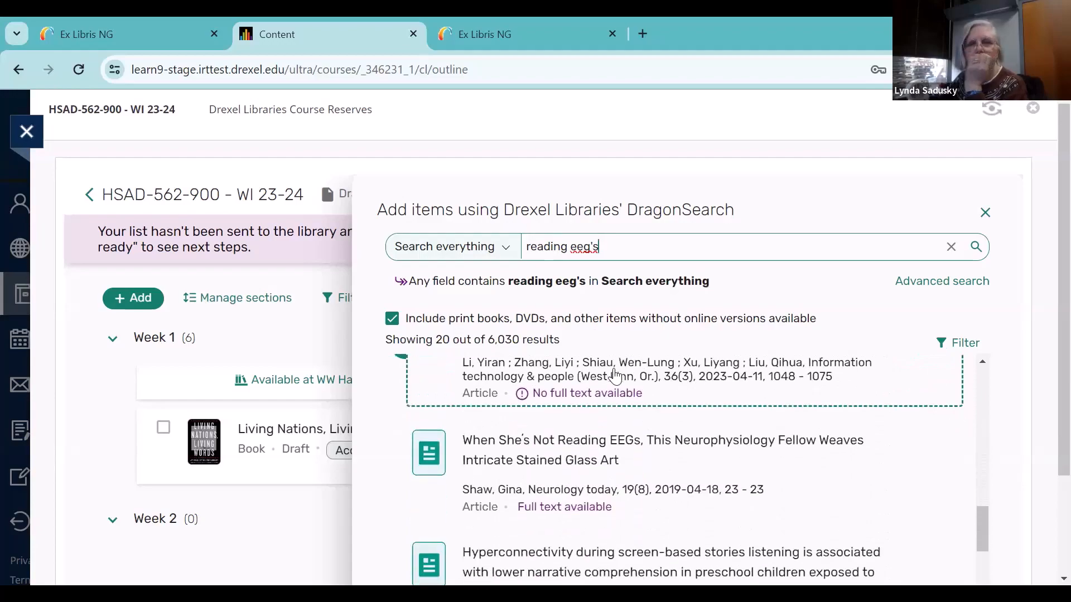
scroll(614, 376, up, 8)
scroll(615, 376, up, 5)
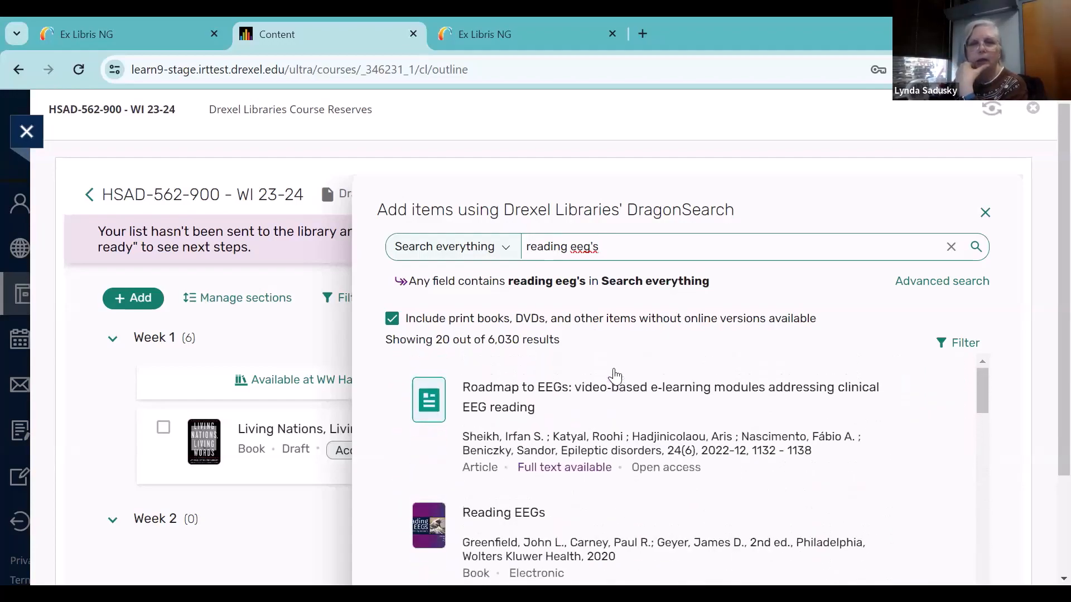
scroll(614, 376, down, 5)
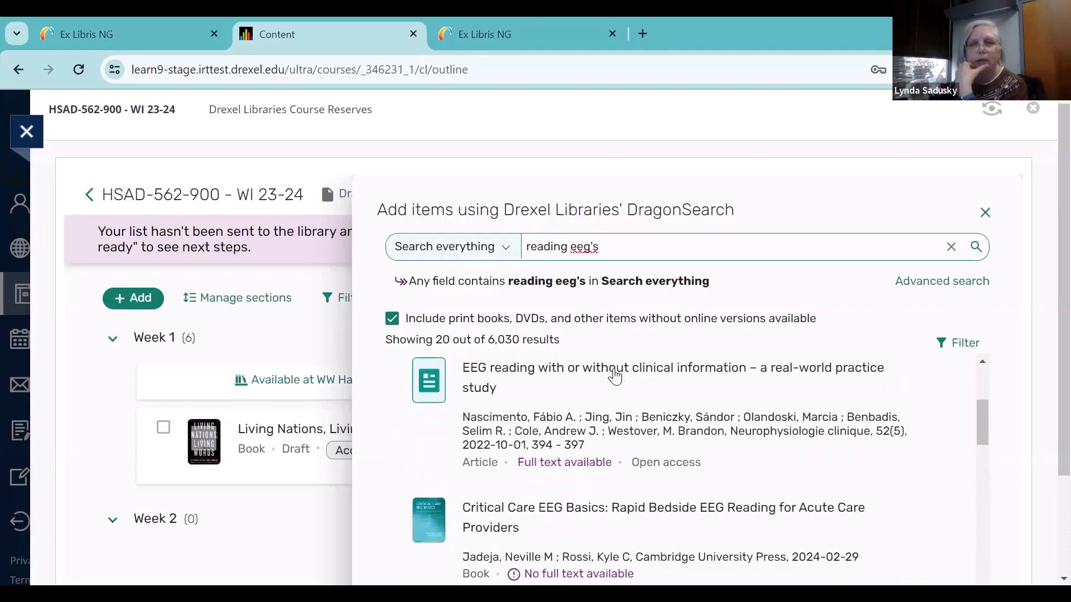
scroll(615, 377, down, 3)
scroll(615, 377, down, 2)
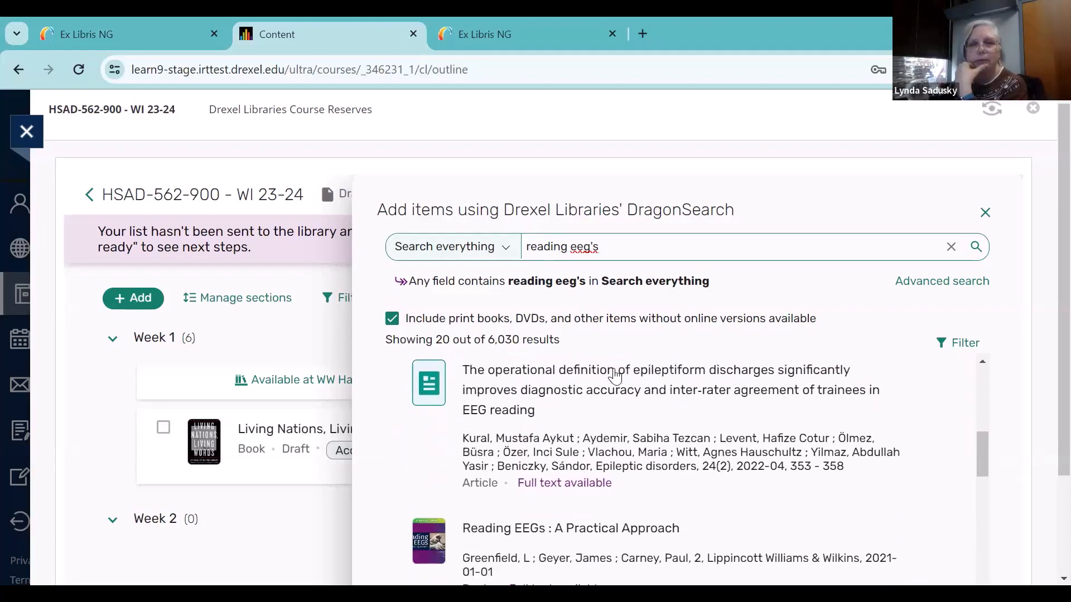
scroll(614, 377, up, 2)
scroll(615, 377, down, 4)
scroll(615, 376, up, 4)
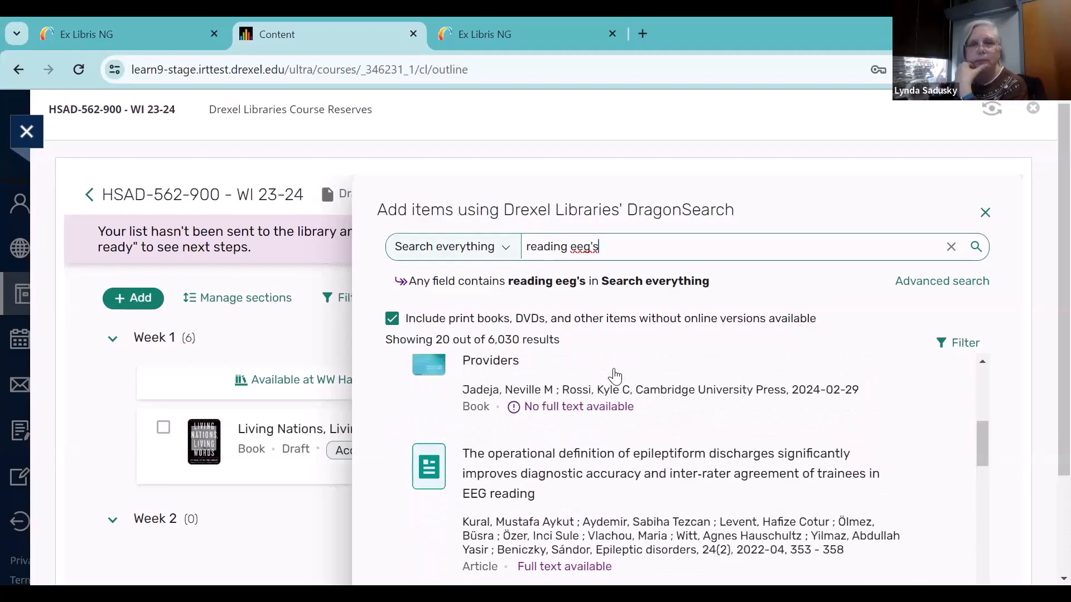
scroll(615, 376, down, 7)
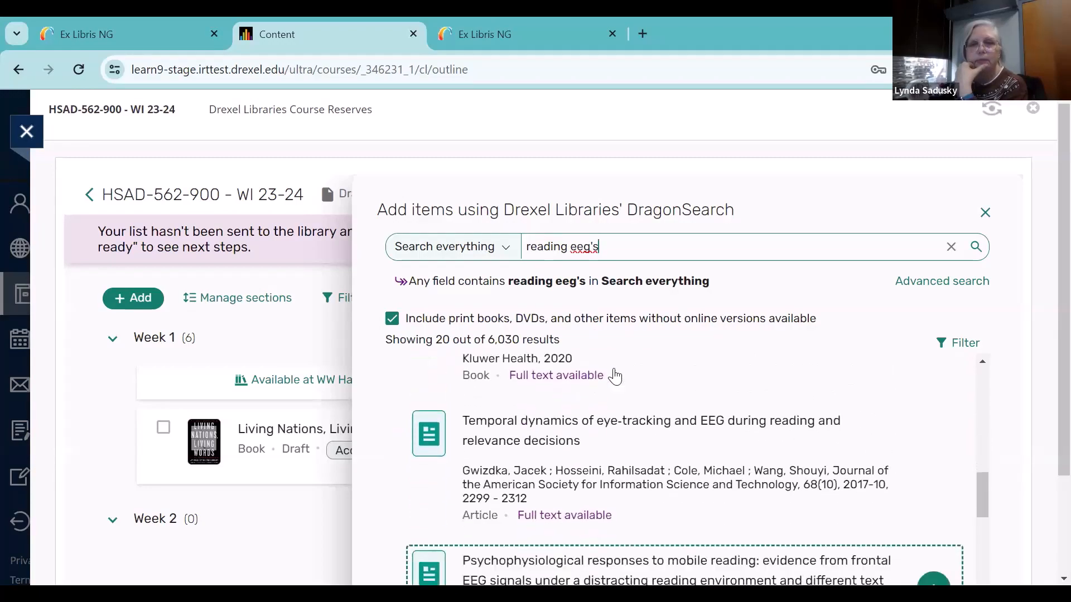
scroll(615, 376, down, 4)
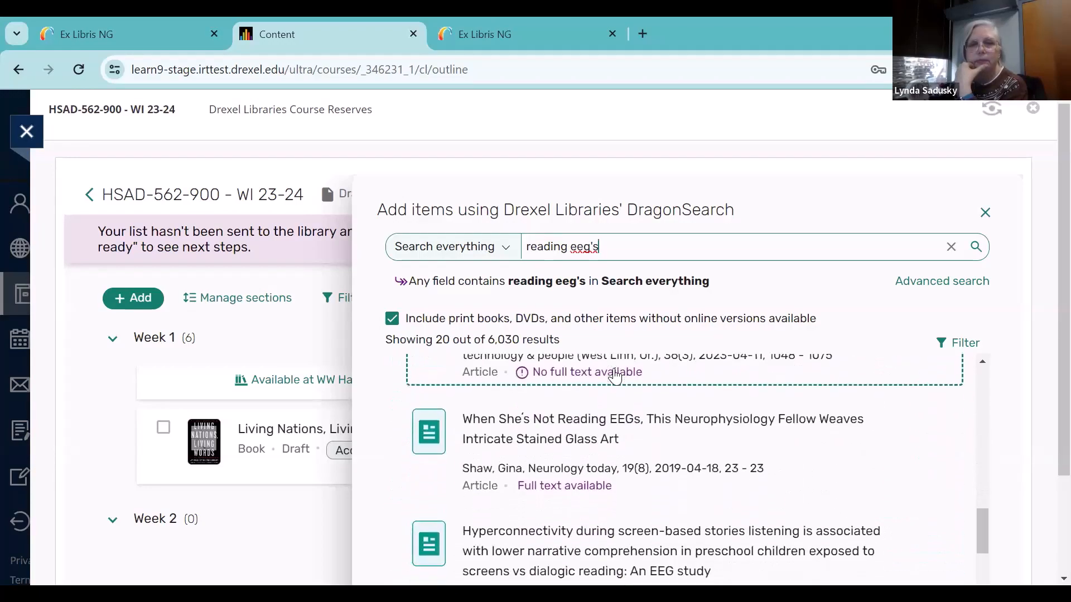
scroll(614, 377, down, 4)
scroll(615, 377, down, 2)
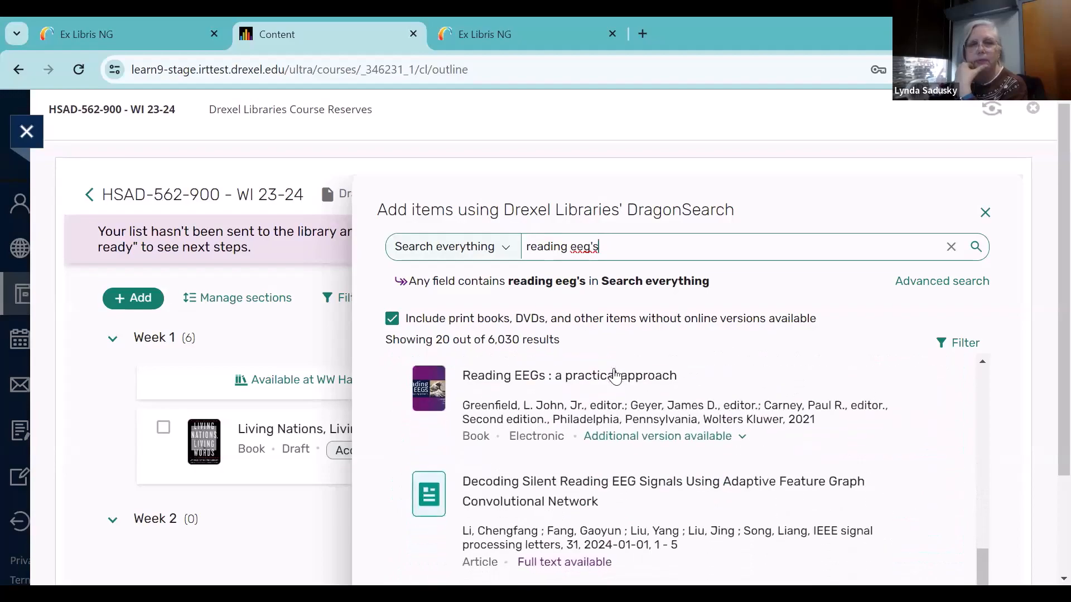
Expand the additional versions of "Reading EEGs : a practical approach" and find the 2010 physical edition
click(650, 437)
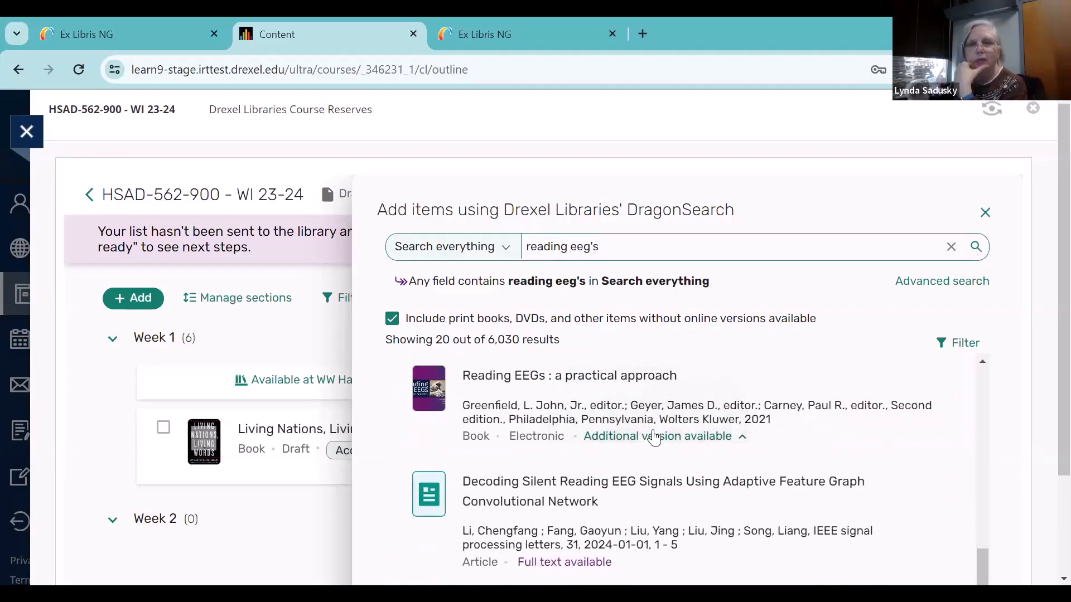
click(654, 439)
click(654, 440)
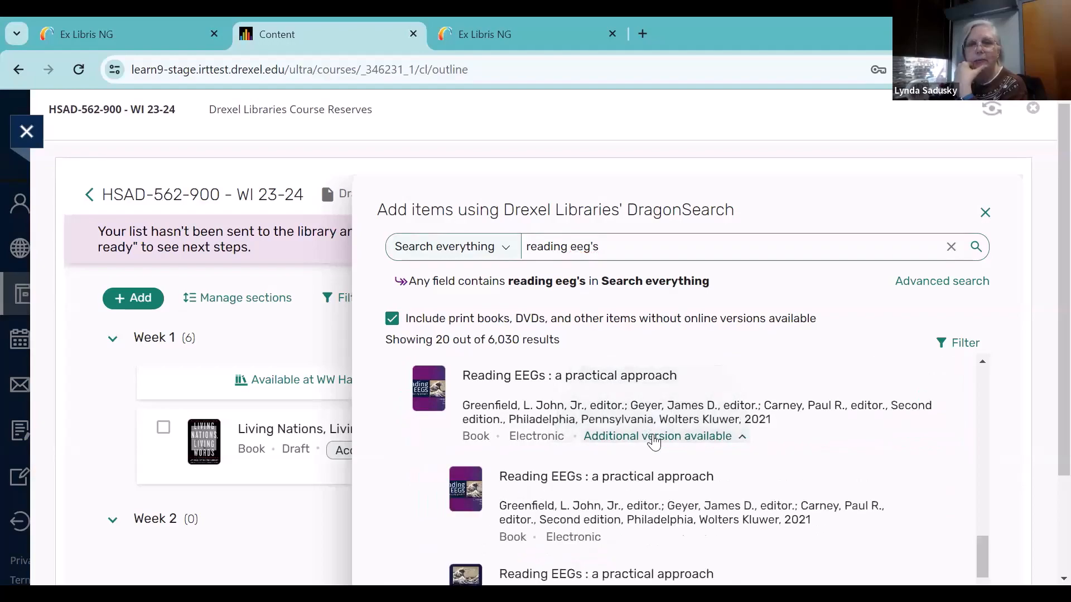
scroll(654, 441, down, 1)
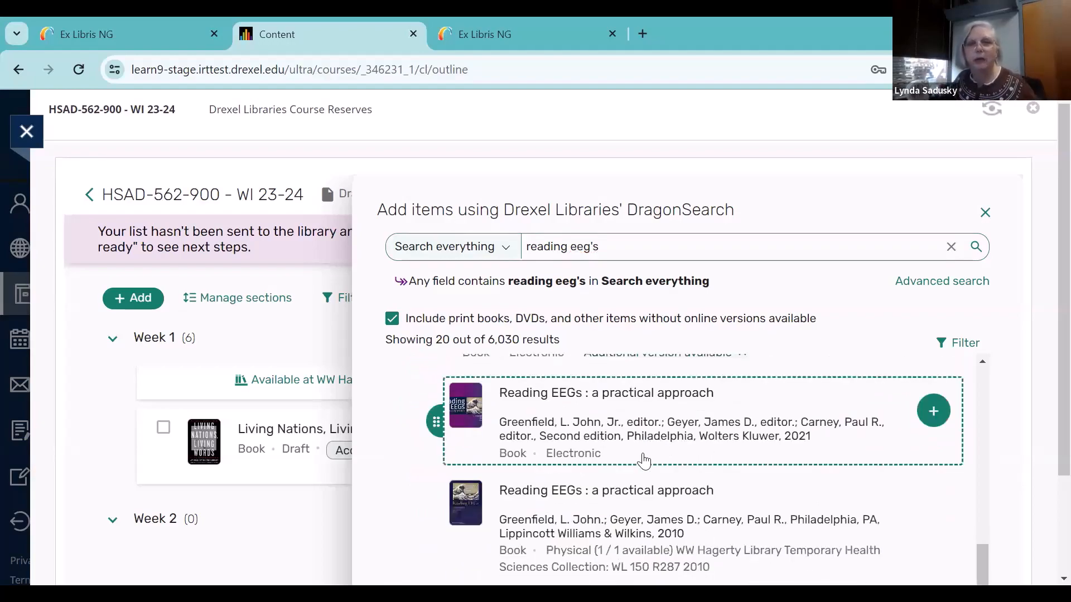
scroll(644, 461, down, 1)
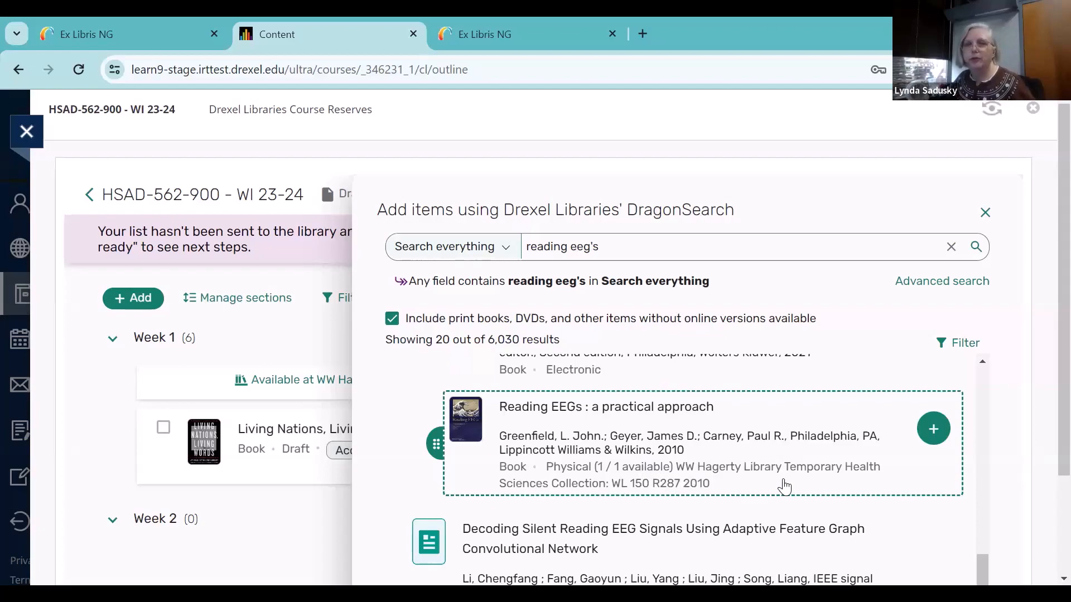
Add the 2010 physical edition to Week 1 with Reserves Desk placement requested and Purchase the eBook cleared, and return to its entry in the list
click(928, 433)
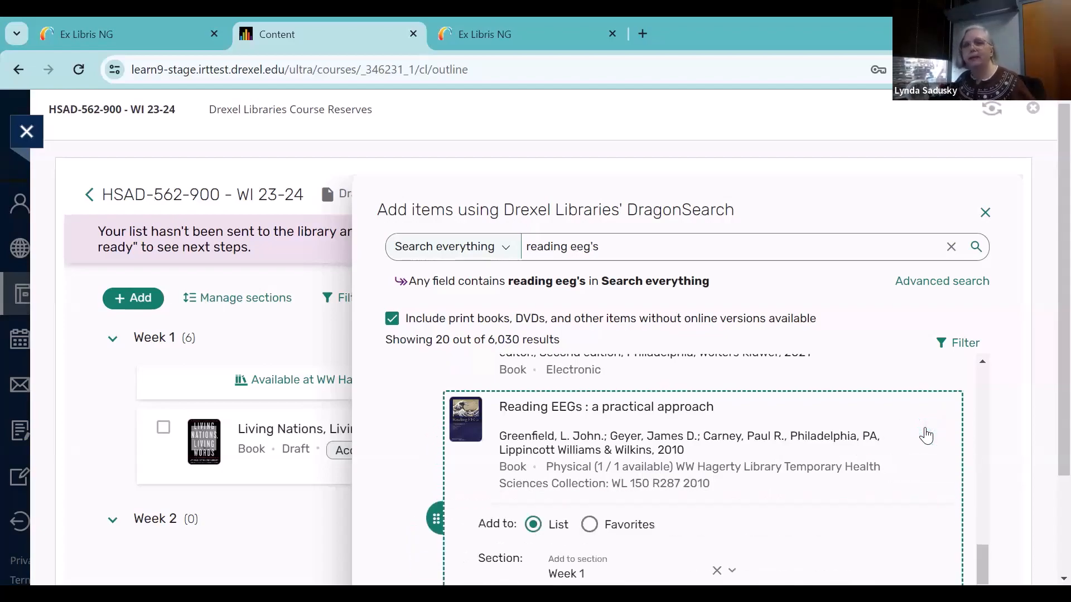
scroll(842, 447, down, 3)
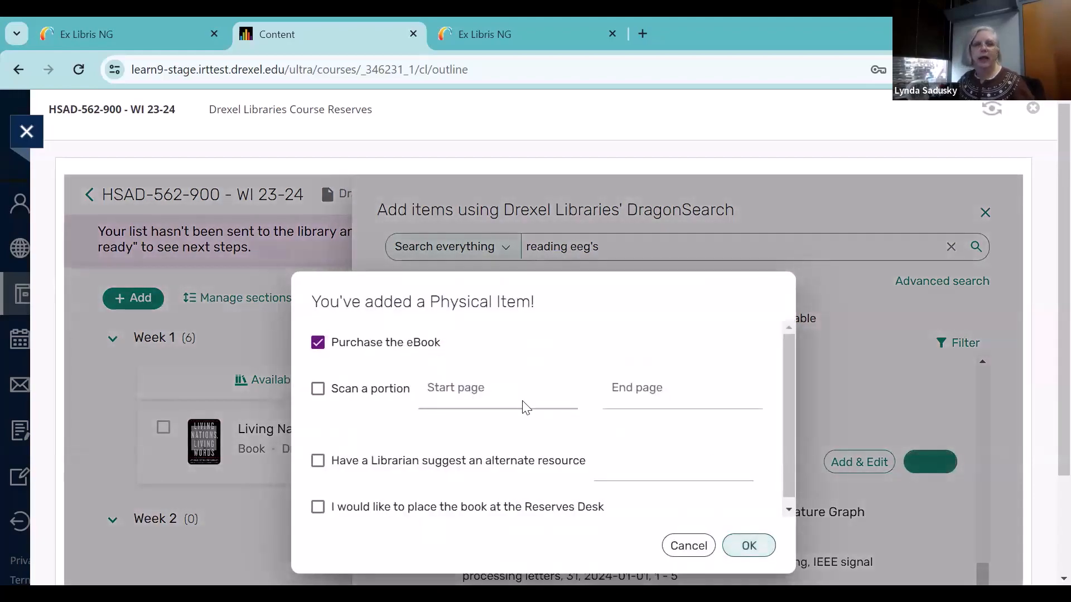
click(316, 511)
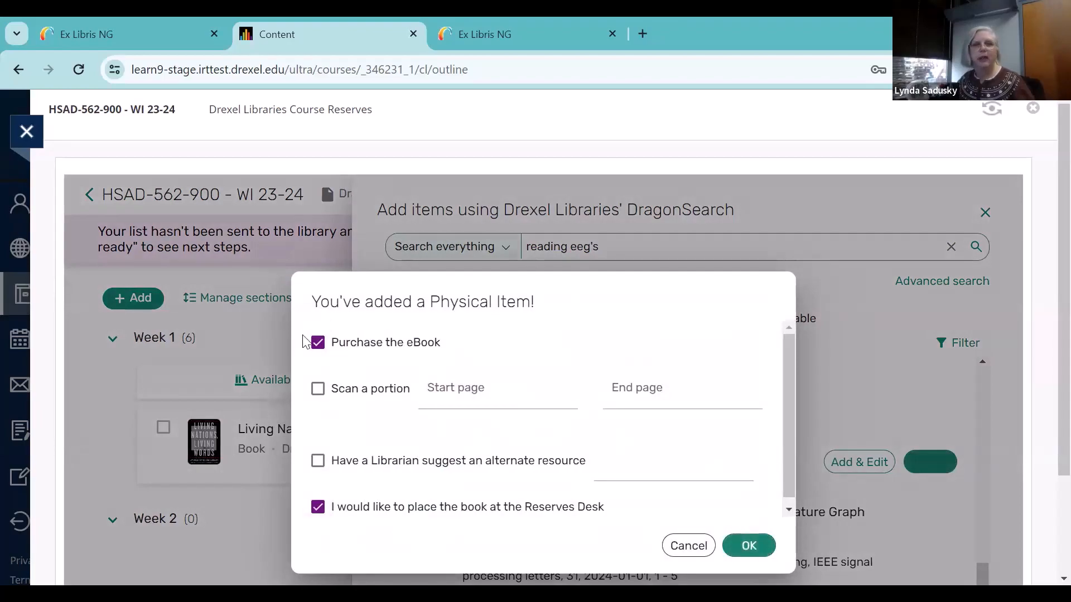
click(317, 343)
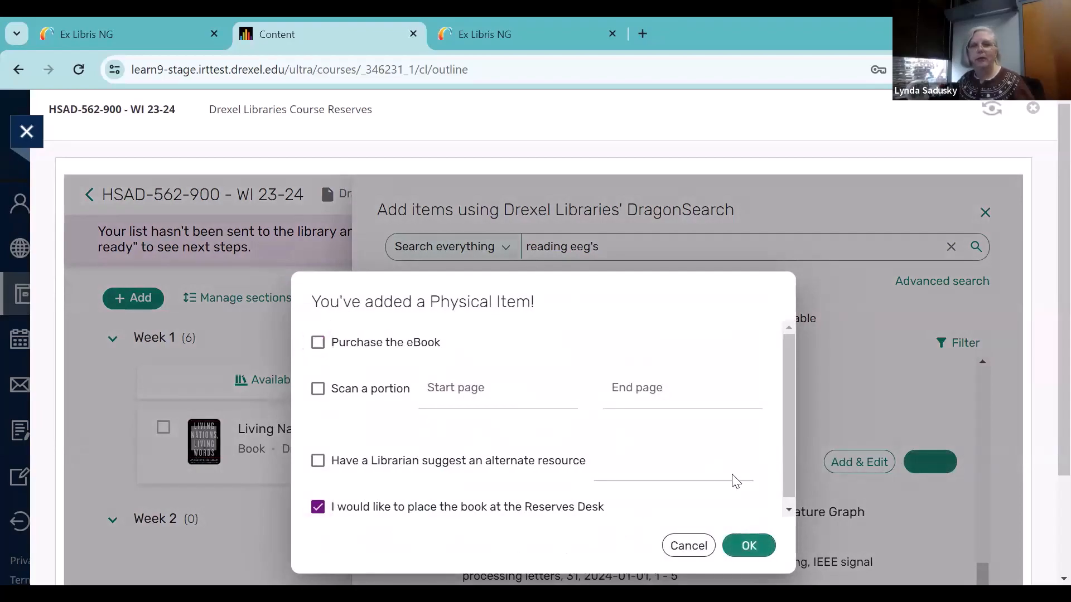
click(747, 546)
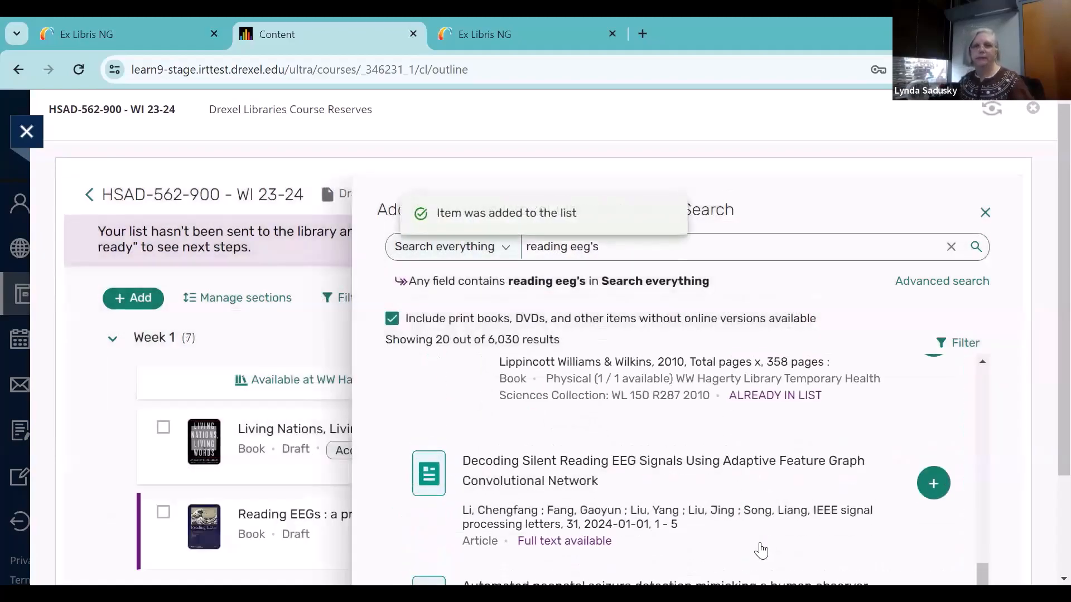
scroll(761, 551, up, 3)
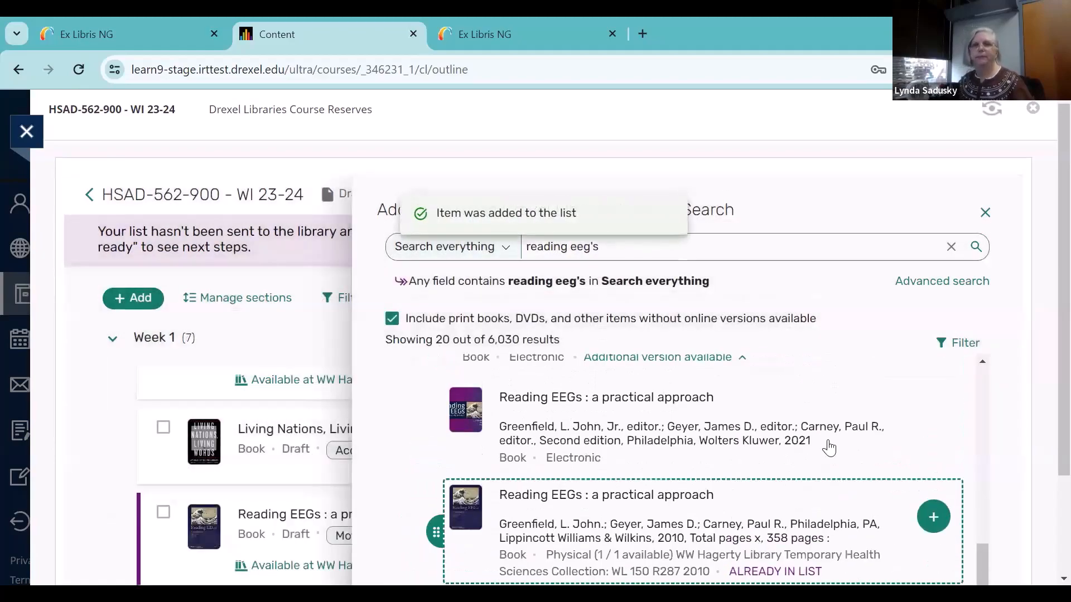
click(984, 212)
scroll(597, 418, down, 2)
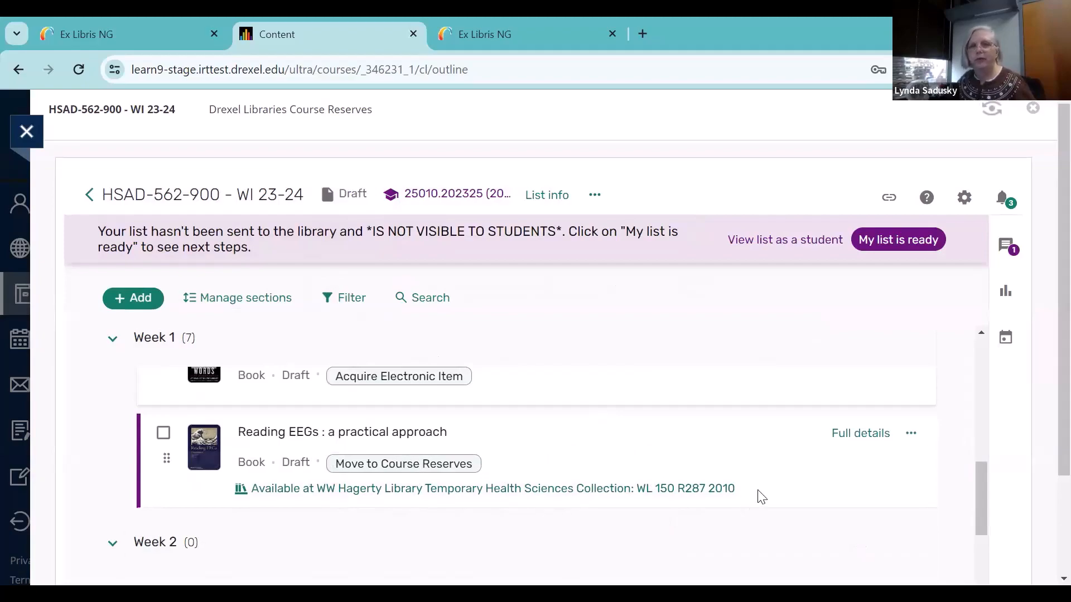
scroll(766, 495, up, 2)
scroll(766, 495, down, 3)
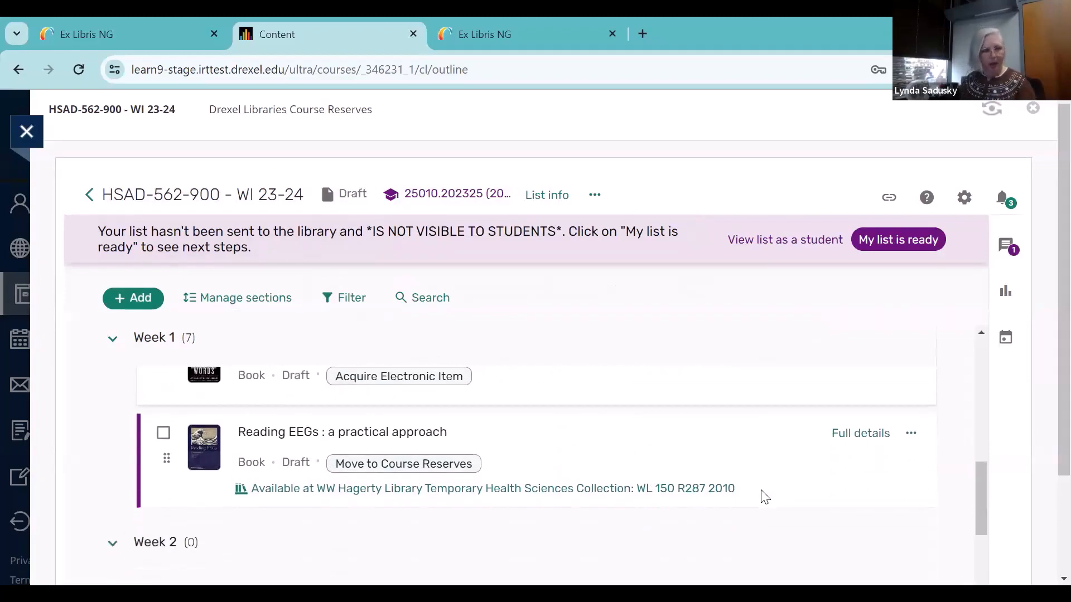
Return to the start of the reading list, open DragonSearch for adding items, and search everything for "media literacy"
scroll(763, 496, up, 3)
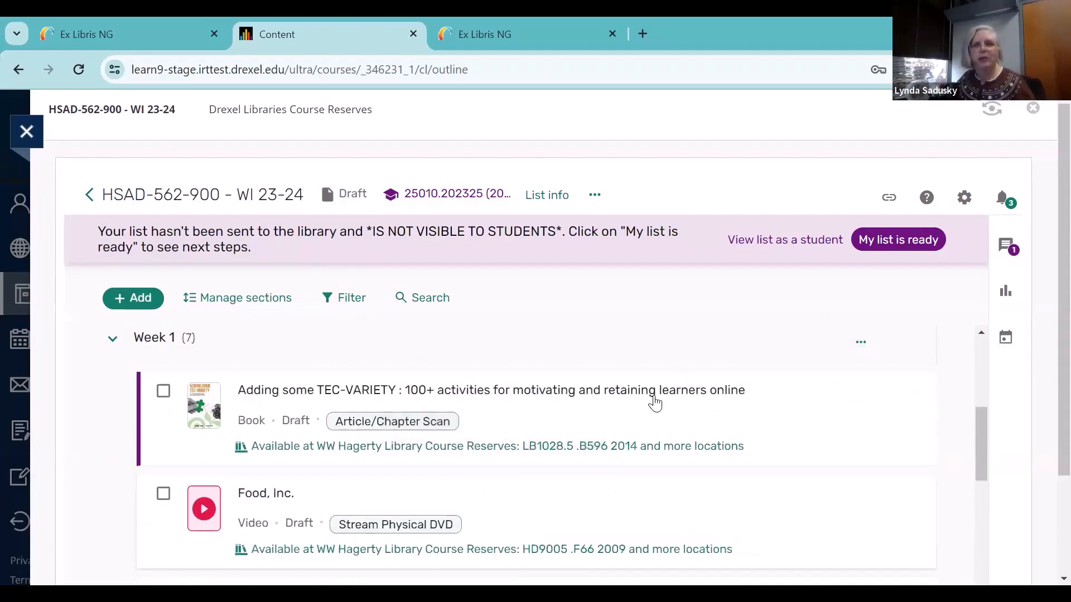
scroll(656, 400, up, 4)
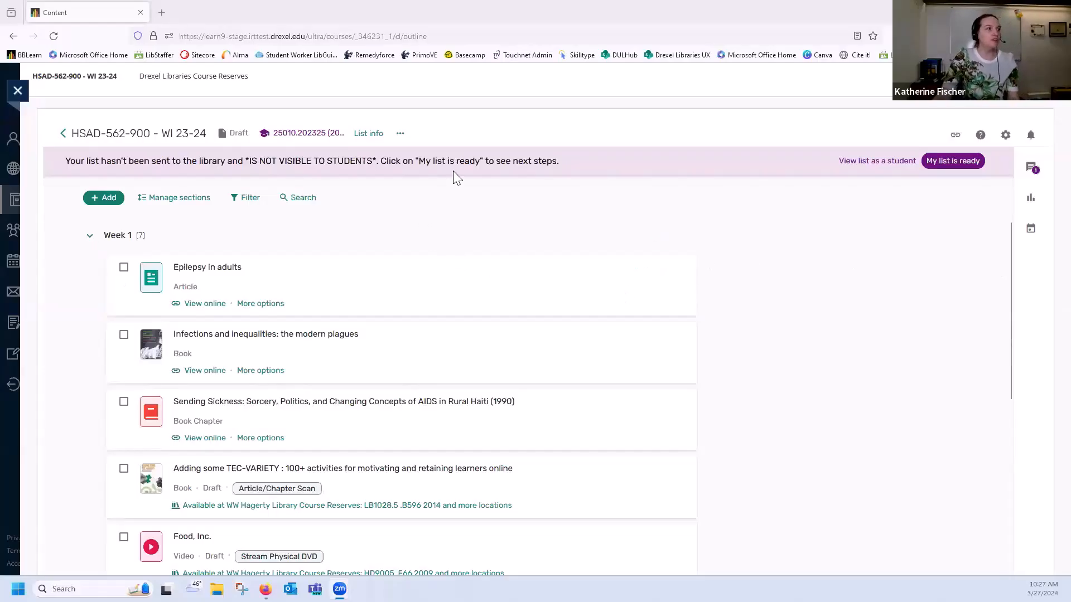
click(107, 199)
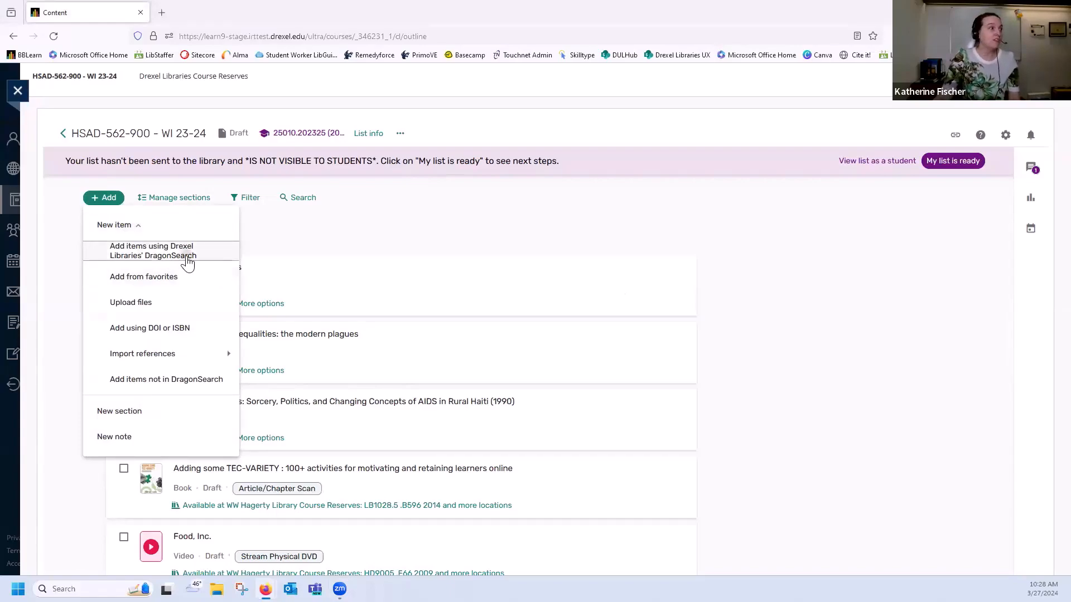
click(186, 255)
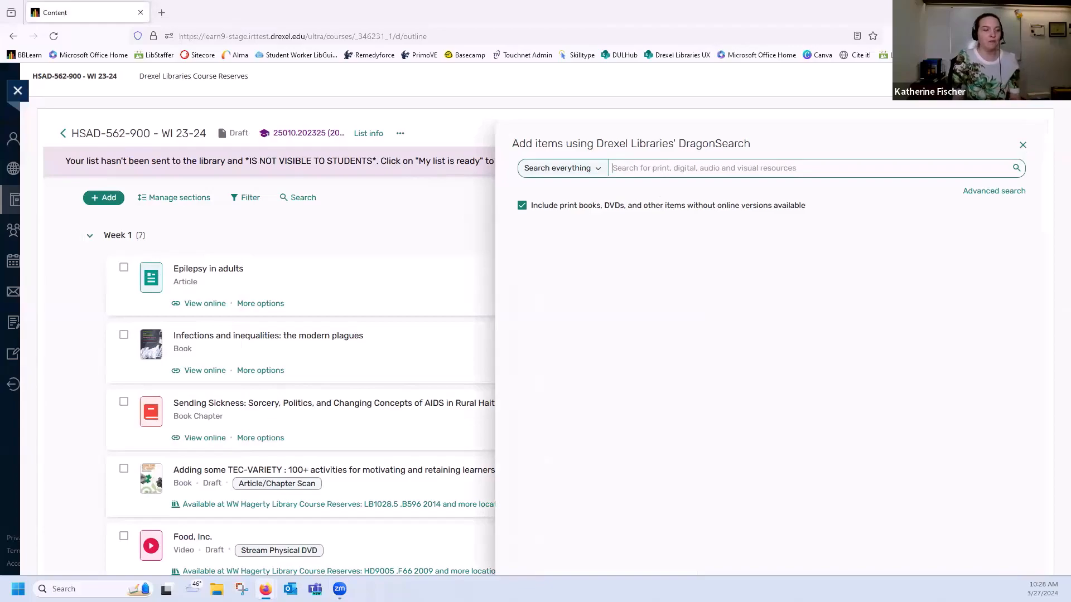
text(media)
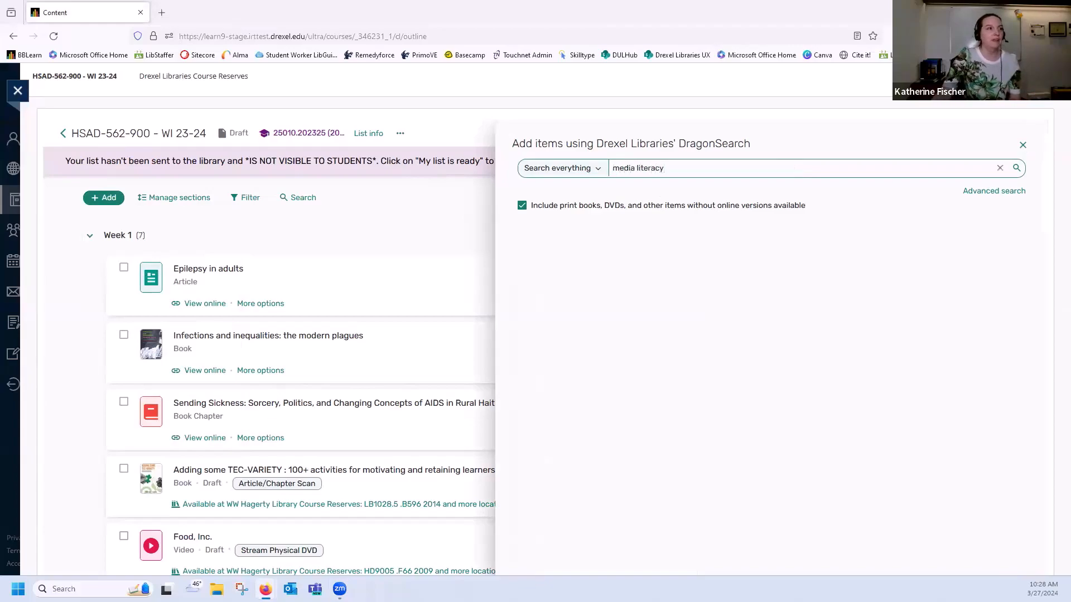
text( literacy)
click(1017, 168)
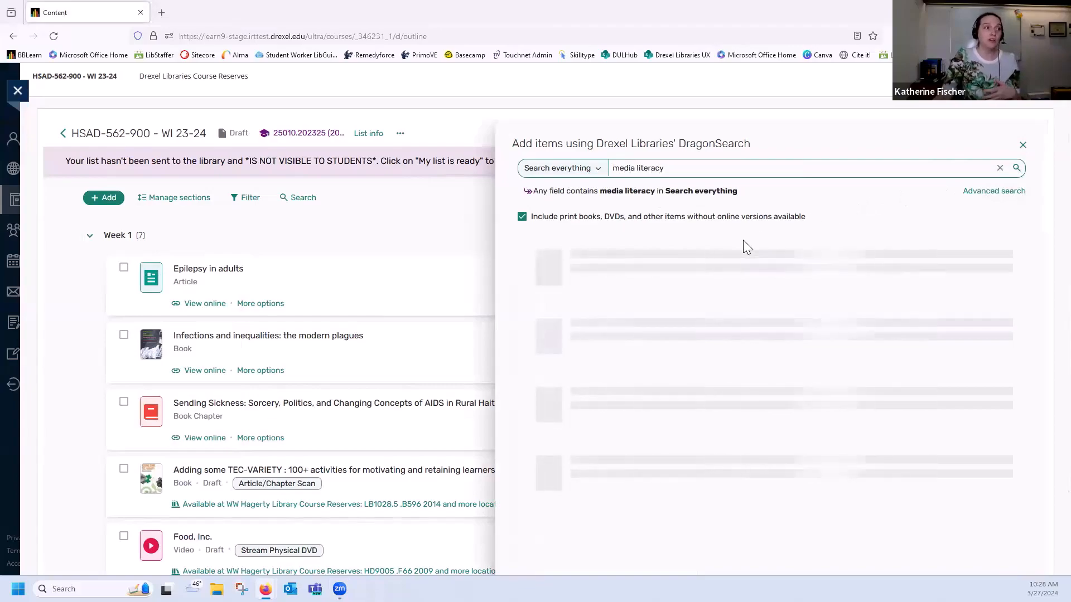
Find the 2019 book "Media literacy in the digital age" in the search results, save it to Favorites, and close DragonSearch
scroll(825, 299, down, 3)
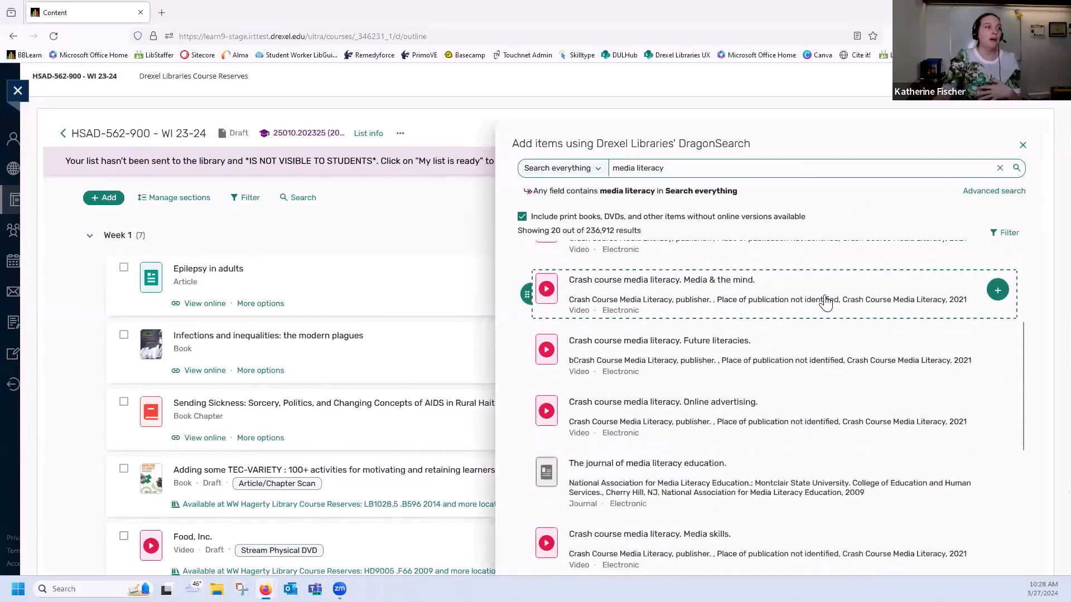
scroll(825, 303, down, 7)
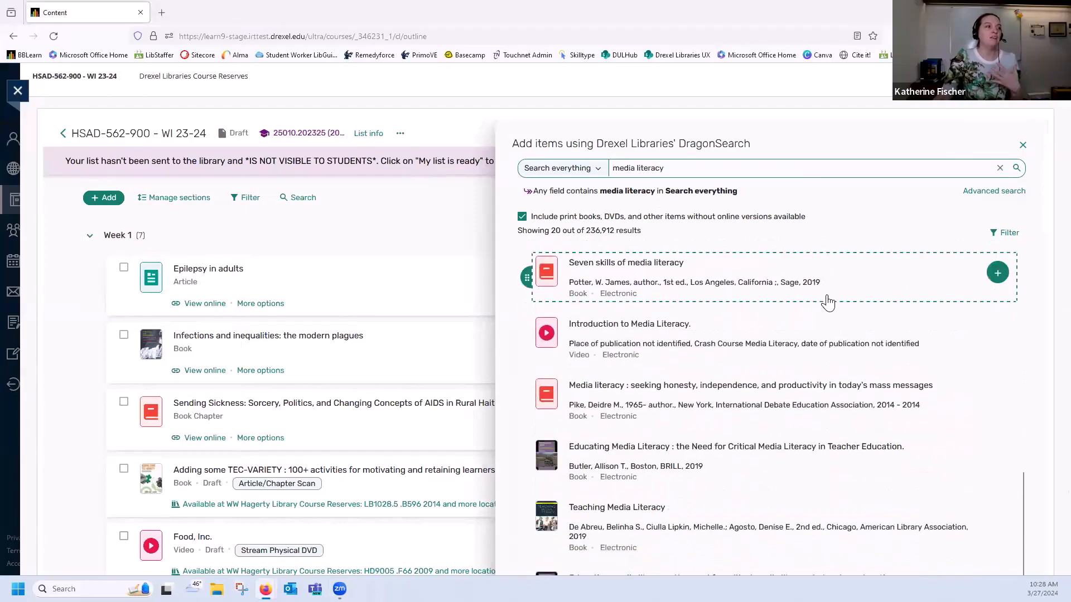
scroll(827, 302, down, 3)
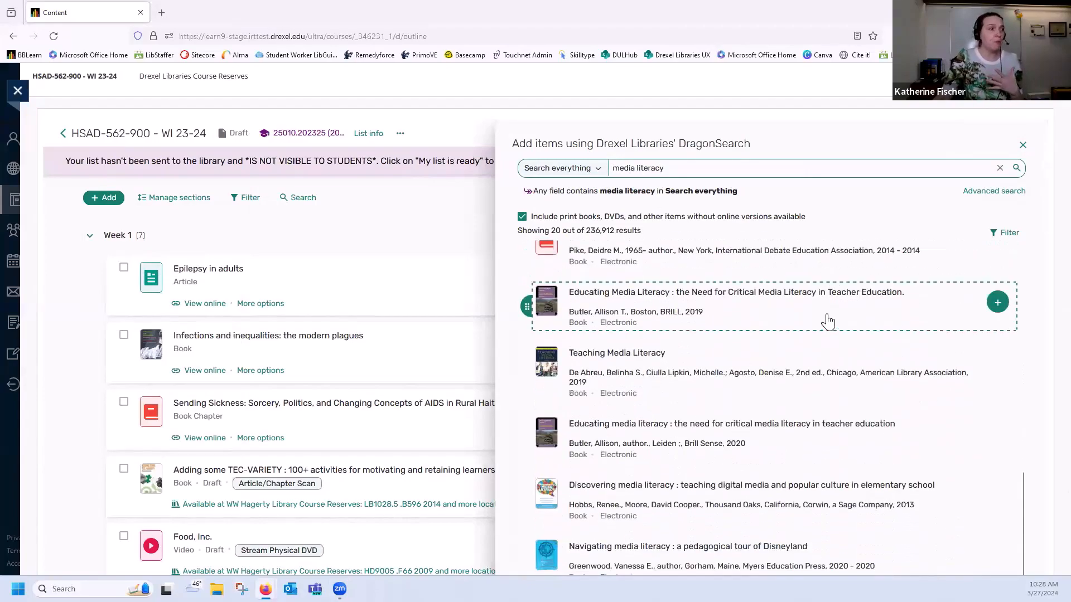
scroll(828, 322, down, 5)
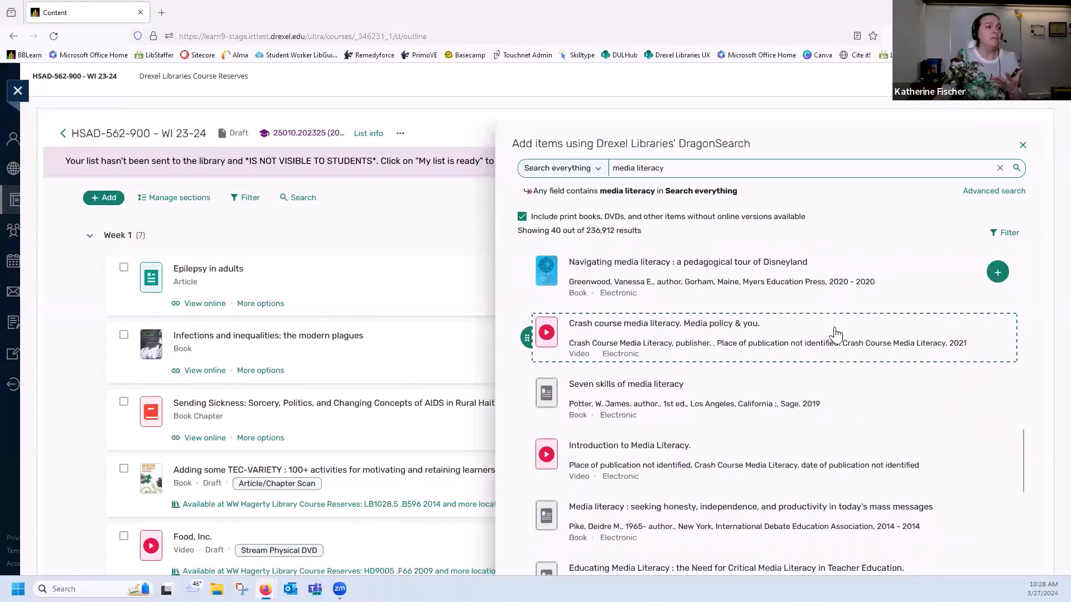
scroll(836, 335, down, 5)
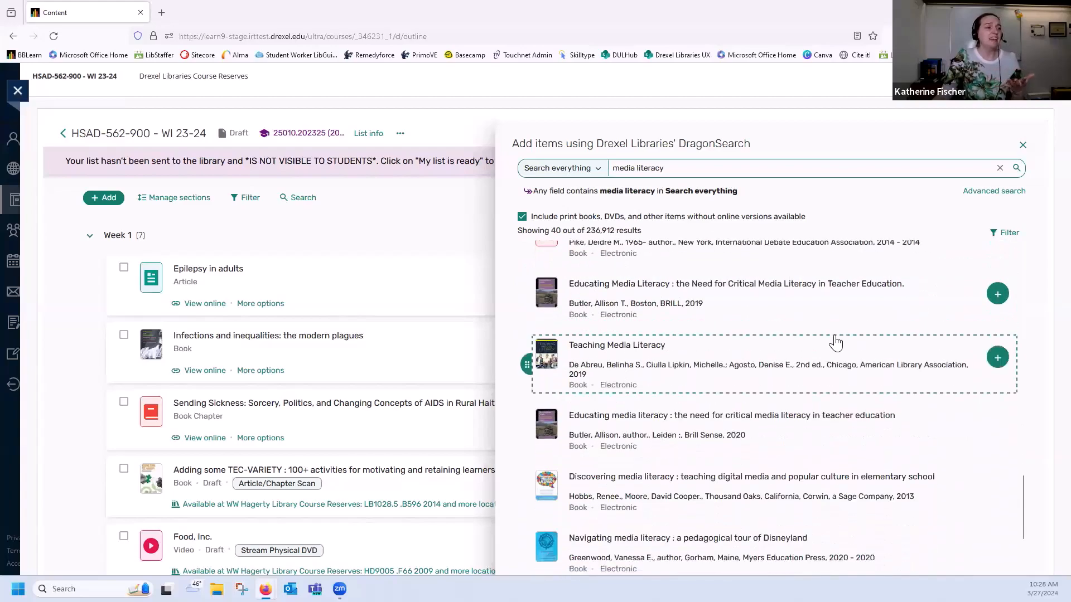
scroll(836, 341, down, 6)
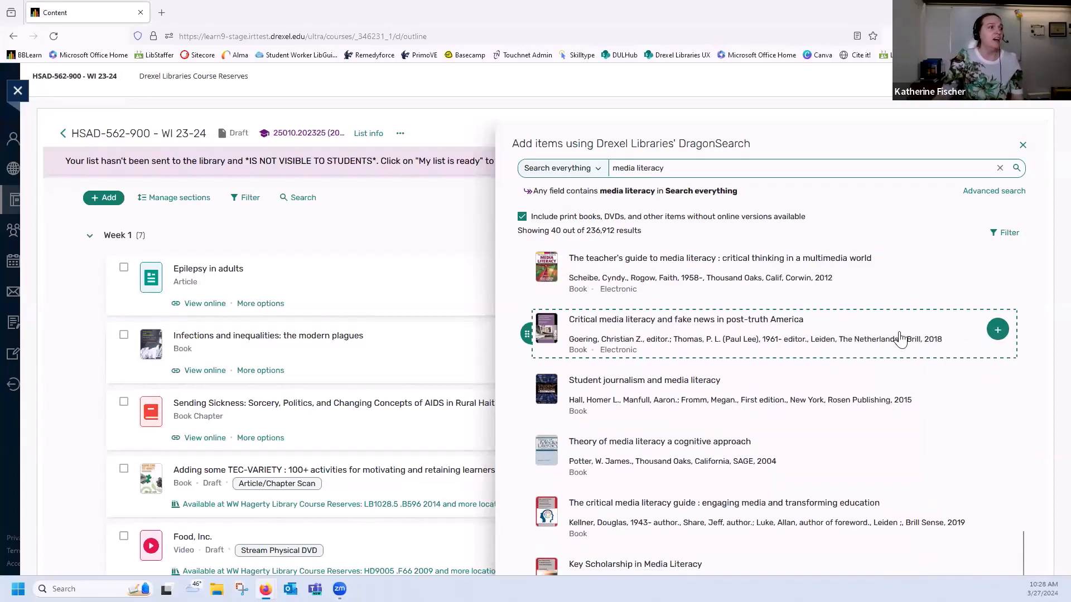
scroll(901, 338, down, 4)
scroll(900, 338, down, 1)
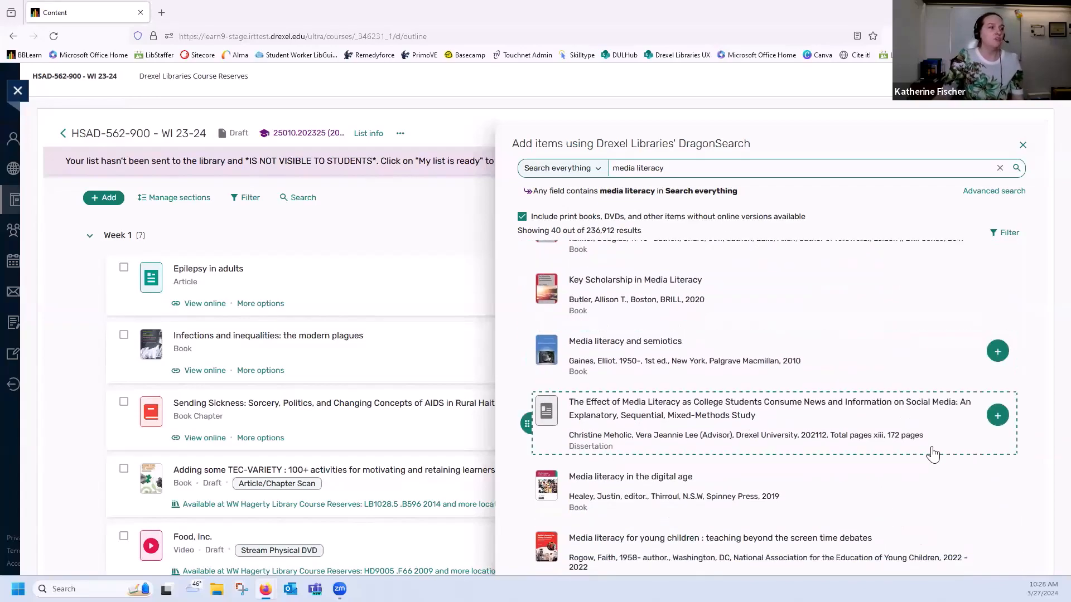
scroll(937, 435, down, 1)
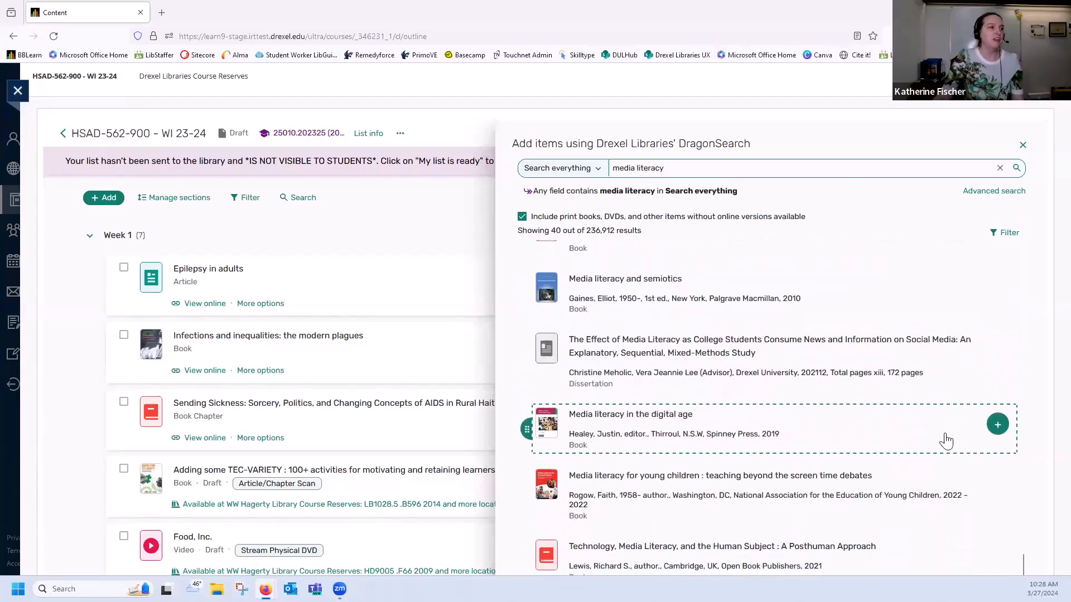
click(997, 425)
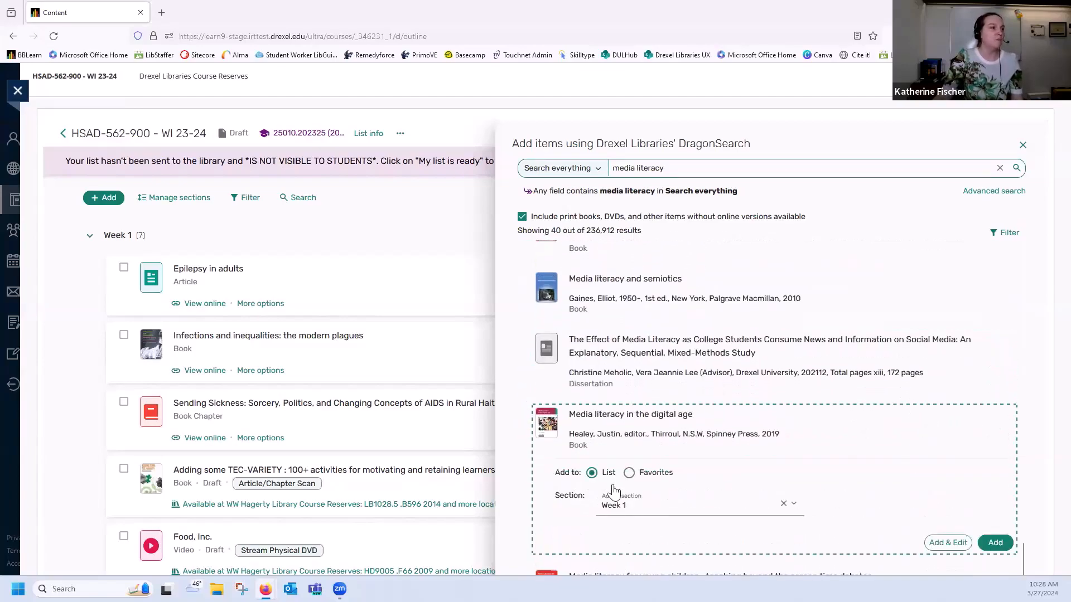
click(641, 477)
click(994, 495)
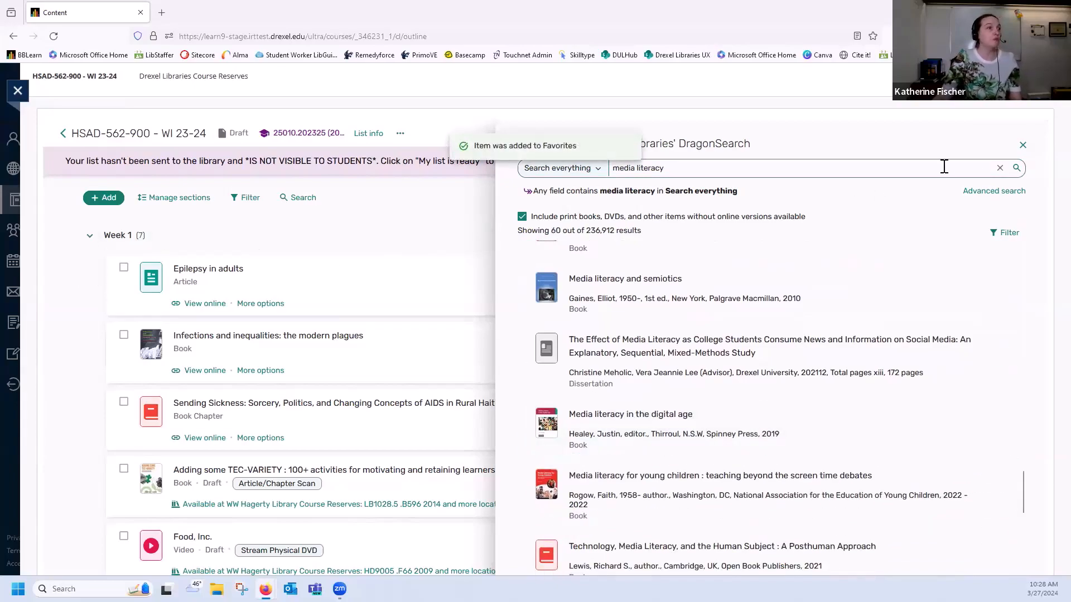
click(1023, 145)
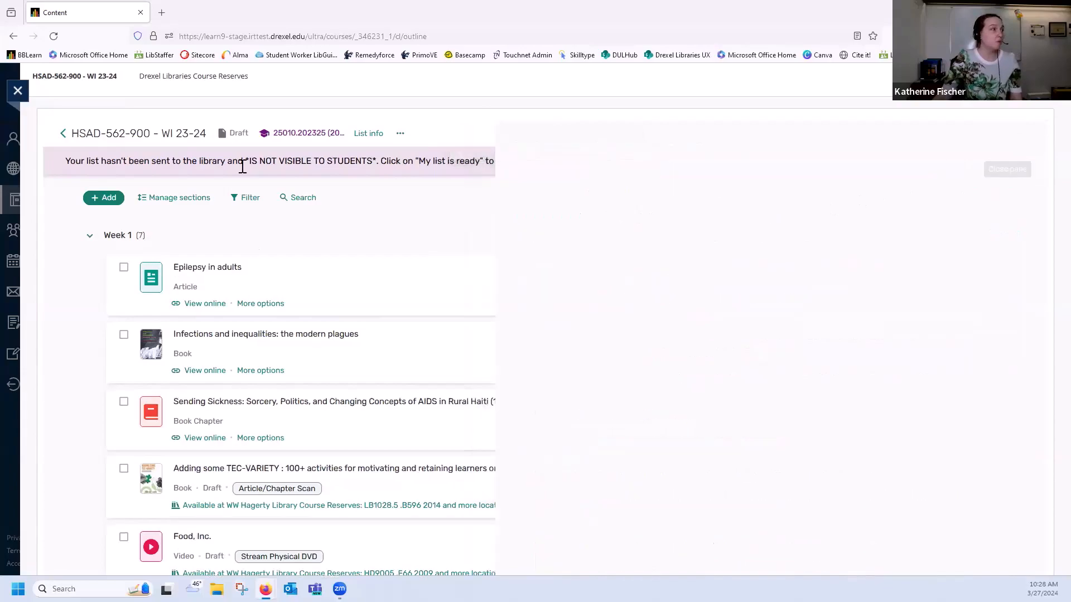
Add the saved favorite article "Does Media Literacy Help Identification of Fake News?" to Week 1 and return to the start of the list
click(104, 199)
click(153, 277)
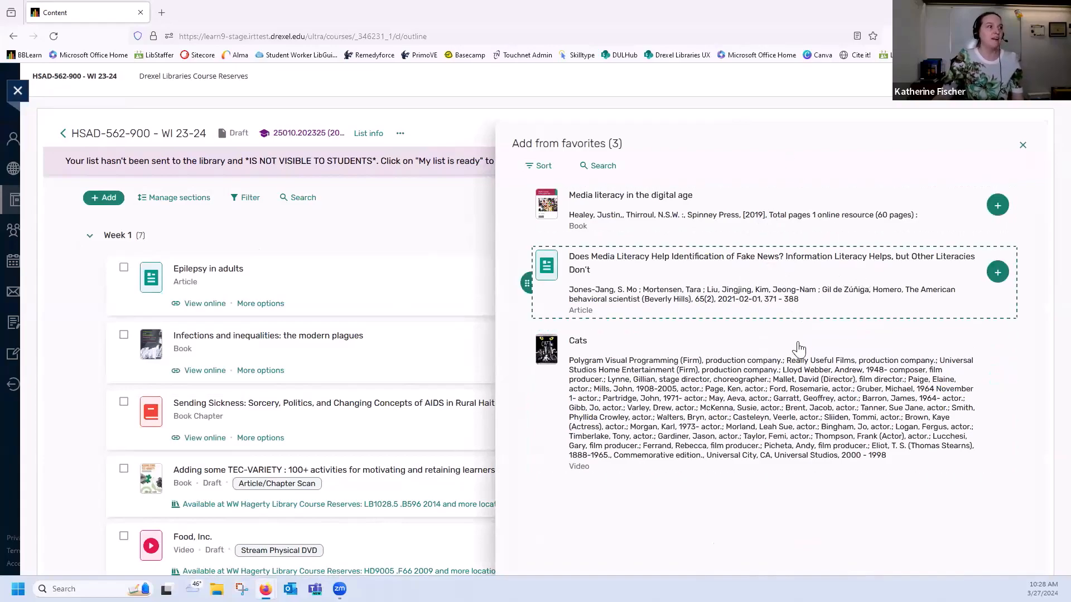
click(1000, 276)
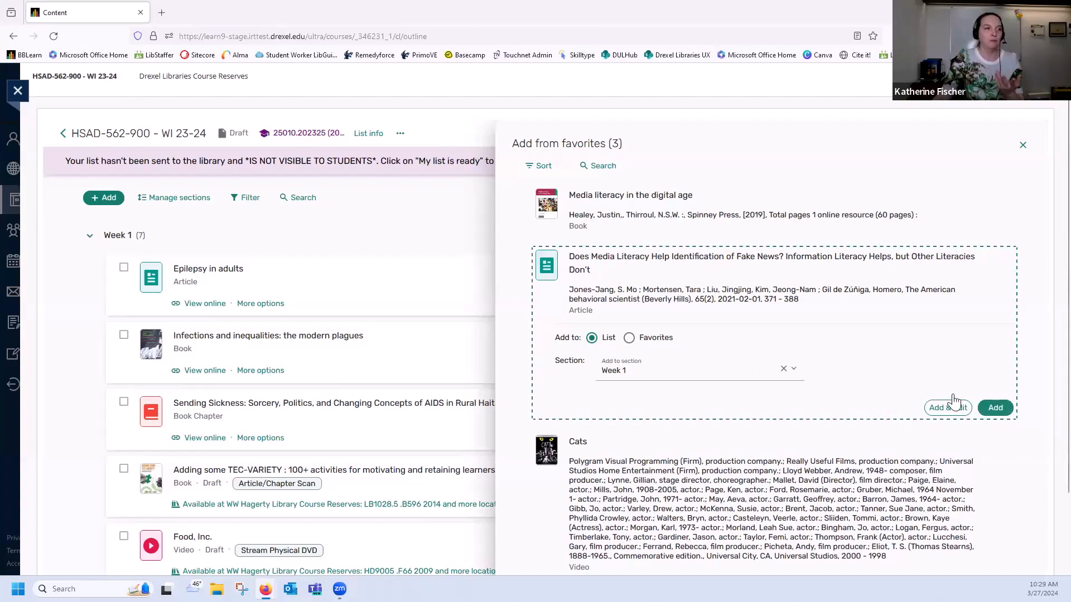
click(993, 410)
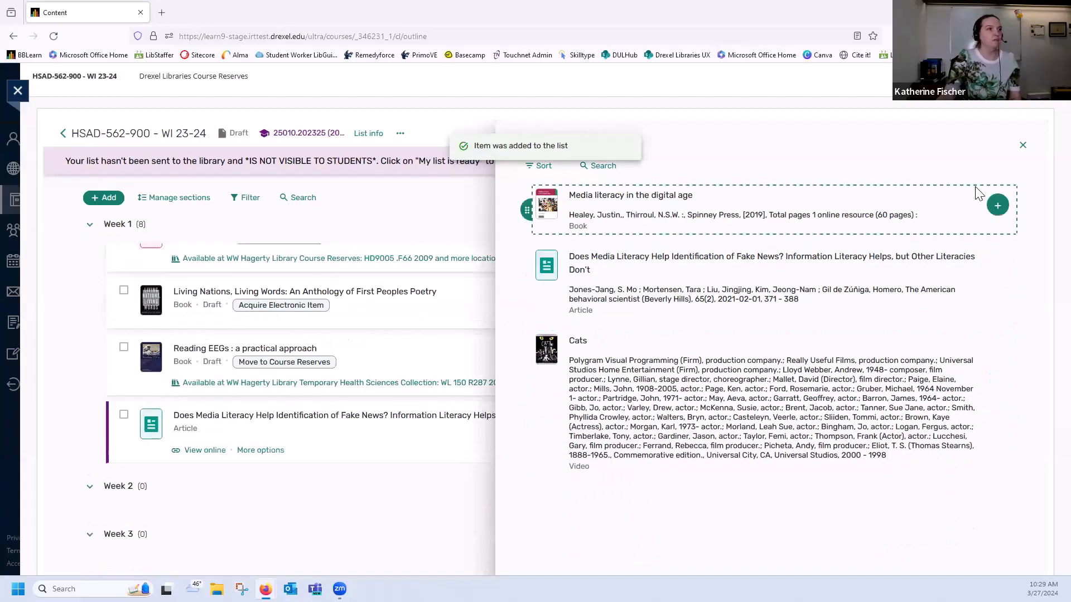
click(1022, 147)
scroll(346, 374, up, 5)
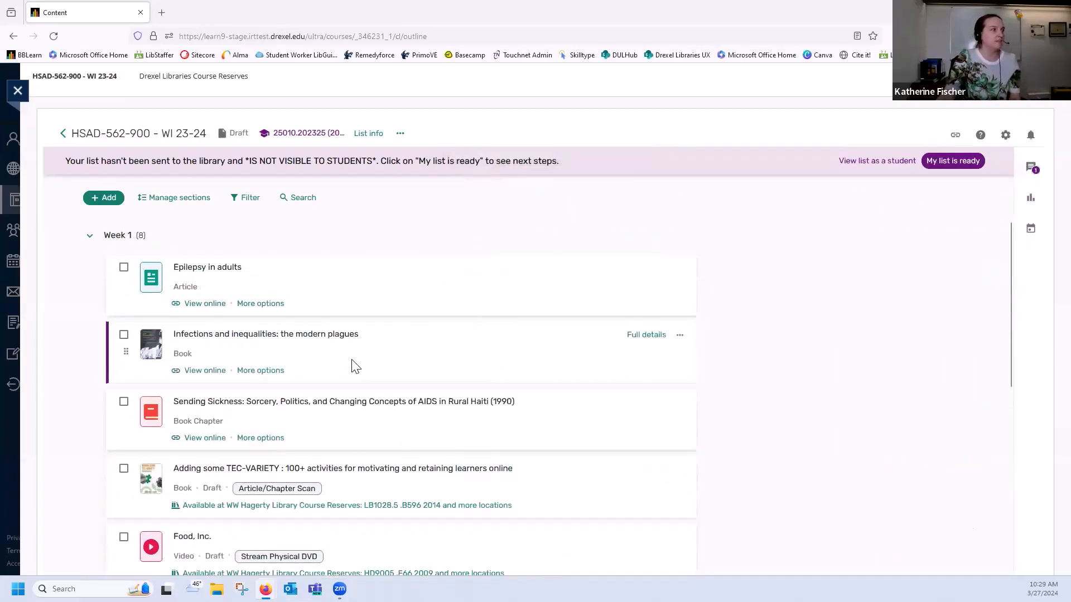
Start a file upload to the reading list and choose the Syllabus Word document from the Downloads folder
click(107, 199)
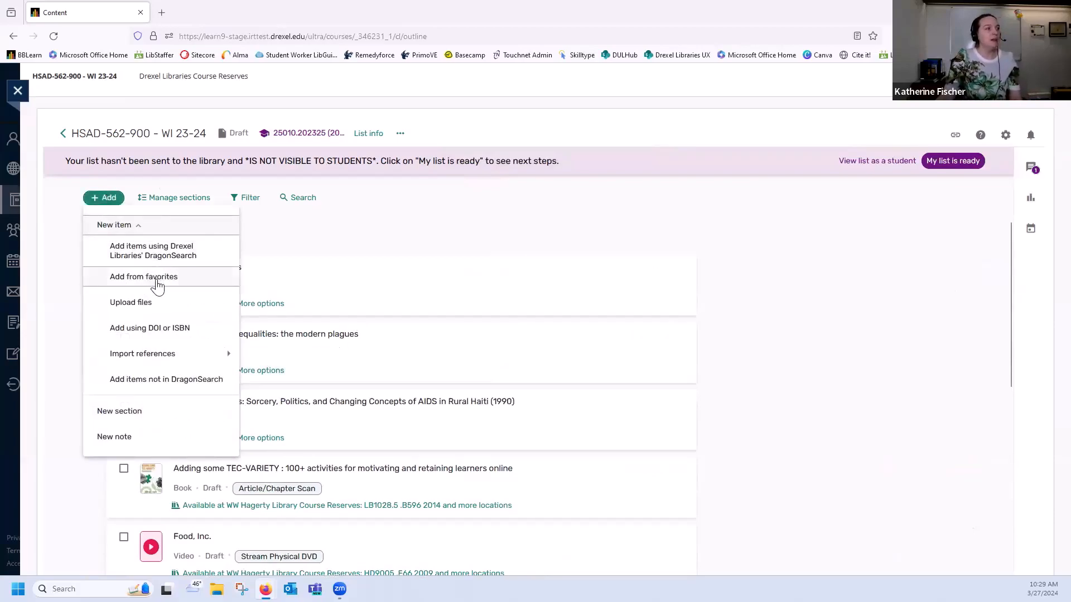
click(159, 306)
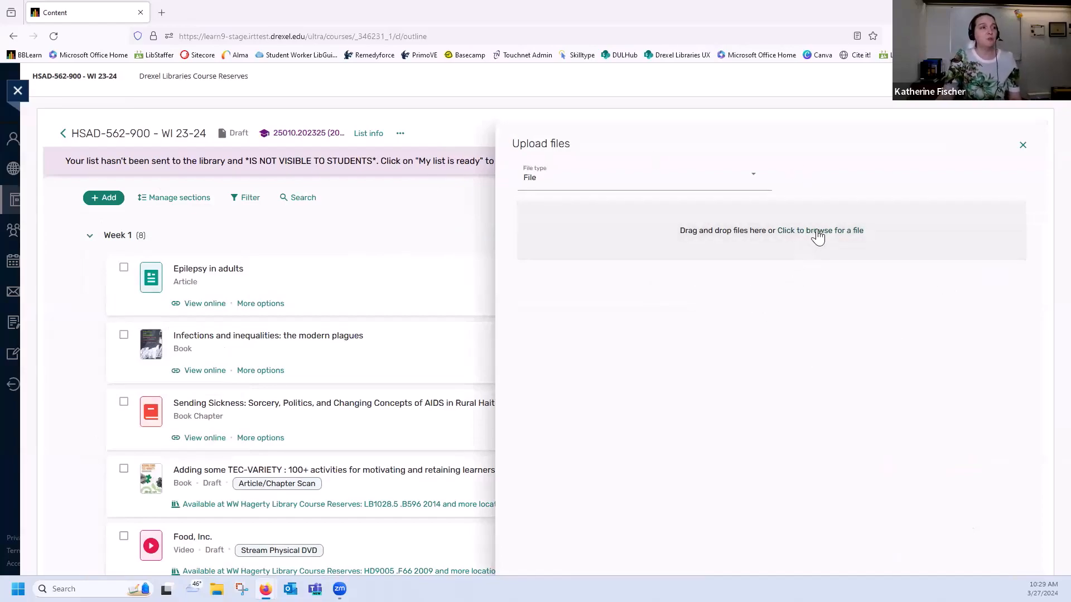
click(815, 232)
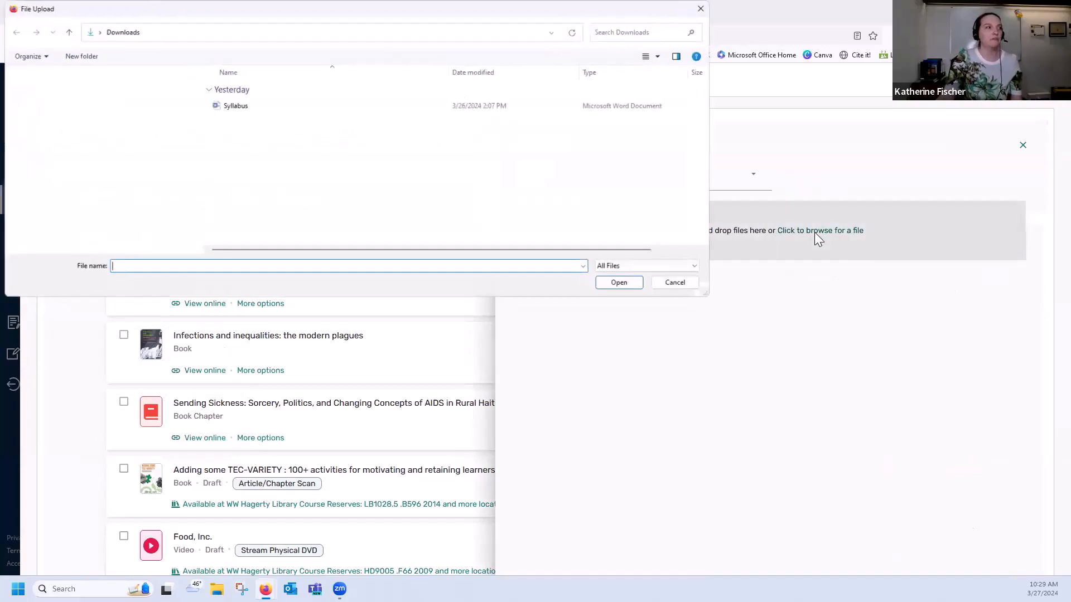
click(237, 106)
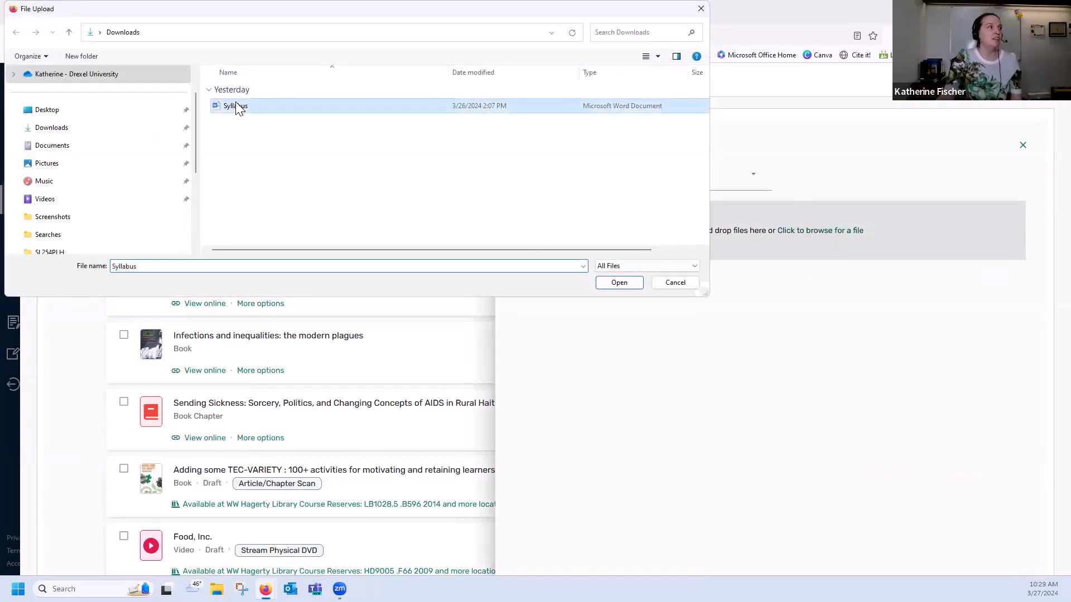
click(602, 282)
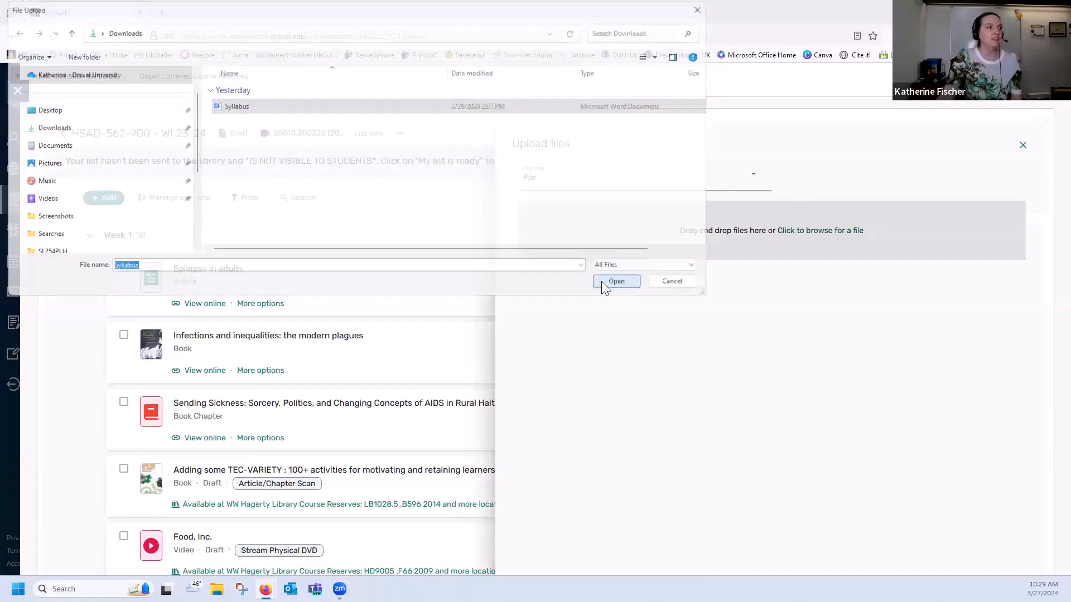
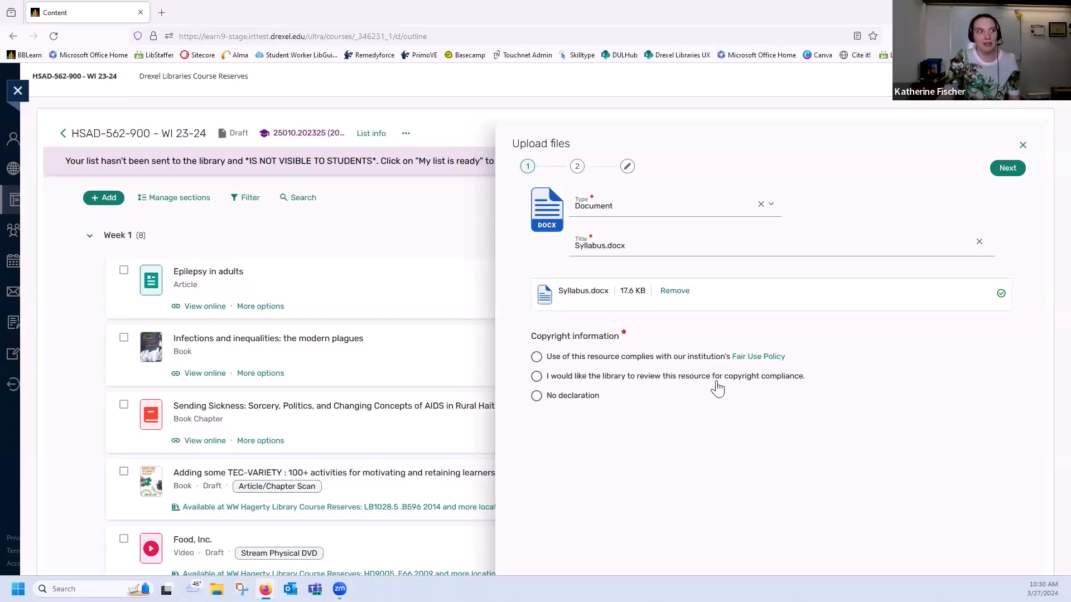
Choose "No declaration" as the copyright information for the Syllabus.docx upload and set its end date to 06/16/2024
click(582, 401)
scroll(581, 399, down, 1)
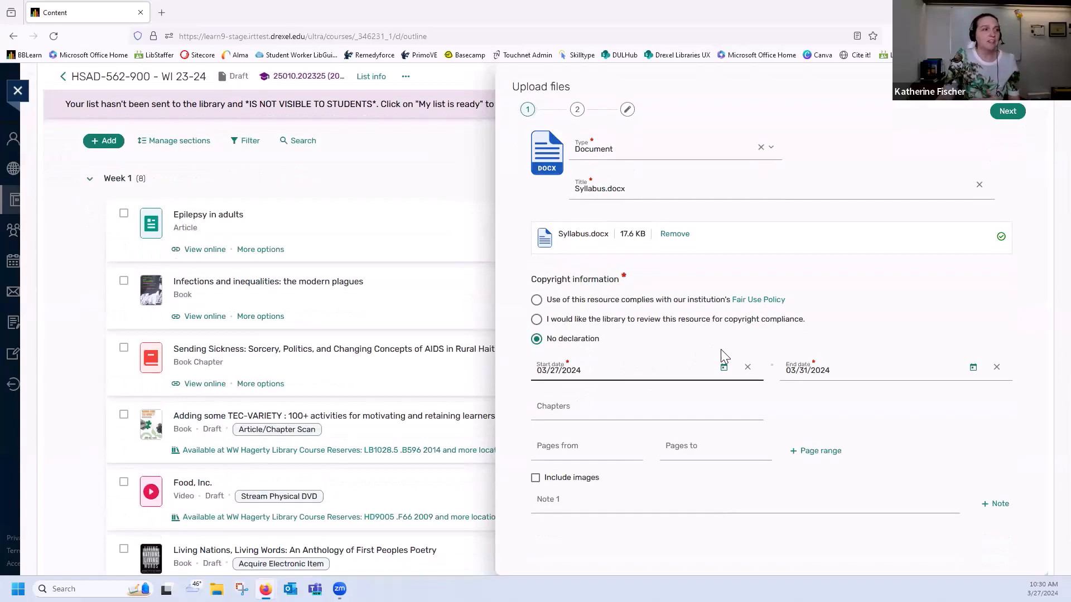
click(972, 367)
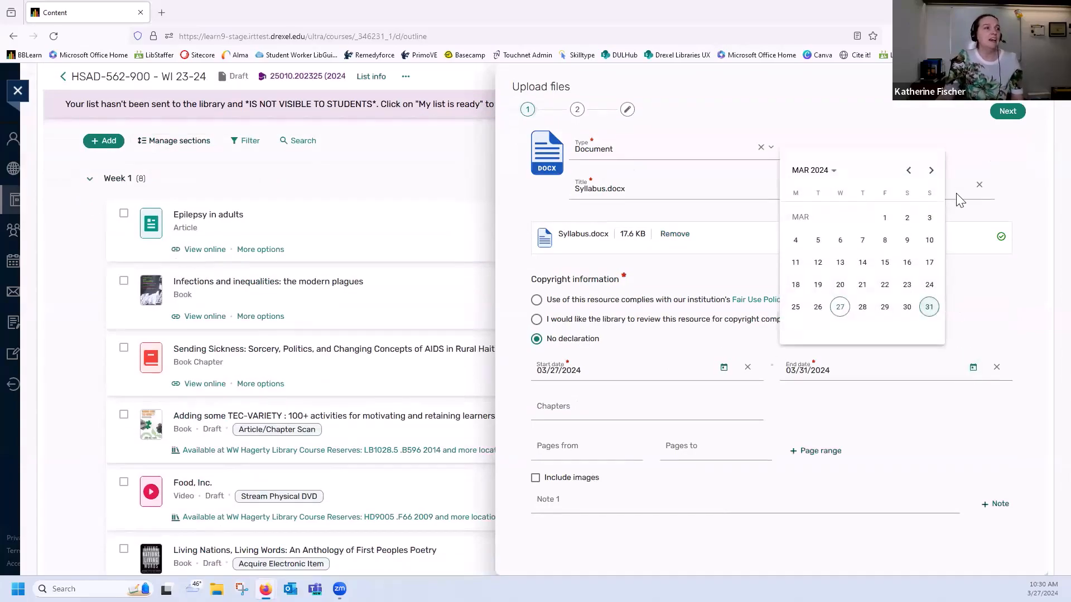
click(931, 172)
click(931, 171)
click(931, 172)
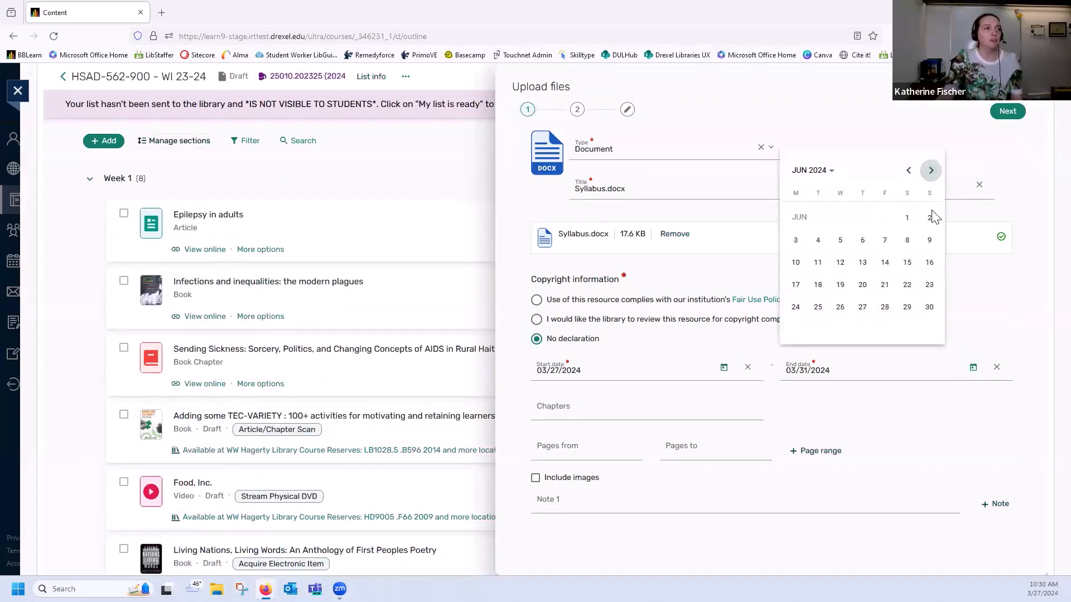
click(929, 262)
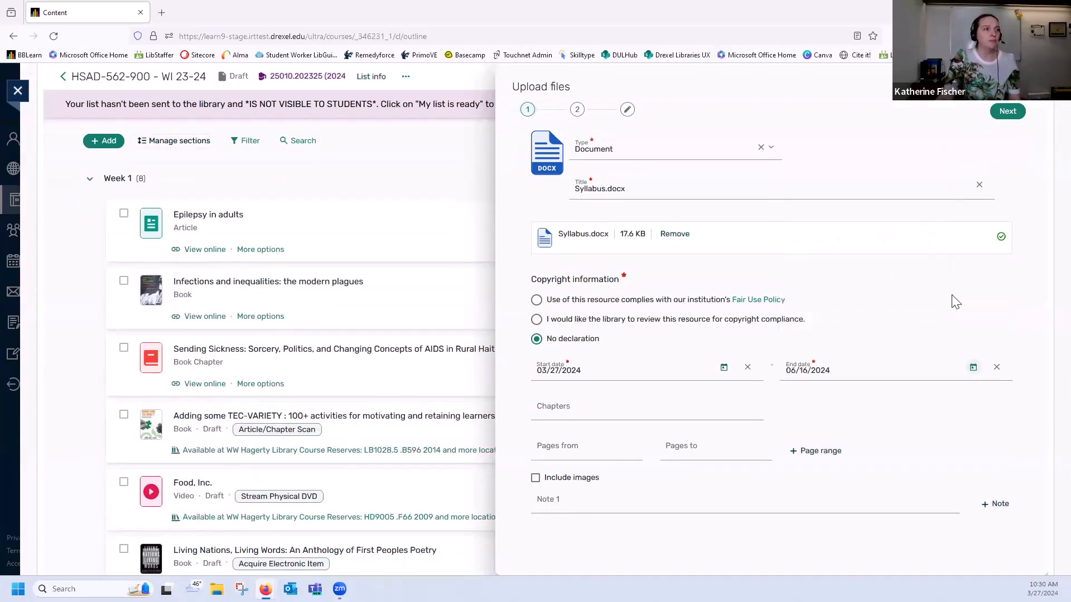
Set the syllabus page range to 1 through 2, skip the optional item details, and add the document to Week 1
click(587, 448)
text(1)
click(693, 450)
text(2)
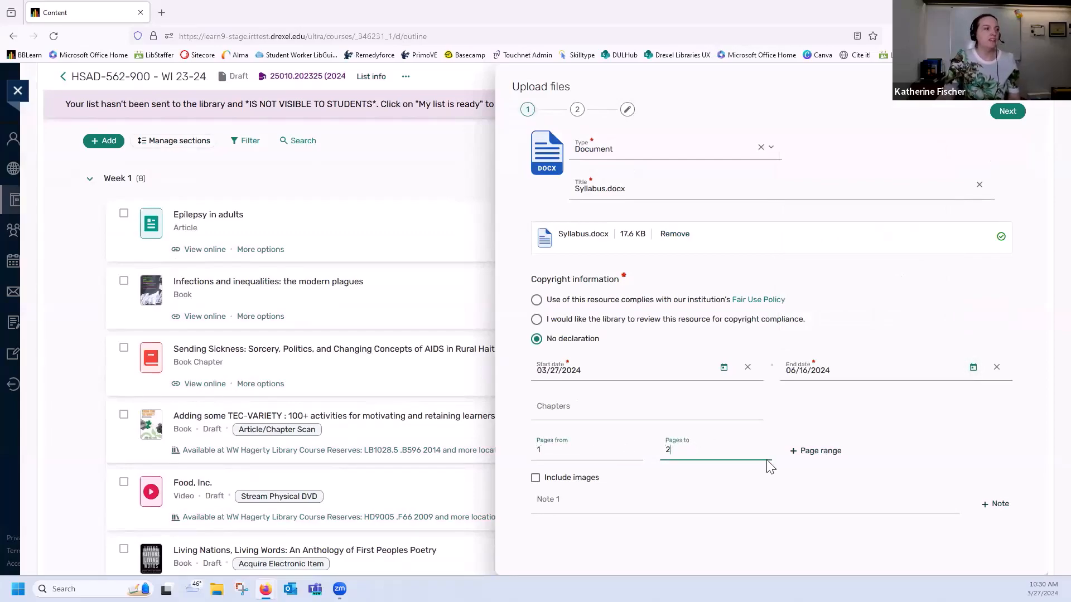
click(1010, 111)
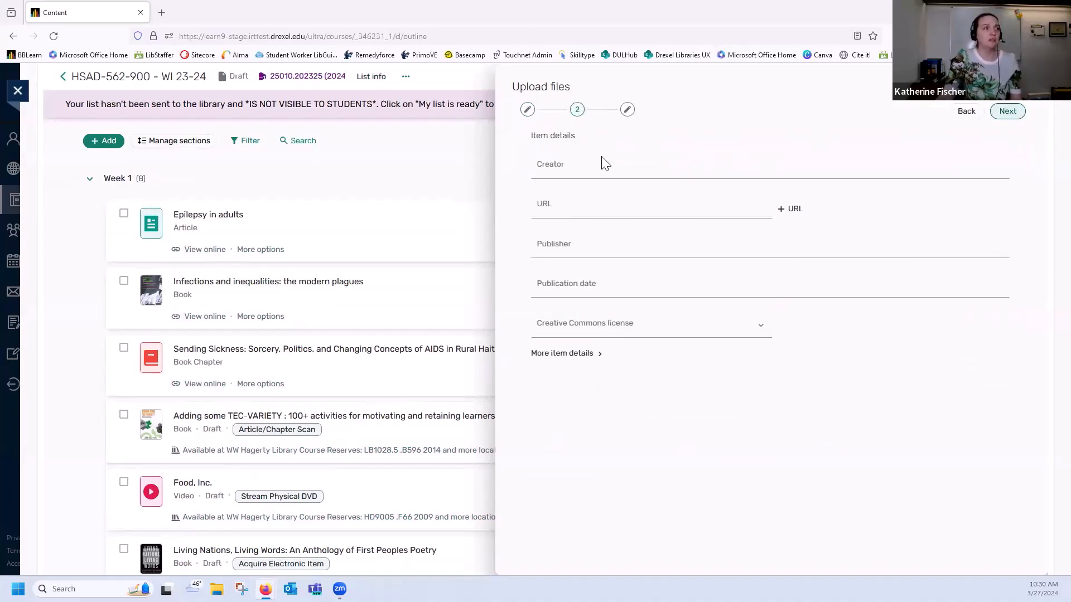
click(1007, 111)
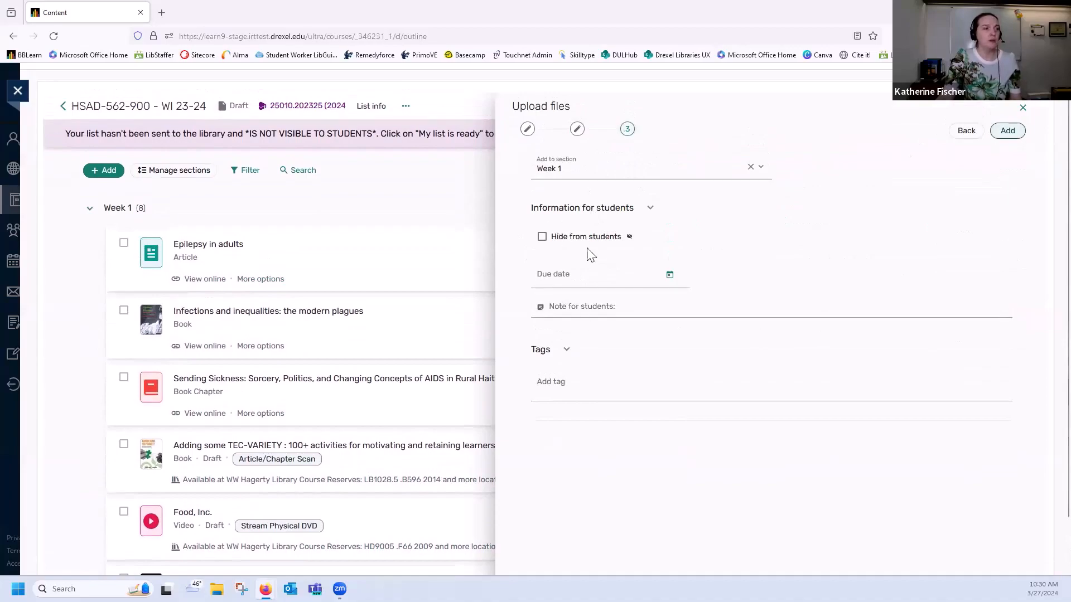
click(1007, 132)
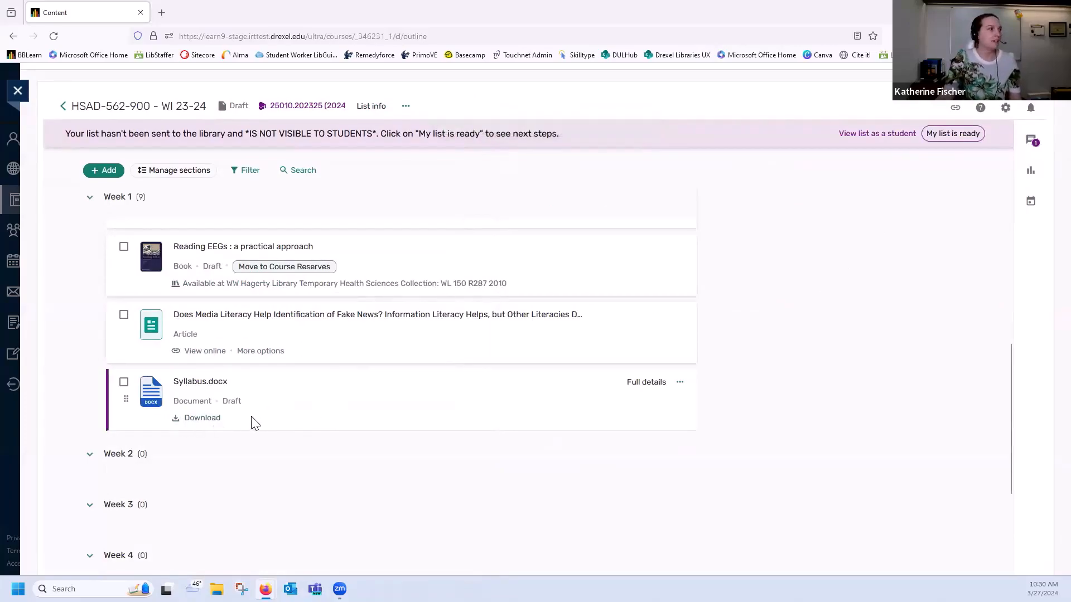
click(99, 174)
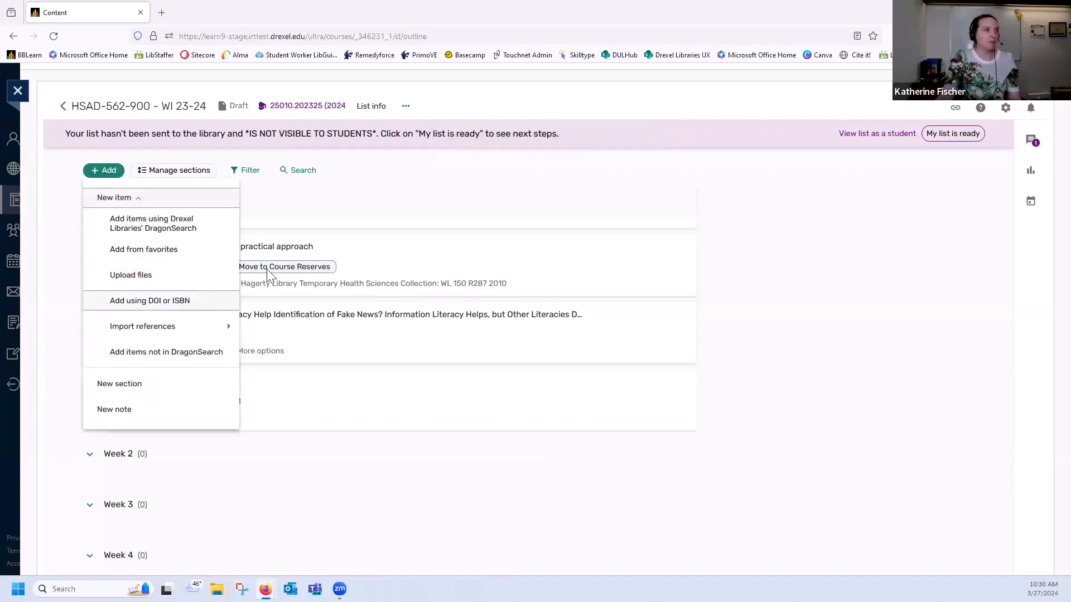
click(407, 228)
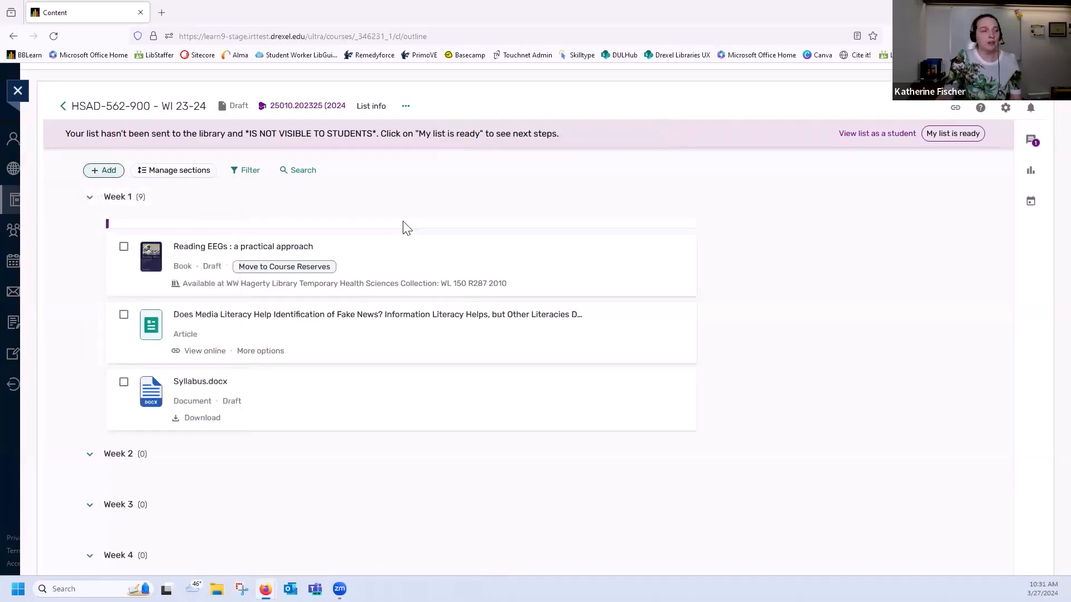
click(104, 172)
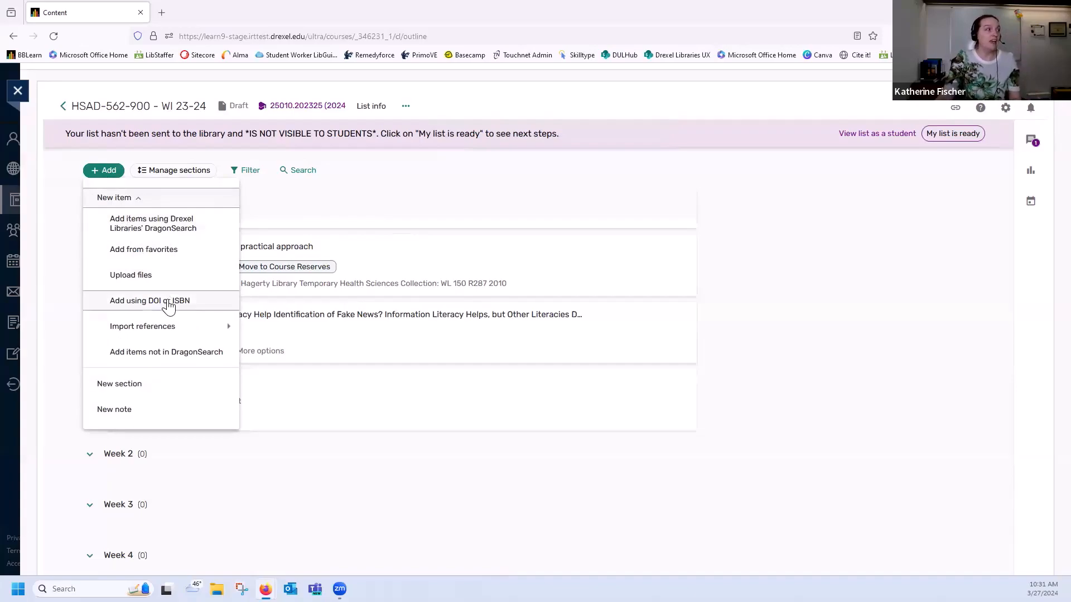
click(167, 301)
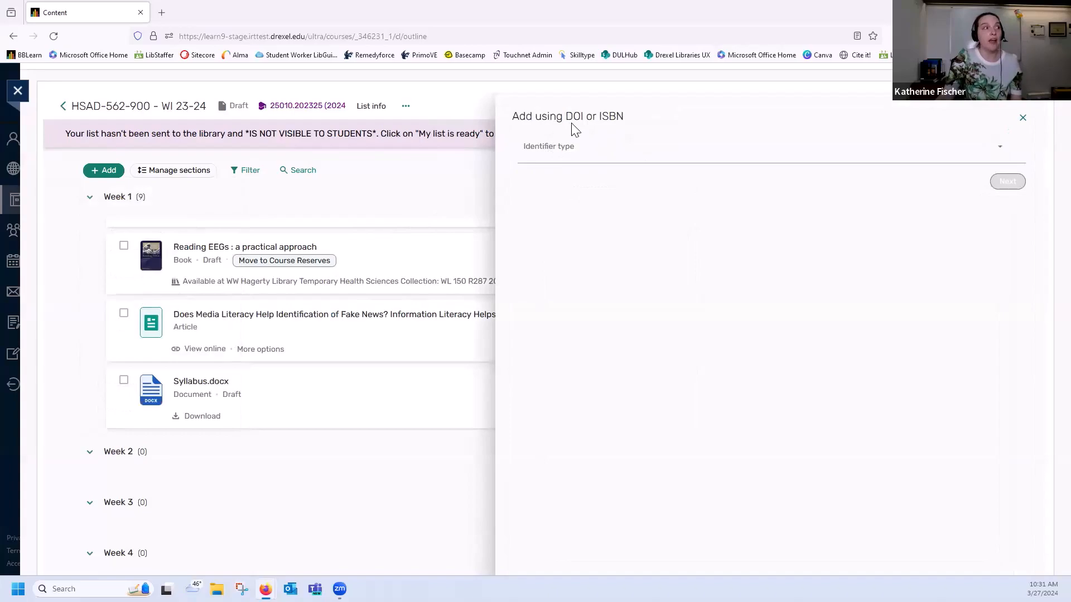
click(583, 153)
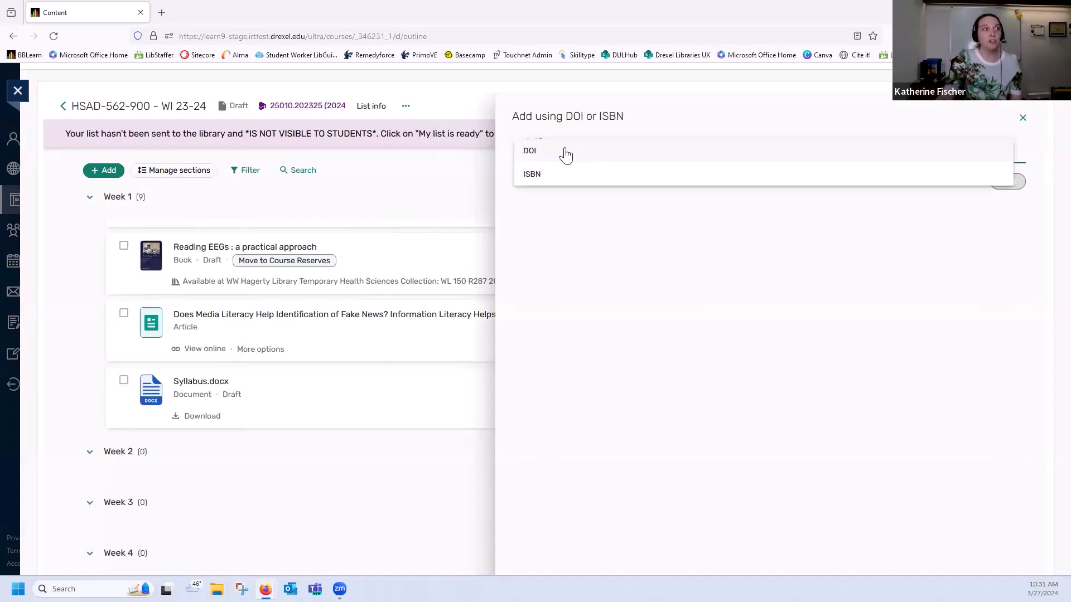
click(566, 154)
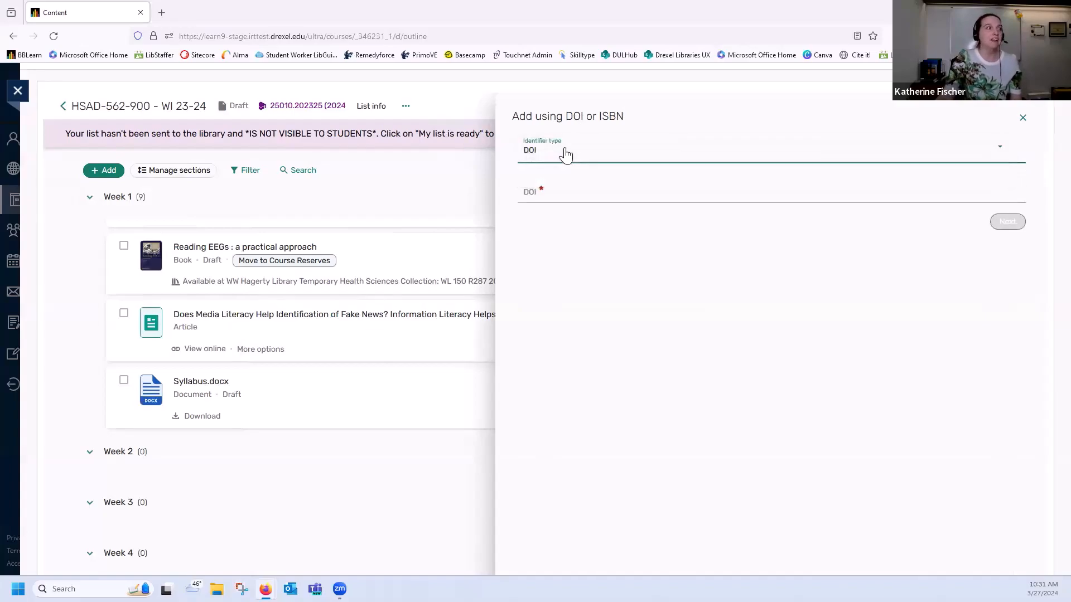
click(583, 192)
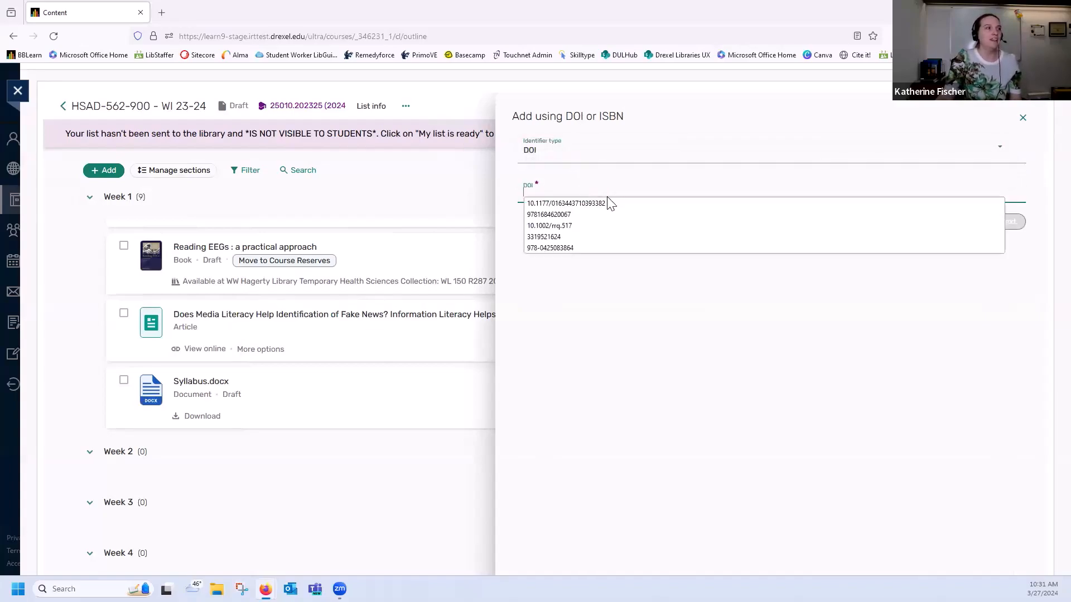
click(608, 203)
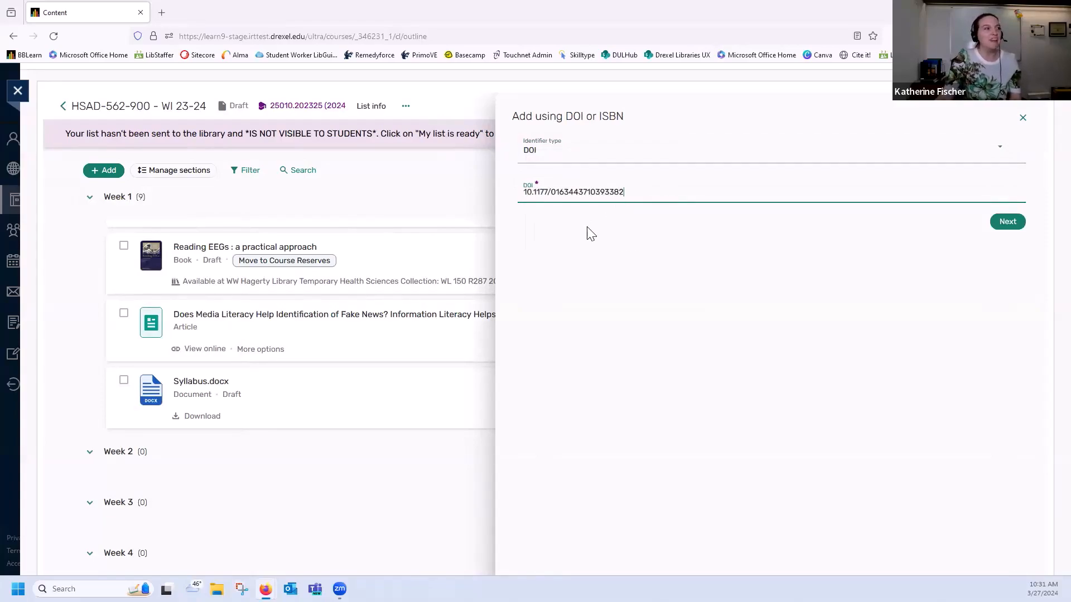
click(1007, 221)
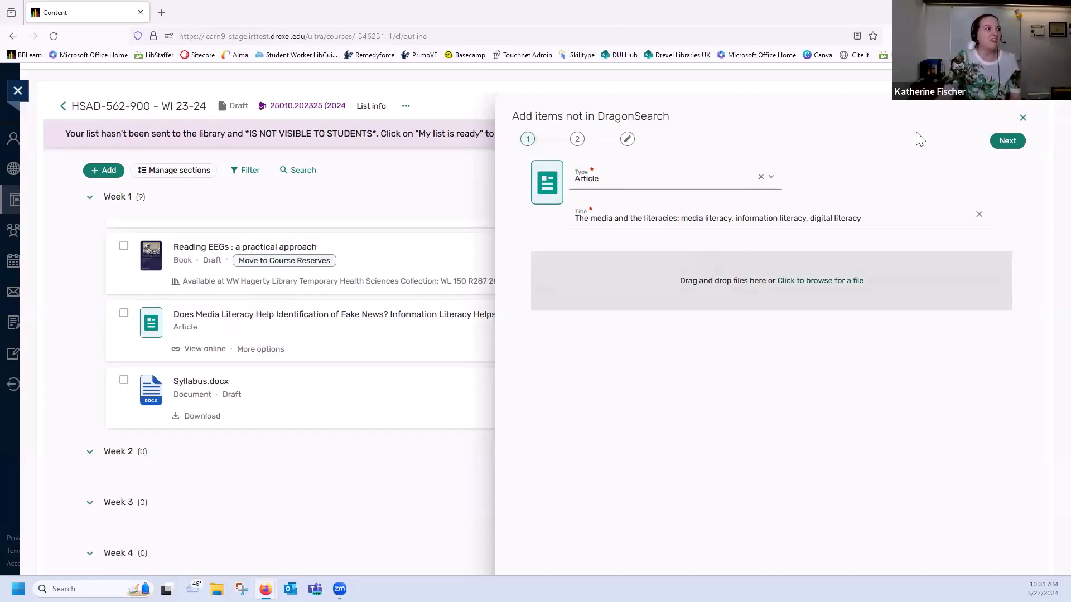
Accept the retrieved article details, assign the article to the Week 2 section, and add it to the list
click(1007, 140)
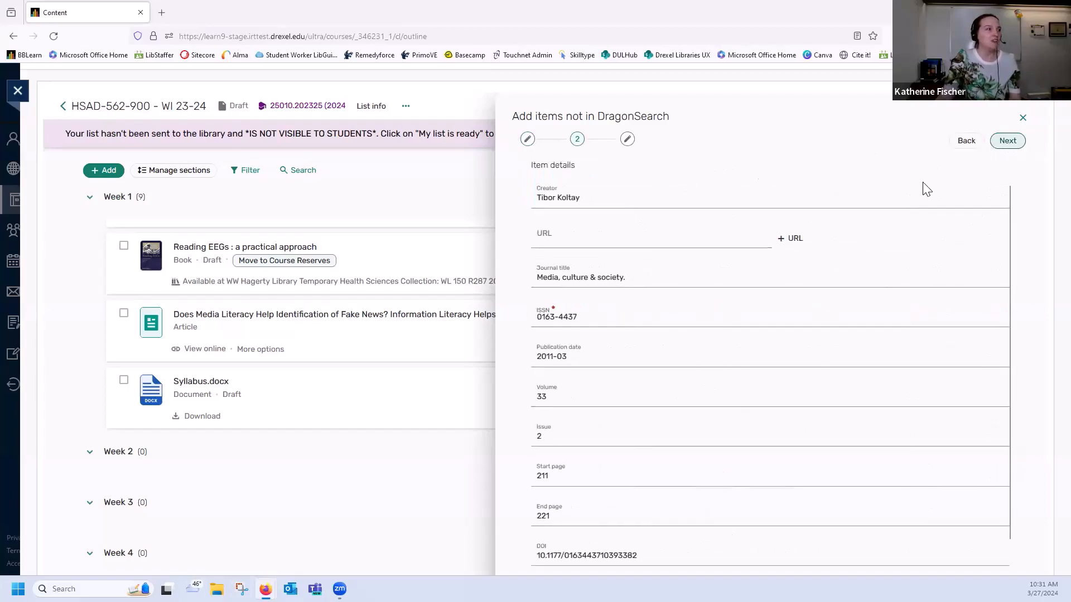
click(1006, 143)
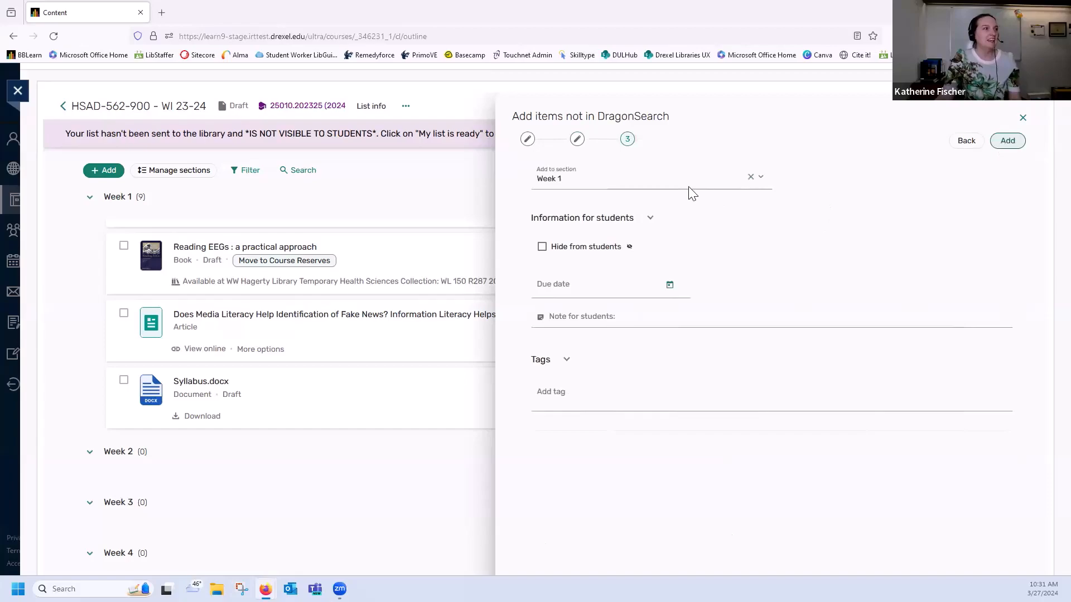
click(677, 178)
click(660, 229)
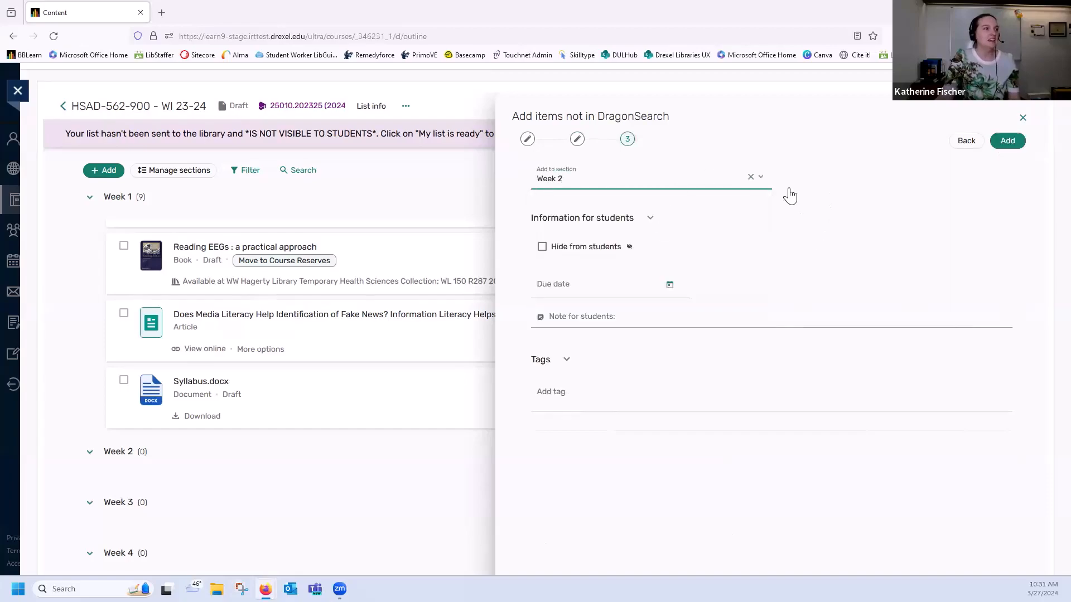
click(1014, 144)
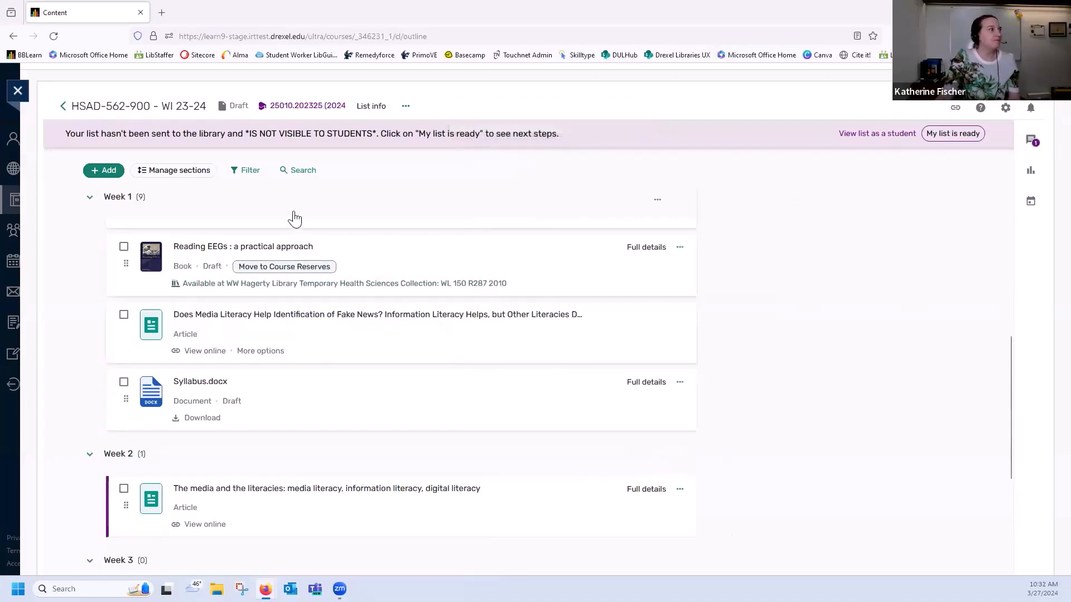
Open the import of references from a file, view the available file types, and close it without importing
click(106, 173)
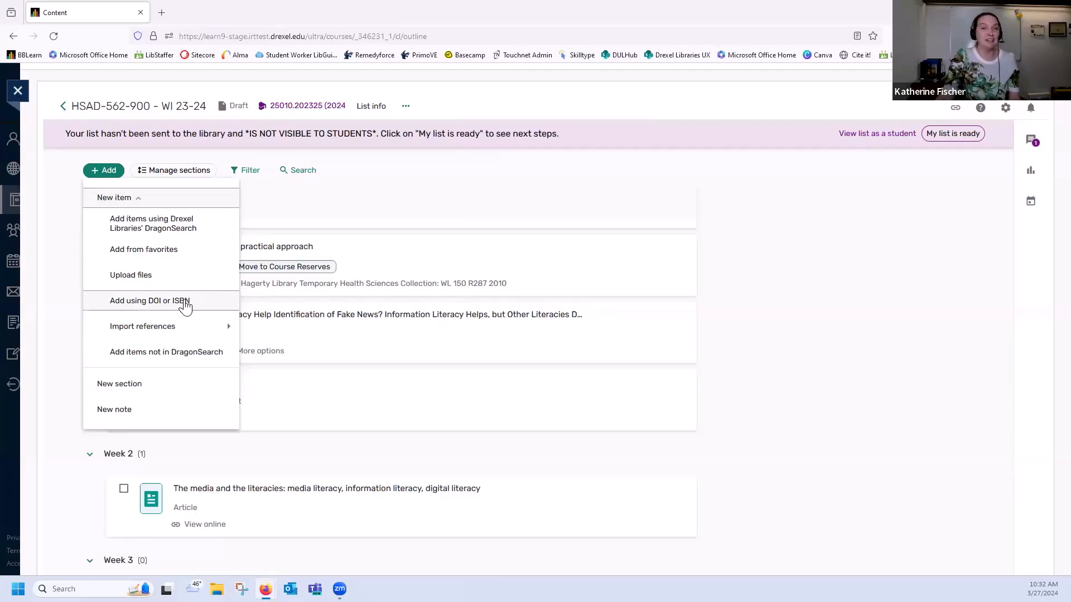
mouse_move(191, 332)
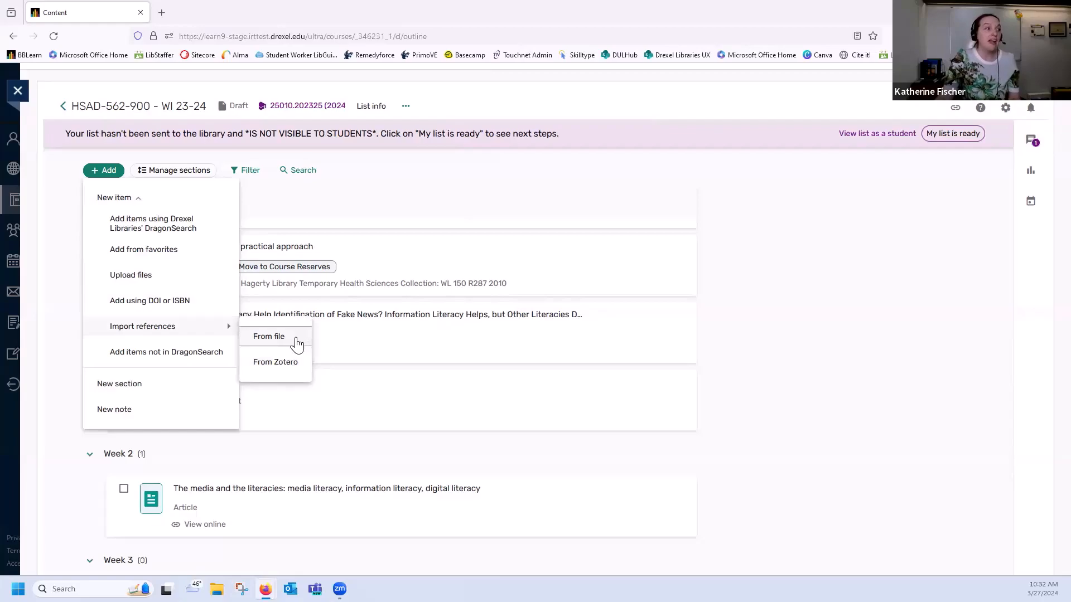
click(297, 337)
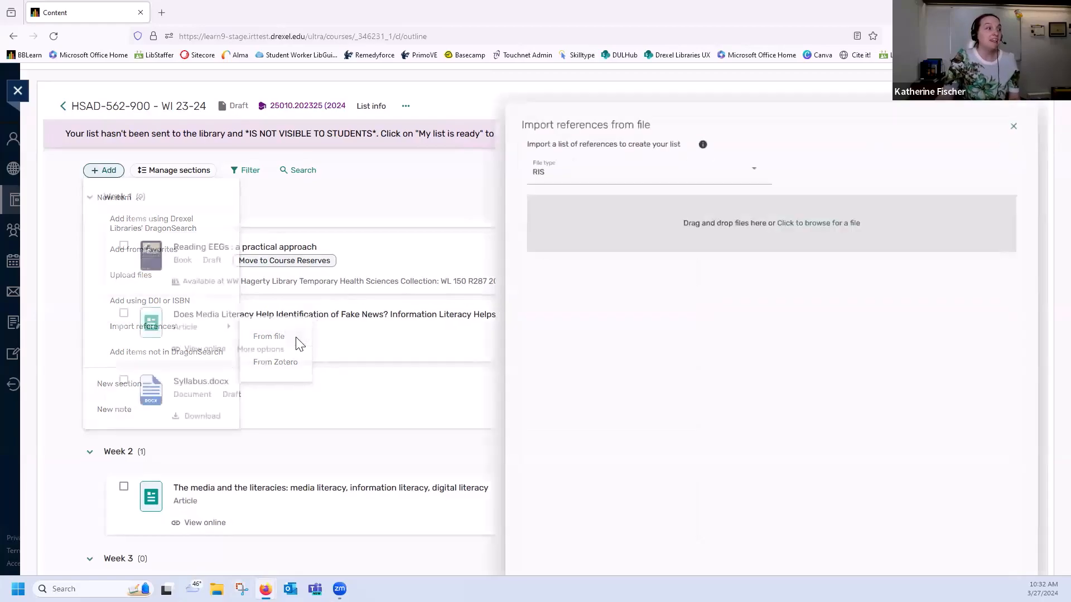
click(621, 169)
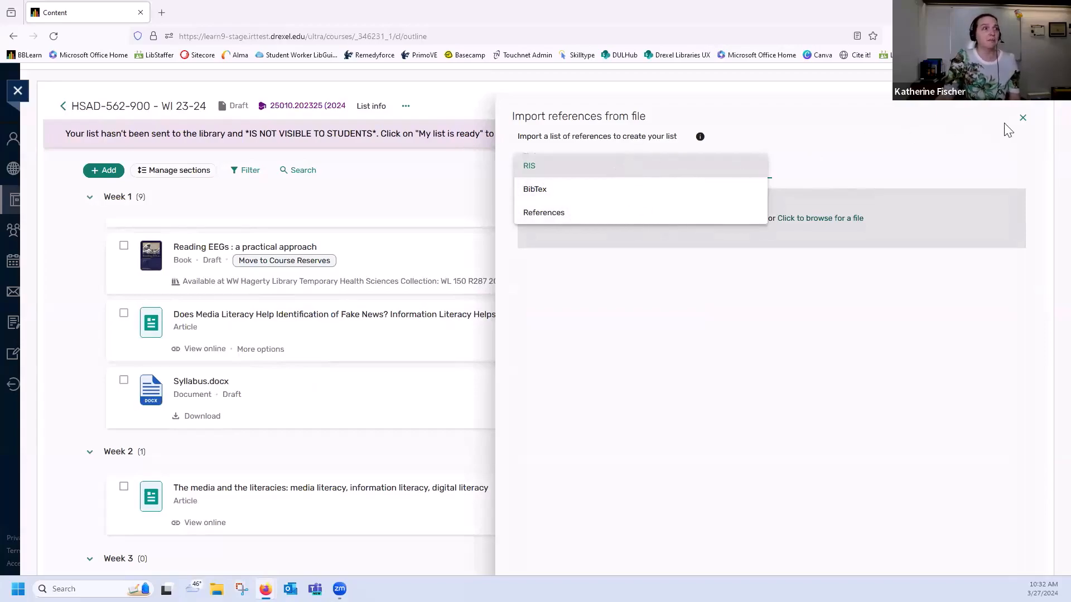
click(1030, 123)
click(1029, 123)
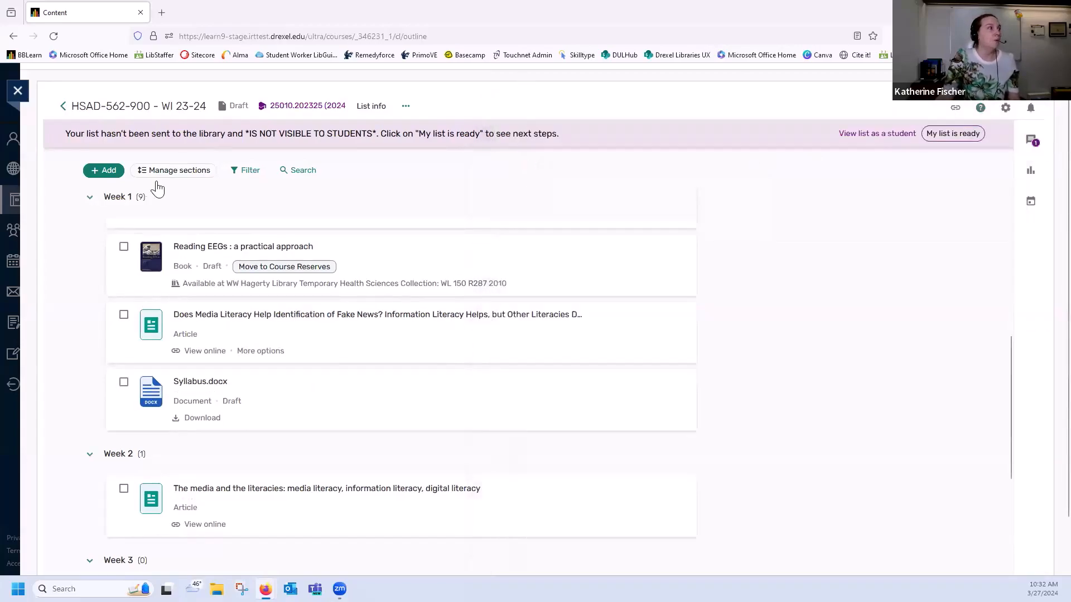
Review the Zotero import option, check the Zotero account connection in the reference manager settings, and close them
click(109, 172)
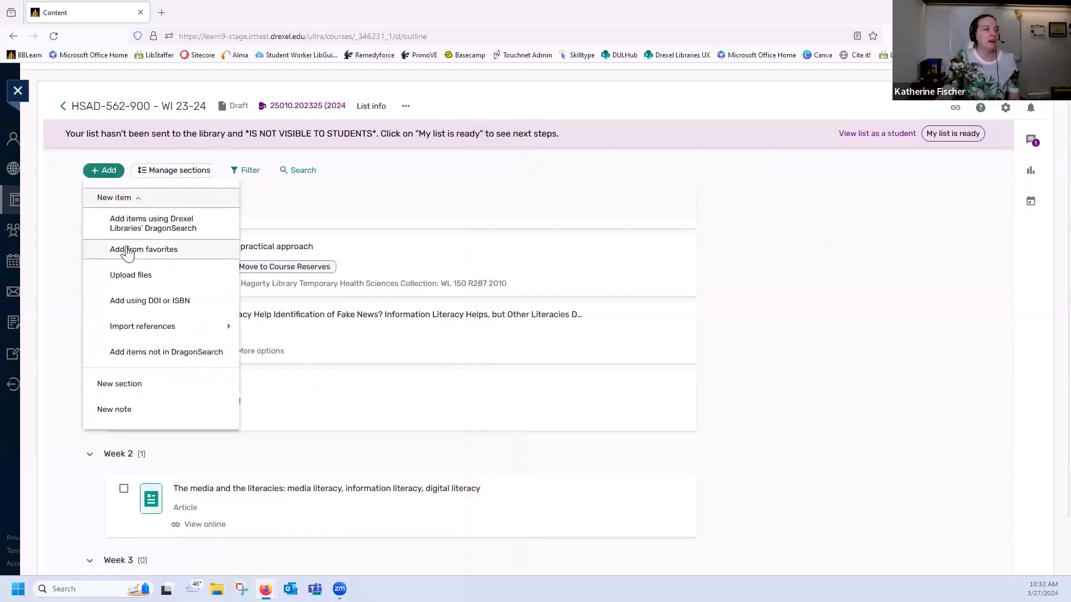
mouse_move(146, 335)
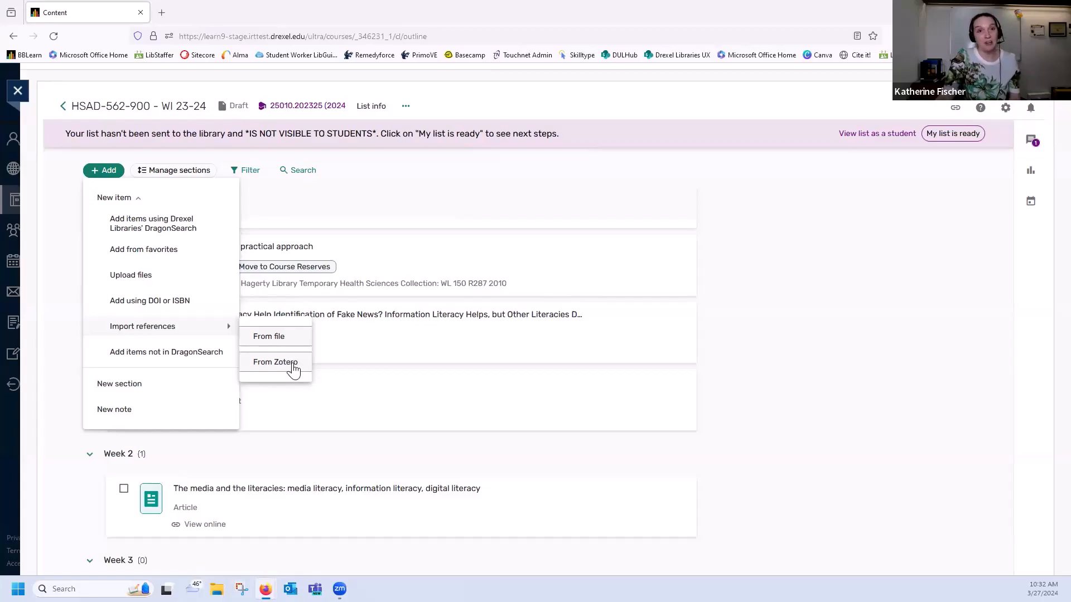
click(722, 197)
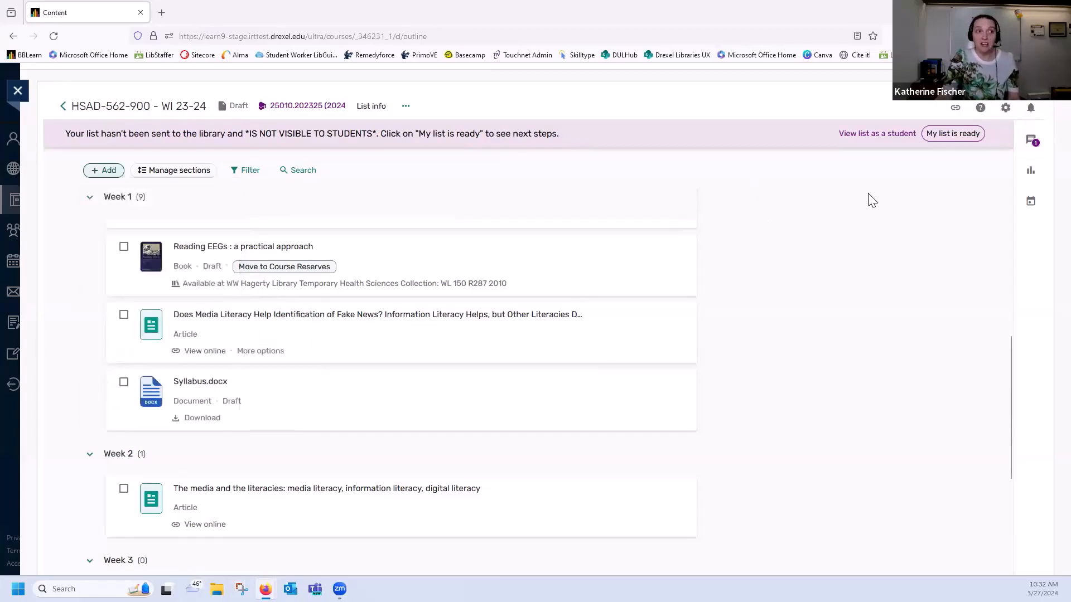
click(1012, 116)
click(969, 186)
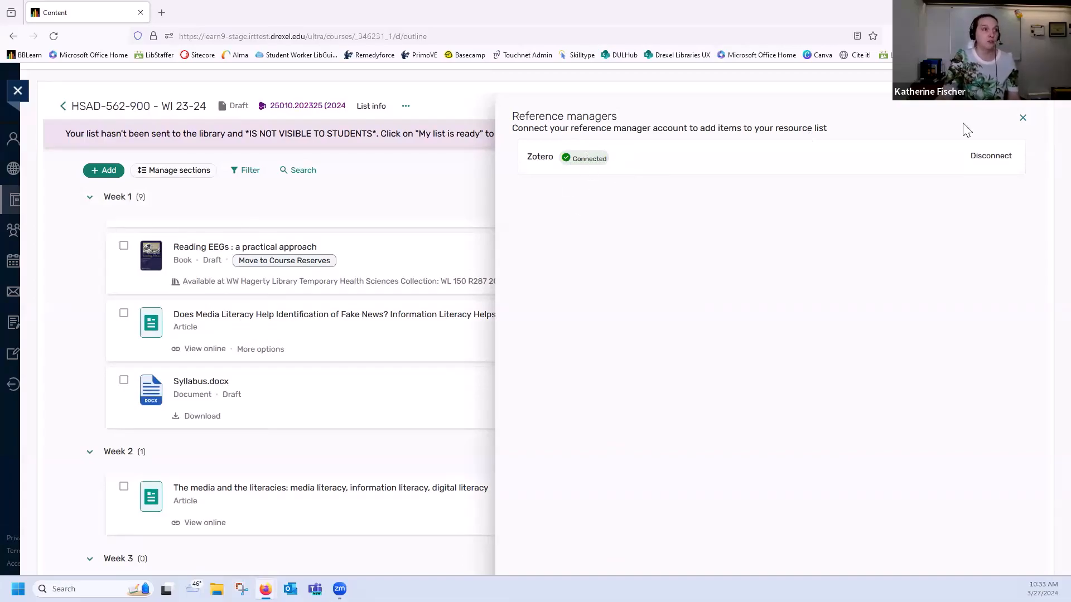
click(1021, 120)
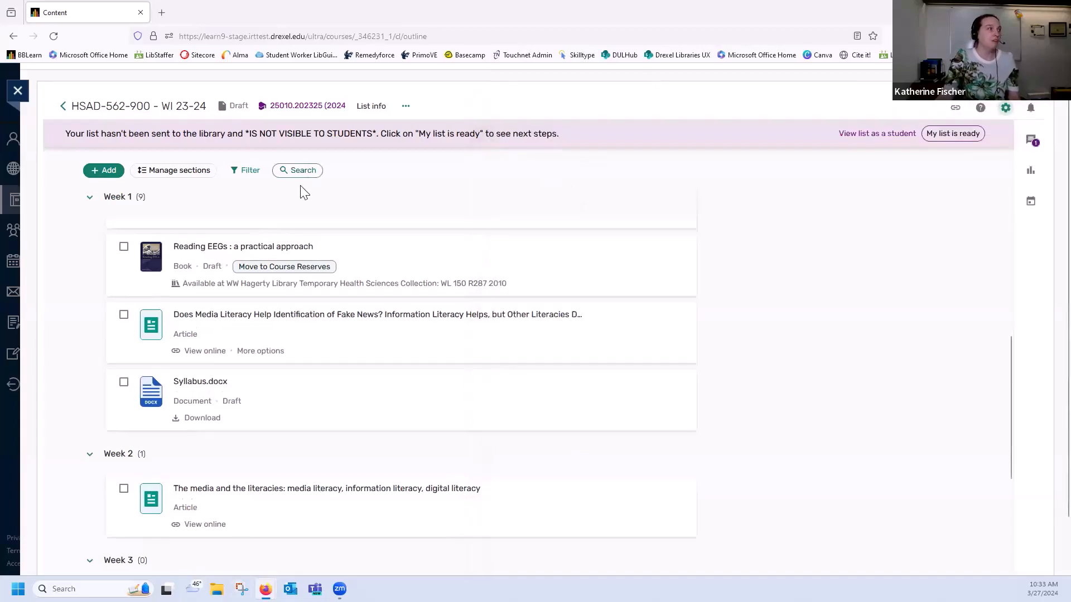
Import the Zotero article "Understanding Social Media Literacy: A Systematic Review of the Concept and Its Competences" into Week 1, and close the Zotero import
click(104, 171)
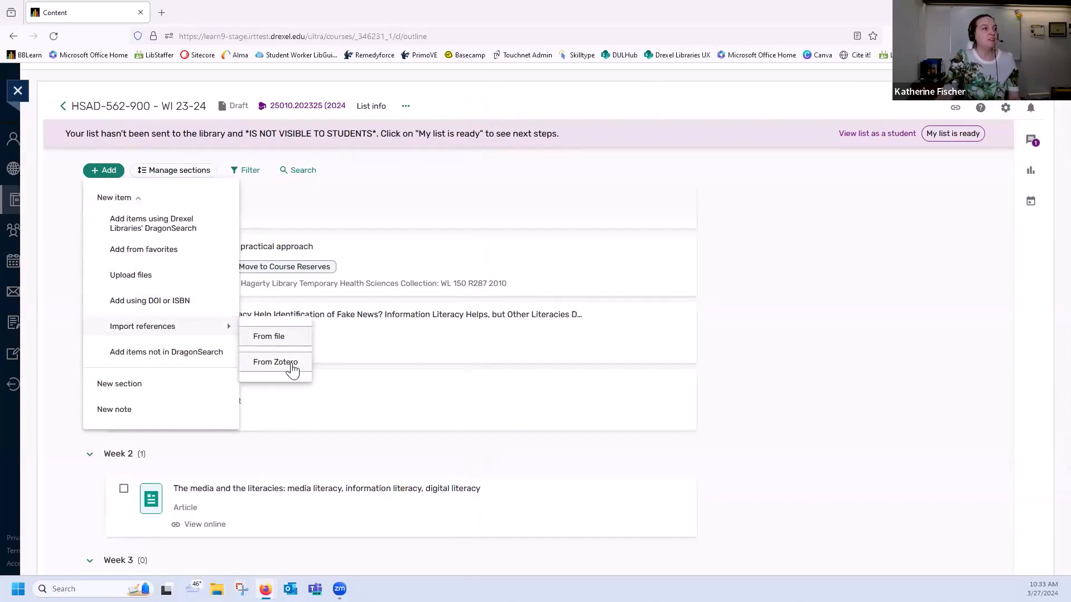
click(276, 362)
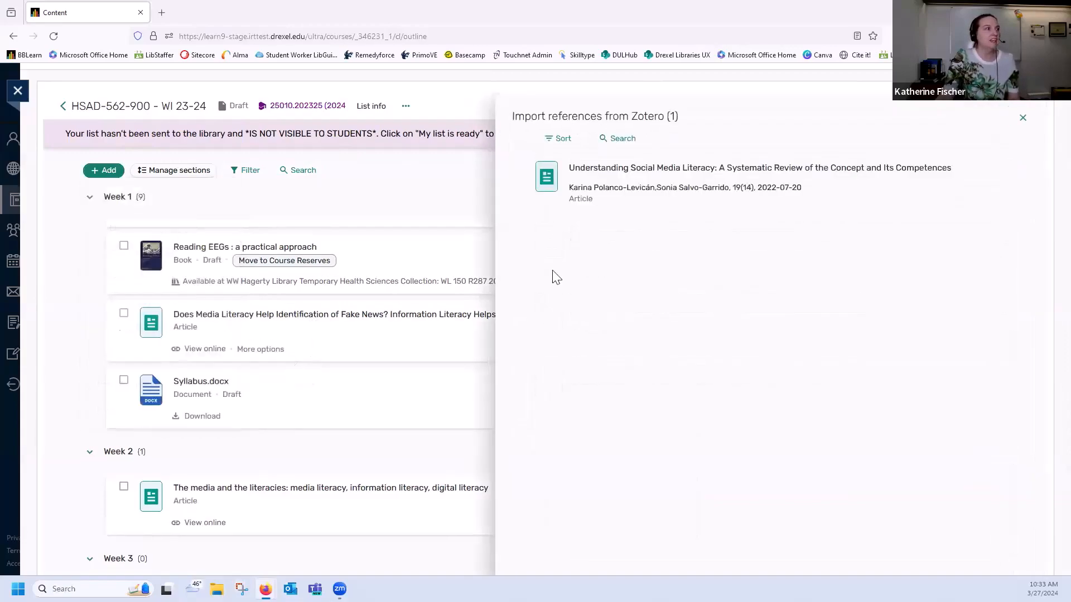
mouse_move(748, 203)
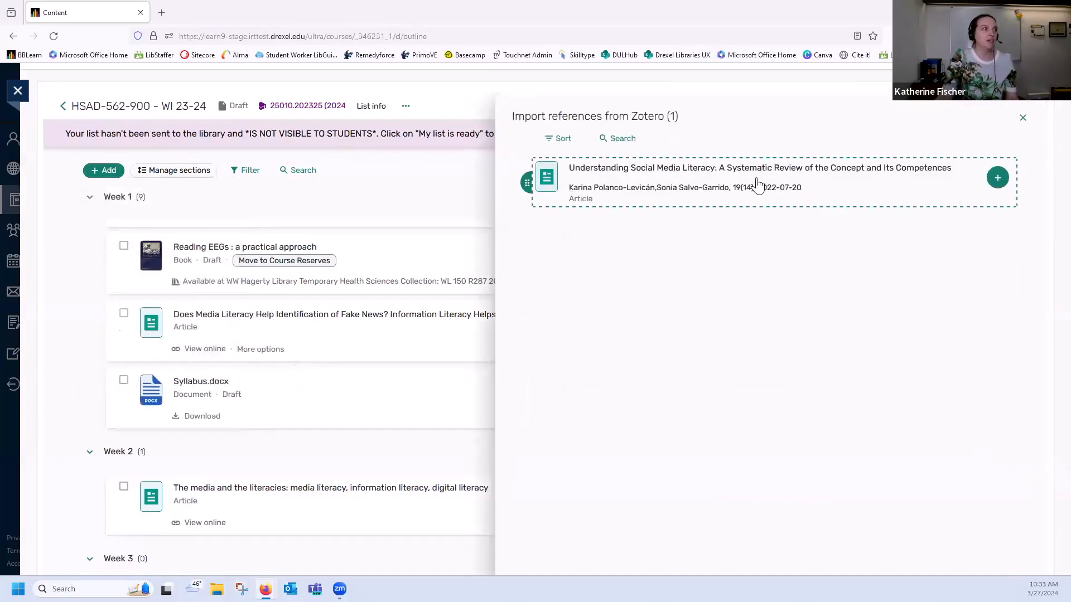
click(997, 177)
click(770, 258)
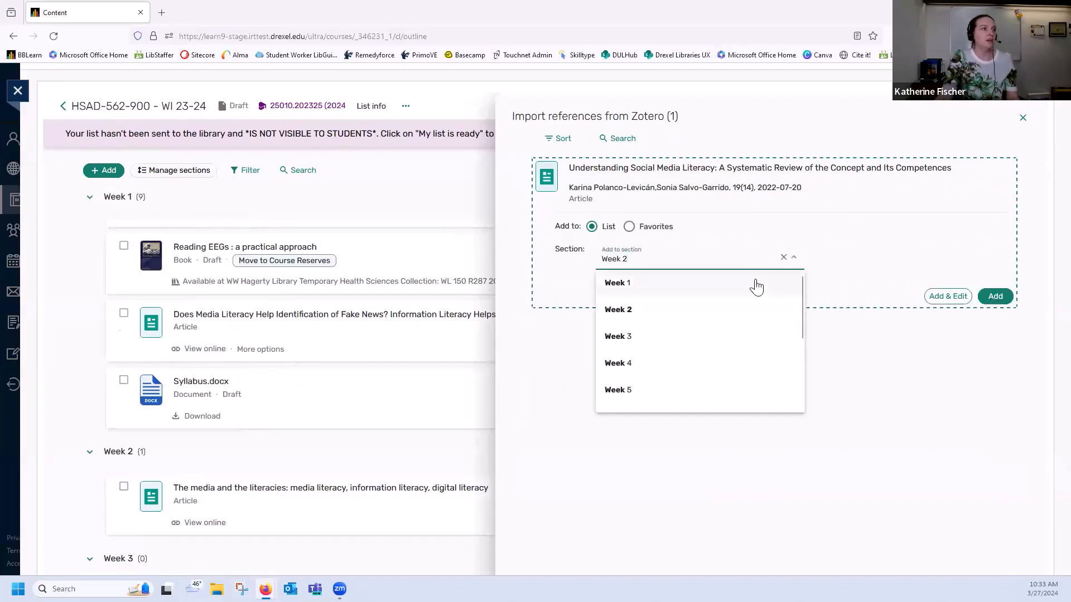
click(755, 284)
click(996, 297)
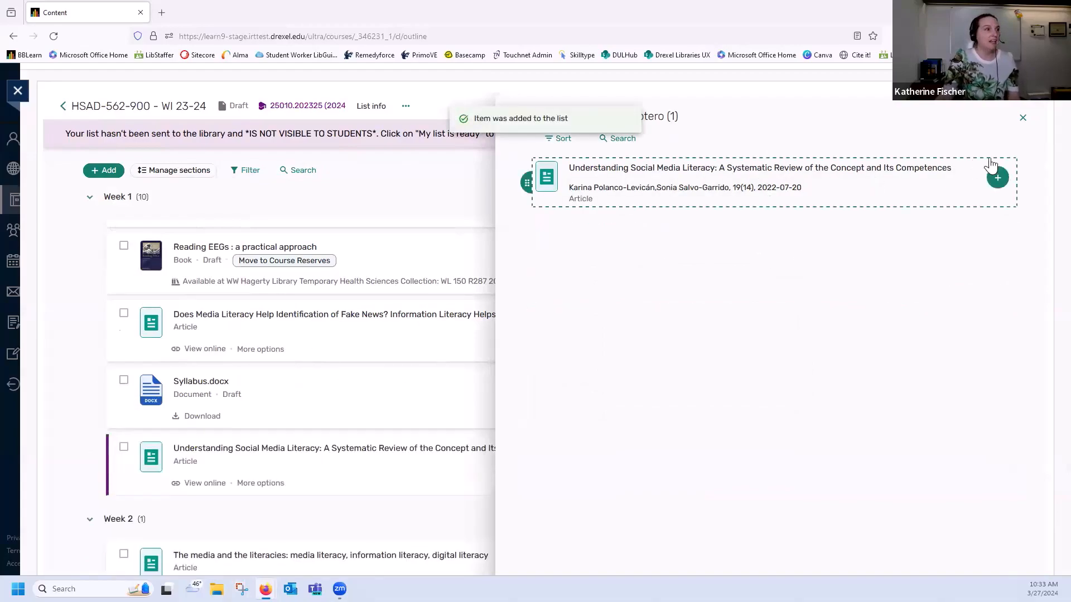
click(1023, 118)
Start adding an item not in DragonSearch, browse the available item types, and set the type to Book
click(110, 170)
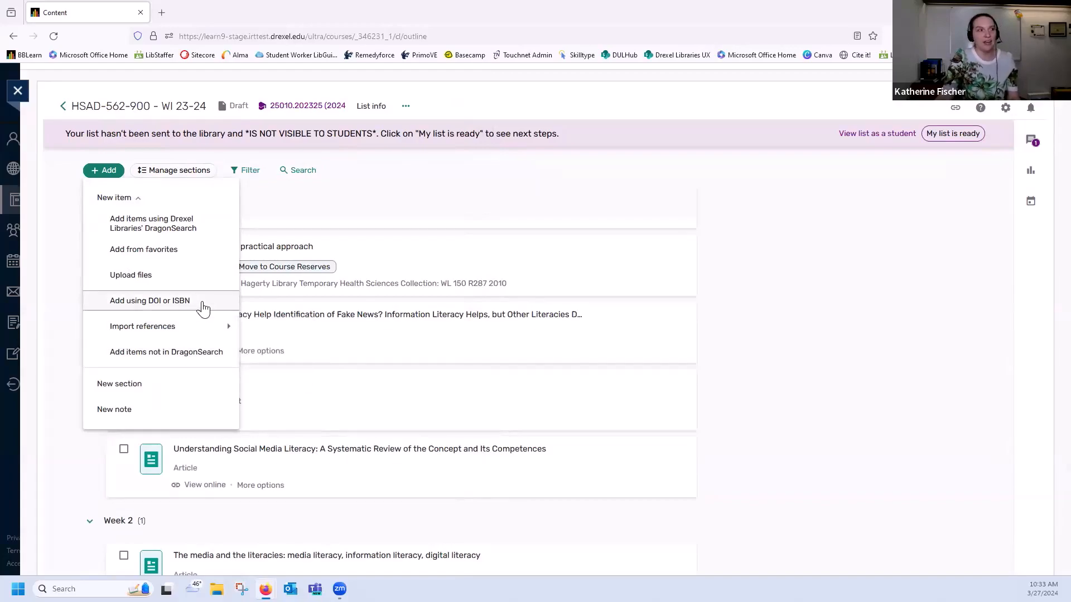
click(204, 353)
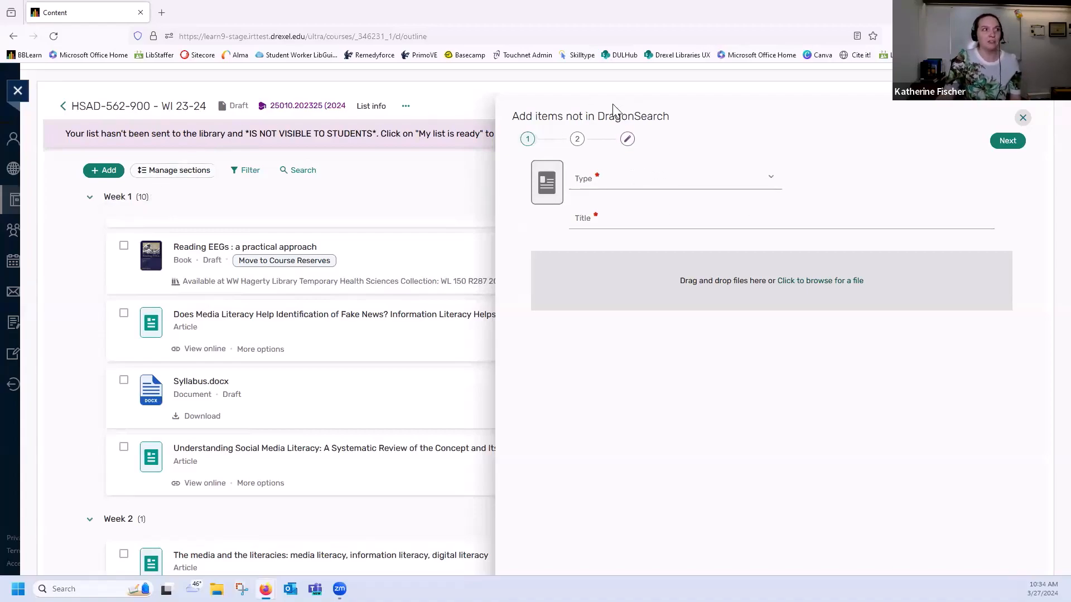
click(626, 176)
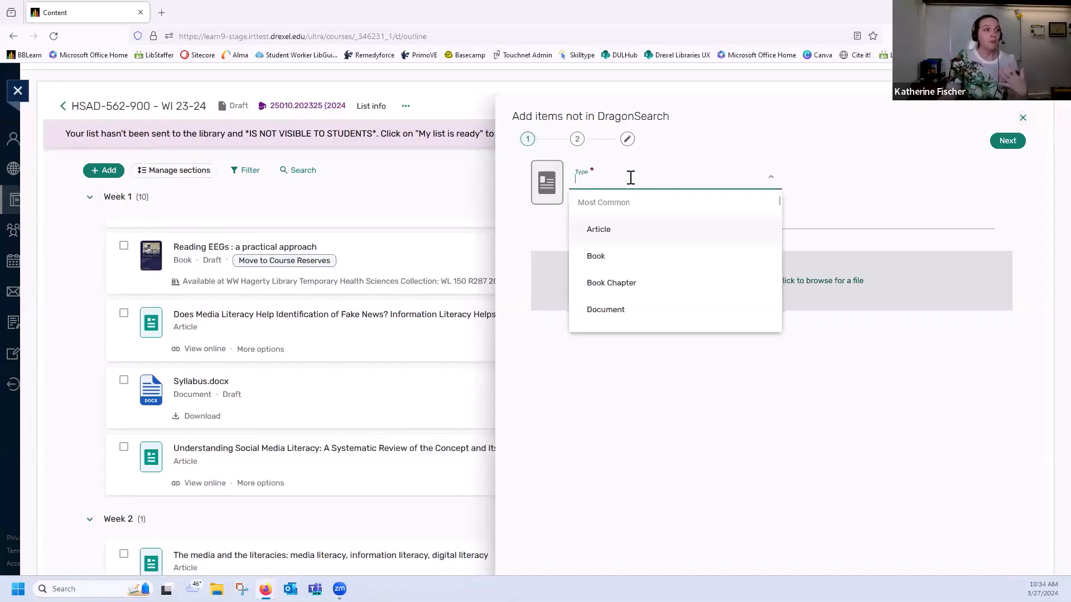
click(639, 260)
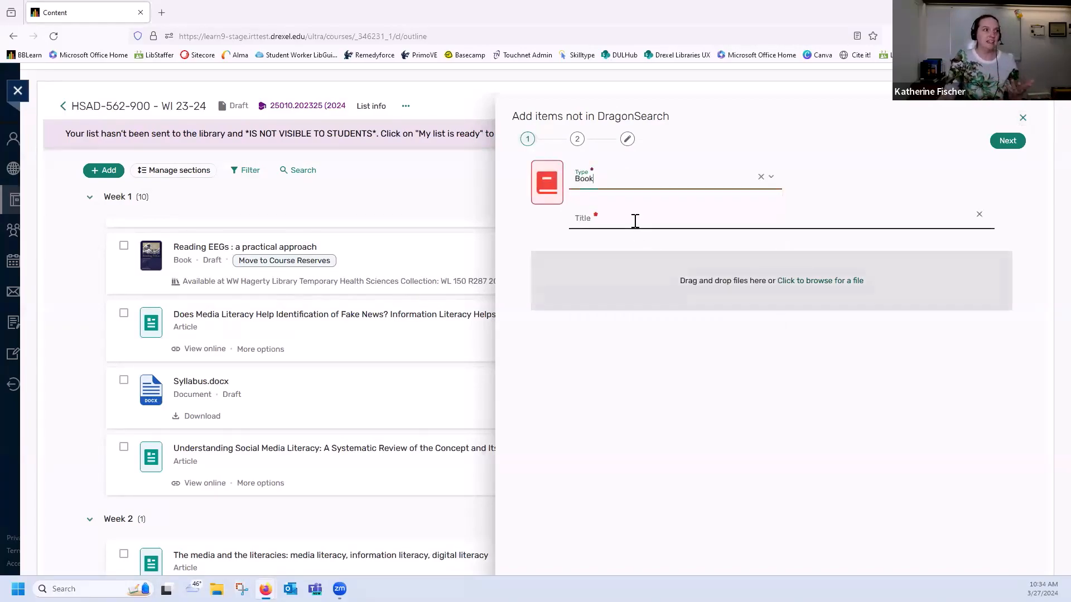
click(635, 221)
click(634, 185)
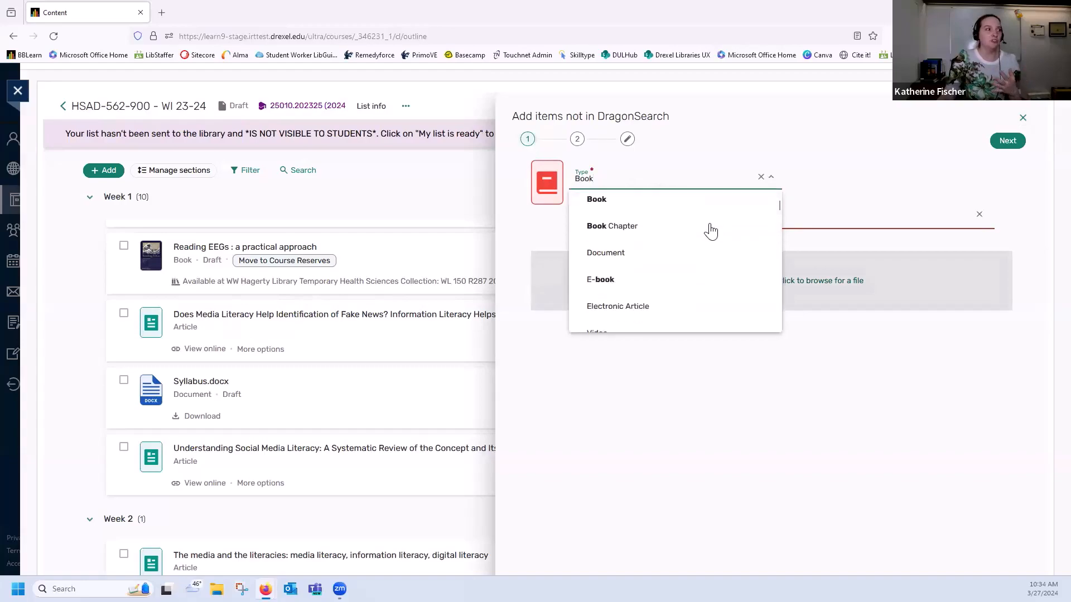
scroll(711, 231, down, 10)
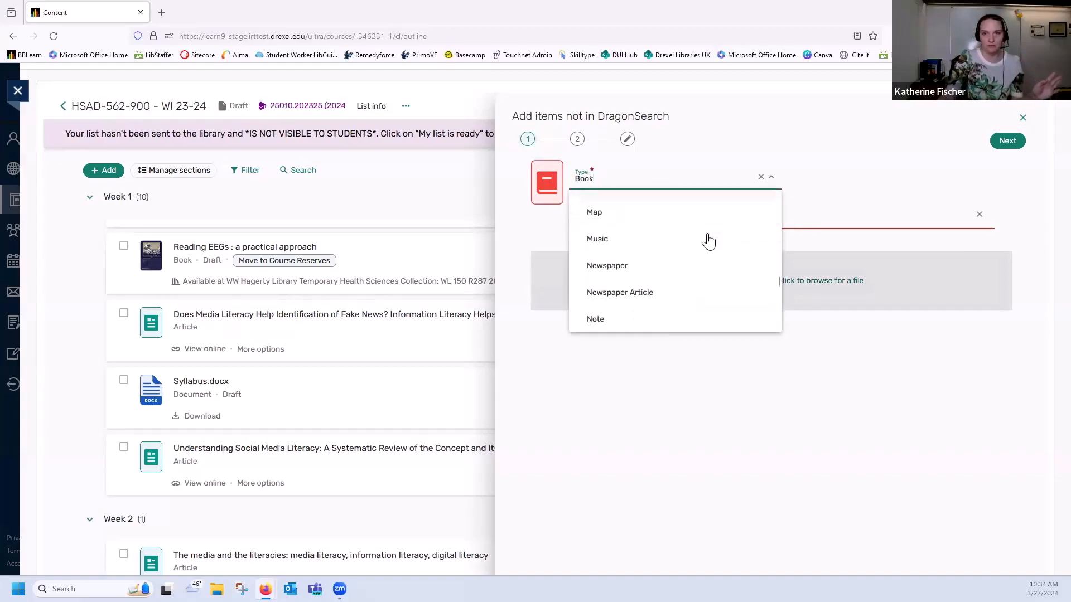
scroll(708, 241, down, 5)
scroll(708, 296, up, 6)
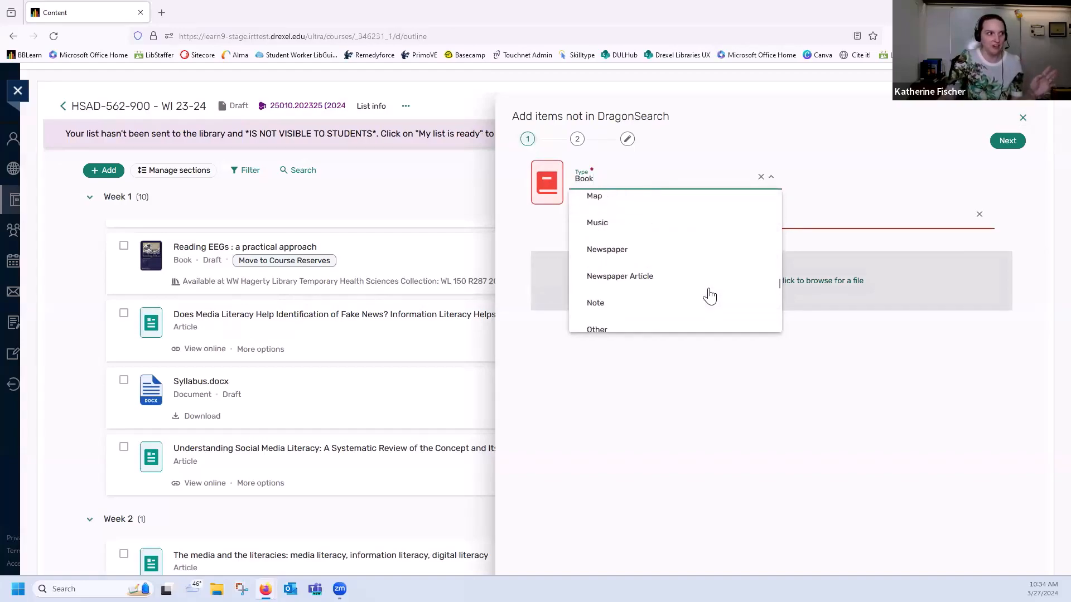
scroll(710, 290, up, 10)
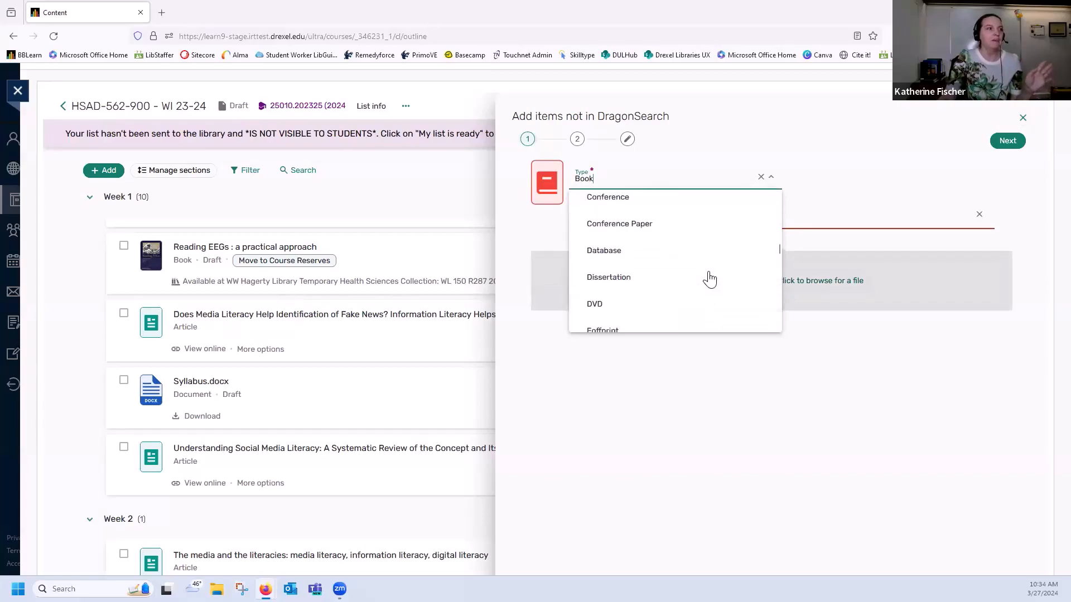
scroll(708, 276, up, 8)
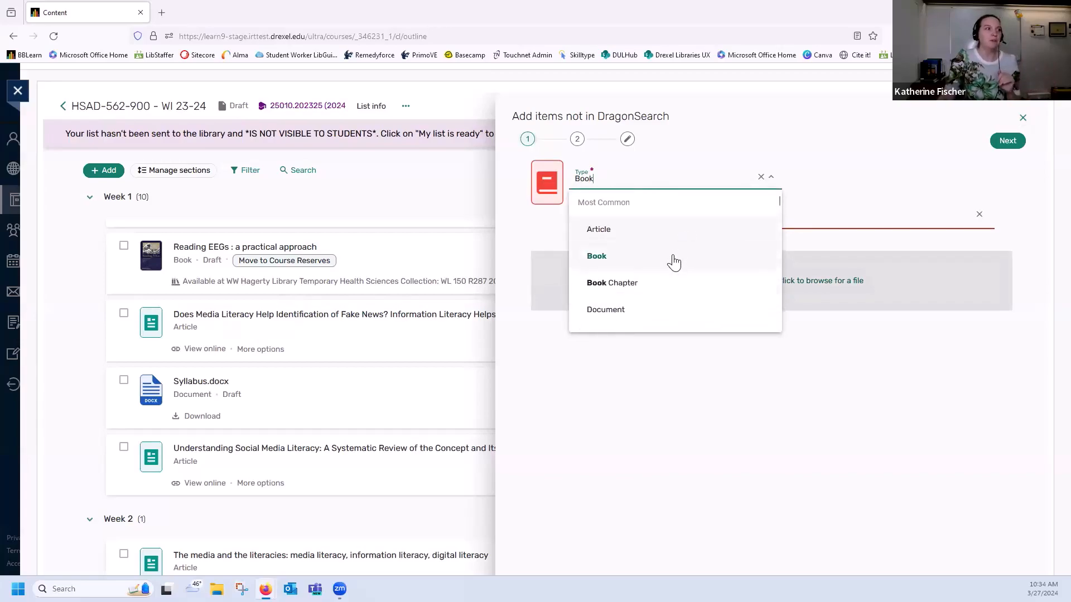
click(674, 262)
Title the book "Behind every great woman is a great cat" and continue to its item details
click(649, 222)
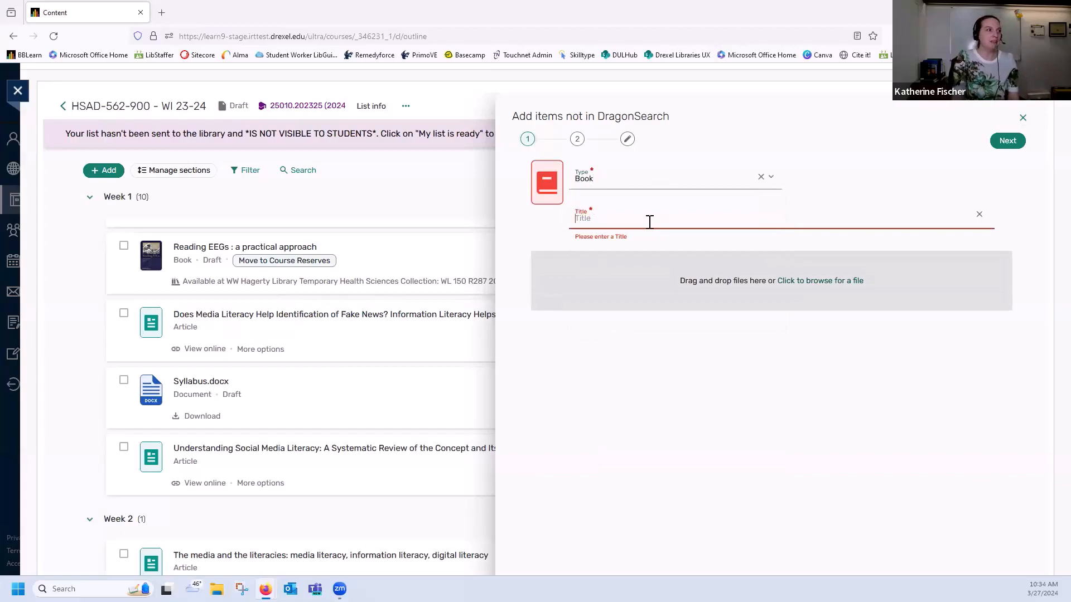
text(Behind)
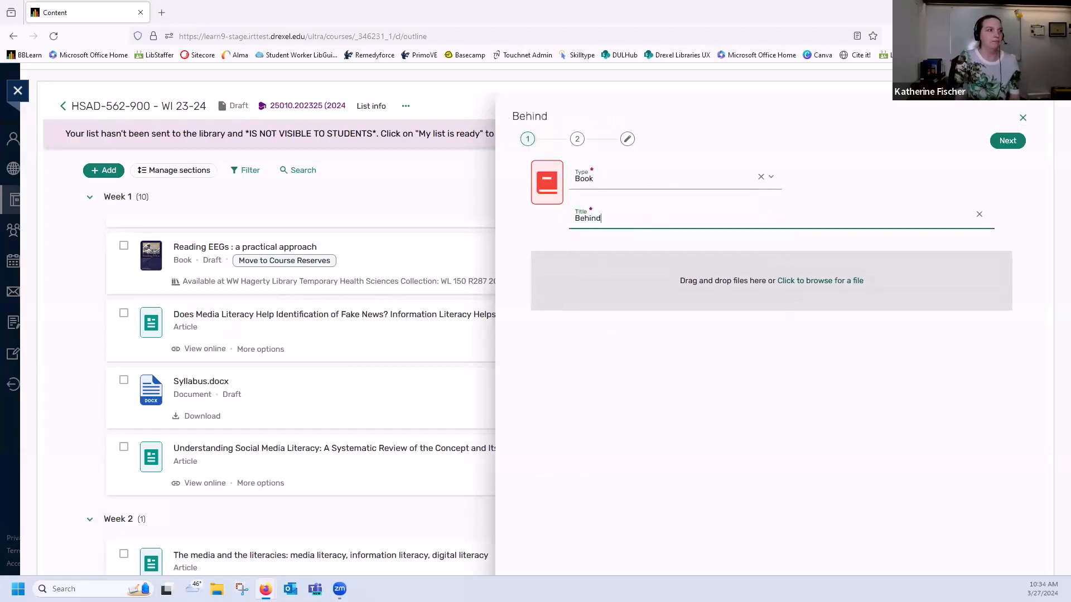
text( every)
text( gereat woma)
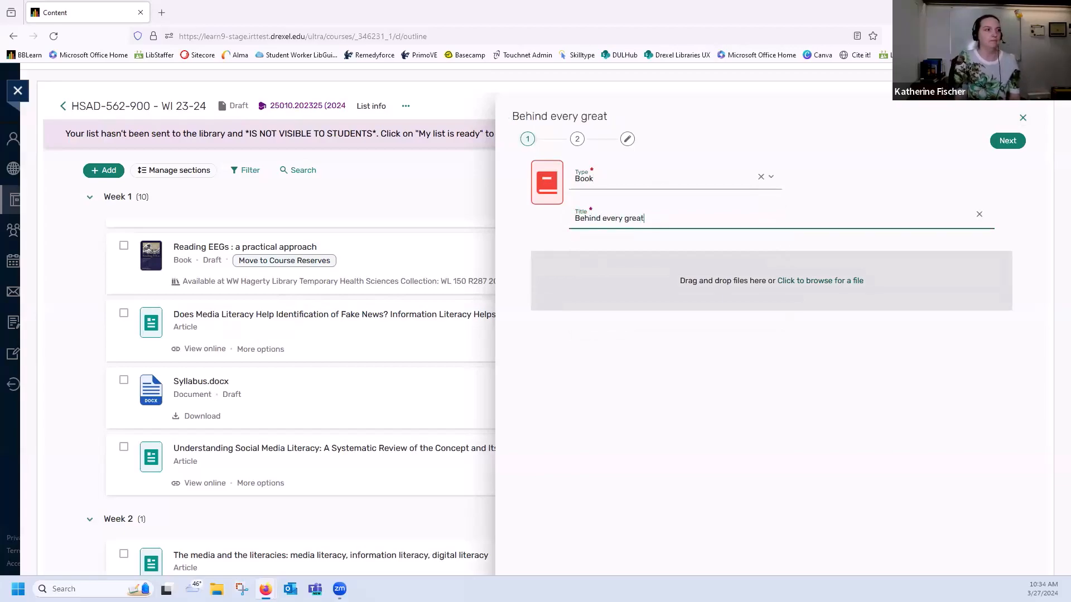
text(n is a great cat)
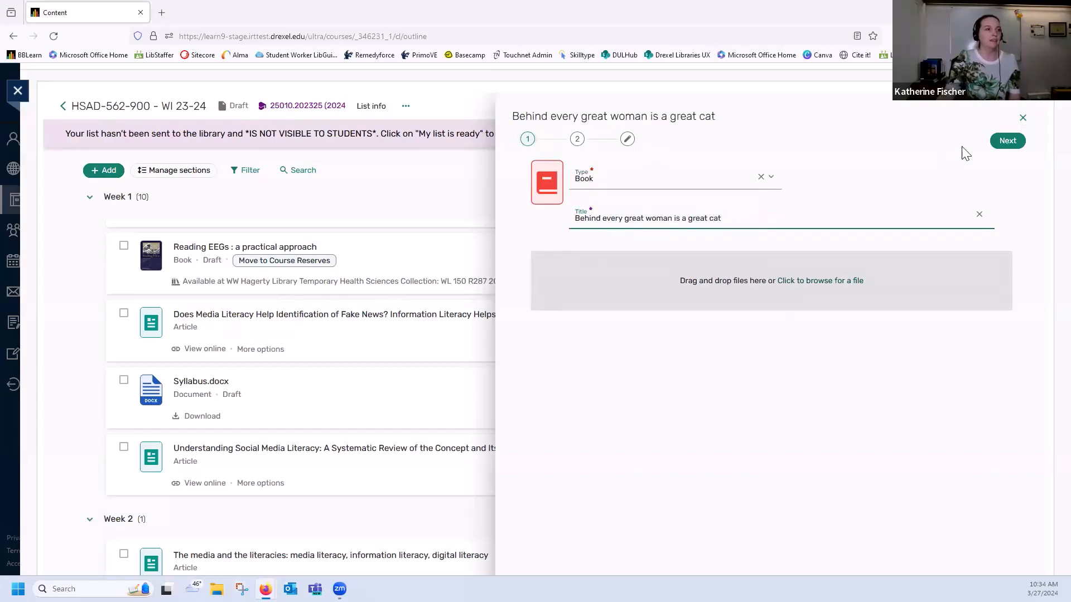
click(1008, 140)
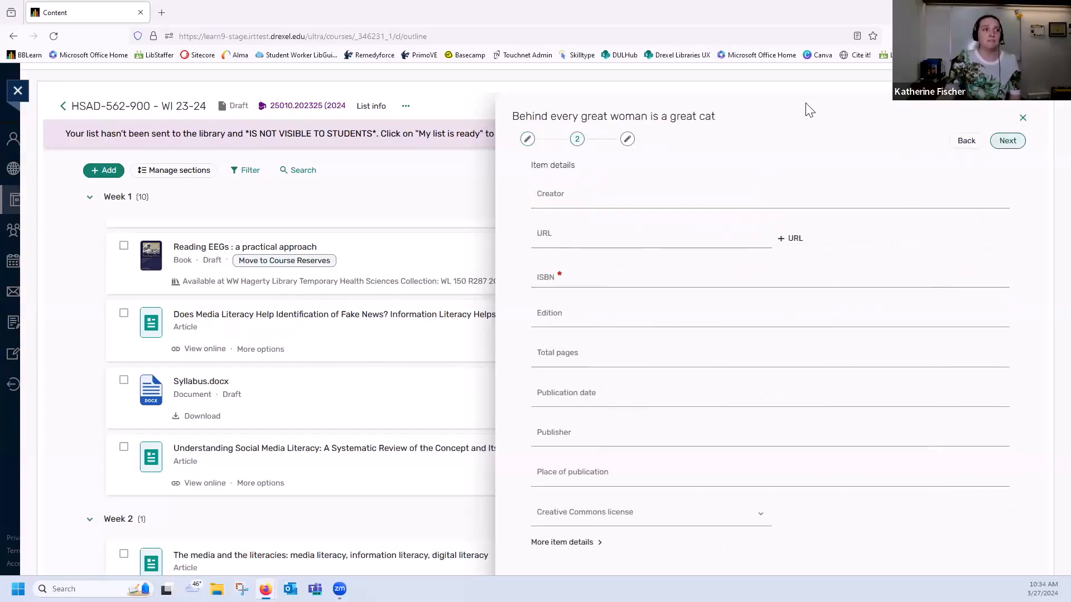
click(623, 279)
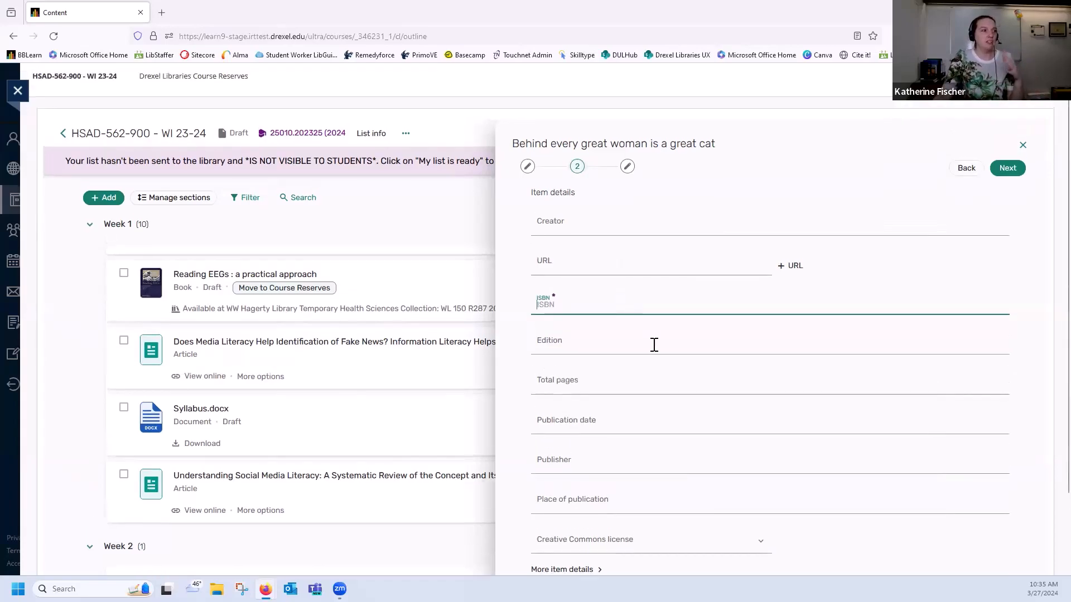
scroll(650, 351, down, 1)
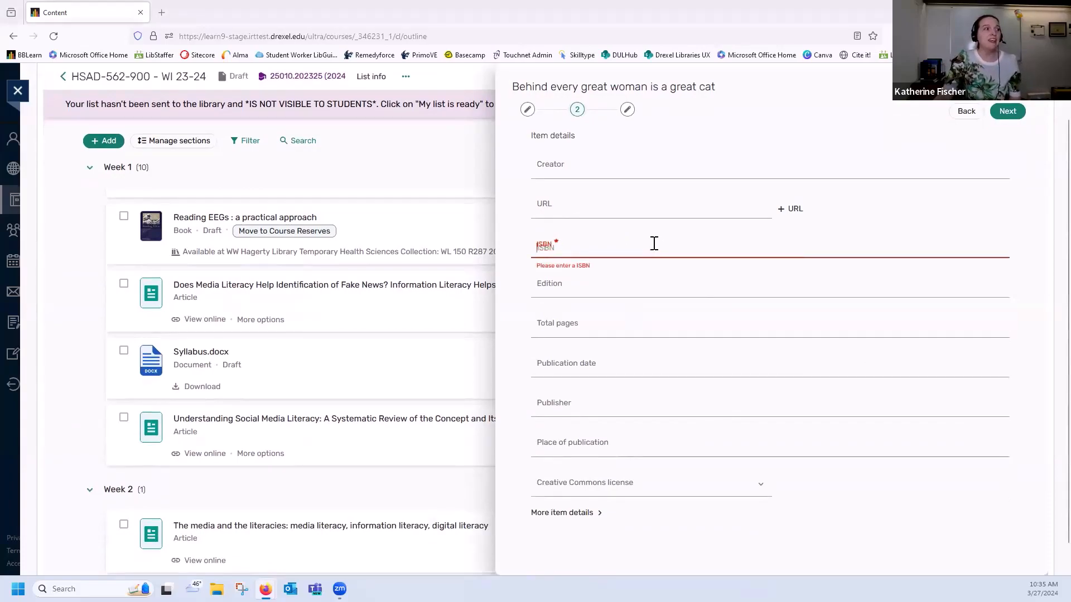
click(631, 245)
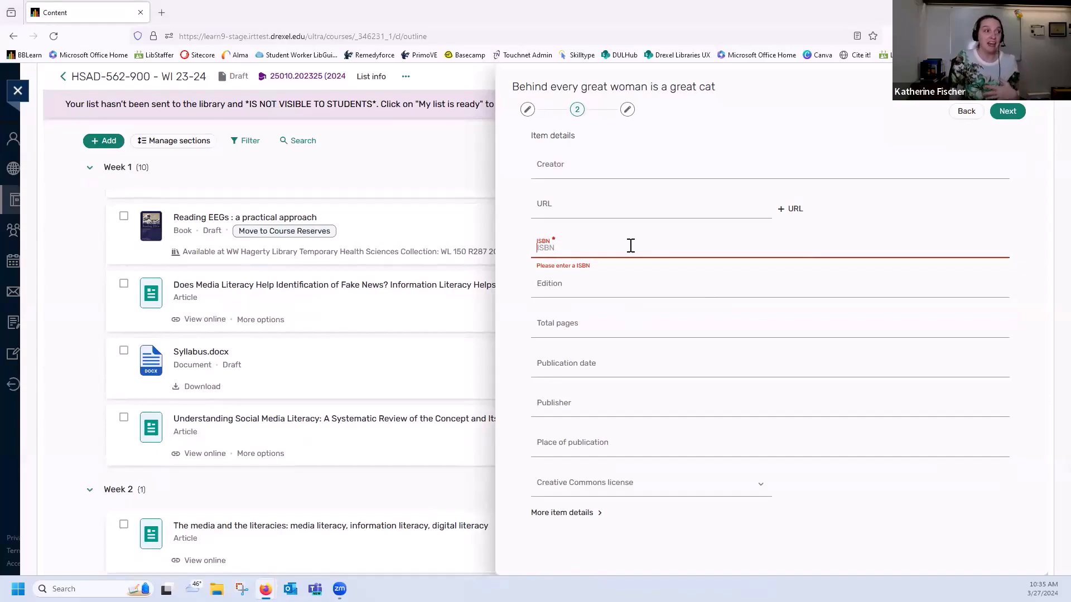
key(ctrl+v)
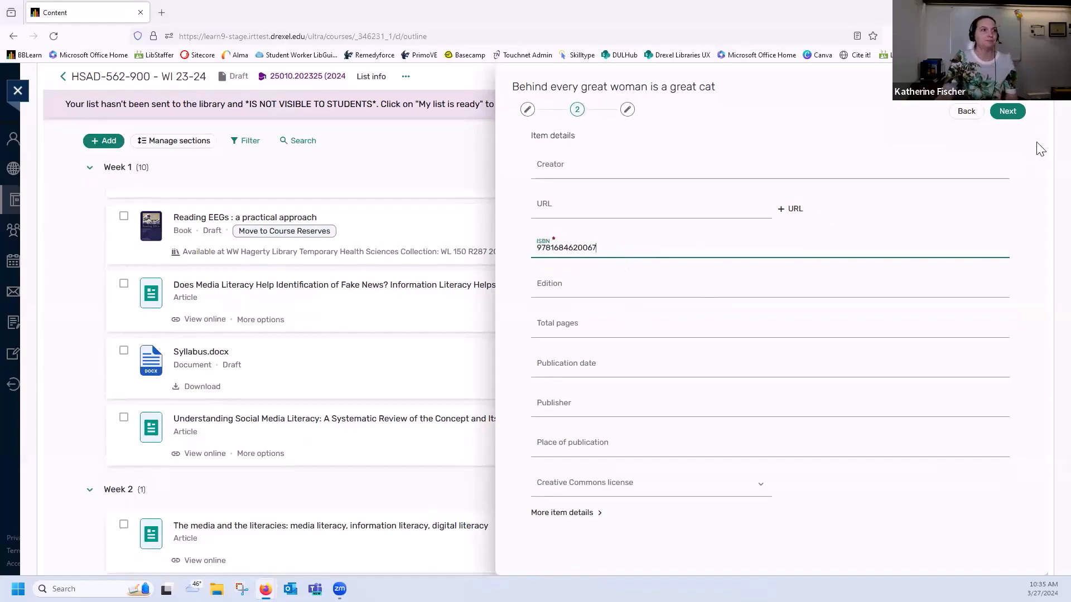
click(1008, 111)
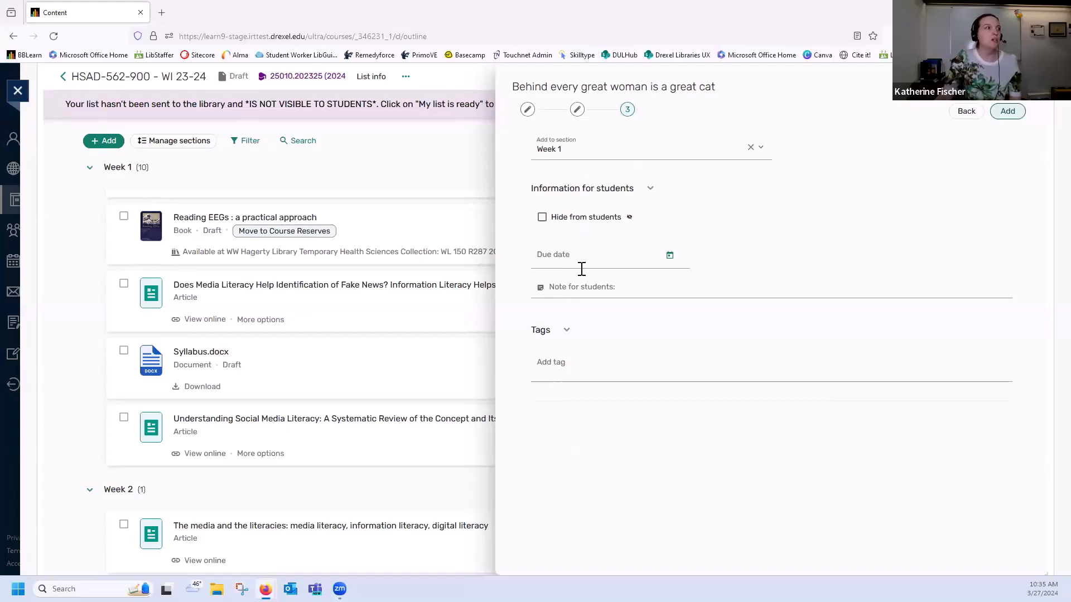
Add the book to Week 1, asking the library to purchase the physical item and add it to reserves
click(1009, 112)
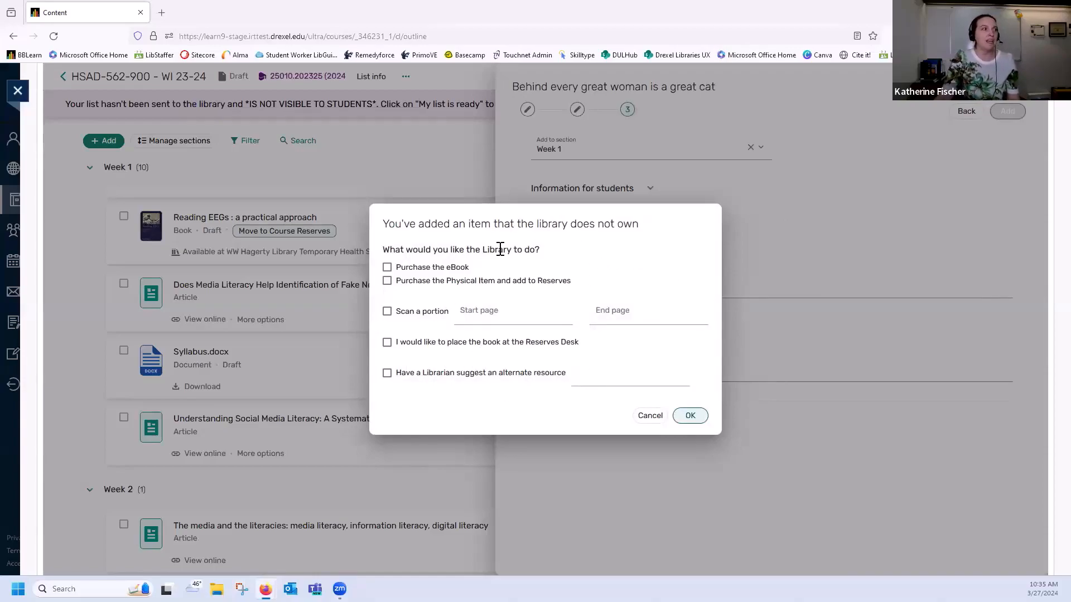
click(434, 270)
click(459, 270)
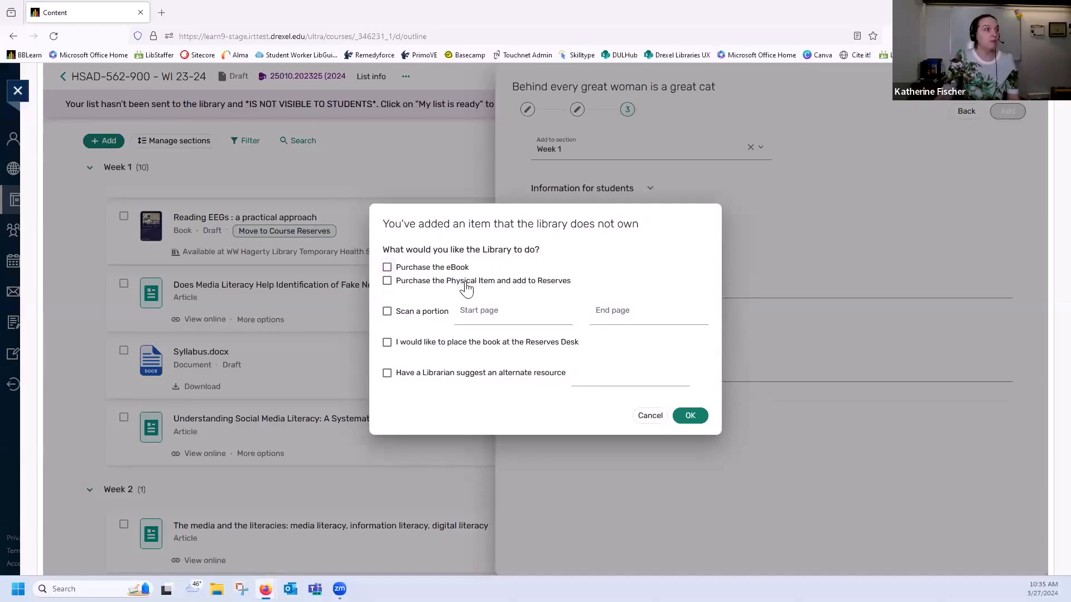
click(463, 282)
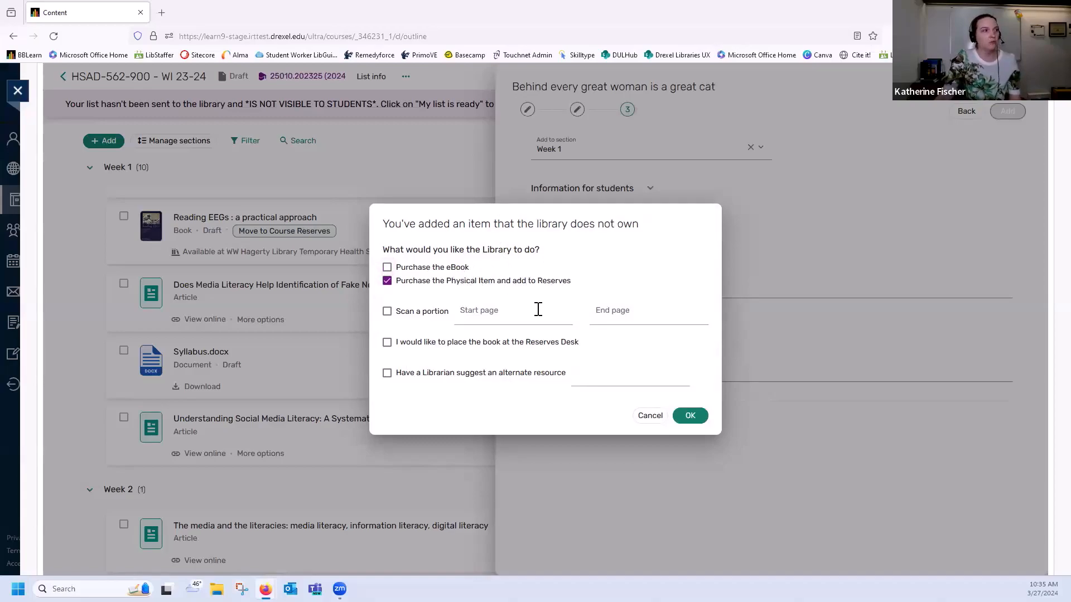
click(694, 418)
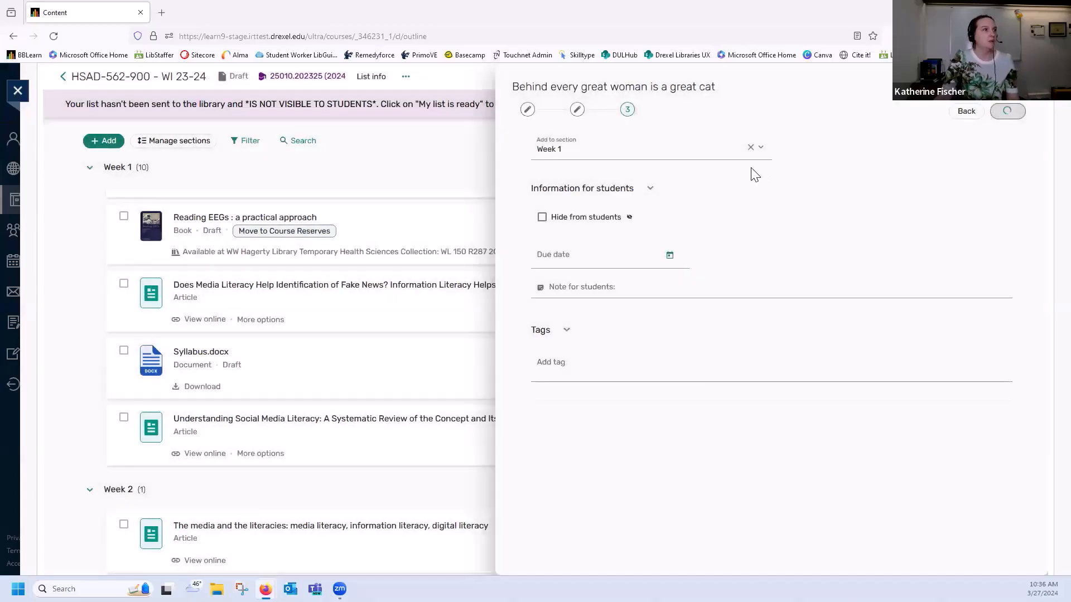
scroll(783, 184, down, 2)
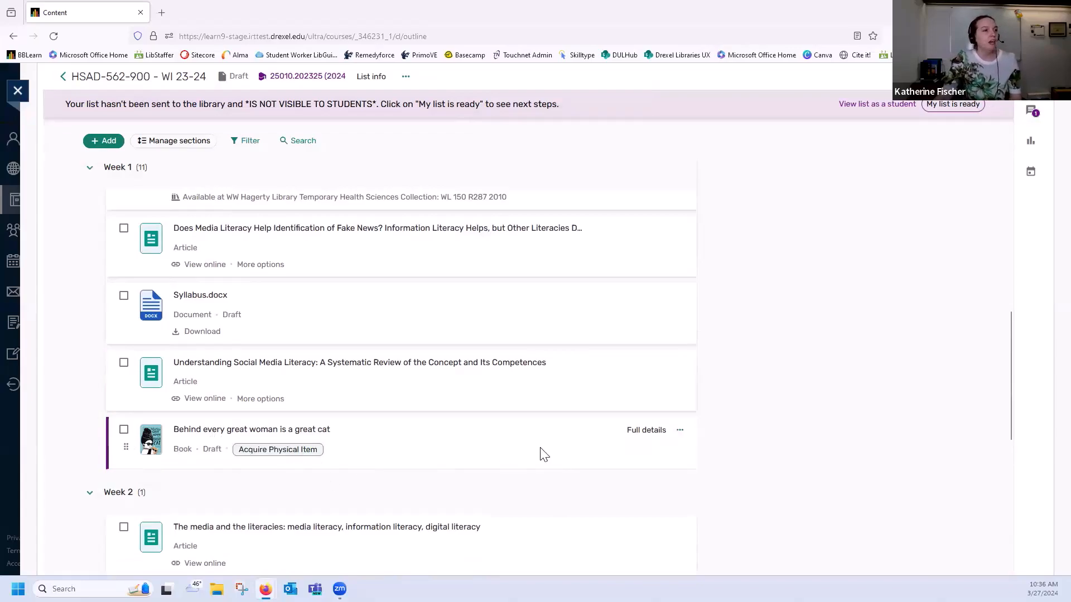
scroll(545, 455, up, 5)
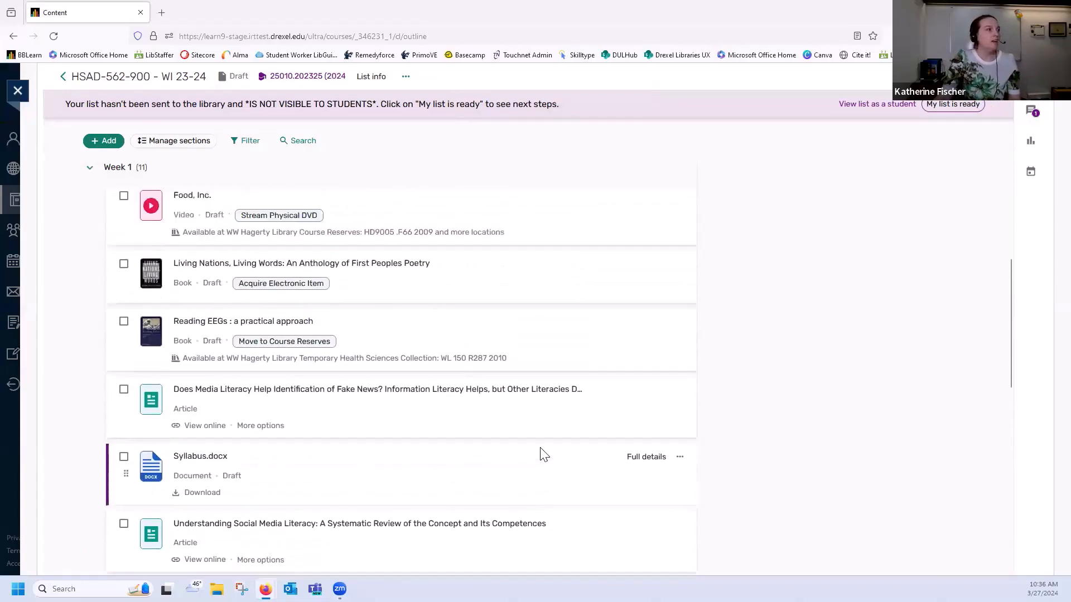
click(101, 140)
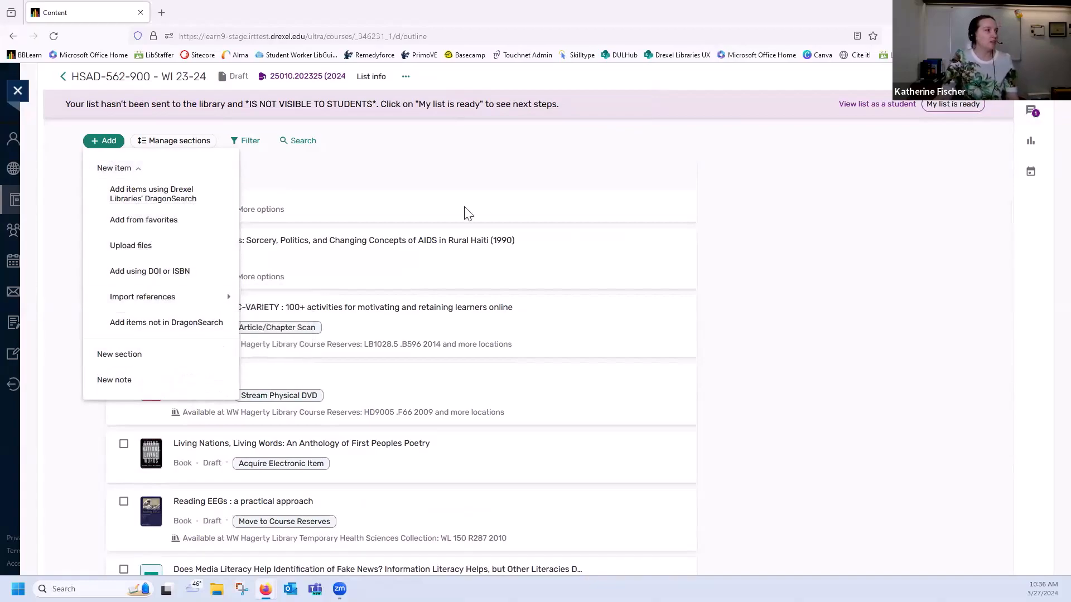
click(530, 154)
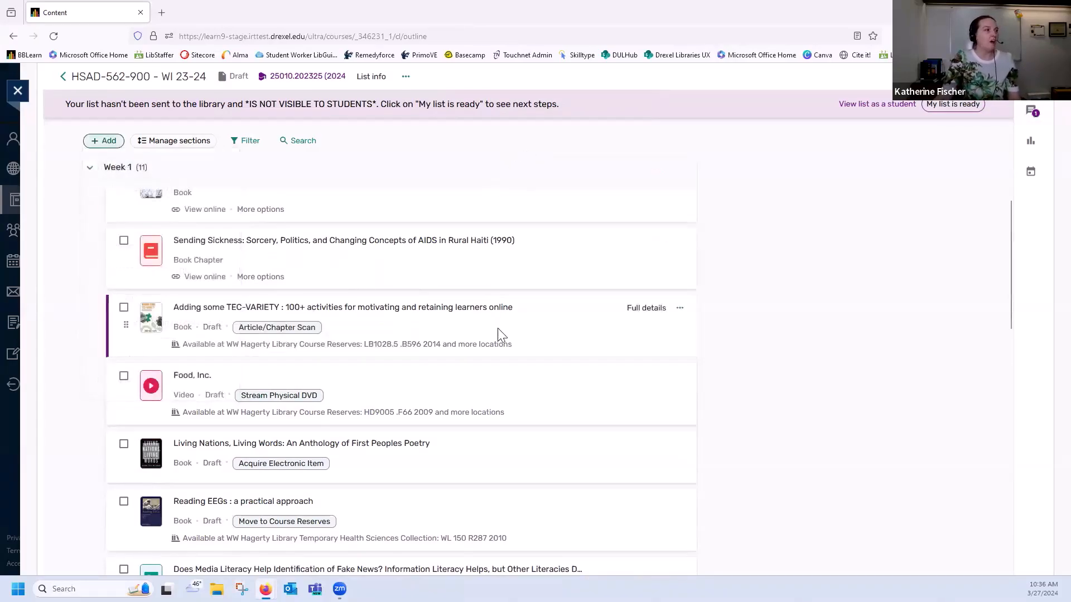
Mark the finished reading list as ready to send it to the library, and look over its items
scroll(498, 335, down, 3)
scroll(530, 385, up, 5)
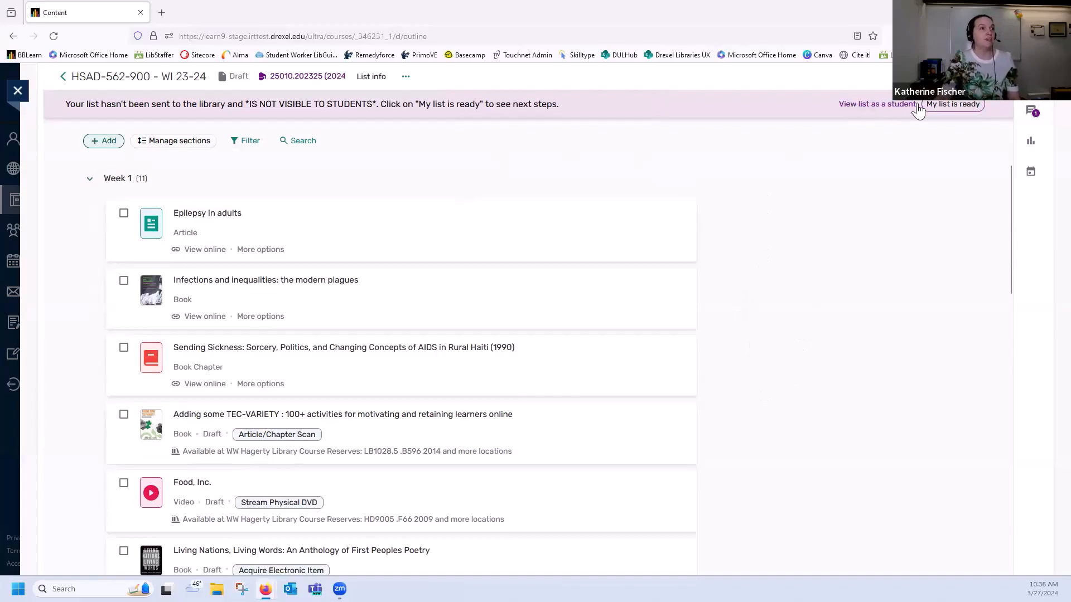
click(957, 106)
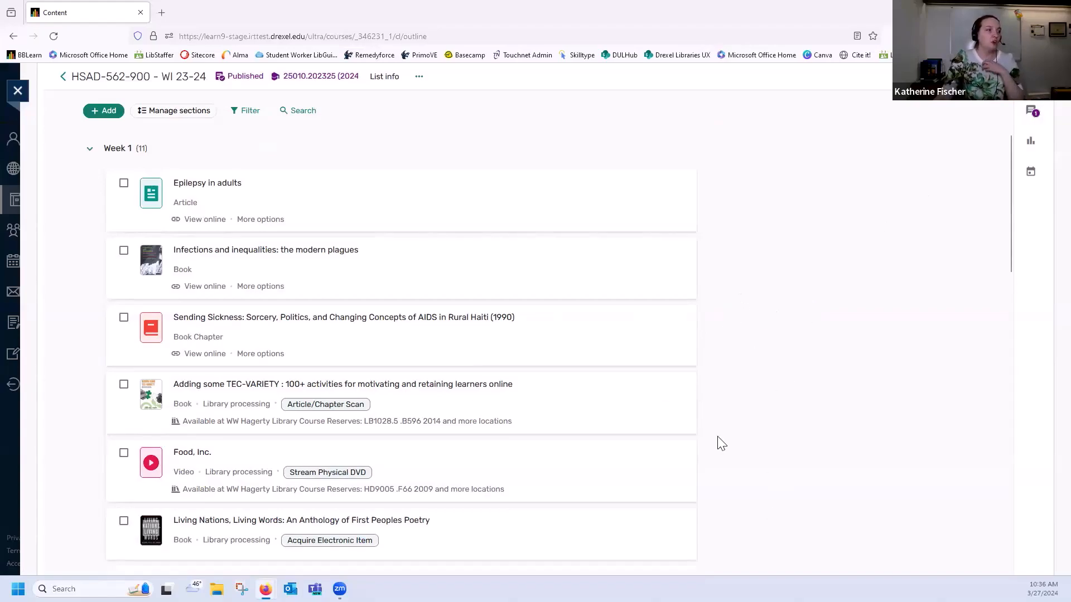
scroll(722, 451, down, 2)
scroll(723, 452, down, 1)
scroll(723, 452, up, 2)
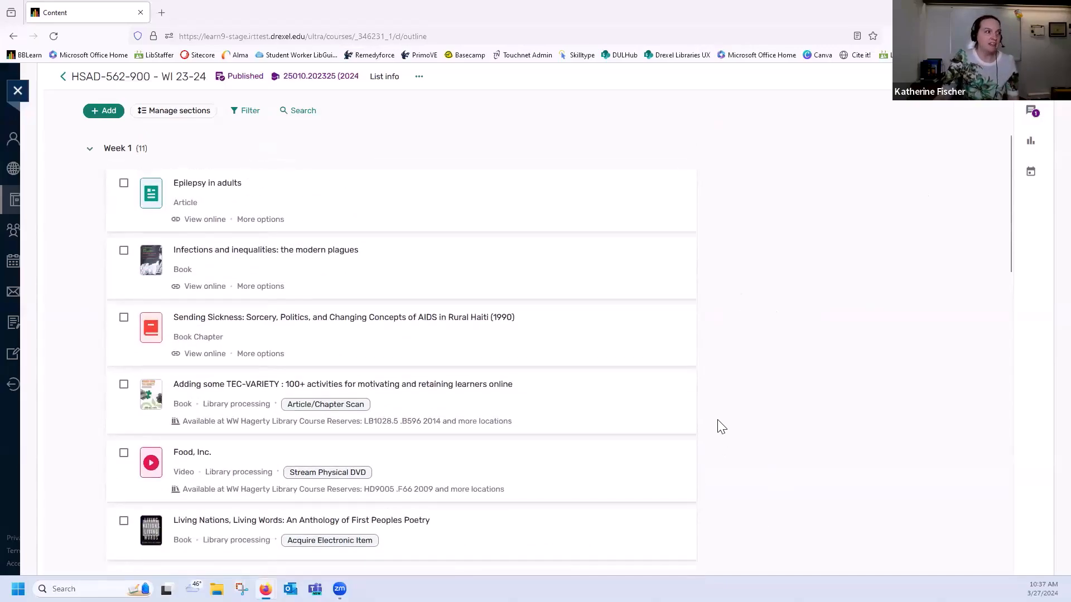
Send the library the discussion message: I was looking to add "behind every great woman..." don't know isbn
mouse_move(699, 351)
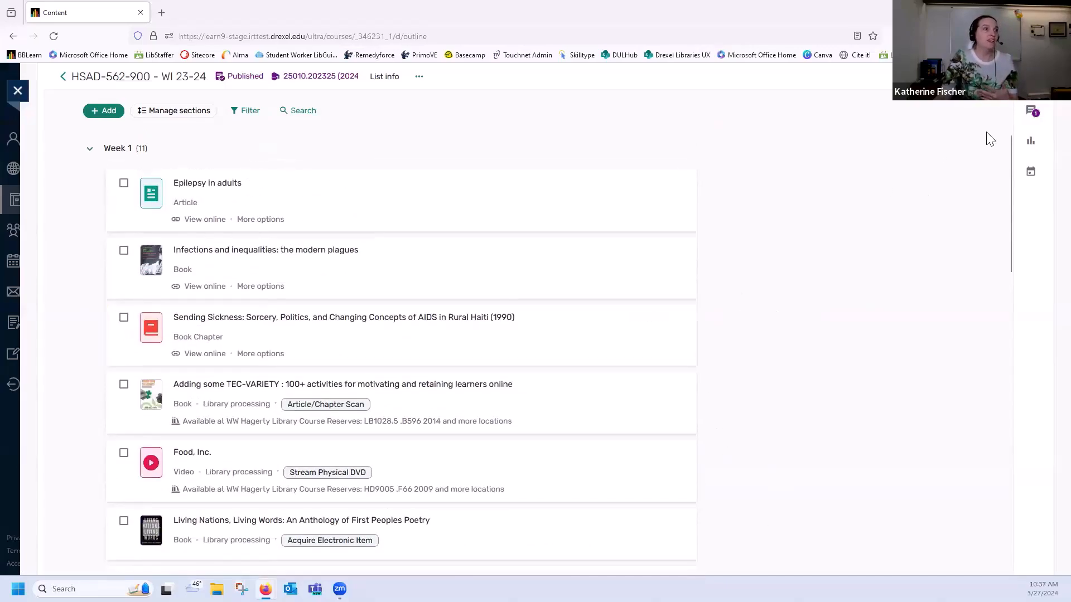
click(1031, 112)
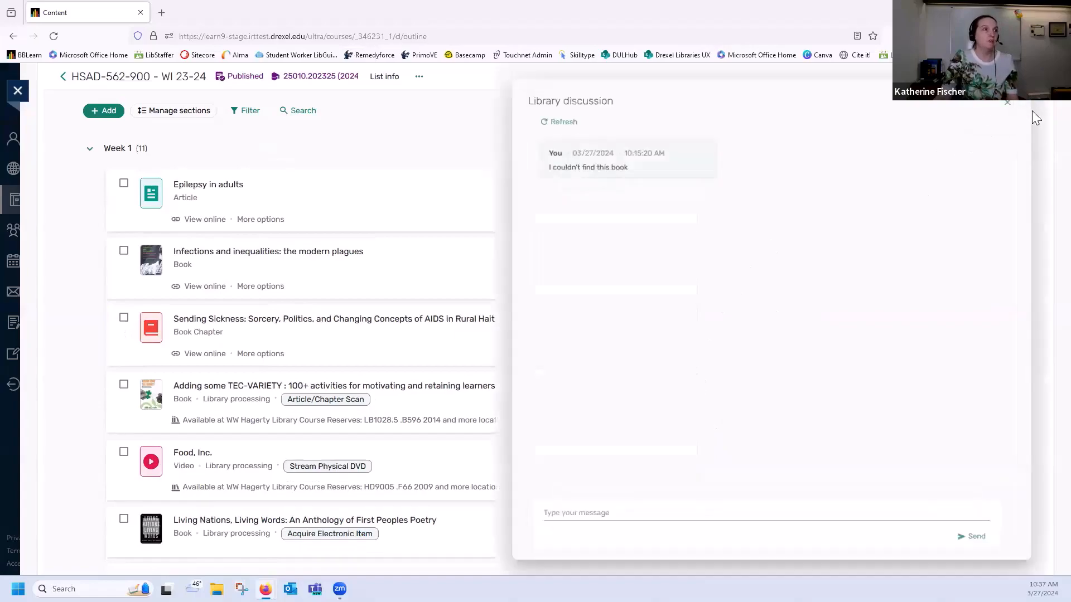
click(700, 523)
text(I was )
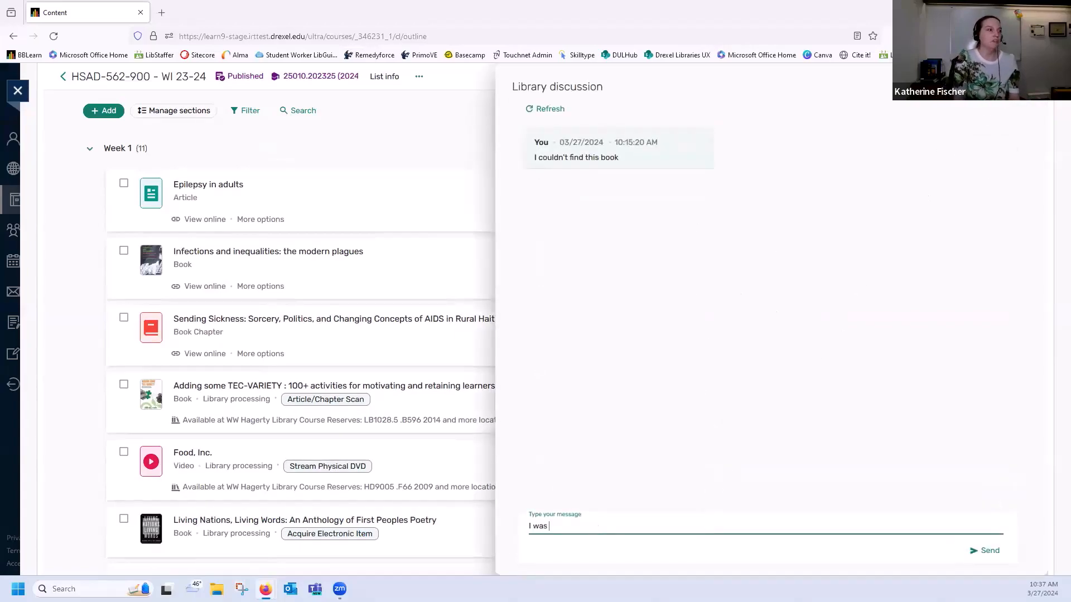
text(looking to add "behind every)
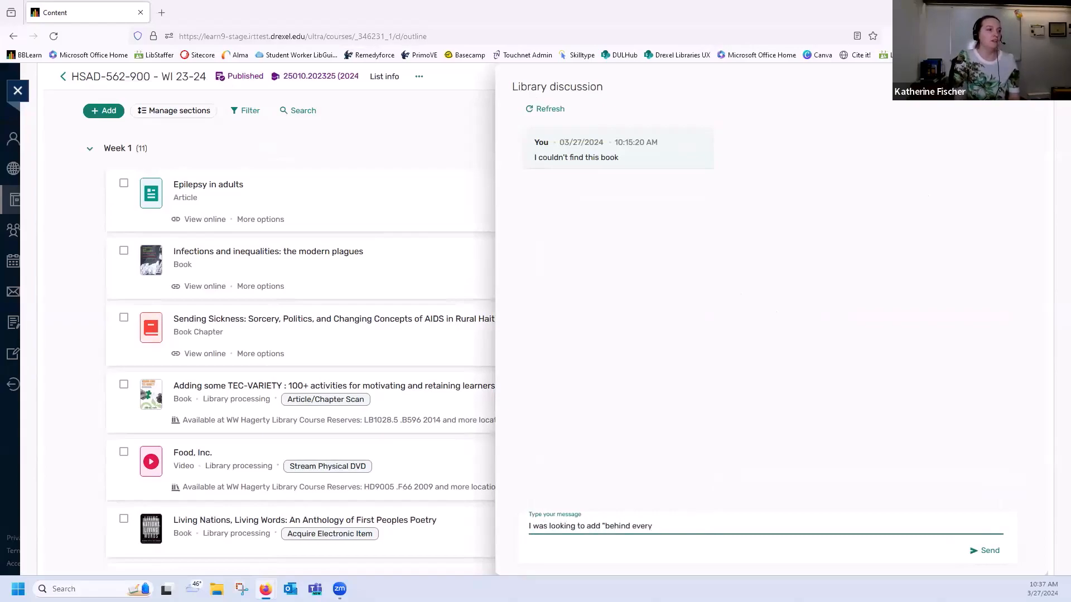
text( great woman..." don't kno)
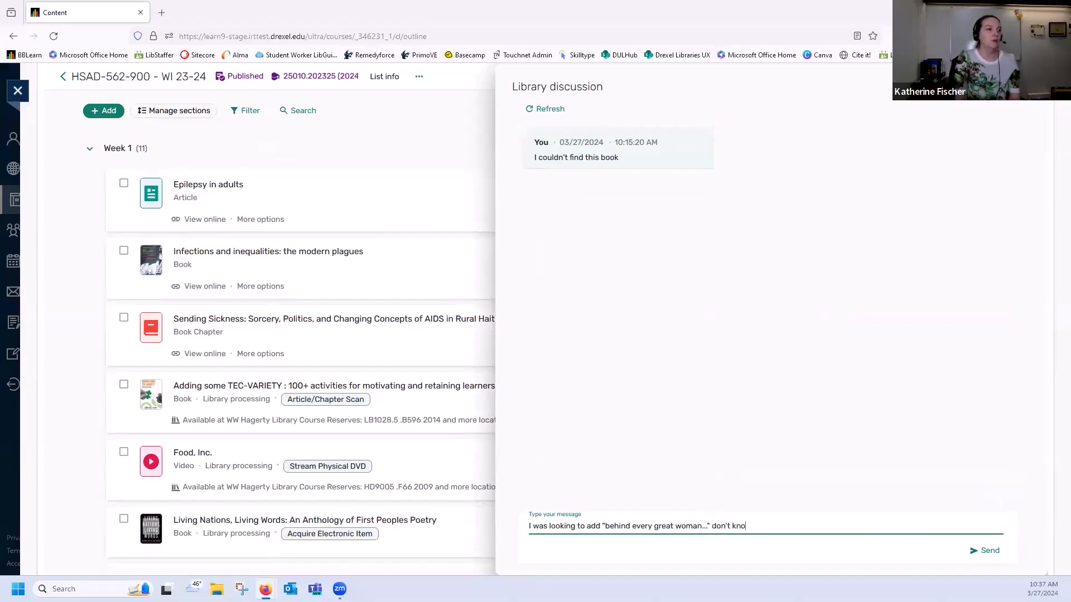
text(bn)
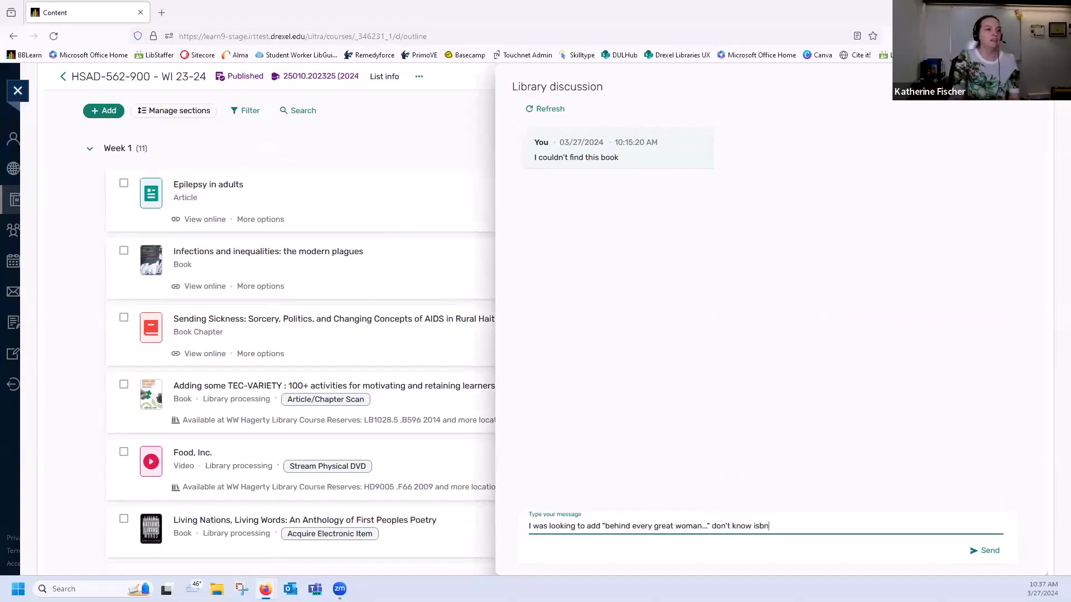
click(982, 551)
click(1033, 87)
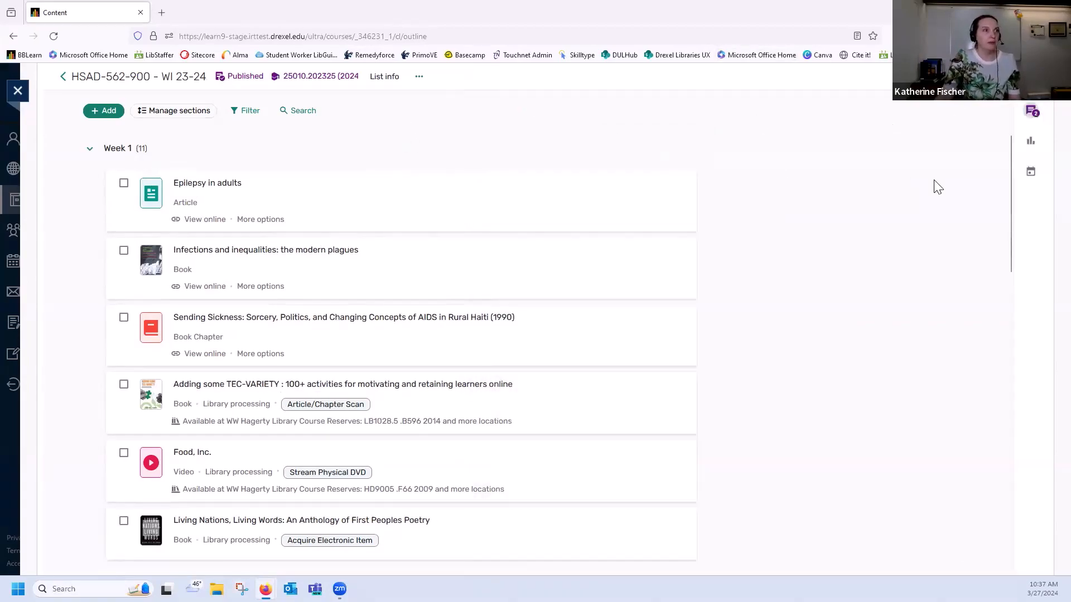
Report the Elsevier ScienceDirect Journals link of "Epilepsy in adults" as broken with the comment "Sends me to an error page", and hide that link
scroll(900, 229, up, 1)
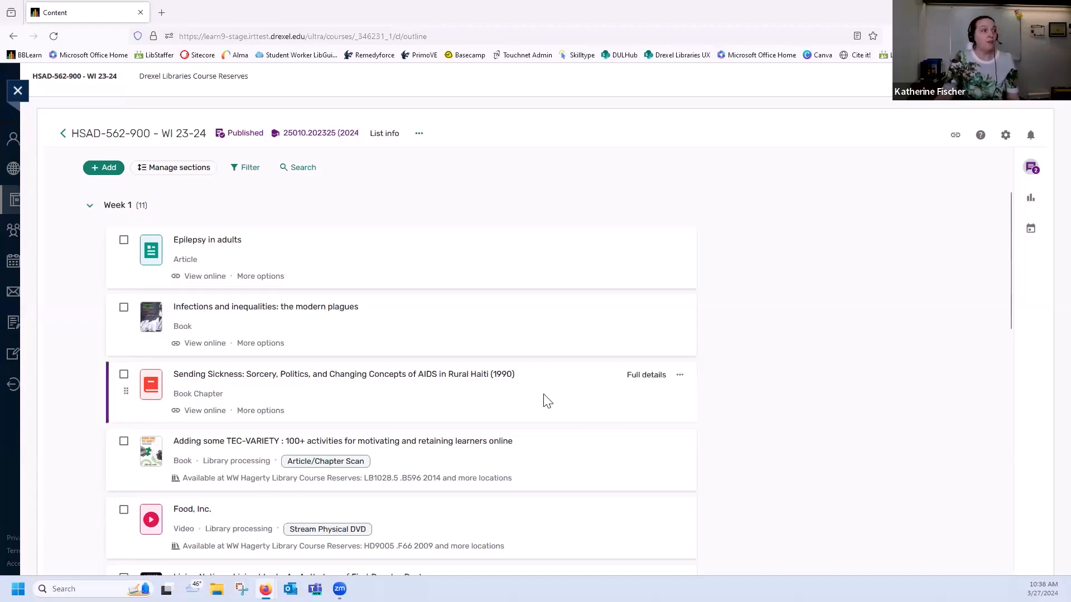
scroll(544, 396, down, 2)
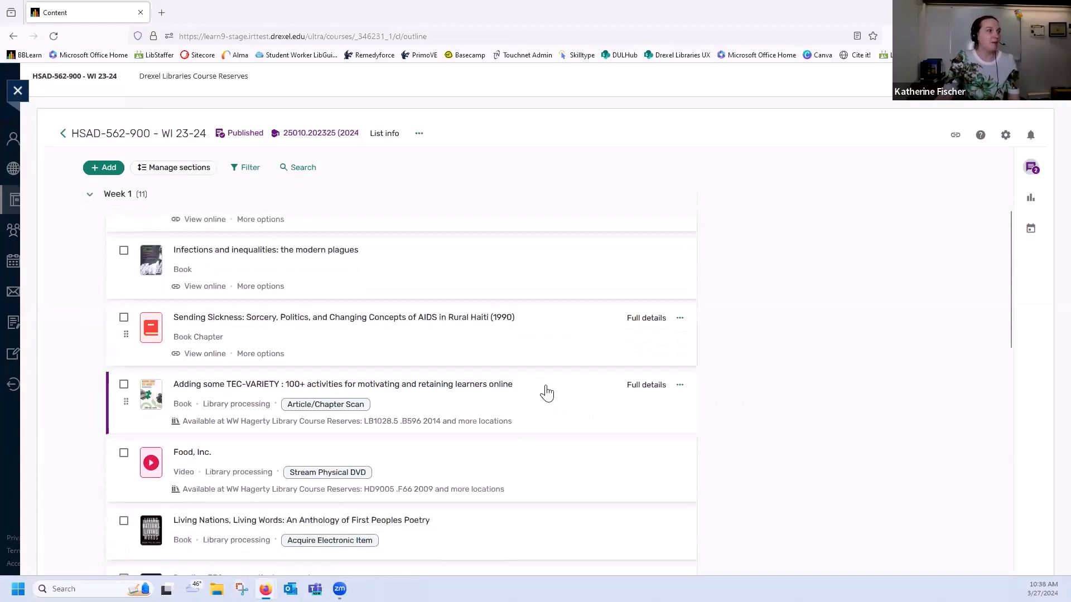
scroll(566, 403, up, 2)
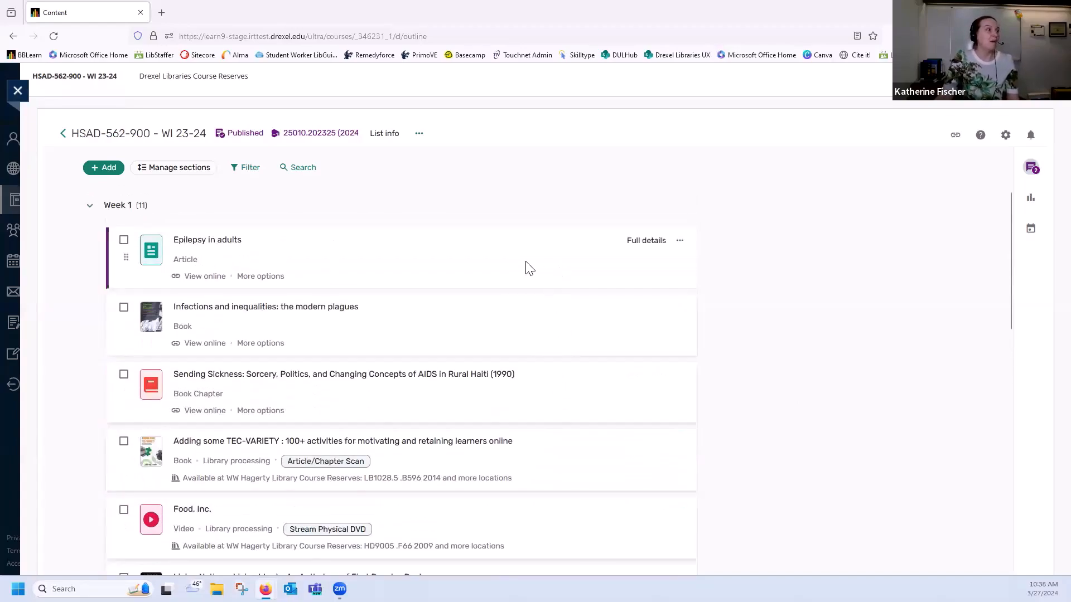
click(647, 241)
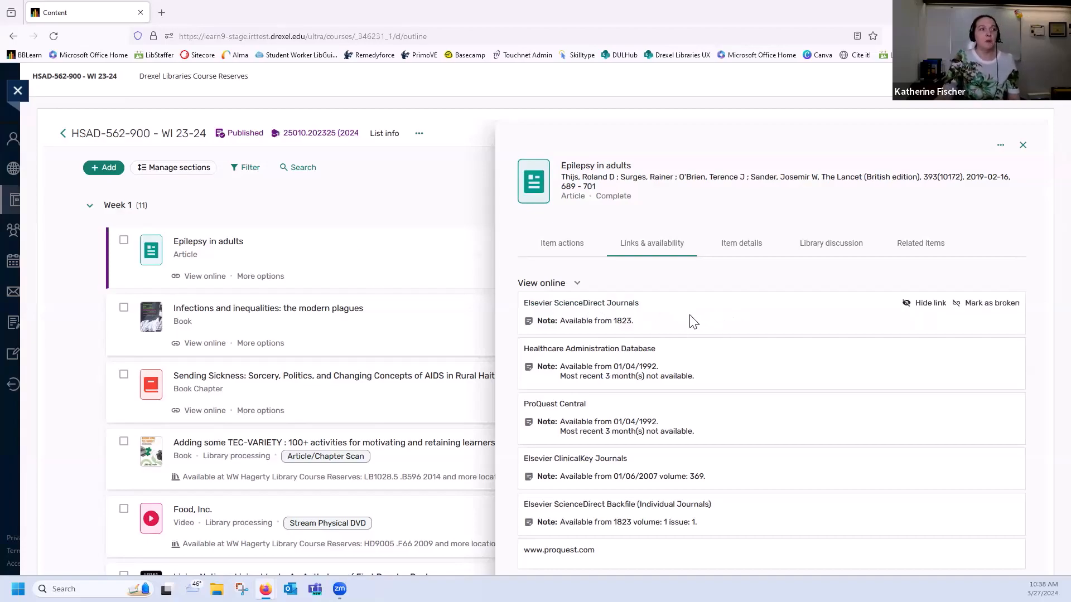
click(996, 310)
click(585, 358)
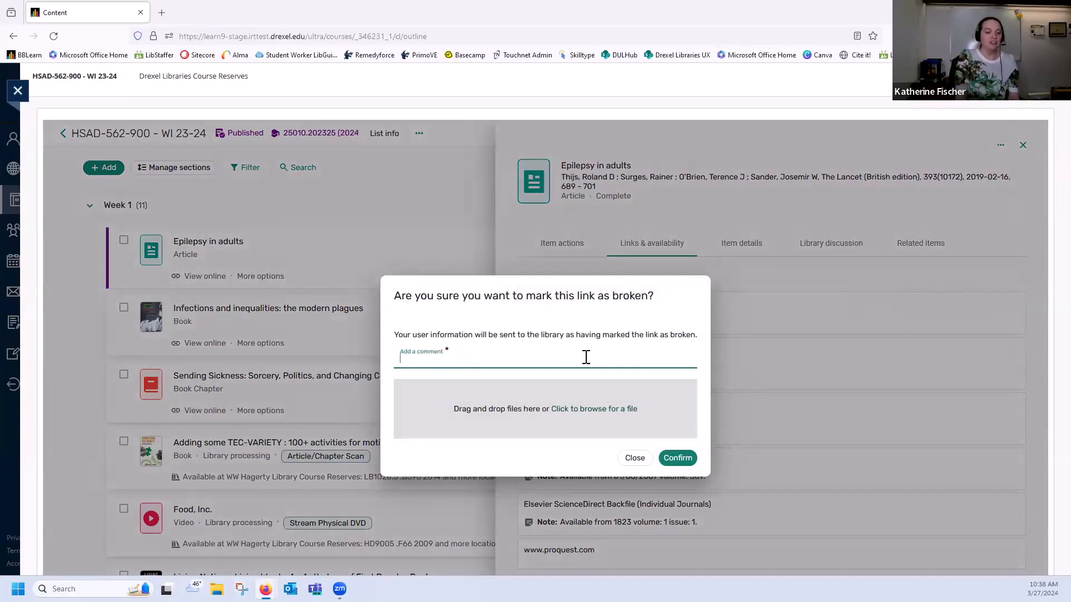
text(Sends me to an error page)
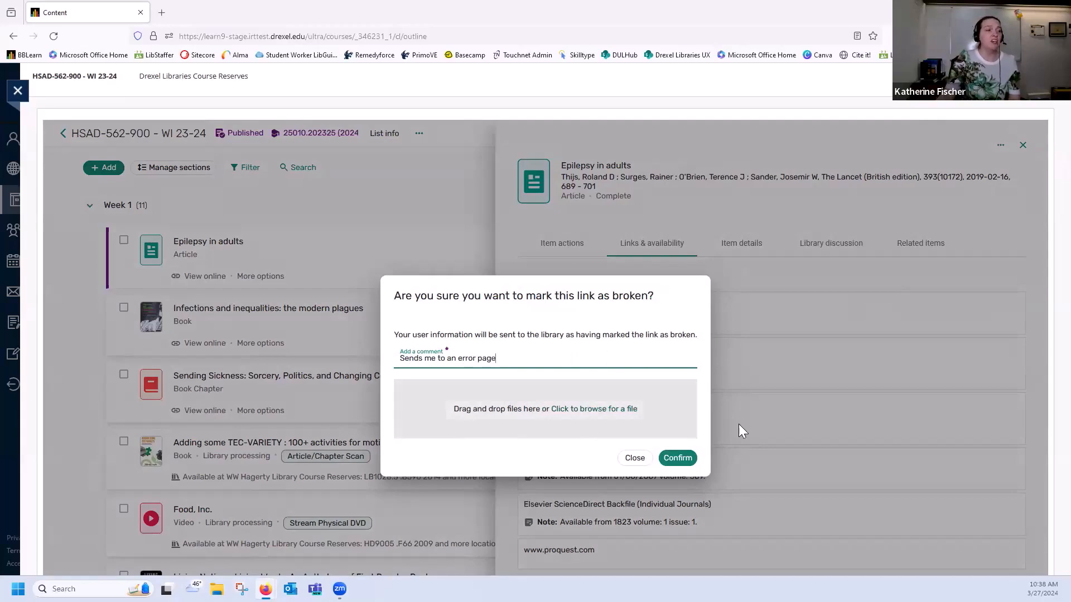
click(676, 459)
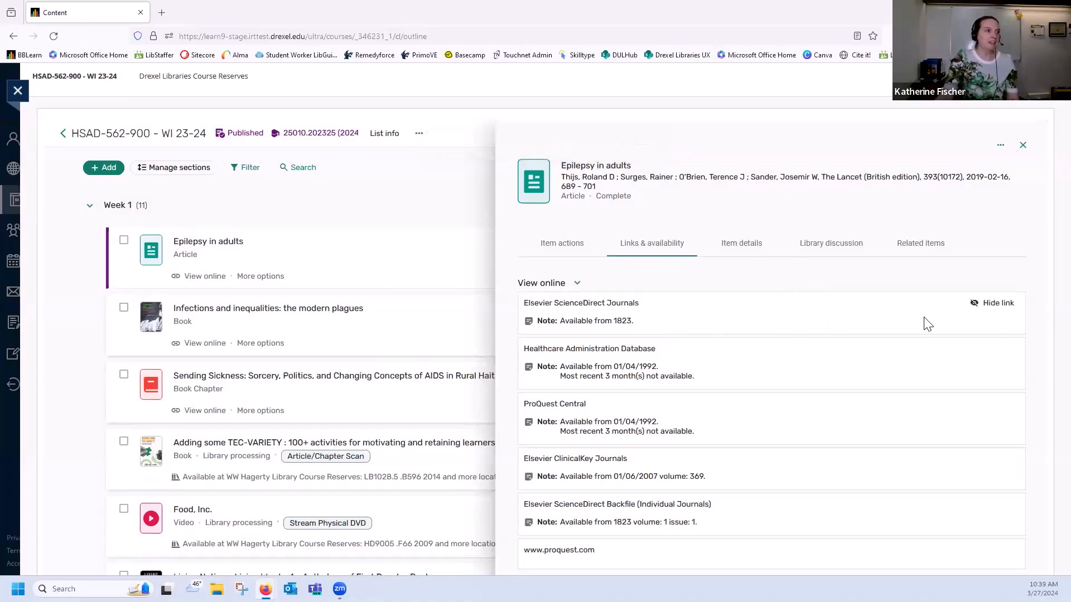
click(998, 304)
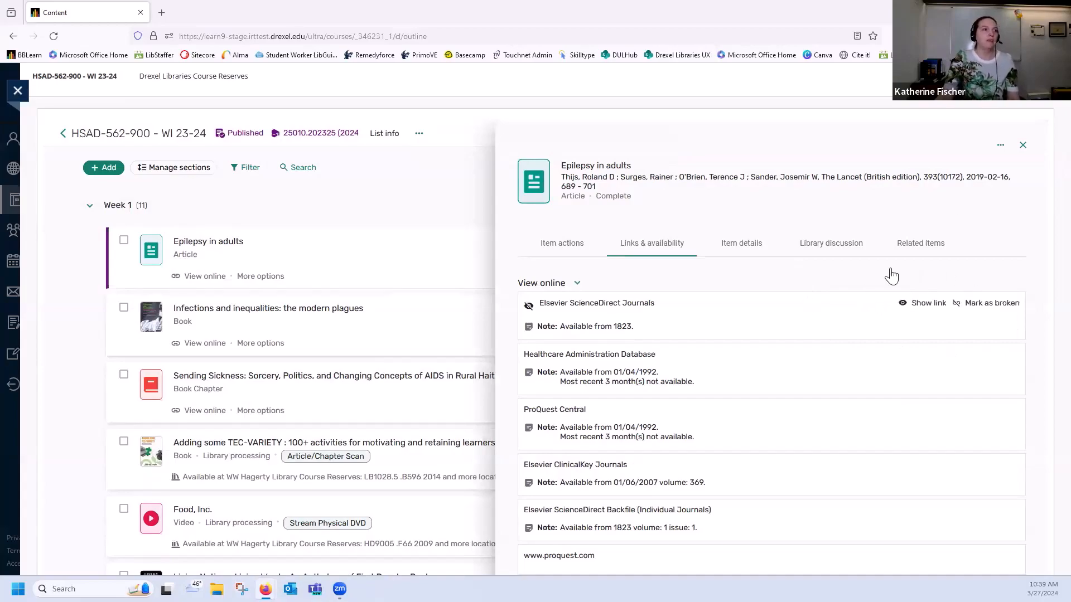
click(1026, 147)
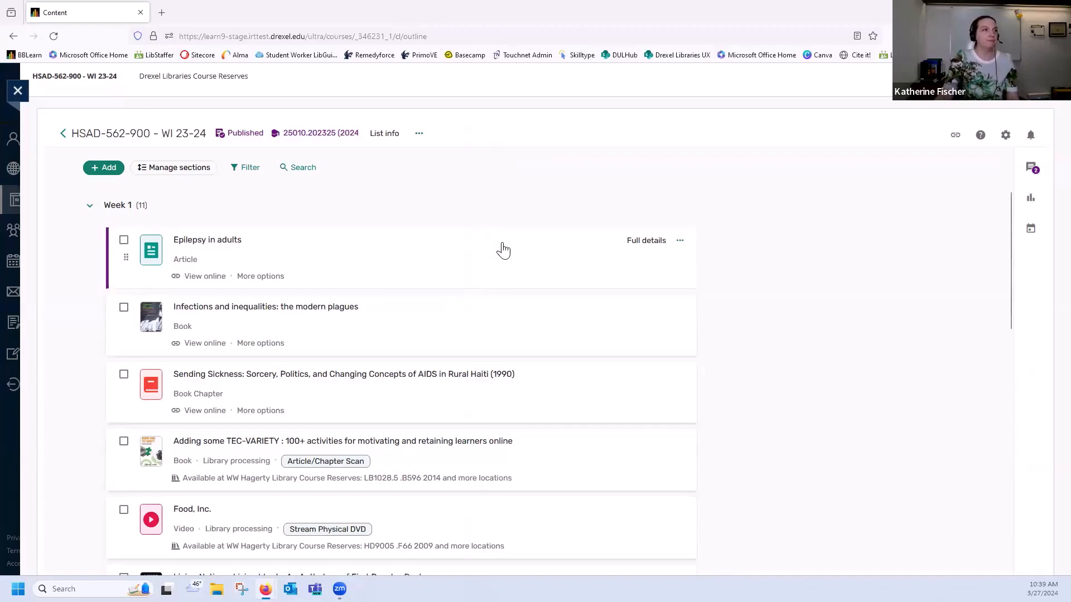
View the help article on logging in and creating a list, and look over the article and video choices for the help topics
click(980, 135)
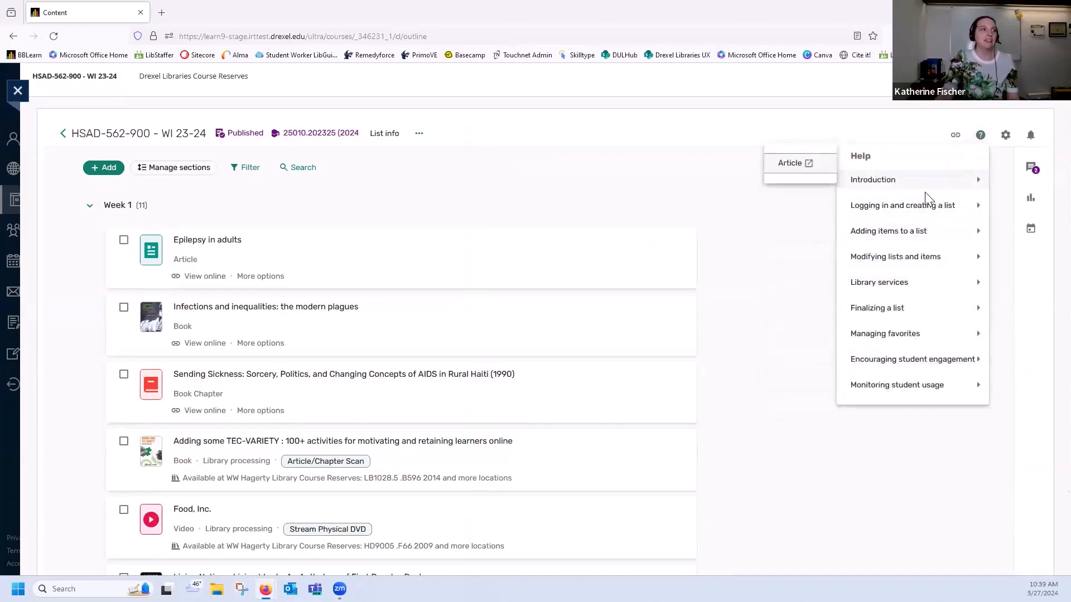
mouse_move(927, 211)
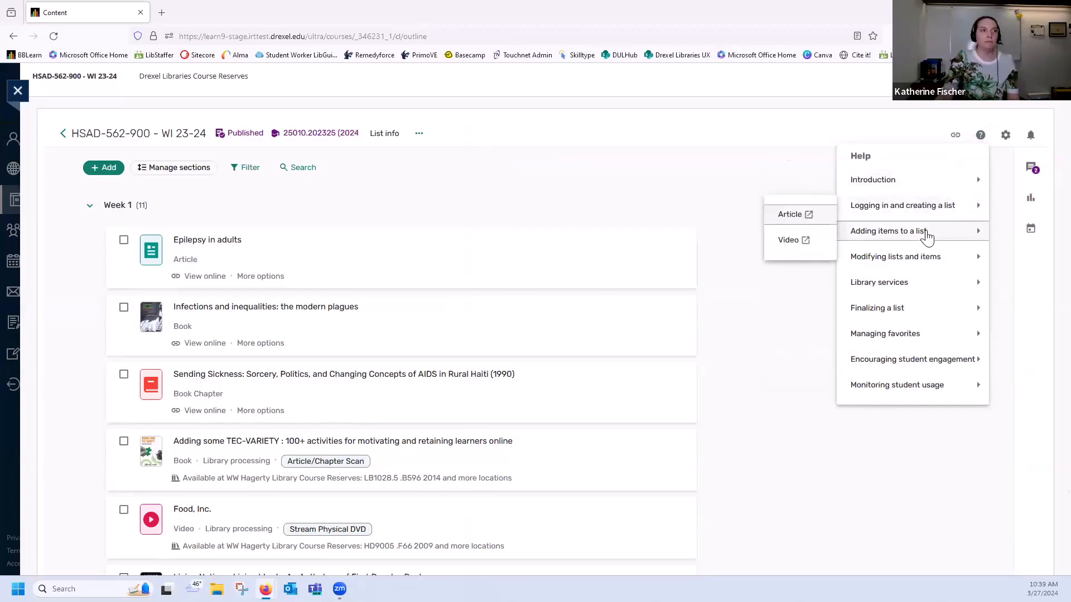
mouse_move(921, 260)
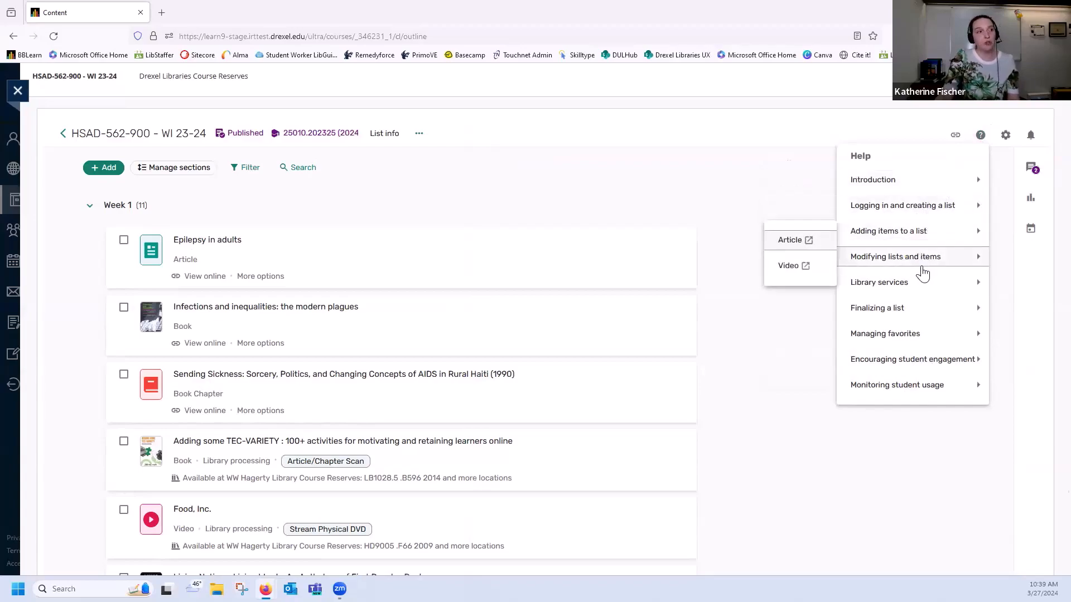
mouse_move(908, 391)
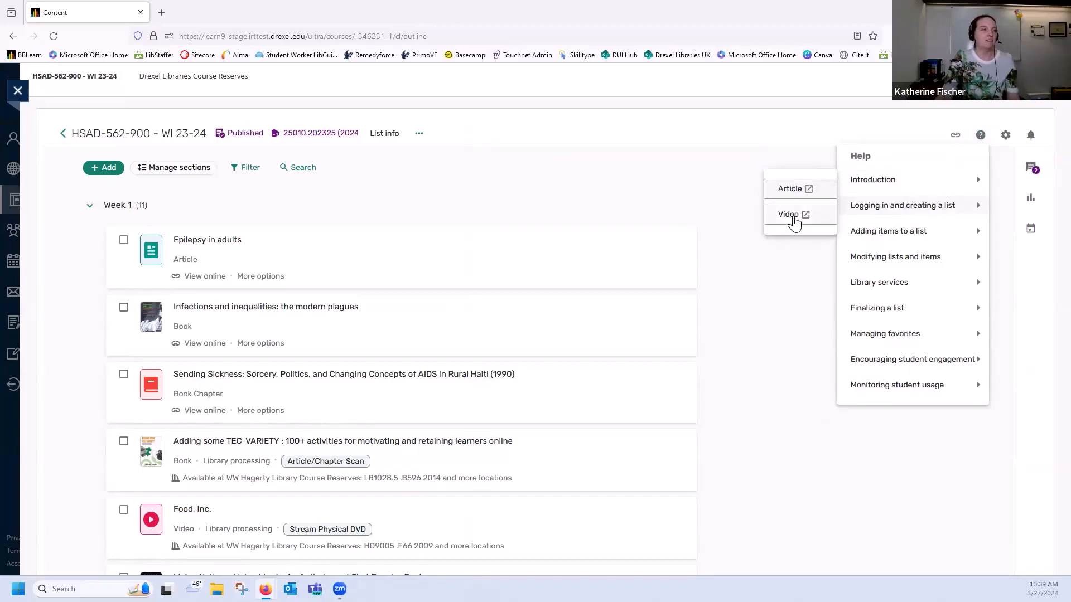
click(790, 190)
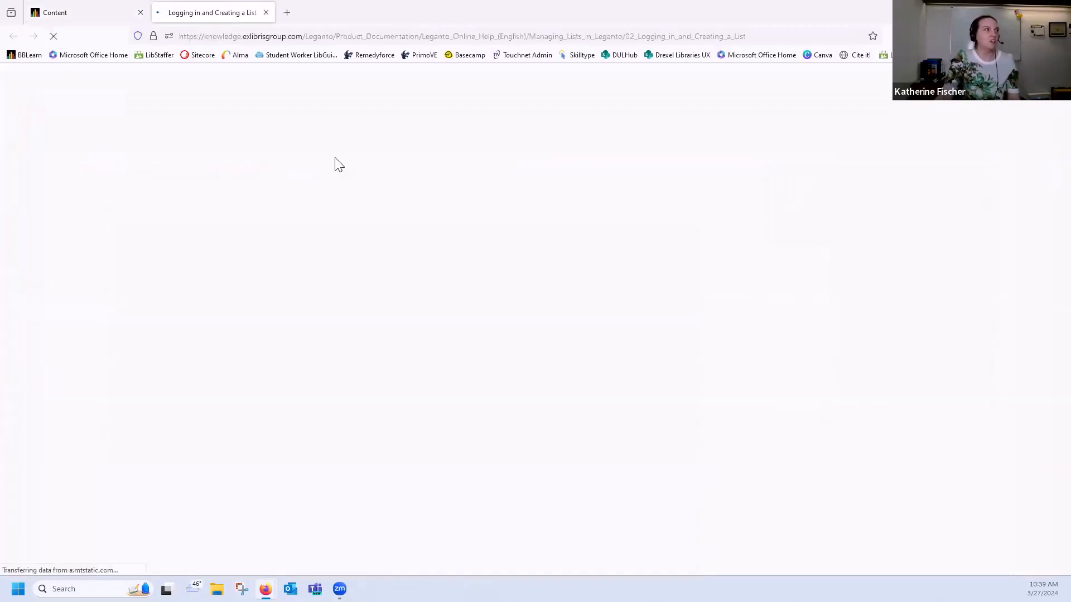
click(79, 12)
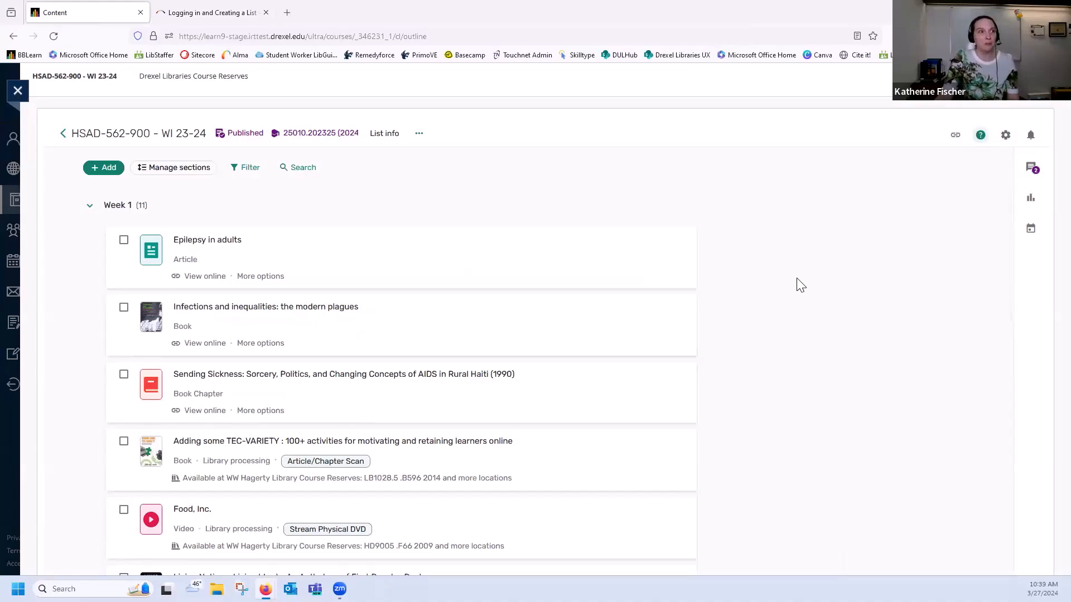
click(224, 20)
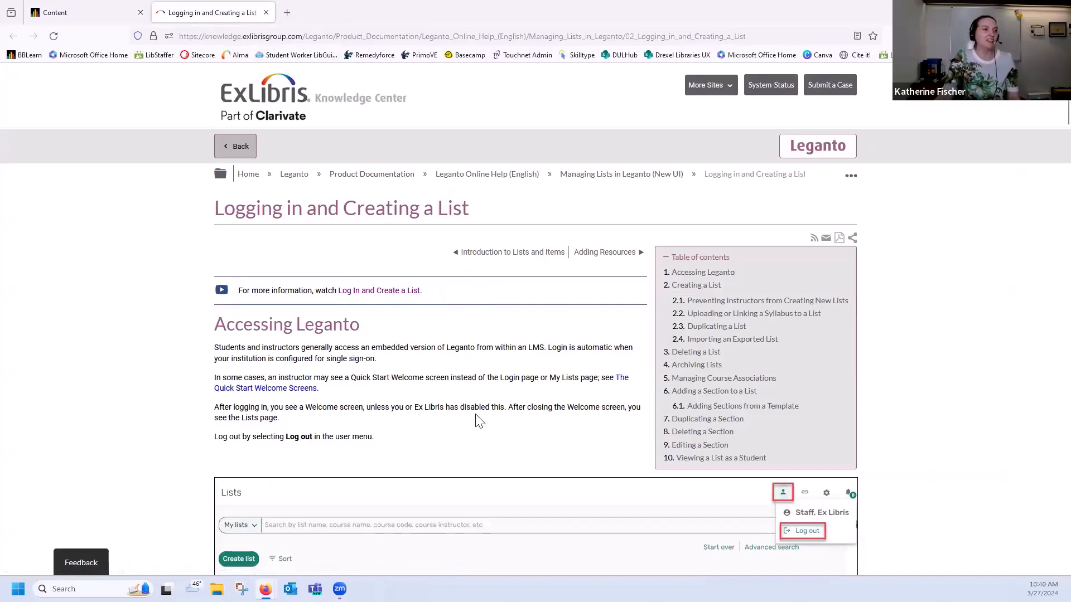
click(267, 13)
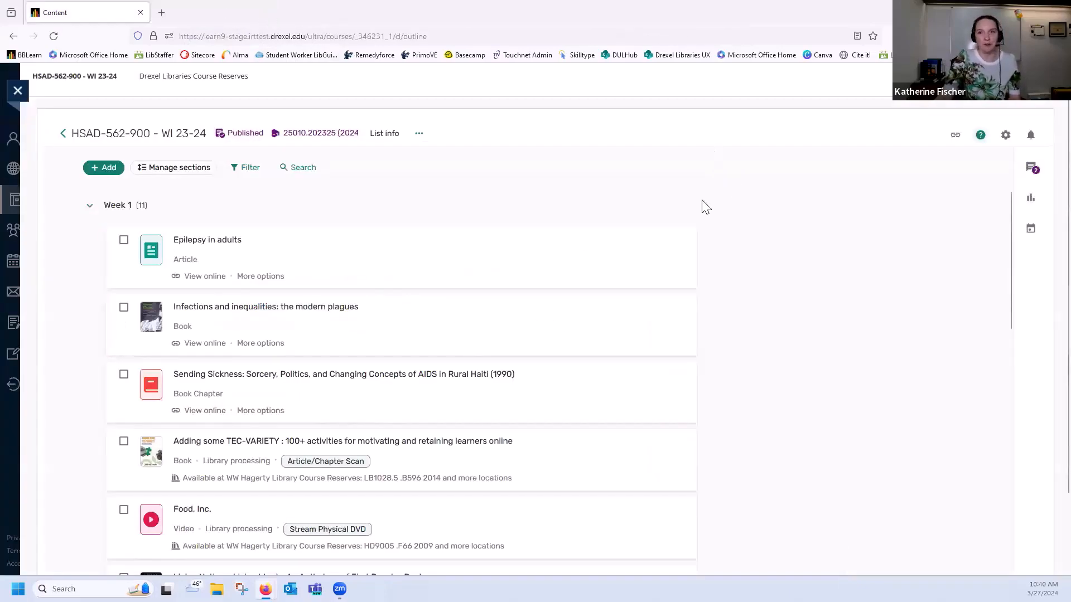
click(981, 135)
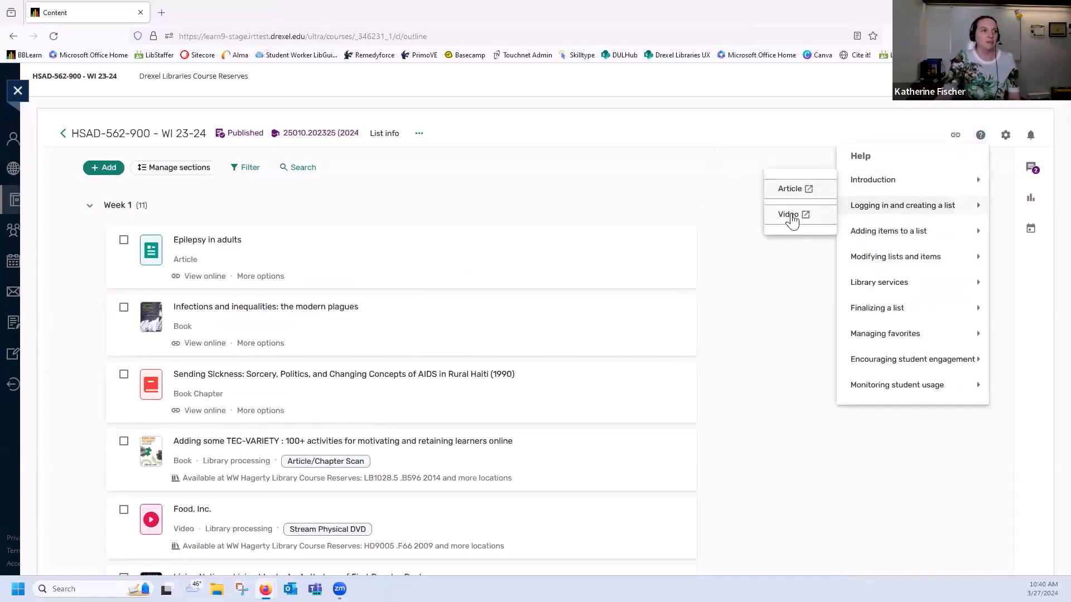
click(660, 162)
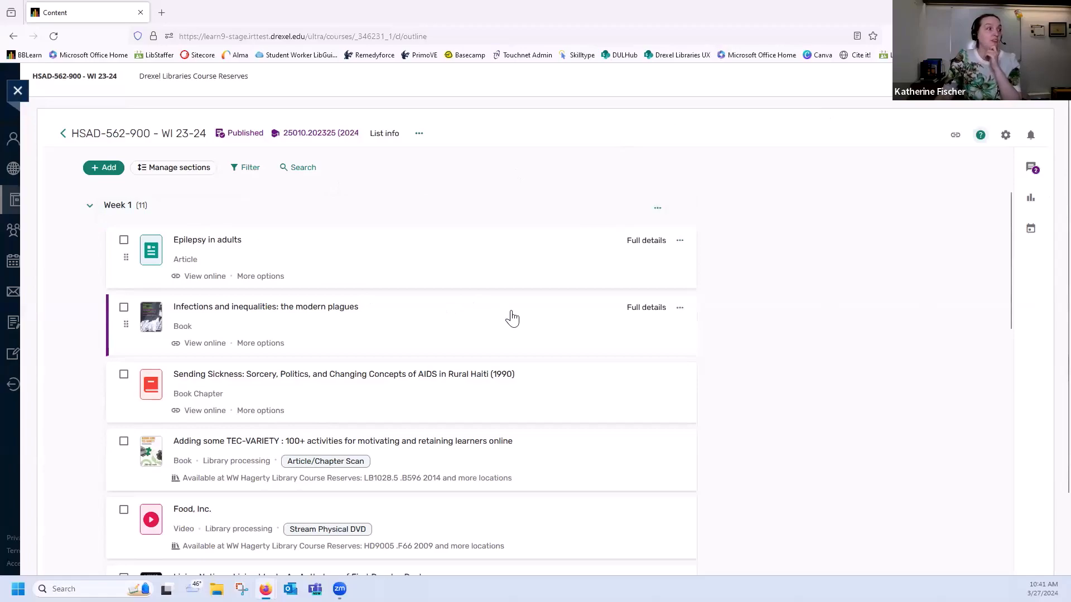
Look over the items in the weekly sections and the available ways of adding new items to the reading list
scroll(522, 340, down, 1)
scroll(530, 413, down, 1)
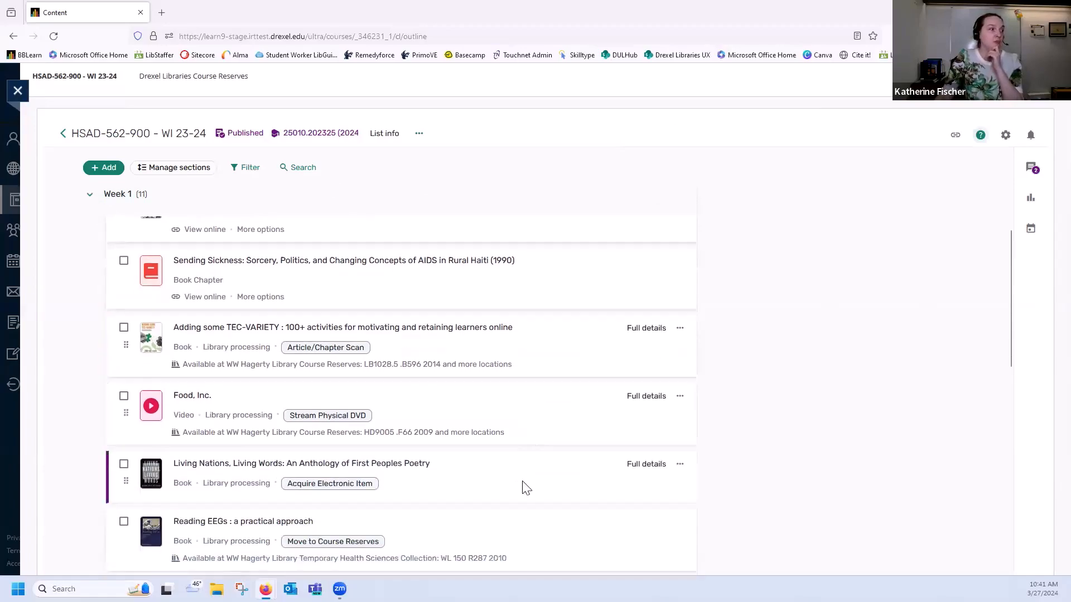
scroll(538, 484, down, 1)
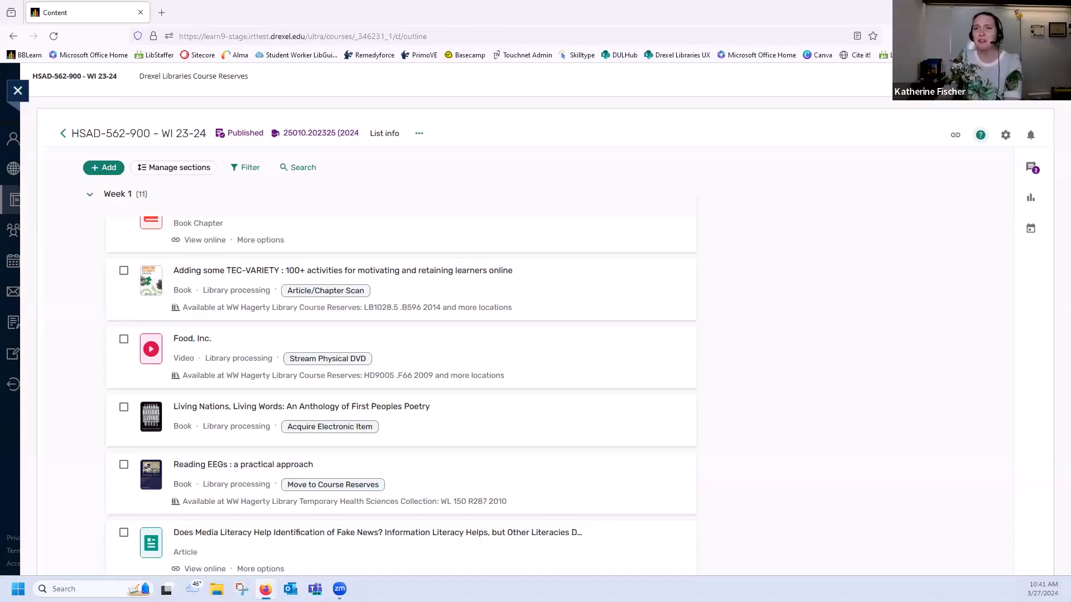
scroll(564, 256, up, 3)
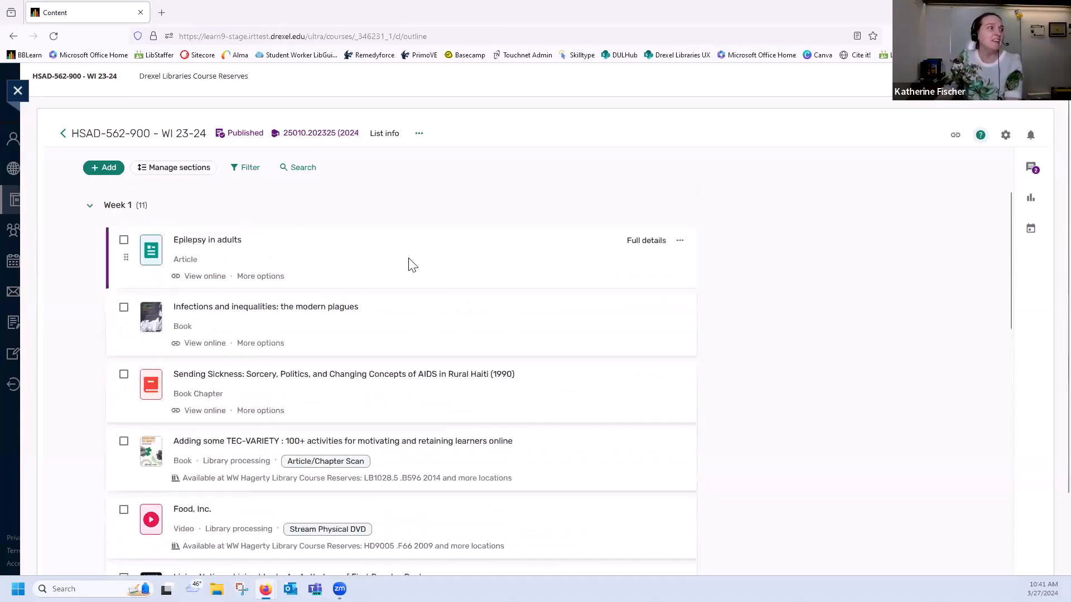
click(103, 168)
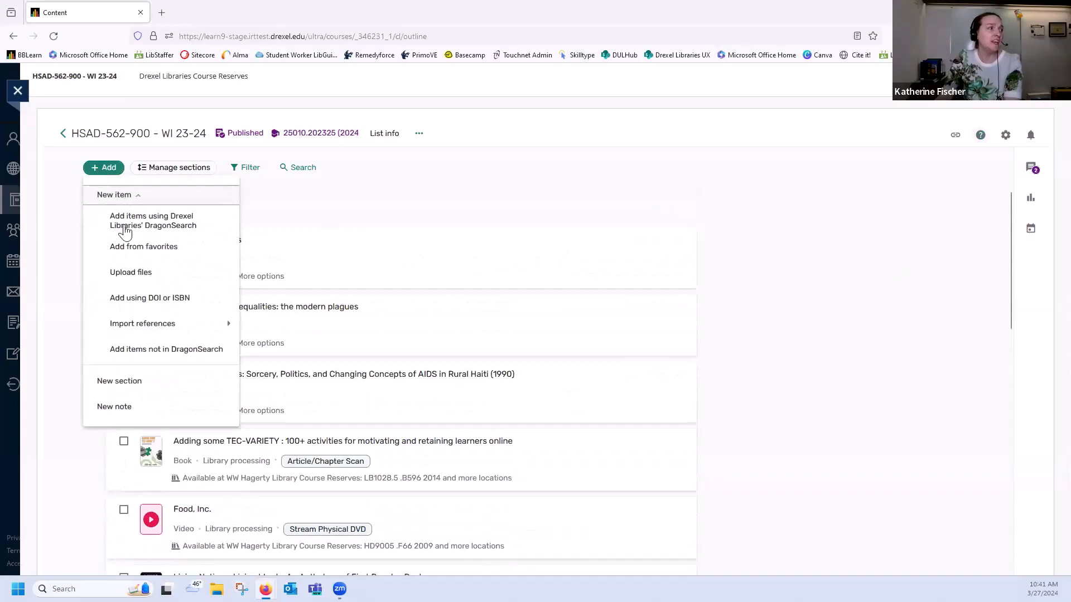
click(522, 204)
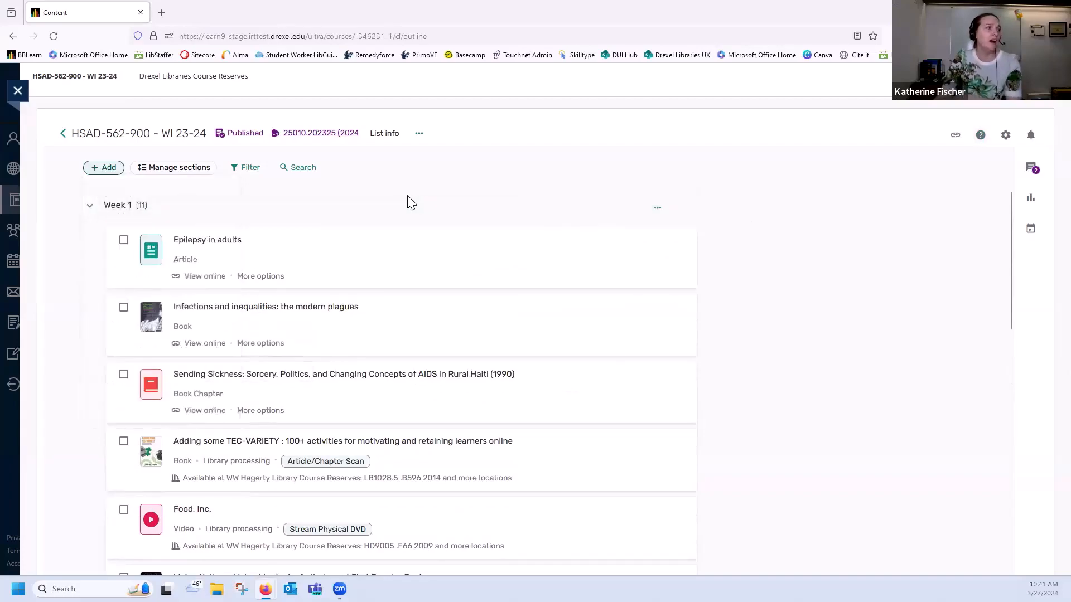
scroll(370, 270, down, 10)
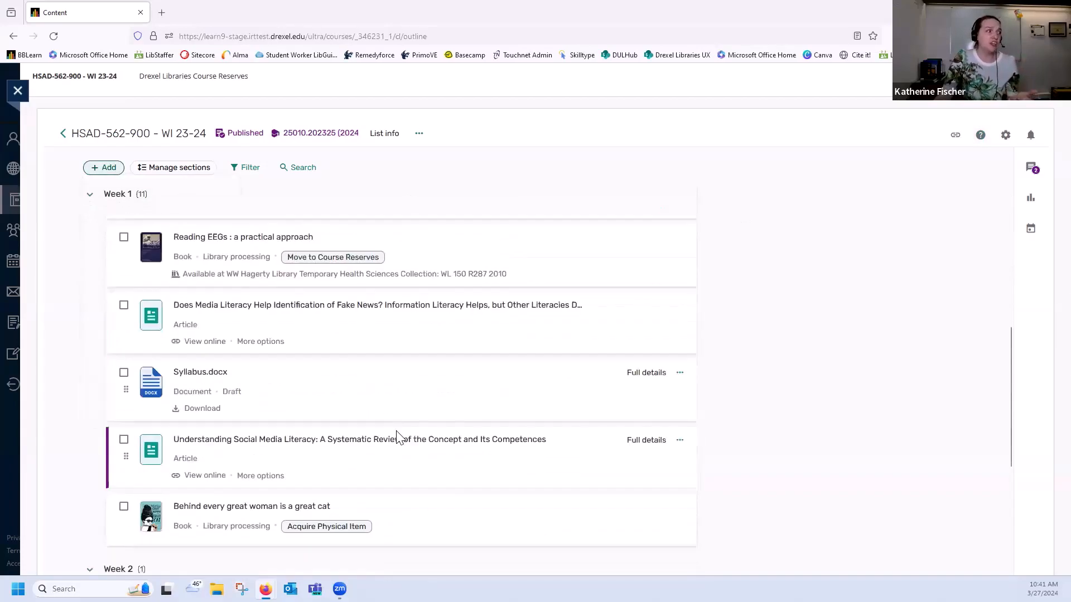
click(102, 168)
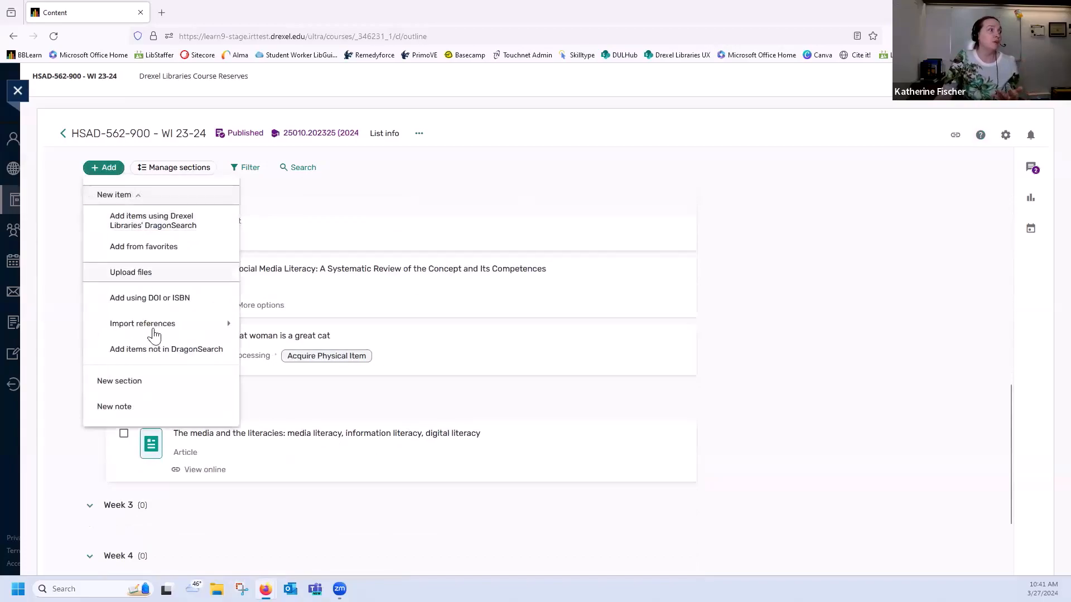
click(801, 315)
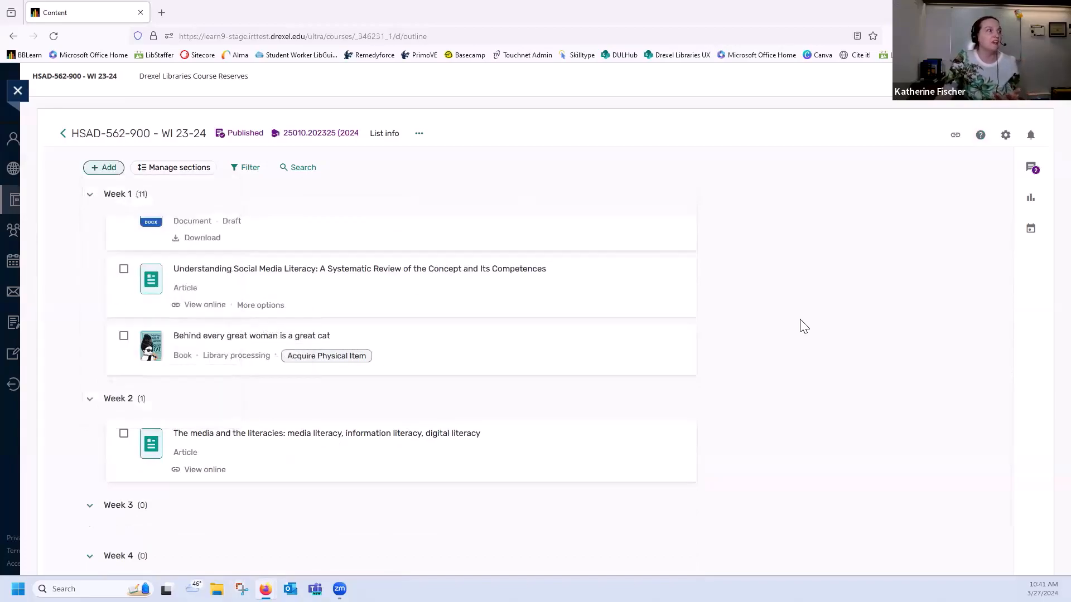
scroll(802, 312, up, 10)
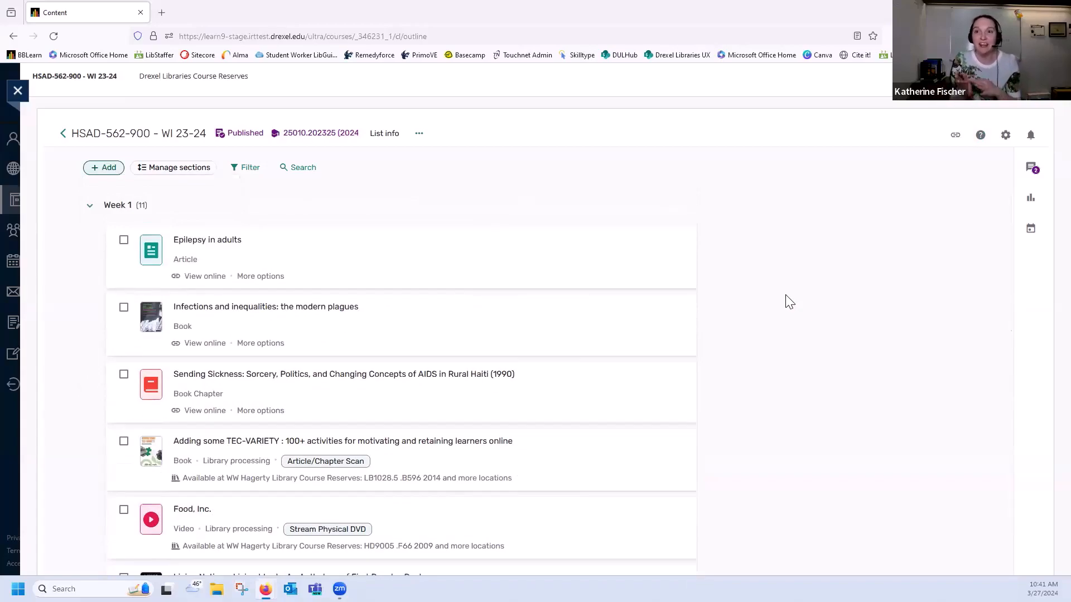
Collapse the Week 1 and Week 2 sections of the reading list
scroll(781, 300, down, 6)
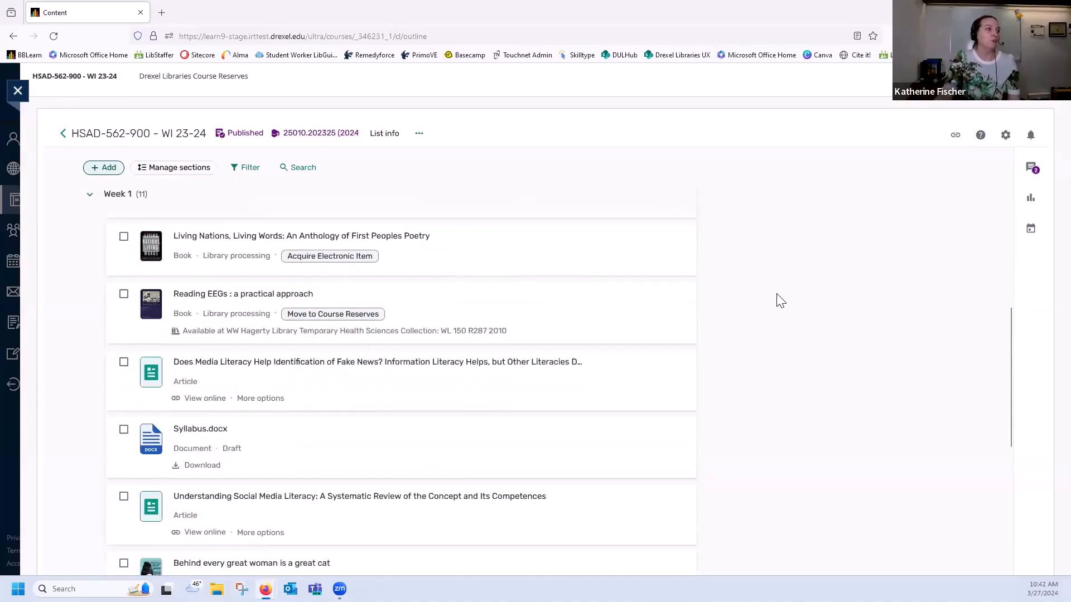
scroll(781, 301, up, 4)
scroll(335, 279, up, 2)
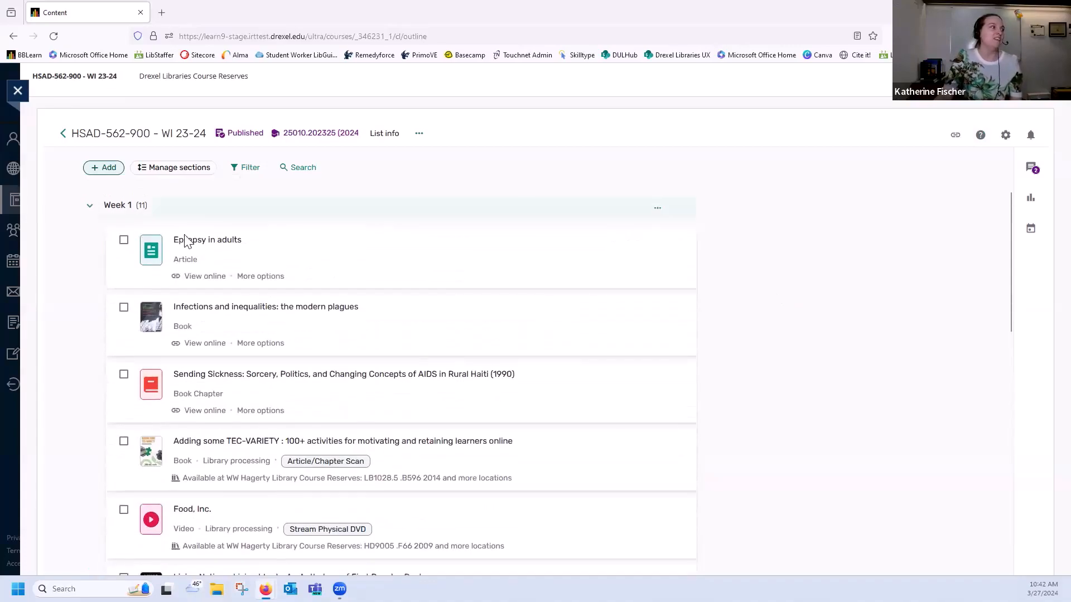
click(88, 208)
scroll(215, 399, down, 3)
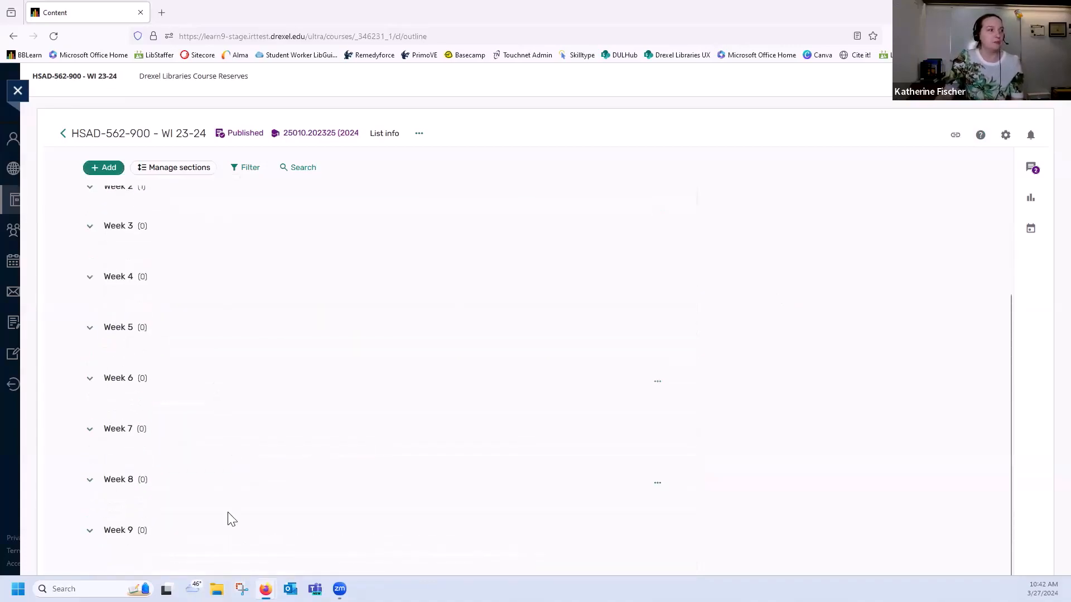
scroll(230, 519, up, 2)
scroll(229, 517, up, 1)
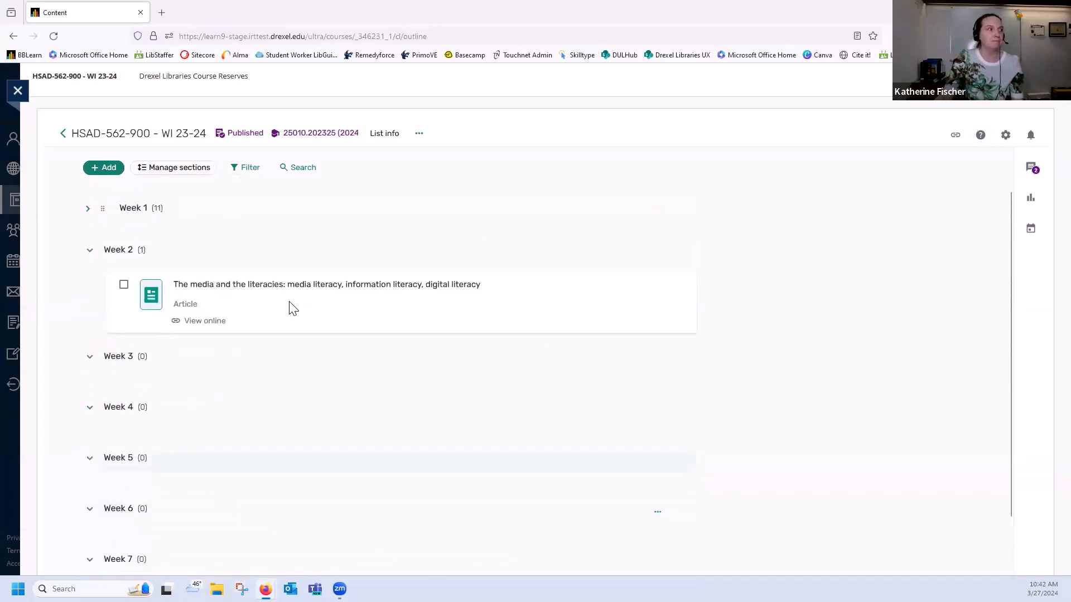
click(88, 248)
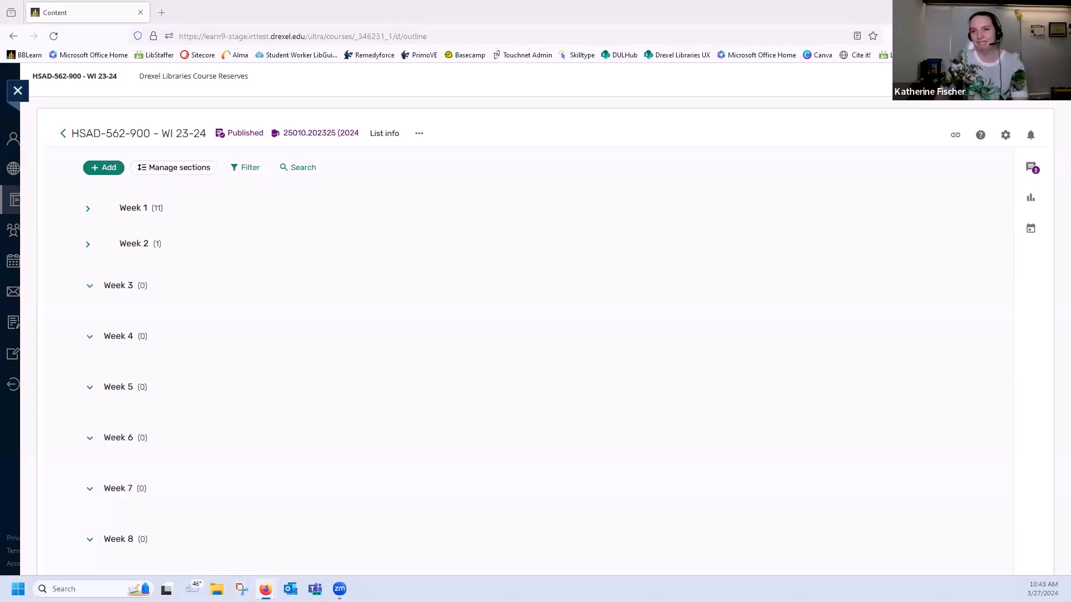
Look over the available ways of adding items and the weekly sections through Week 10
click(115, 170)
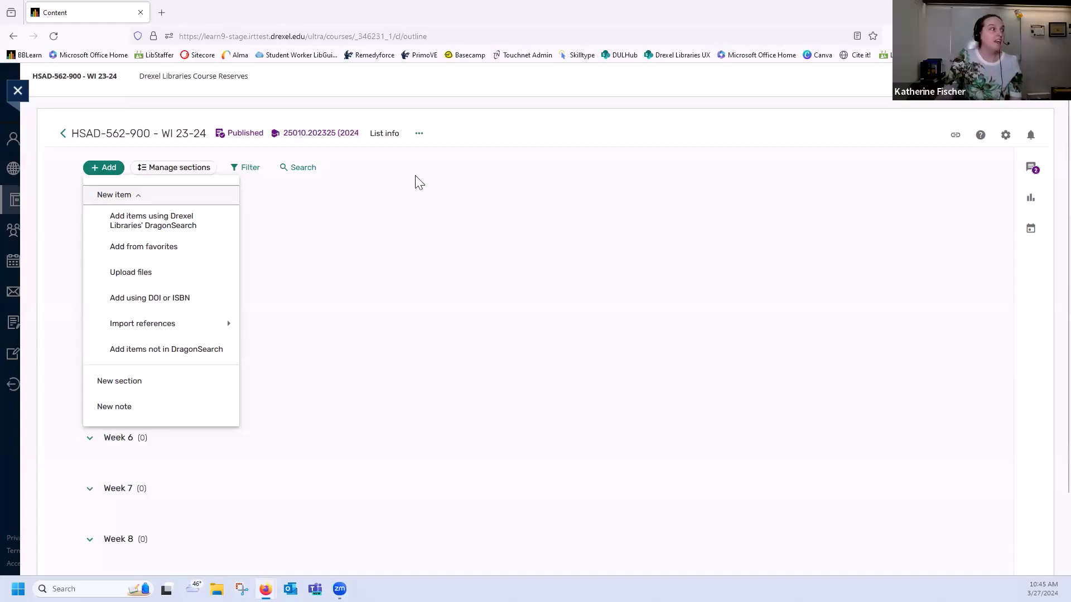
click(56, 167)
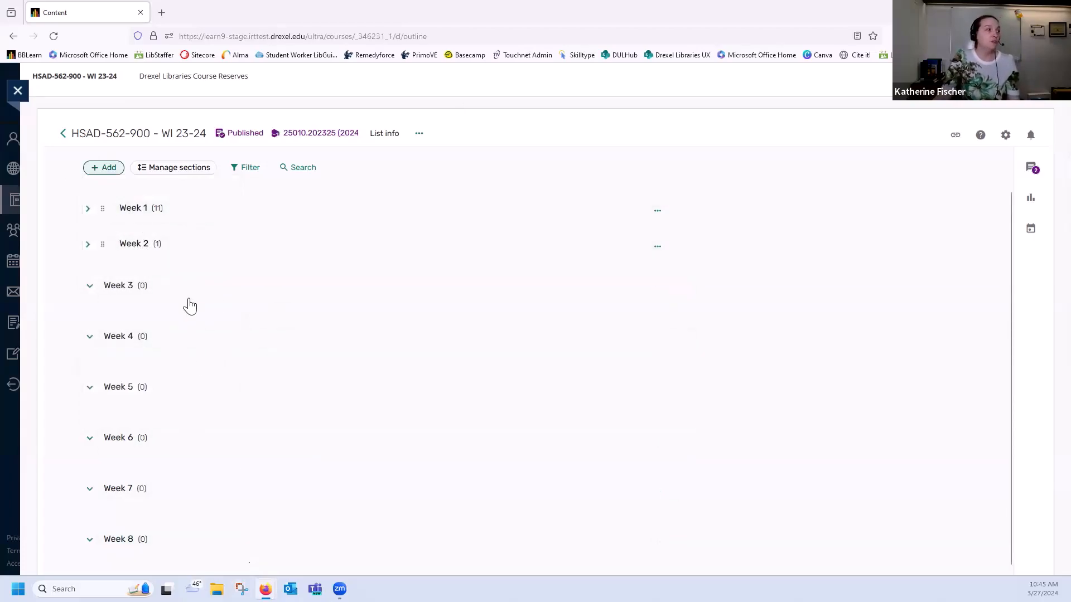
scroll(195, 390, down, 2)
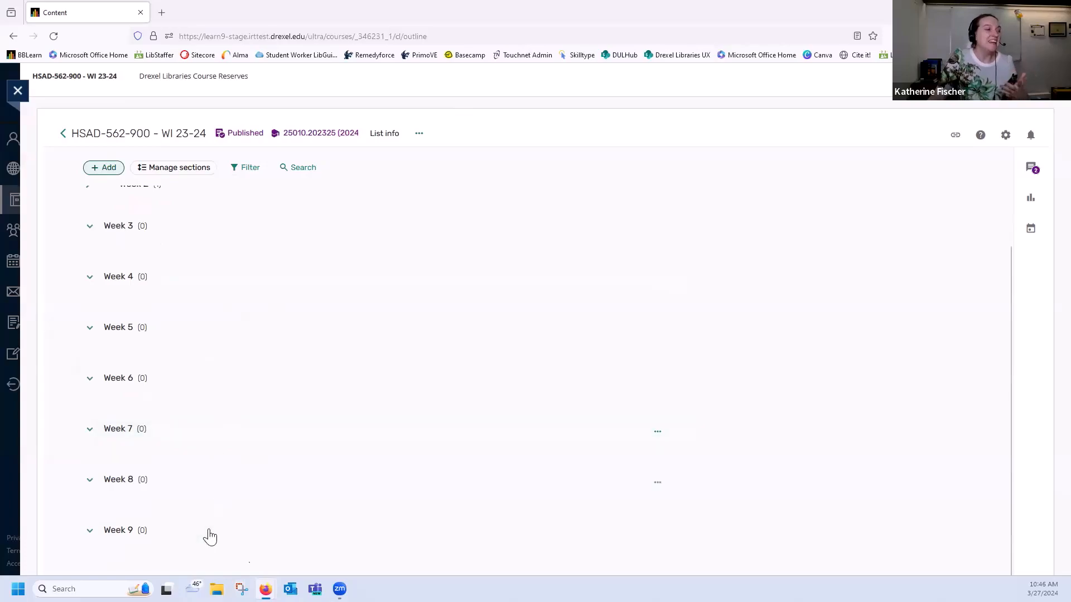
scroll(209, 535, down, 2)
scroll(198, 542, down, 1)
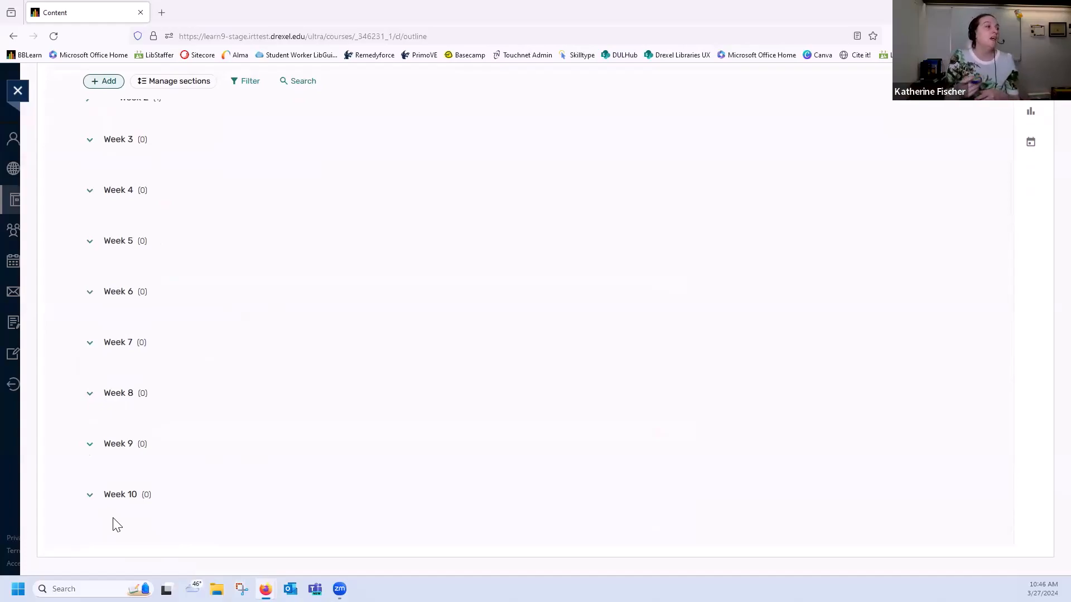
scroll(201, 294, up, 3)
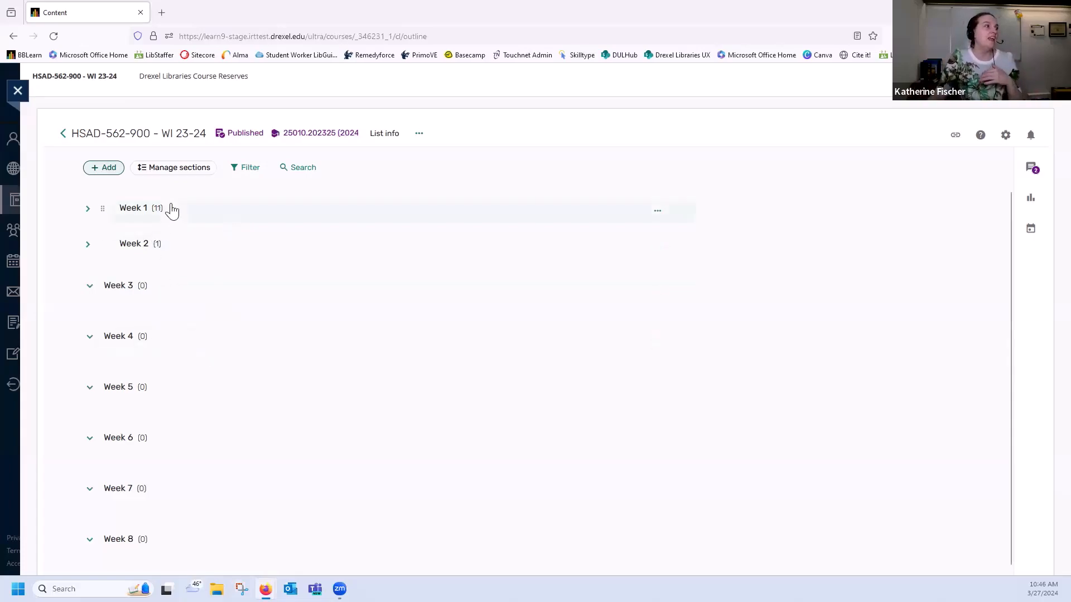
scroll(199, 495, down, 1)
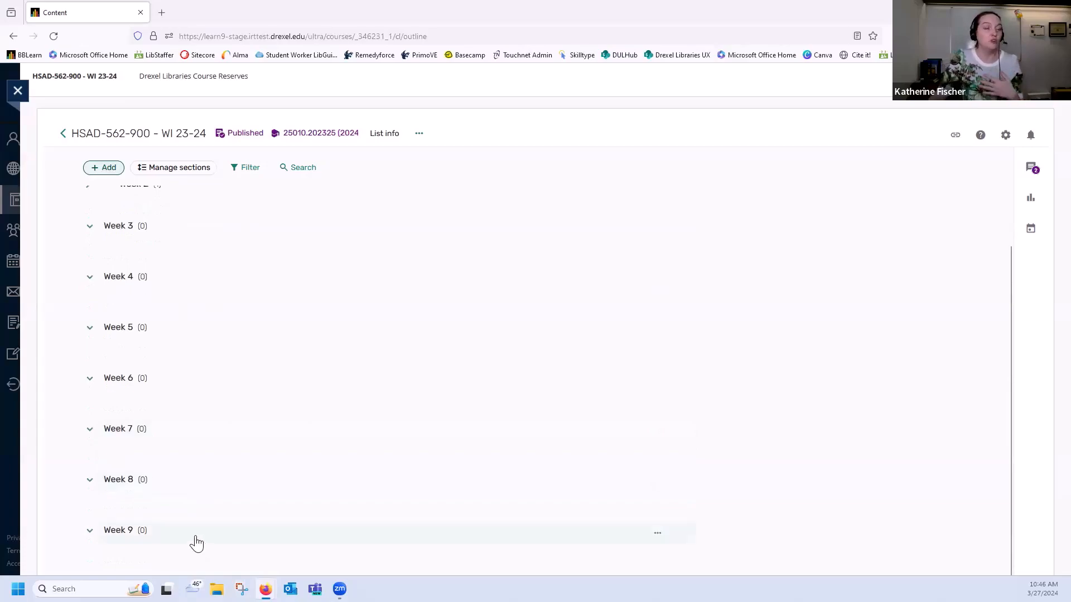
scroll(197, 544, up, 1)
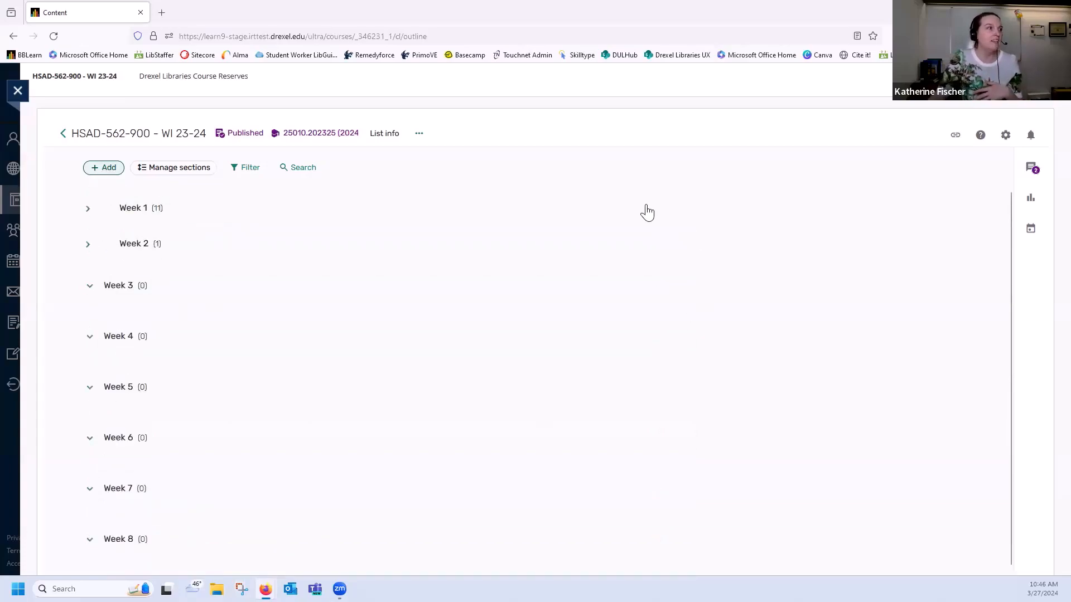
Delete the Week 4 section from the reading list
click(657, 211)
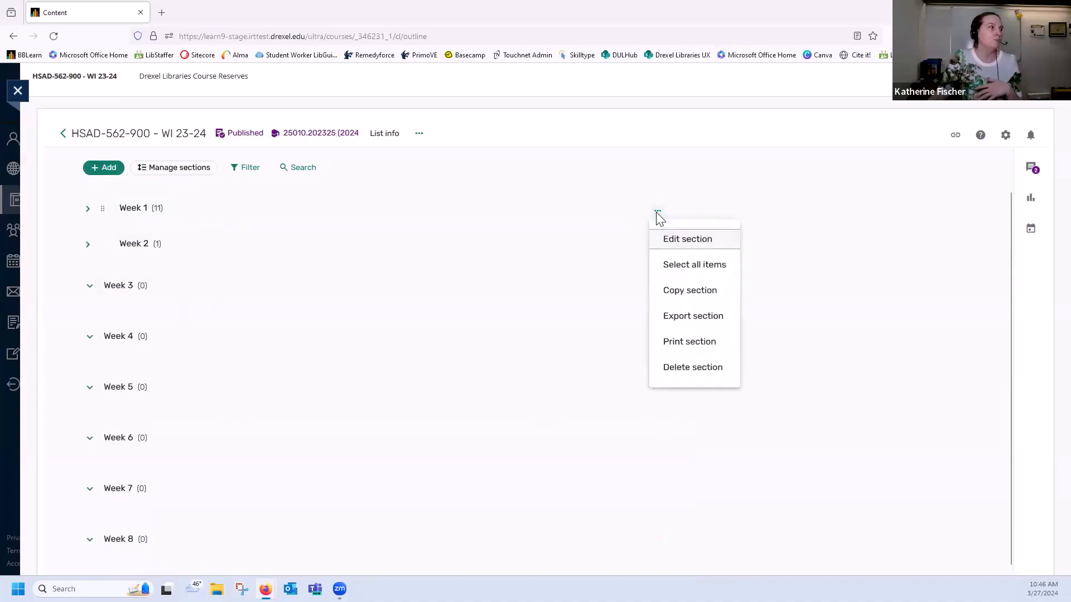
click(354, 337)
click(659, 341)
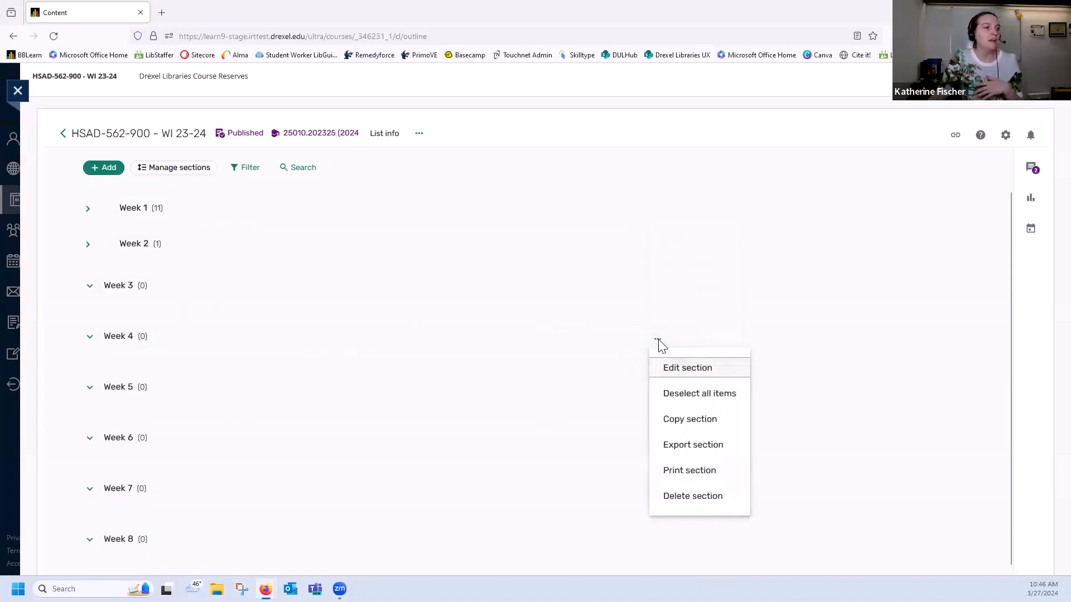
click(722, 497)
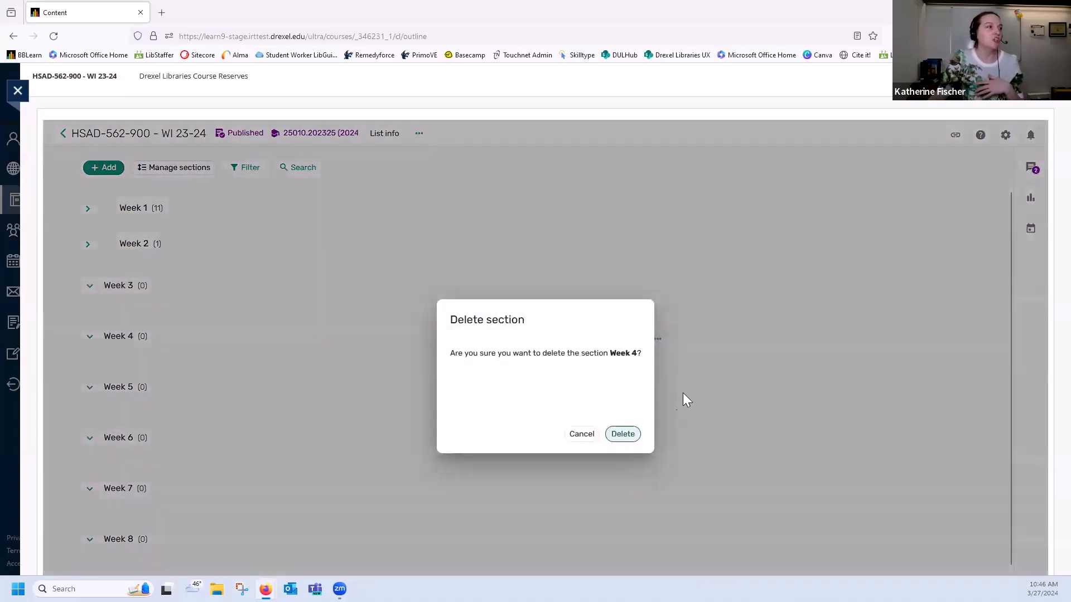
click(622, 435)
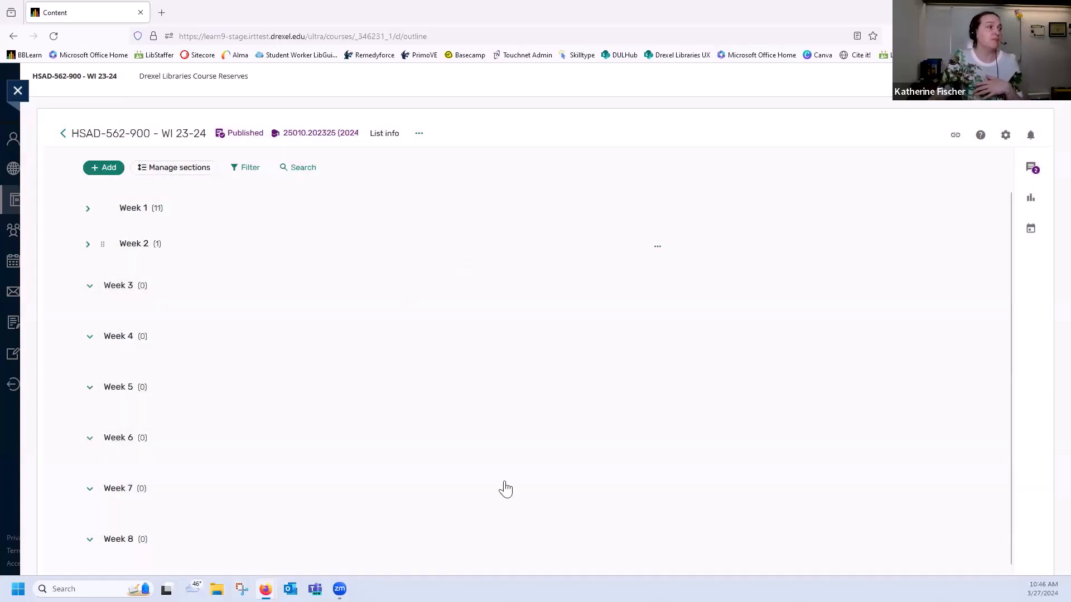
Add a new section titled "Finals week" as the last section of the list
click(103, 168)
click(140, 385)
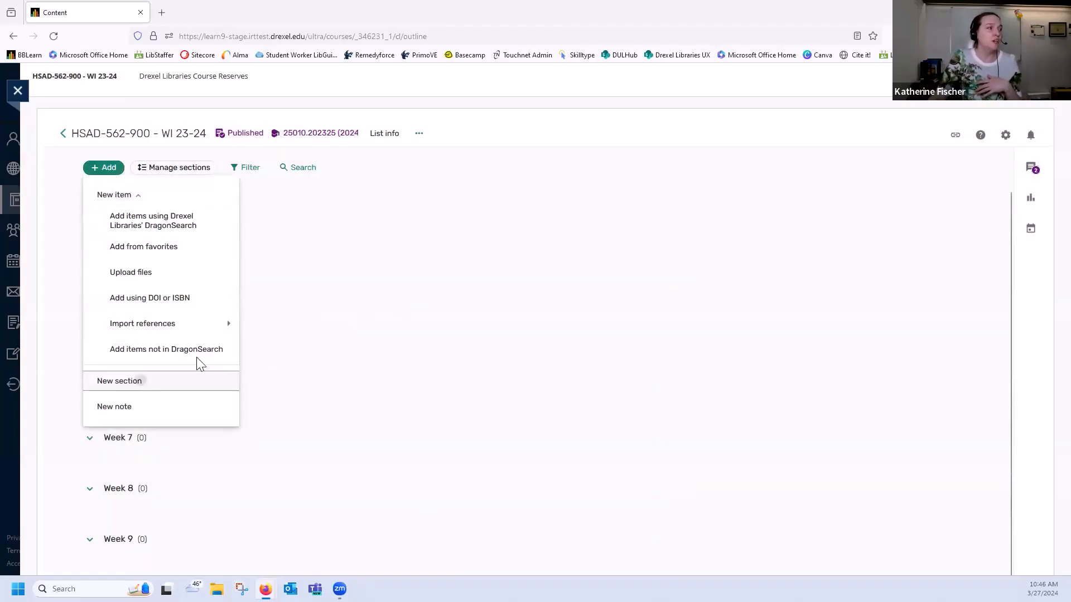
click(530, 187)
text(Finals week)
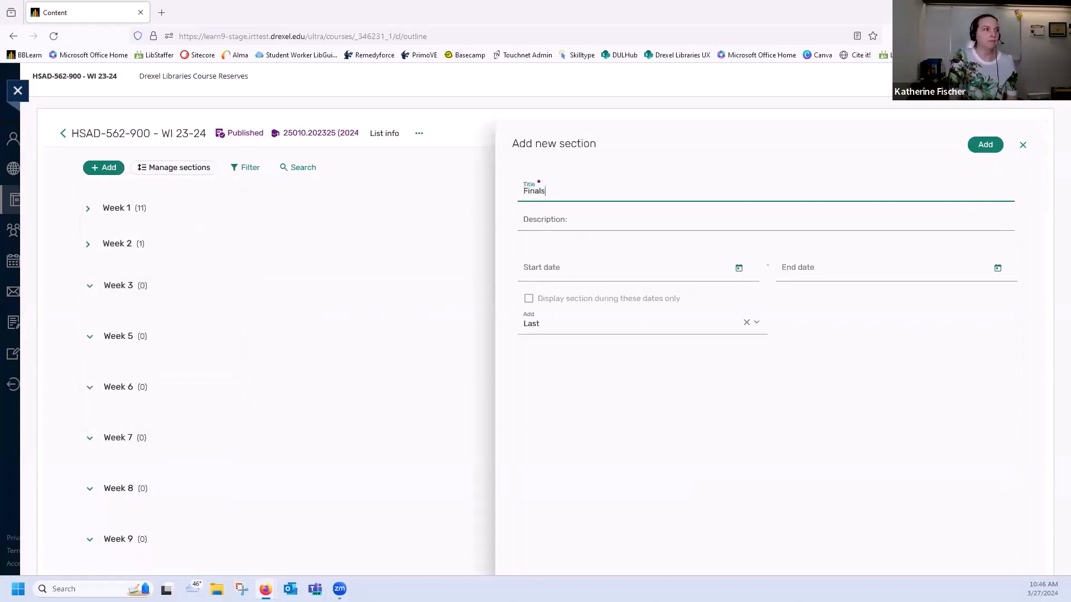
click(985, 148)
scroll(354, 534, down, 3)
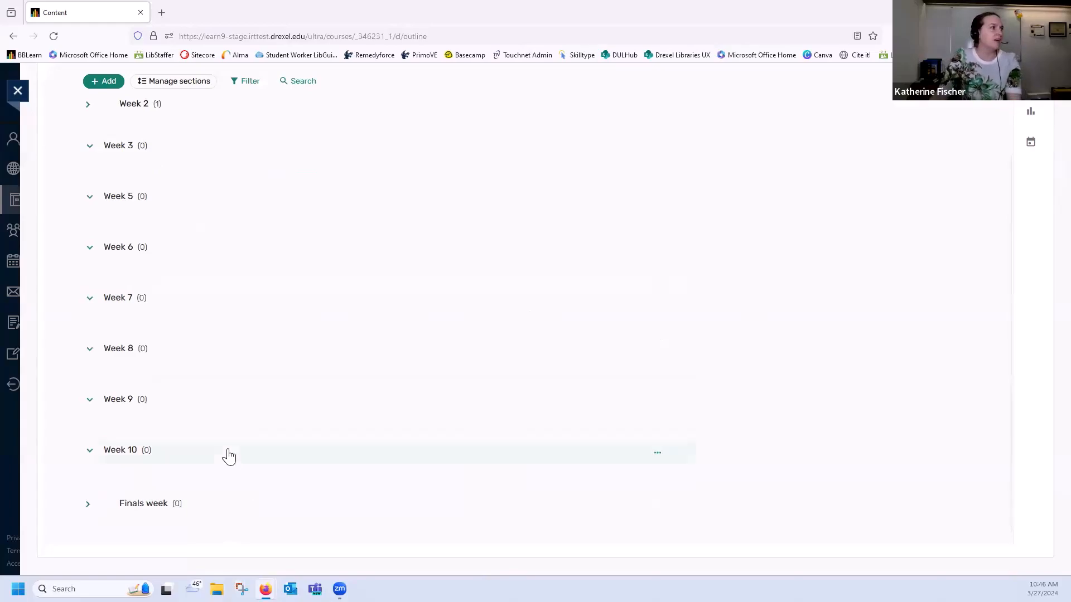
scroll(229, 418, up, 3)
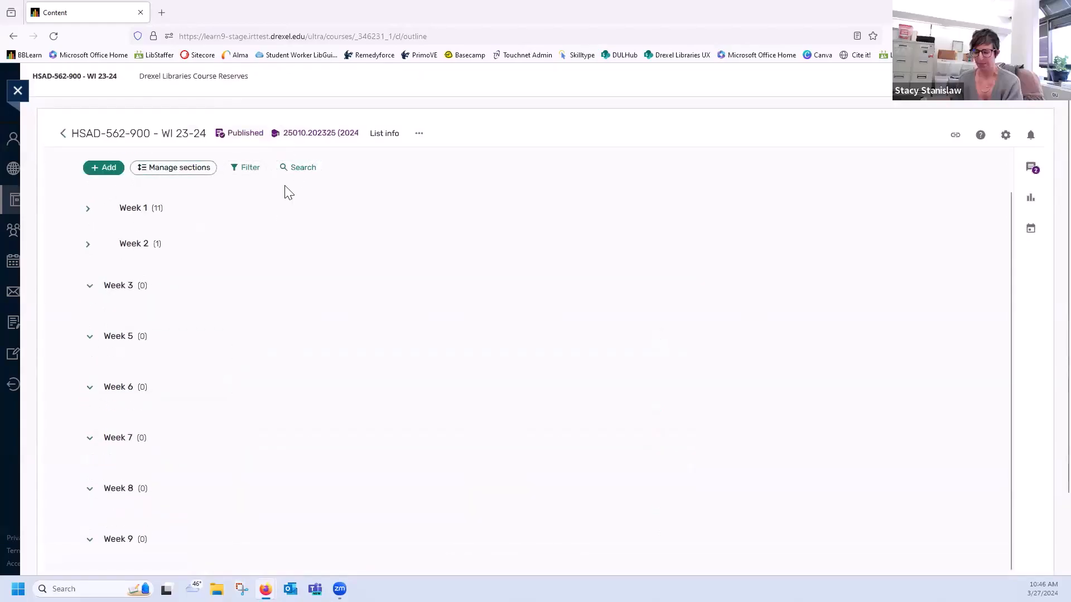
Unpublish the reading list and notify the library again that the list is ready
click(426, 139)
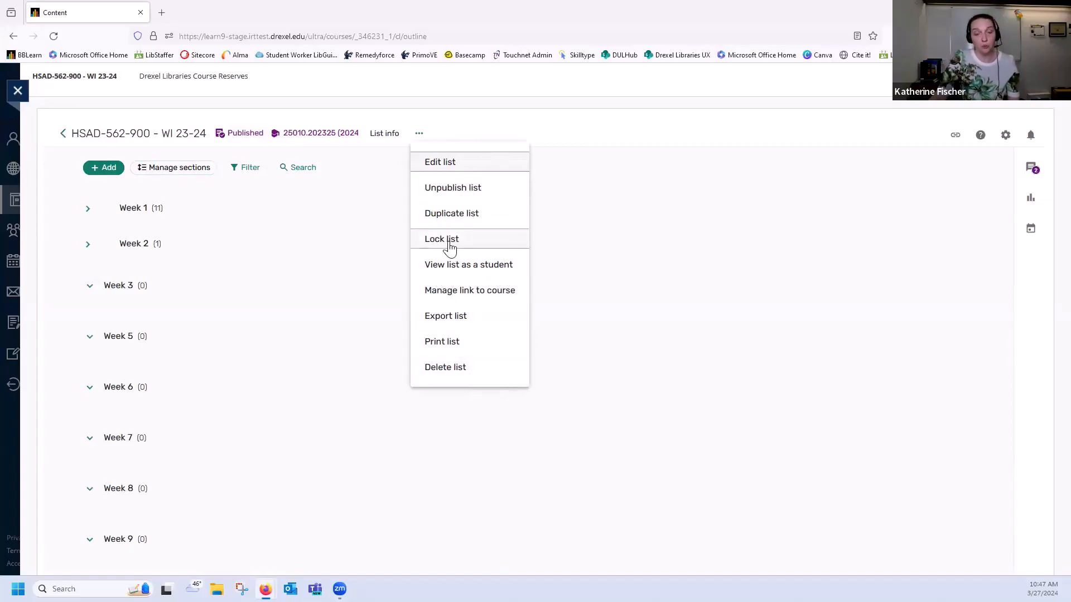
click(495, 193)
scroll(455, 217, down, 1)
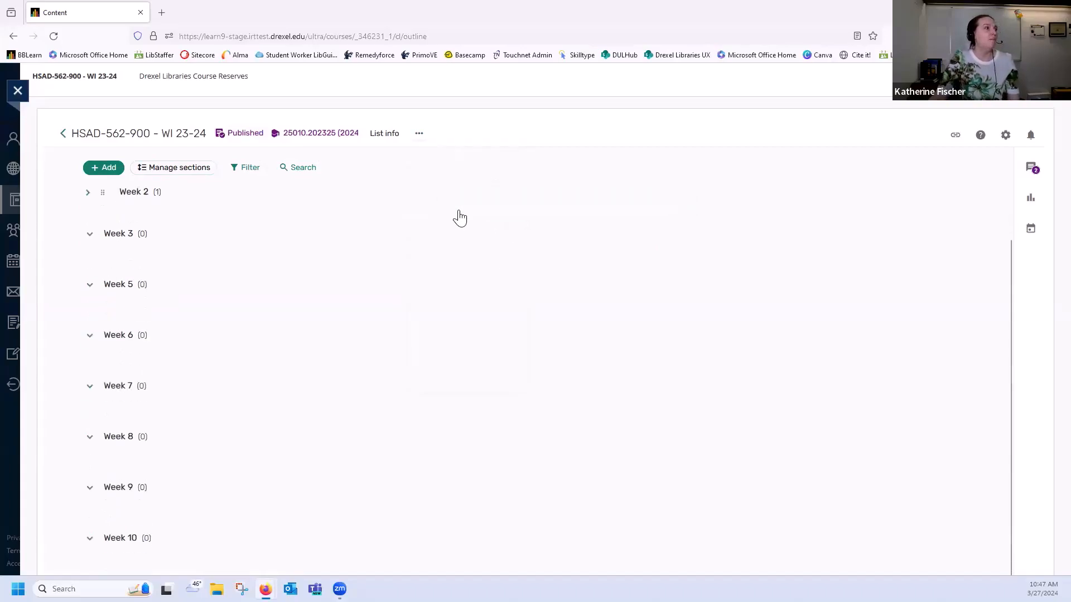
scroll(452, 195, up, 1)
click(419, 134)
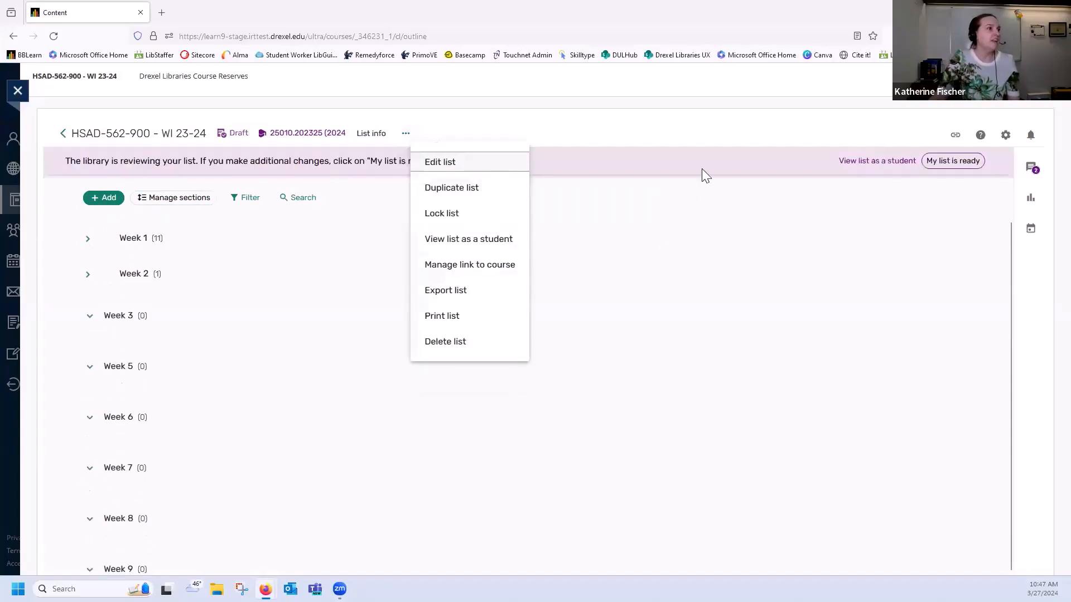
click(695, 135)
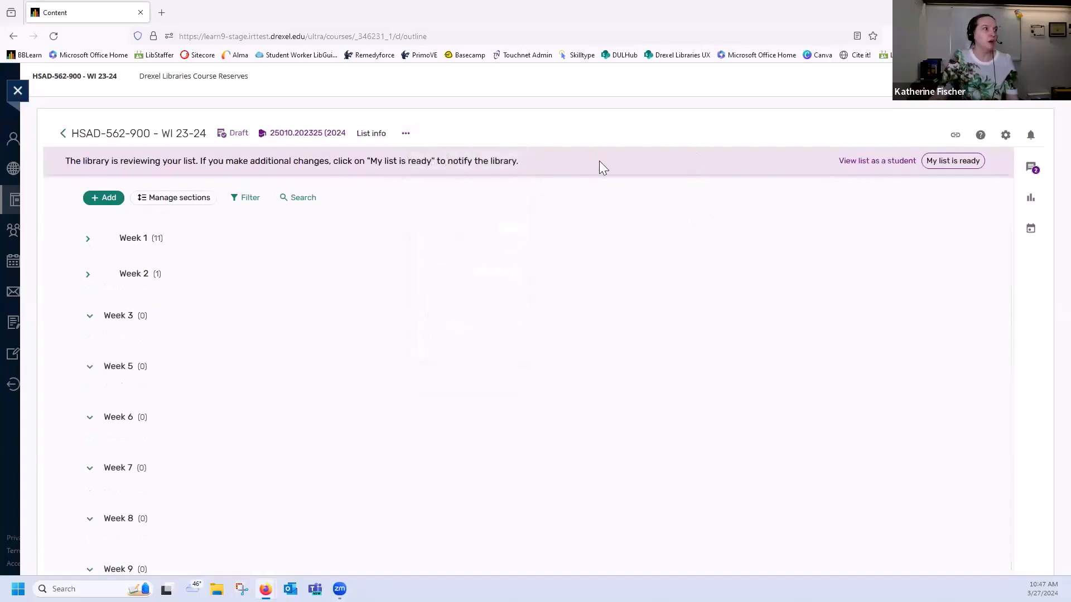
click(930, 163)
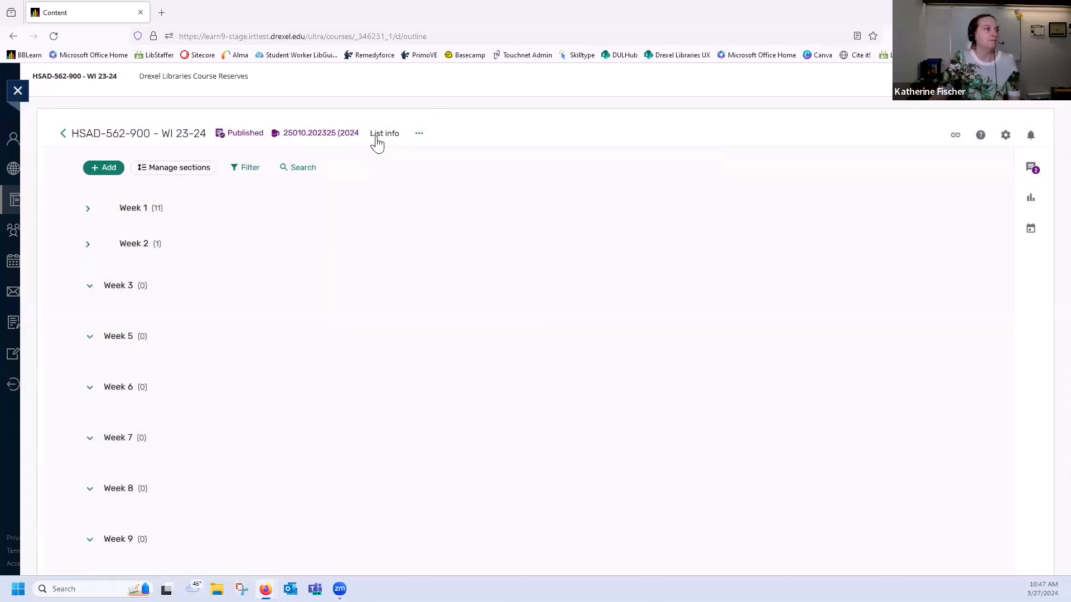
View the list info and look over the actions available for the whole reading list
click(388, 134)
click(1023, 145)
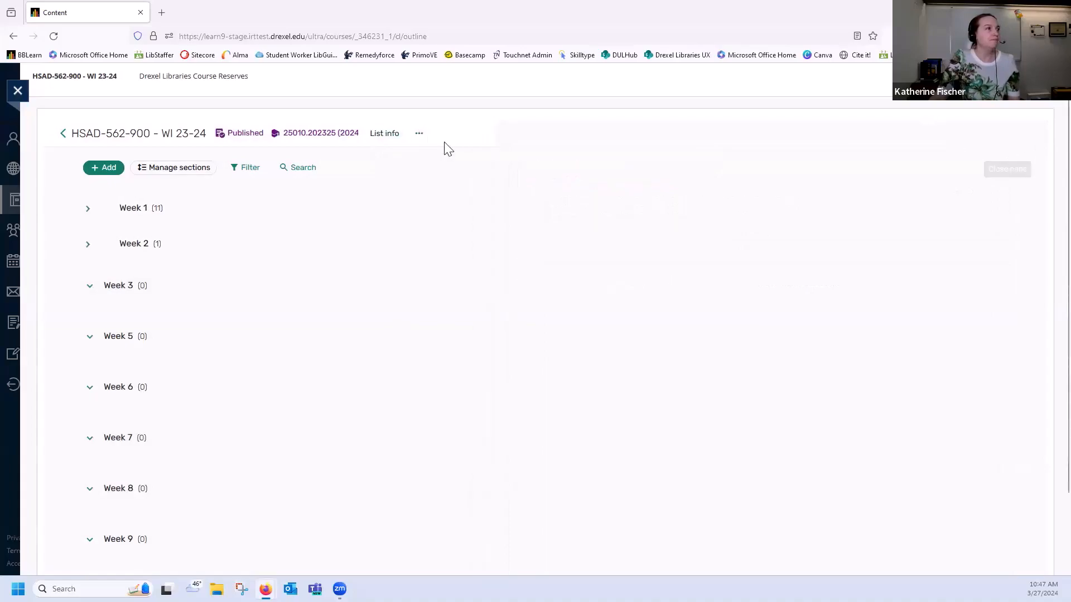
click(419, 133)
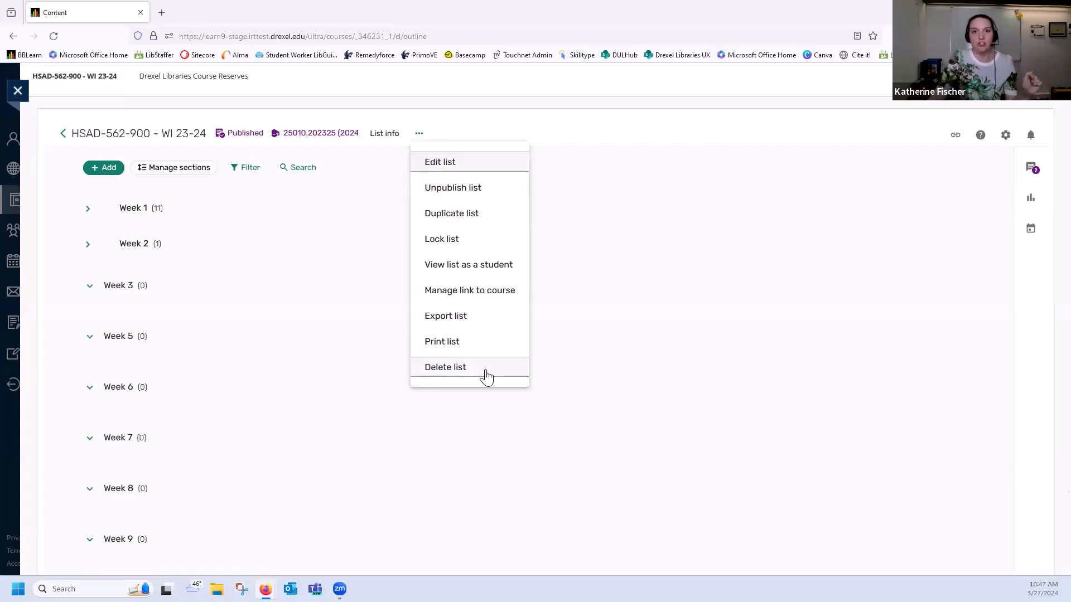
click(647, 126)
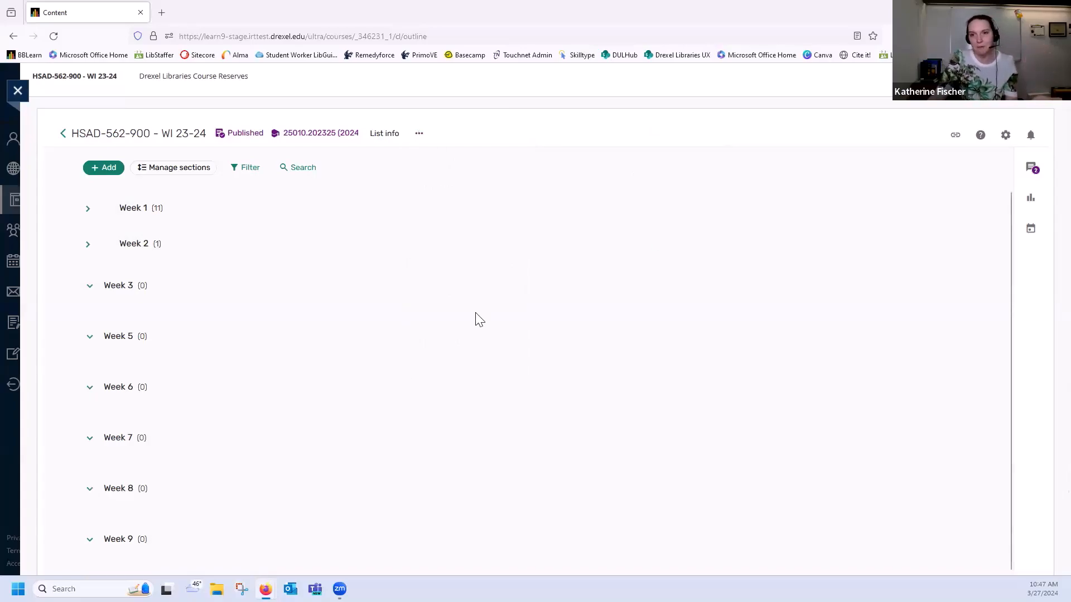
Examine the export formats for the reading list and the fields offered for an Excel export, leaving without exporting
click(419, 134)
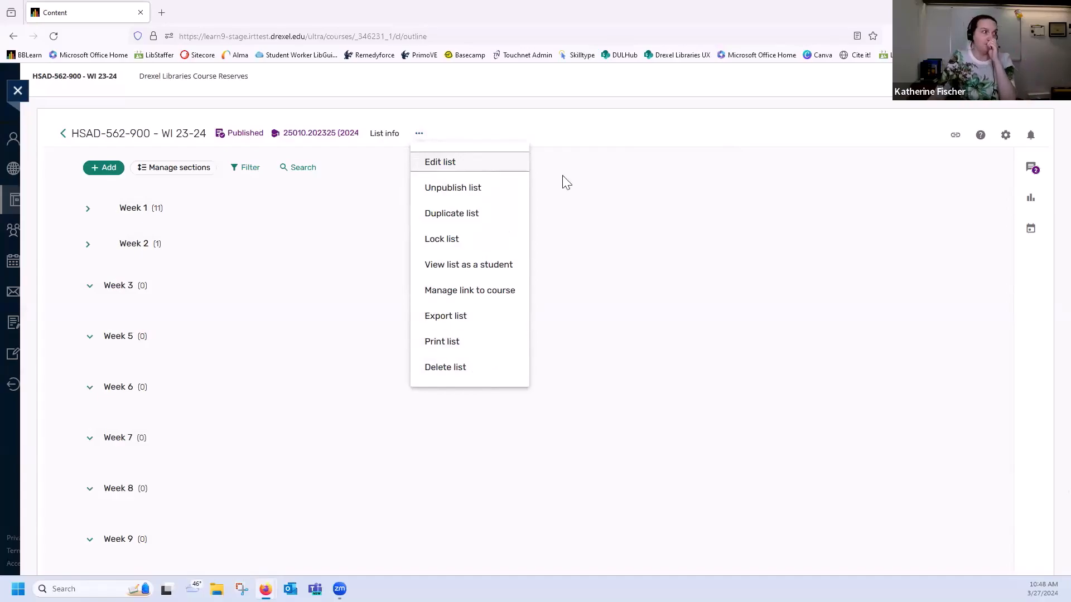
click(467, 317)
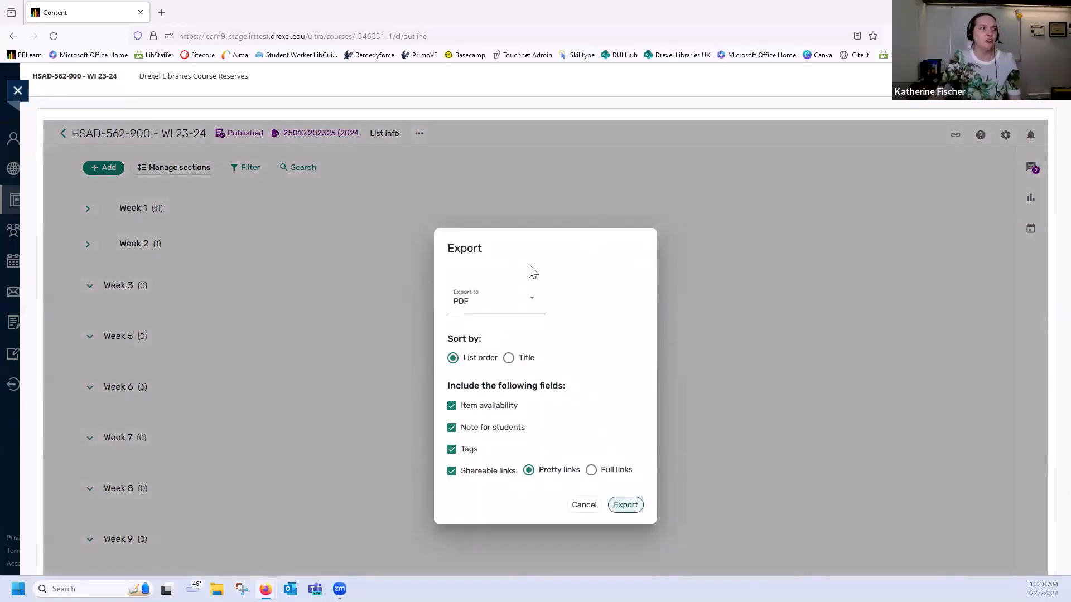
click(488, 300)
scroll(481, 356, down, 1)
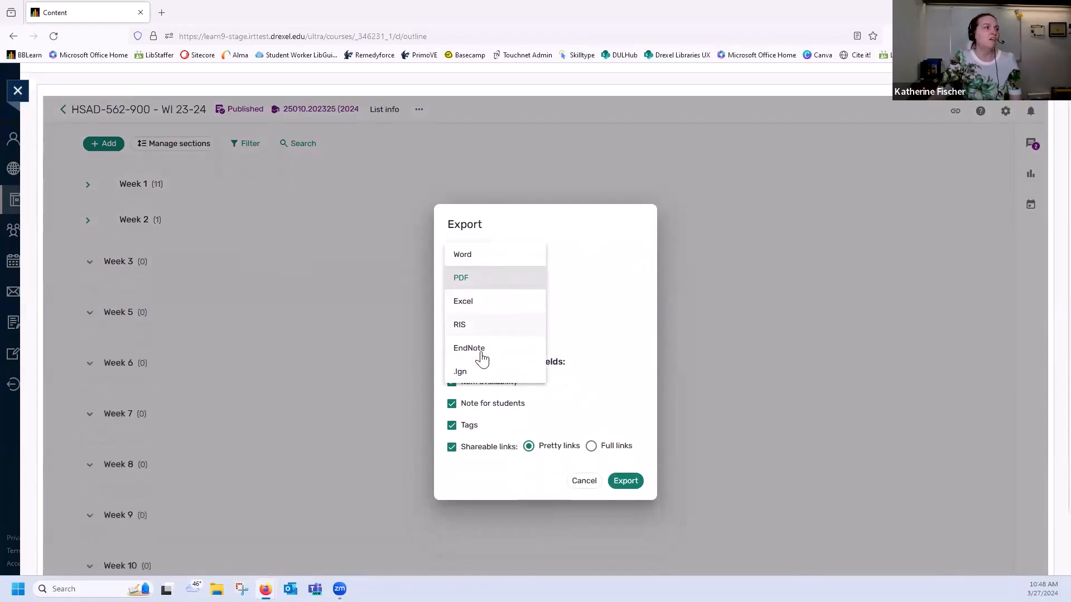
scroll(512, 343, up, 1)
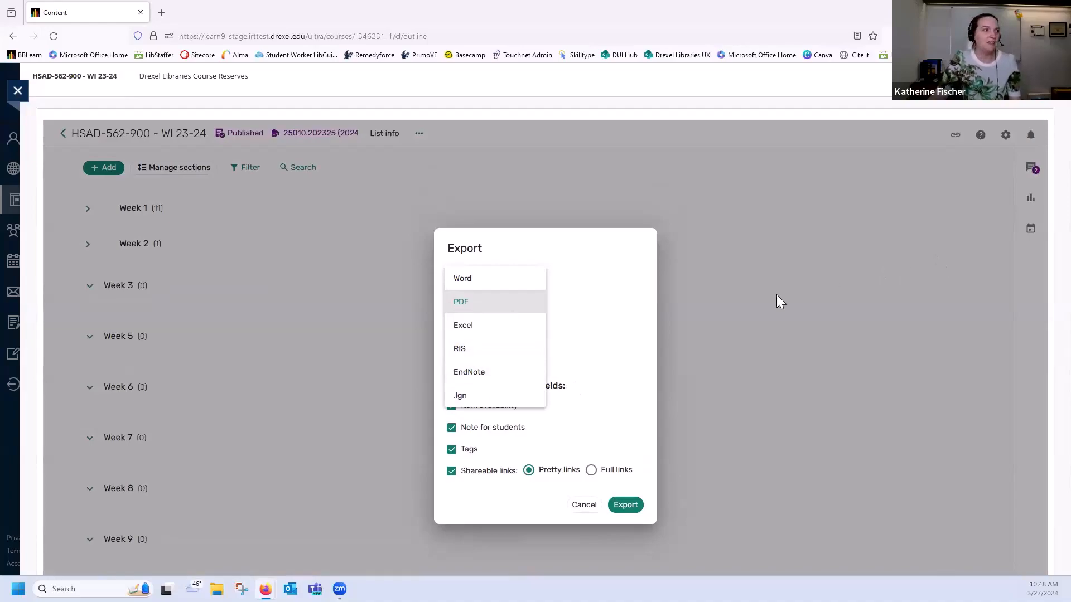
click(497, 326)
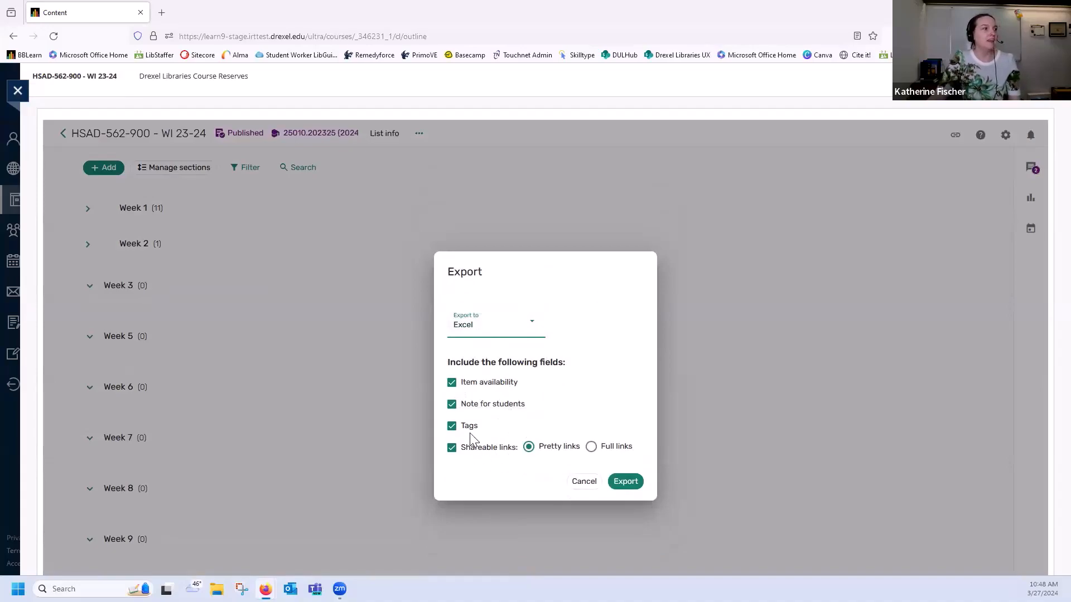
click(625, 481)
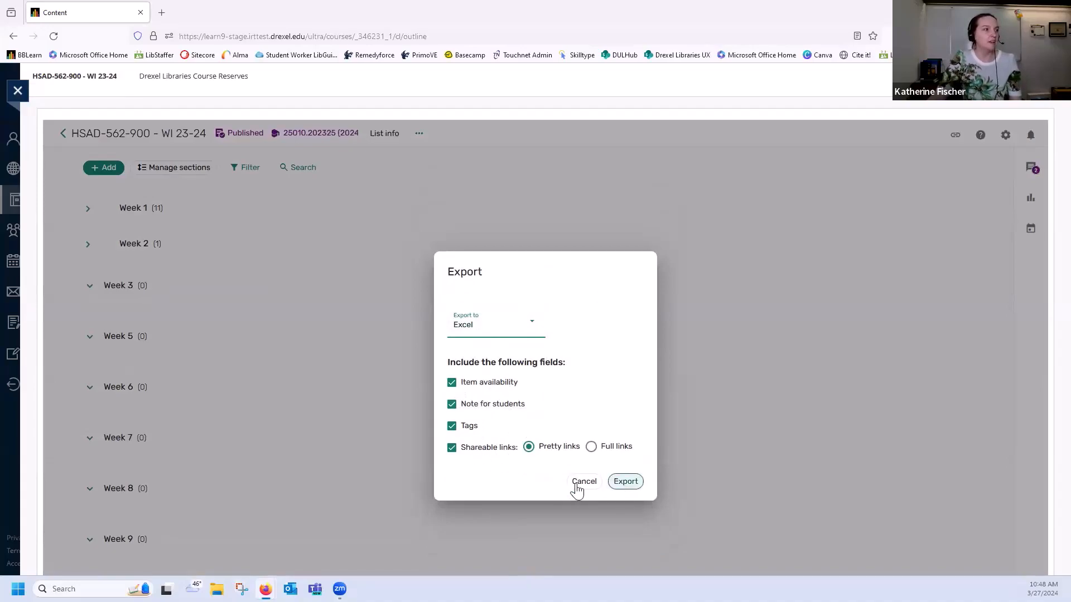
click(580, 485)
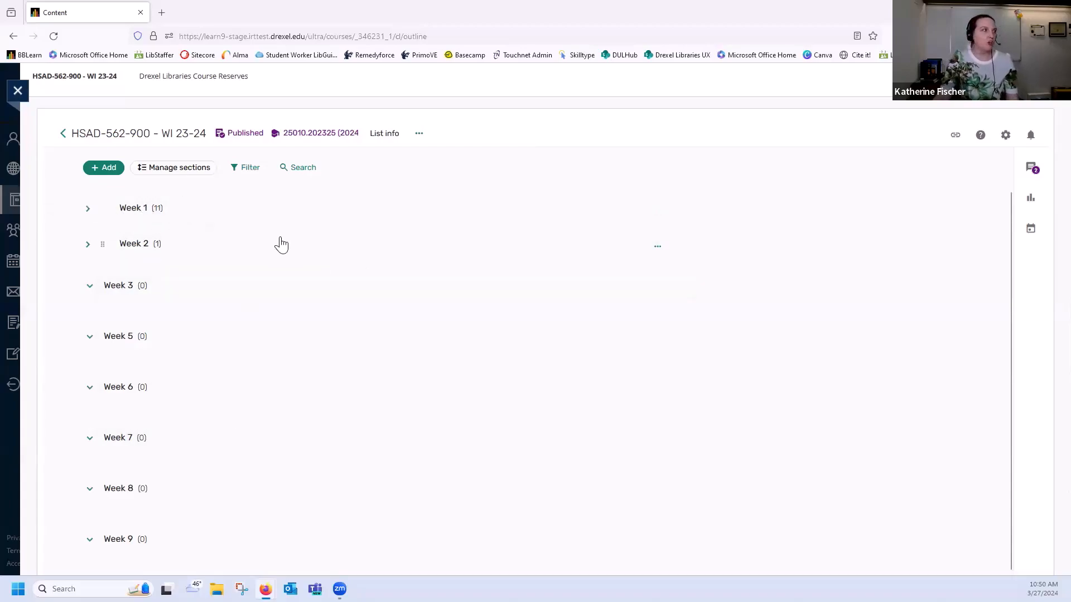
Move the book "Behind every great woman is a great cat" from Week 1 to Week 2, below the media literacy article
click(104, 169)
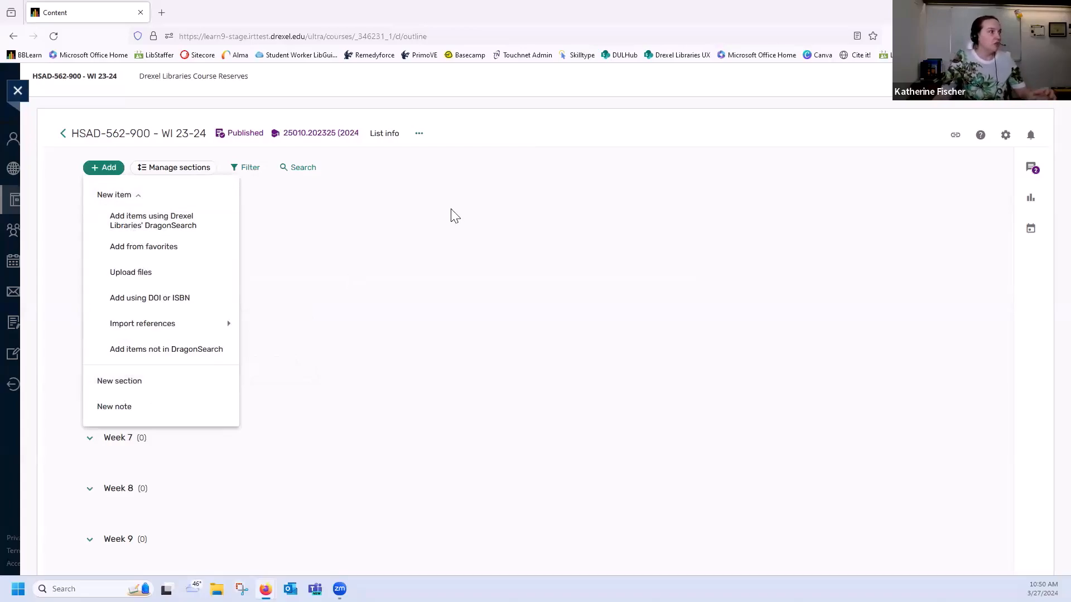
click(420, 176)
click(89, 208)
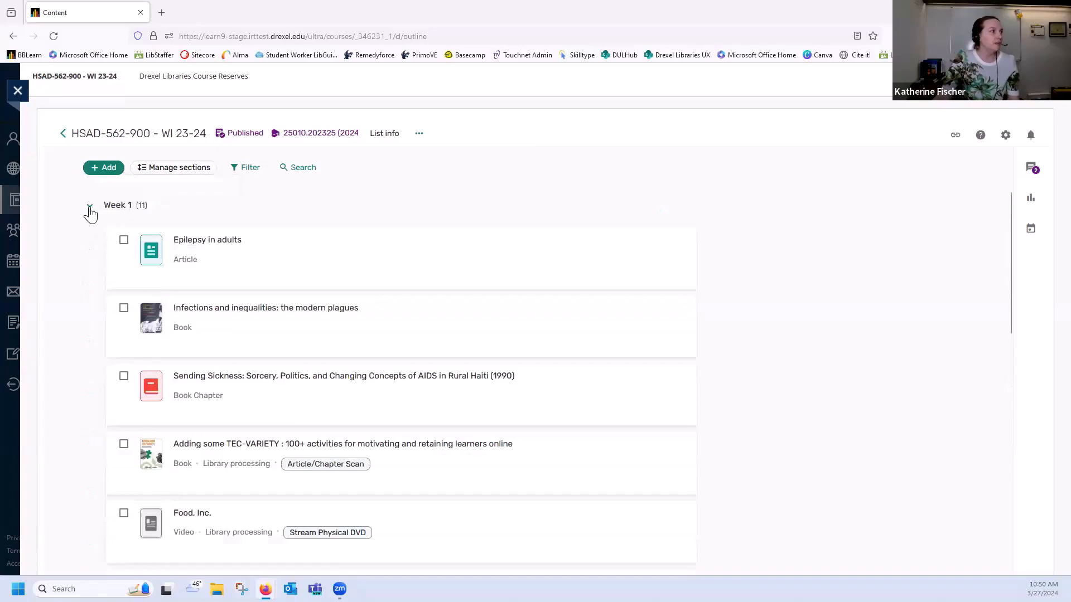
scroll(247, 250, down, 2)
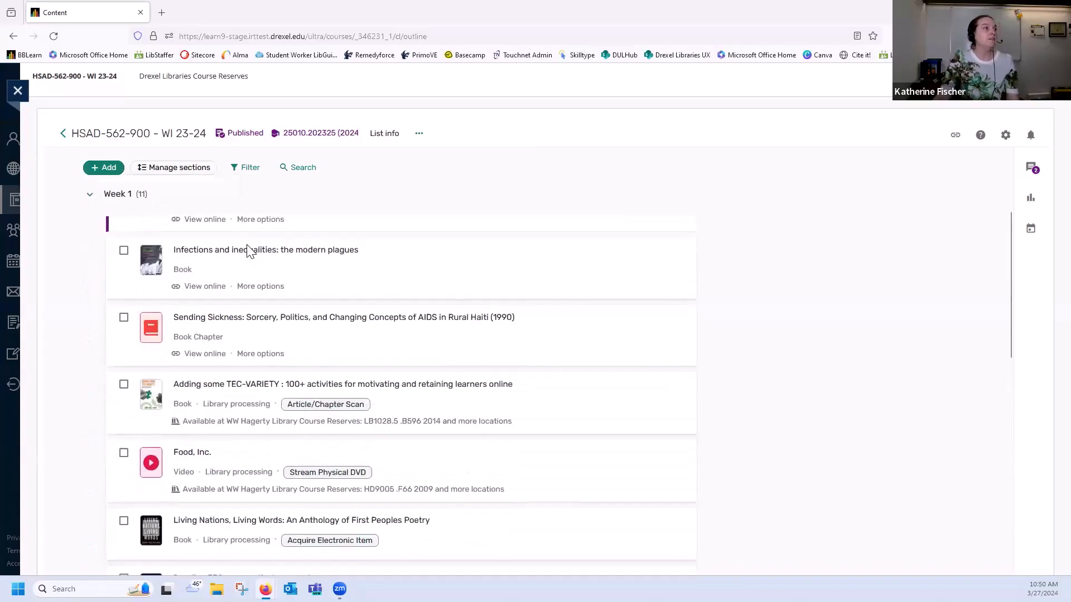
scroll(431, 253, up, 1)
scroll(413, 307, down, 2)
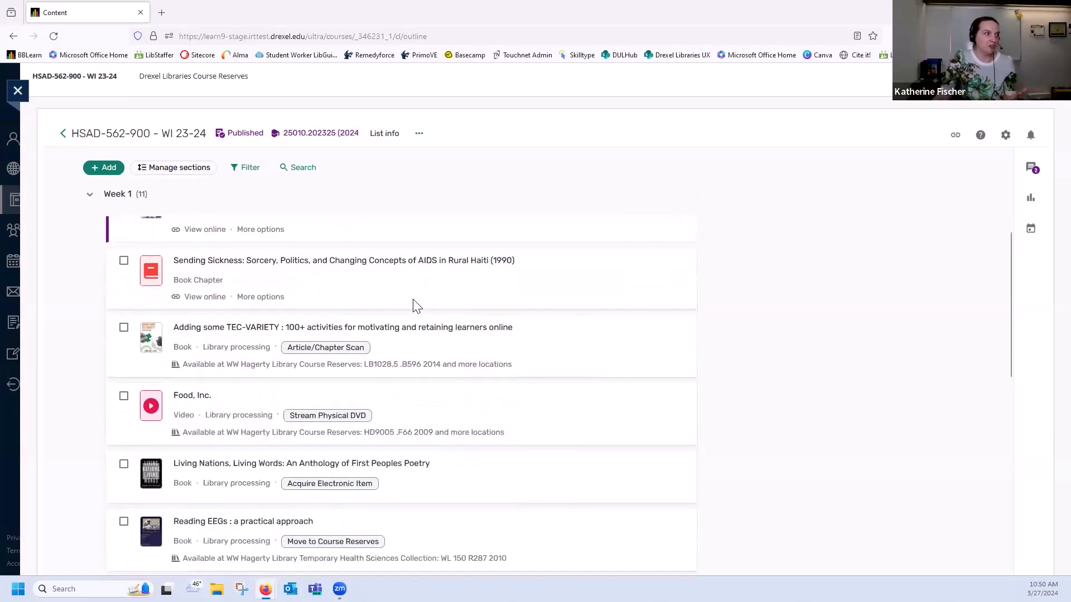
scroll(415, 306, down, 3)
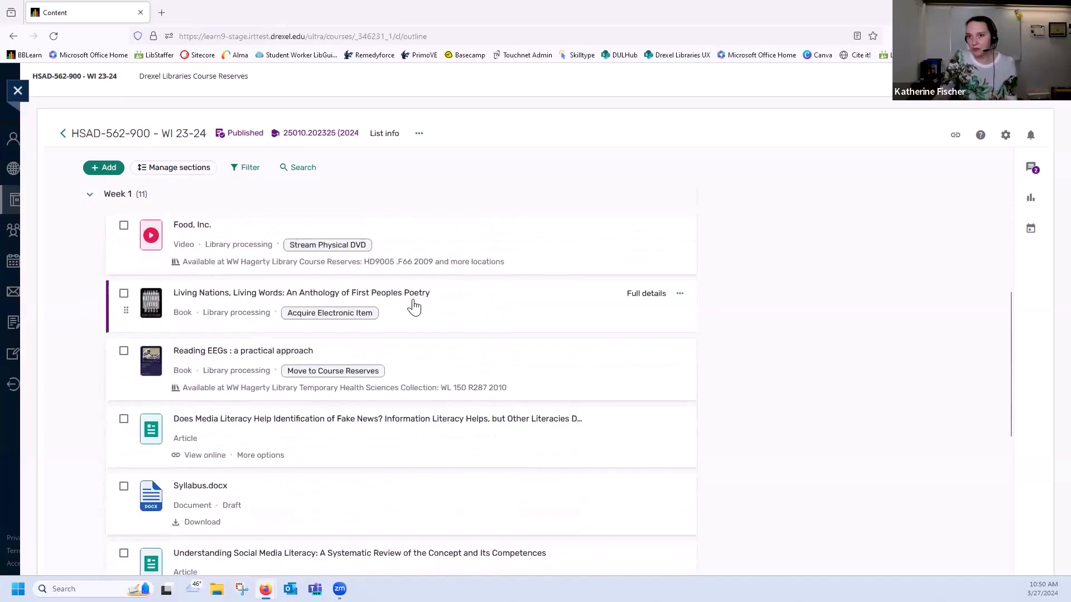
scroll(413, 307, down, 6)
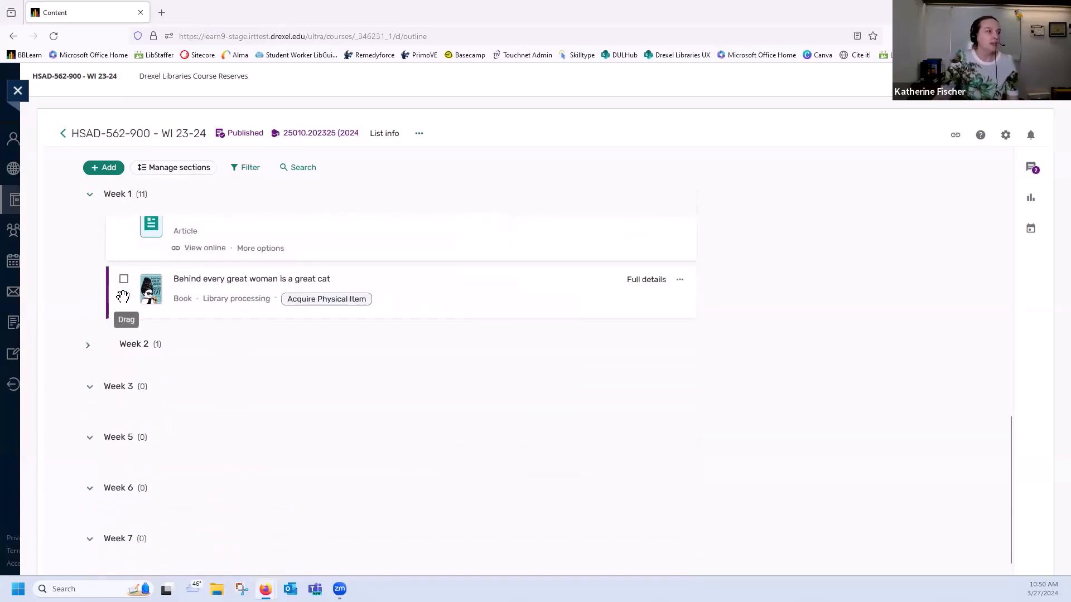
drag(126, 296, 136, 322)
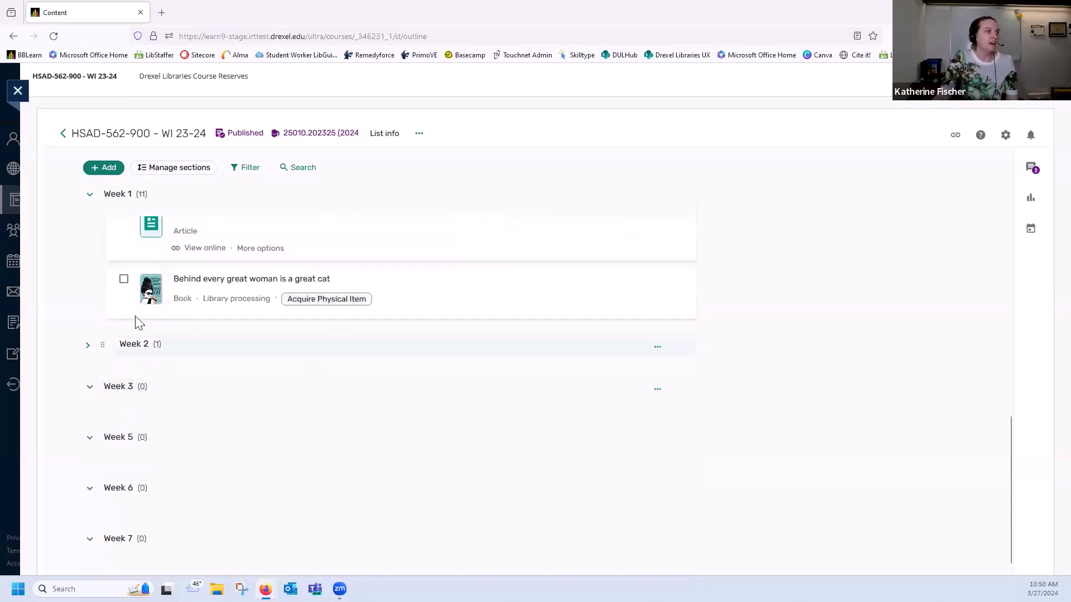
click(93, 346)
drag(126, 296, 133, 394)
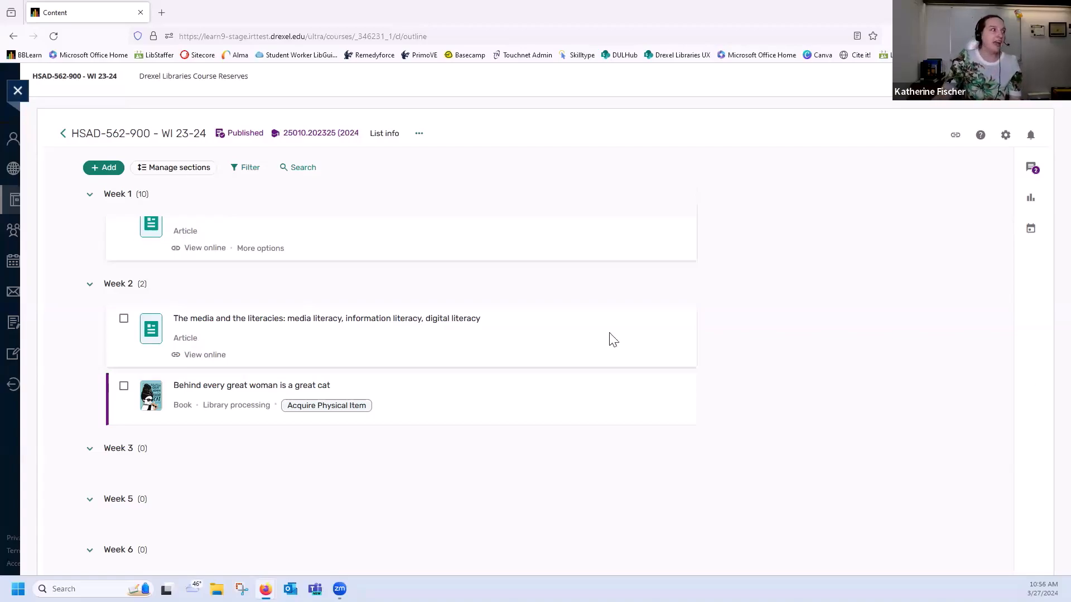
click(110, 169)
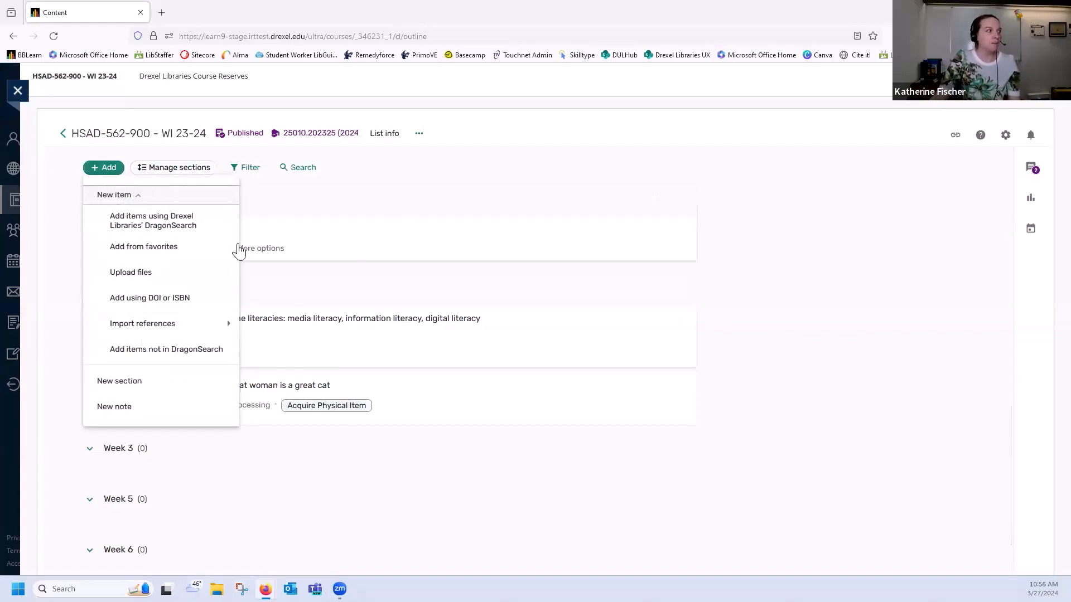
click(159, 390)
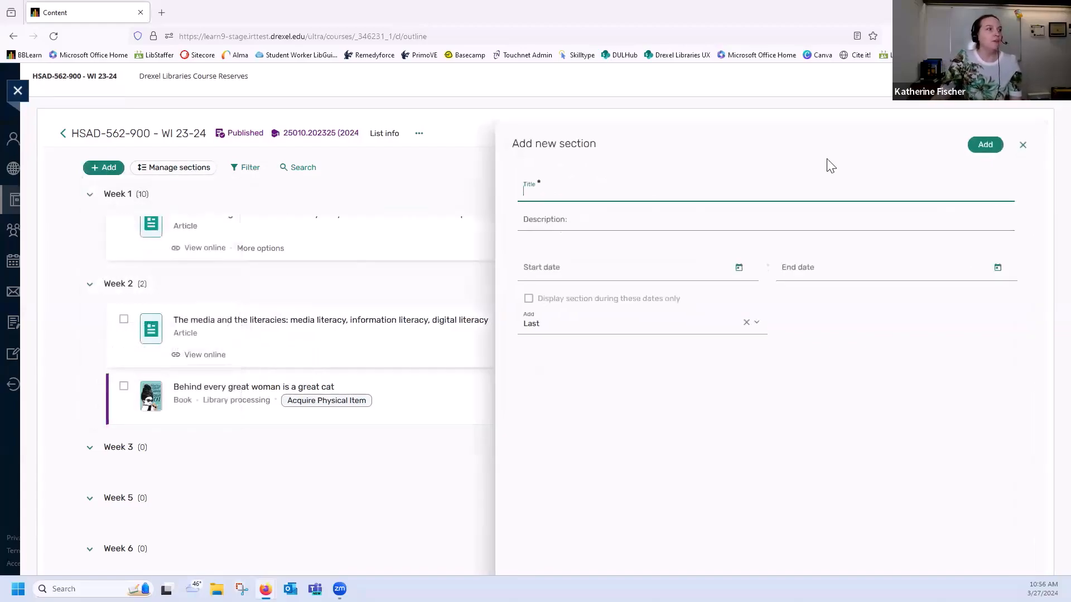
click(1024, 146)
Rename the Week 3 section as "Week 3 / Required"
scroll(466, 246, down, 2)
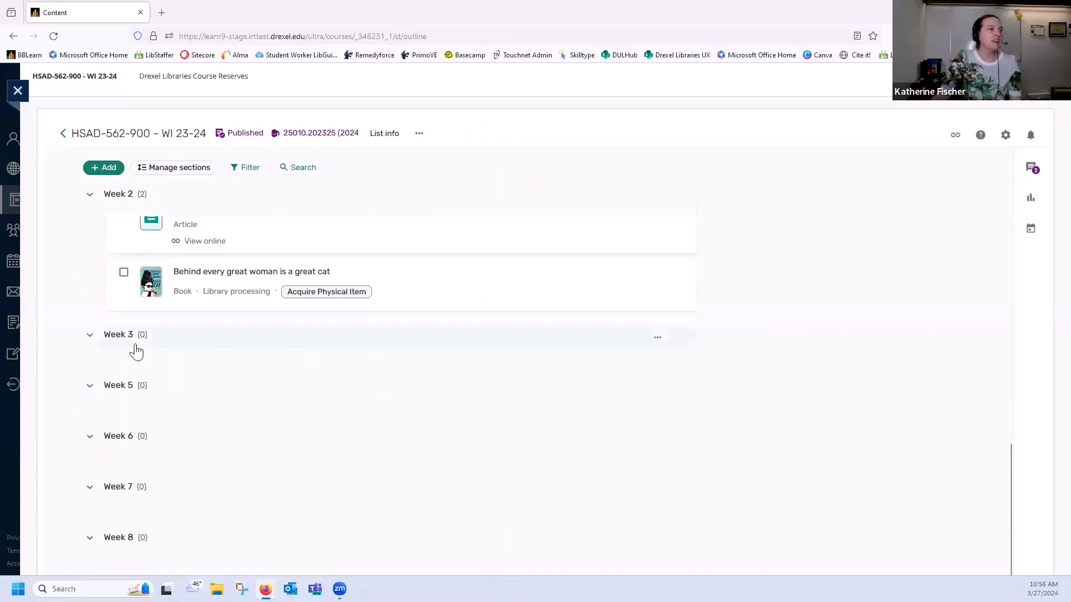
click(656, 338)
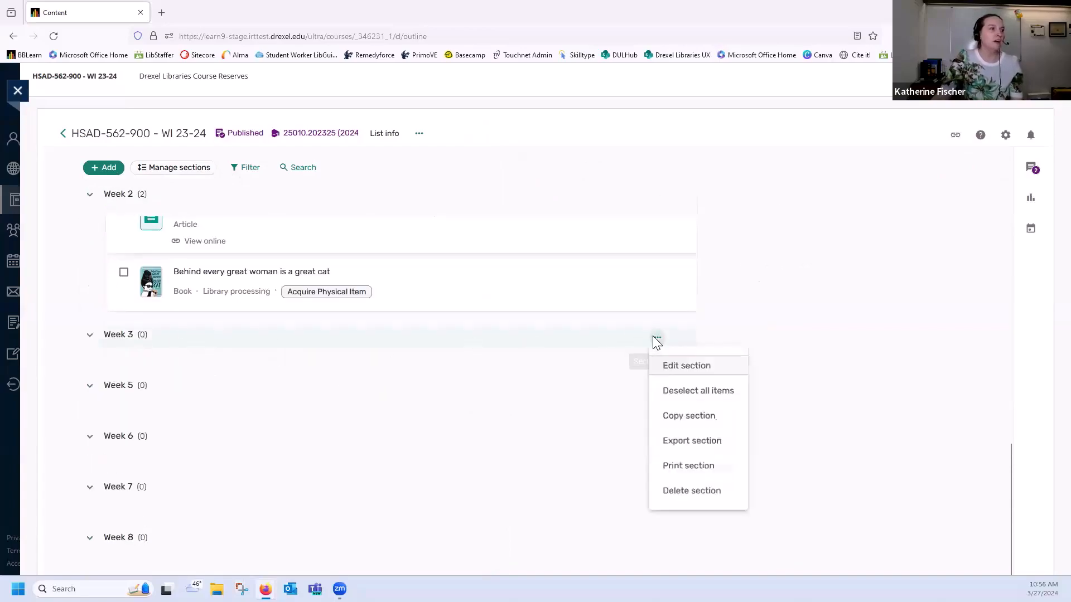
click(680, 373)
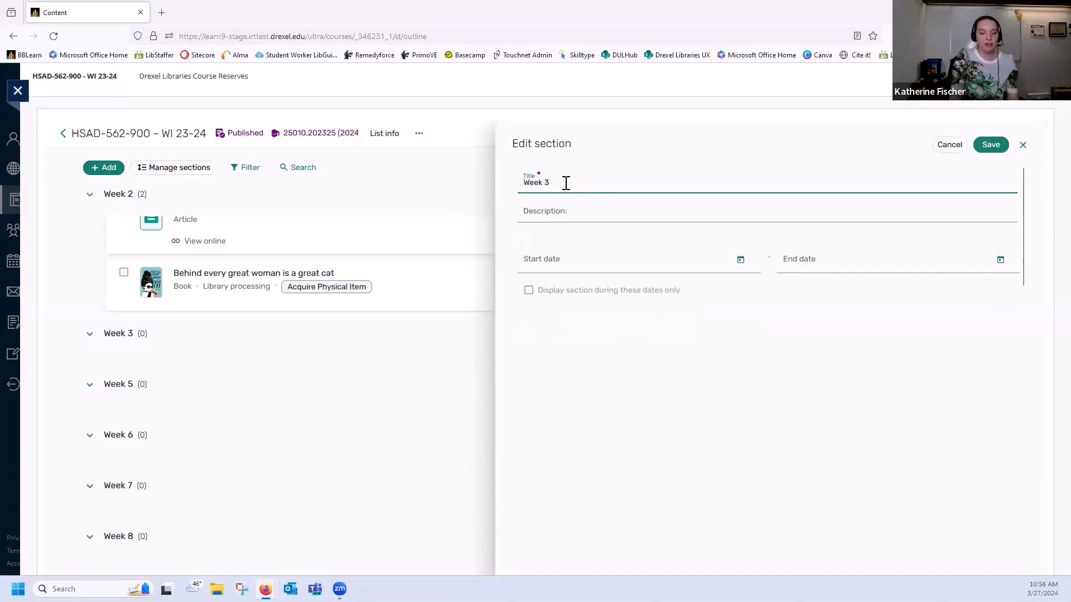
text(/ Requi)
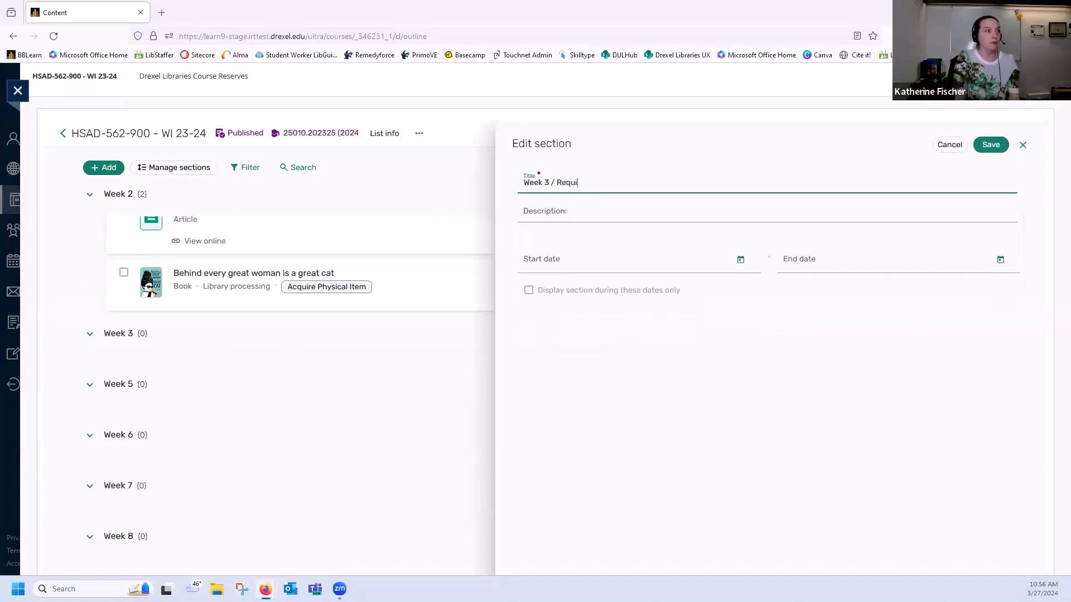
text(red)
click(991, 144)
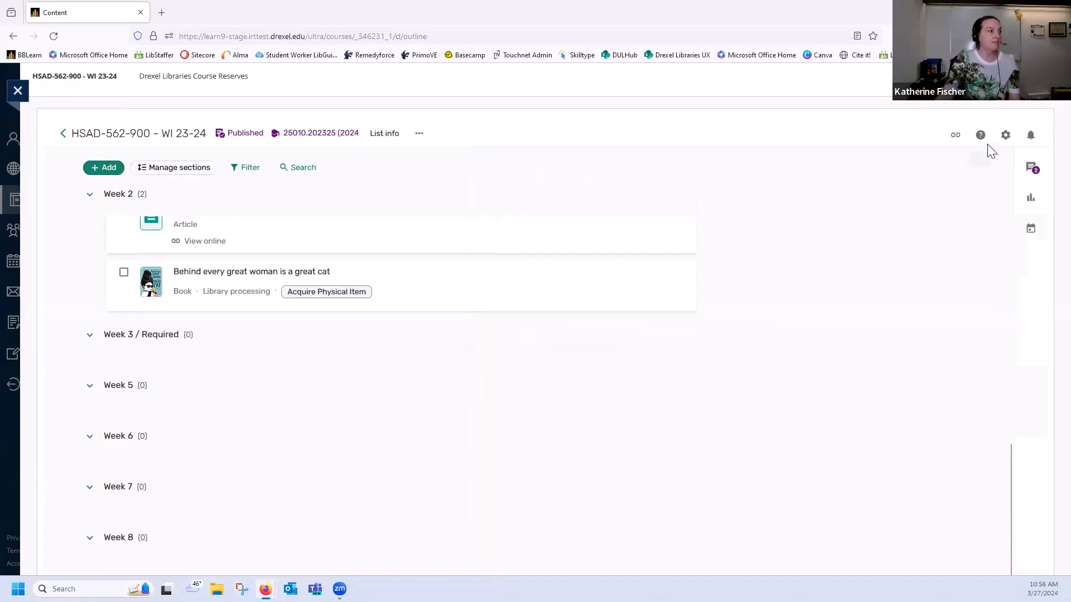
Add a new section titled "Week 3 / Optional", choosing "Week 3 / Required" for its placement
click(106, 167)
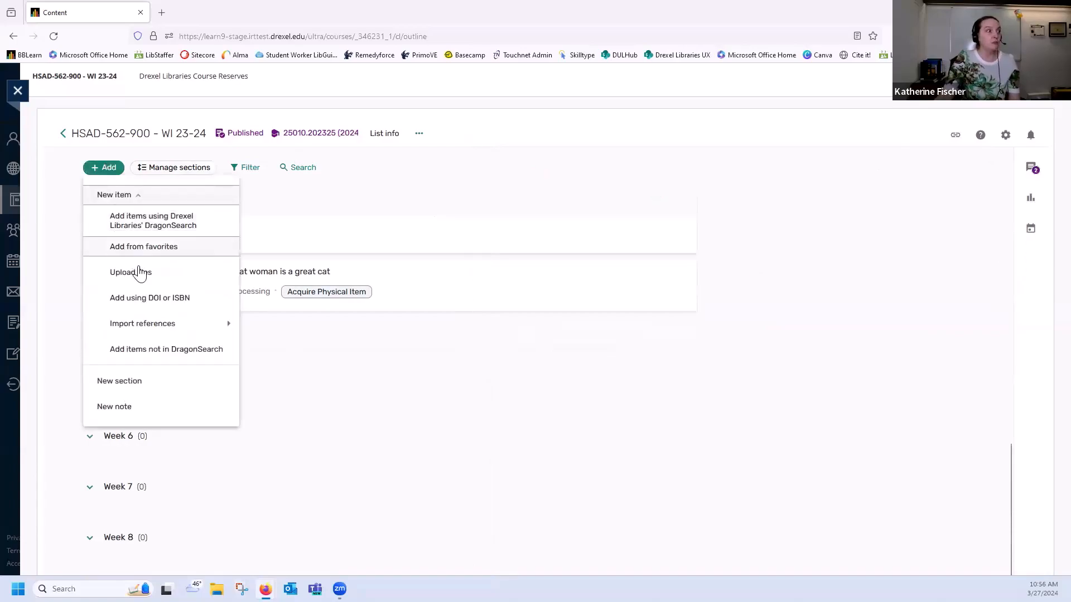
click(146, 382)
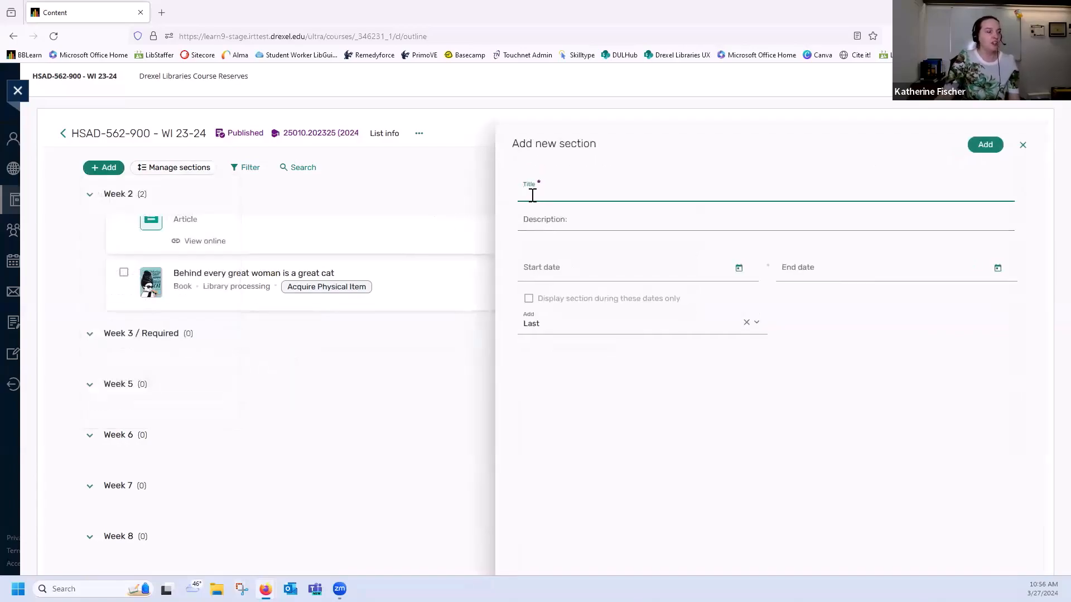
text(Week)
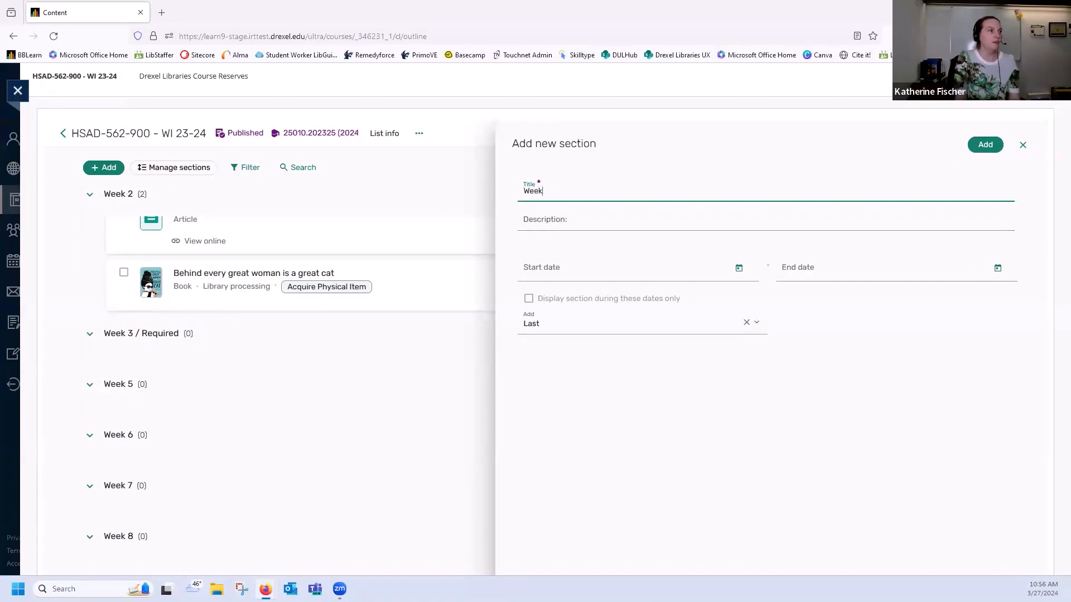
text( Third)
key(BackSpace)
key(BackSpace)
key(BackSpace)
key(BackSpace)
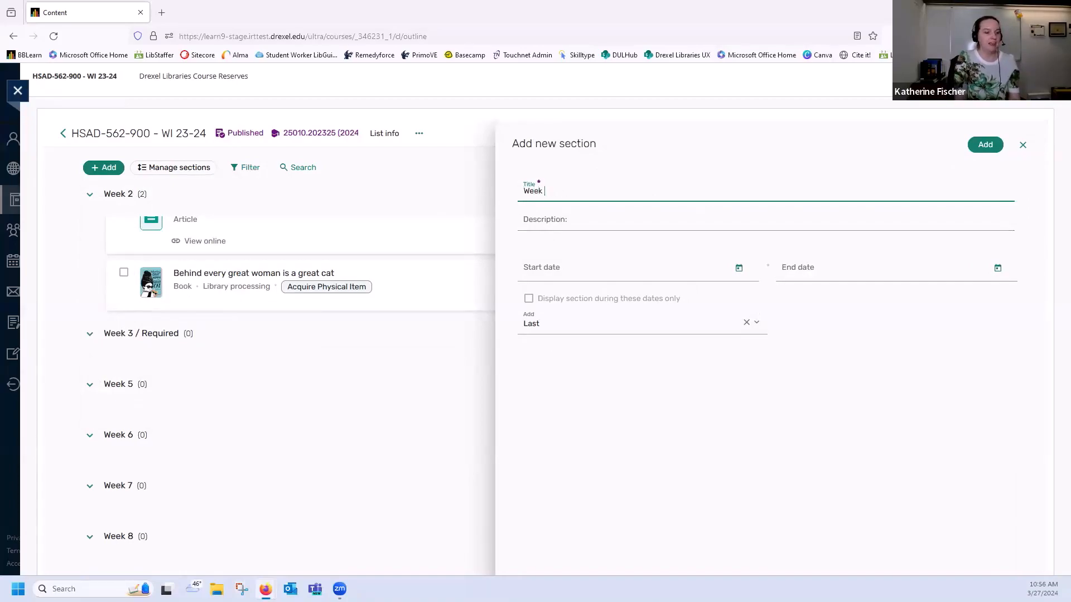
text(3 / Optional)
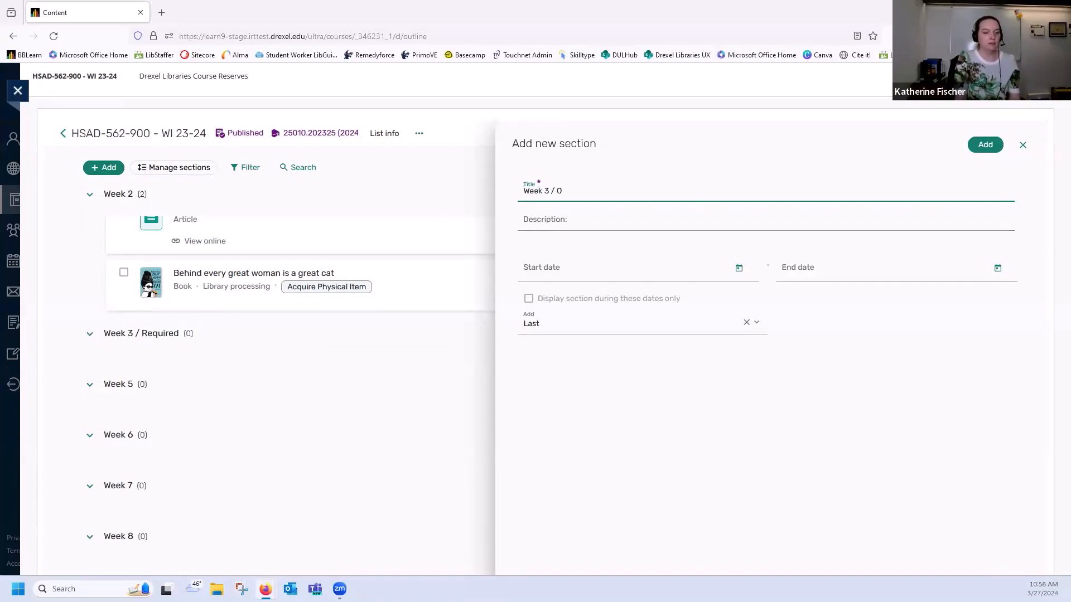
click(645, 322)
scroll(597, 409, down, 2)
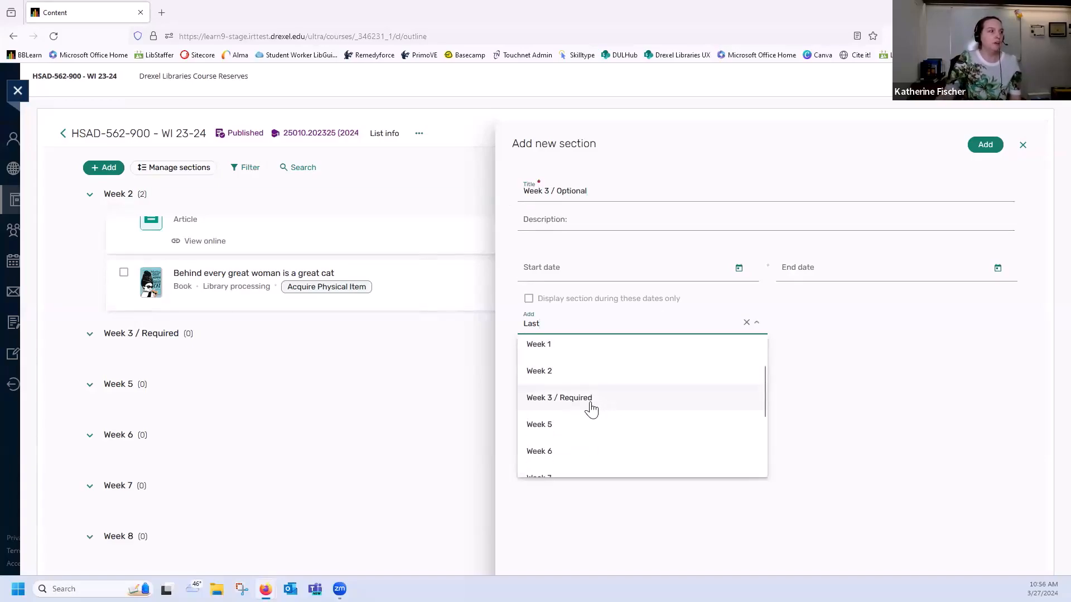
click(590, 405)
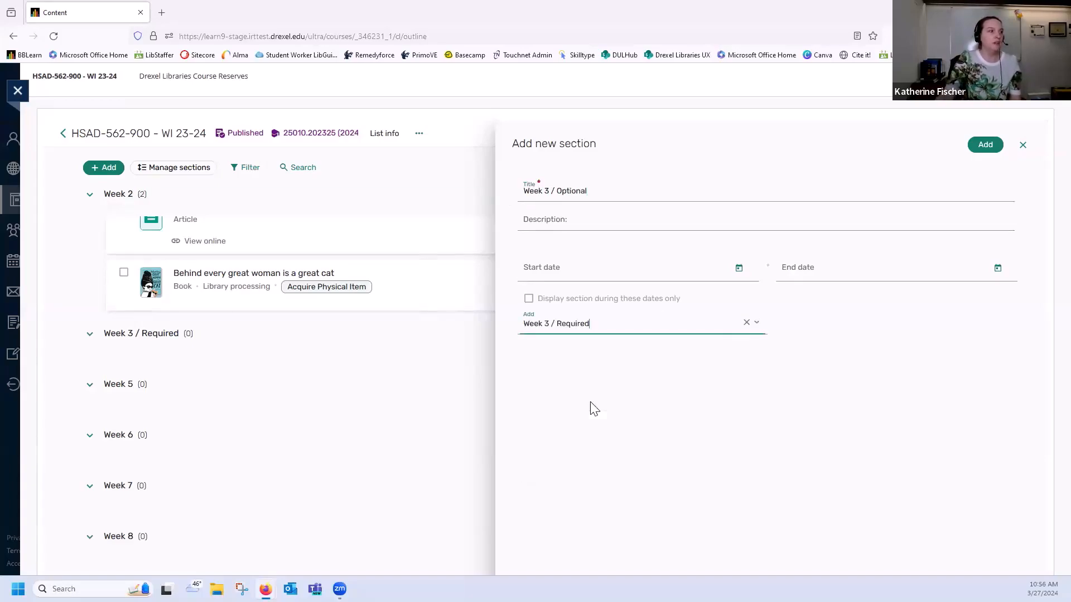
click(984, 150)
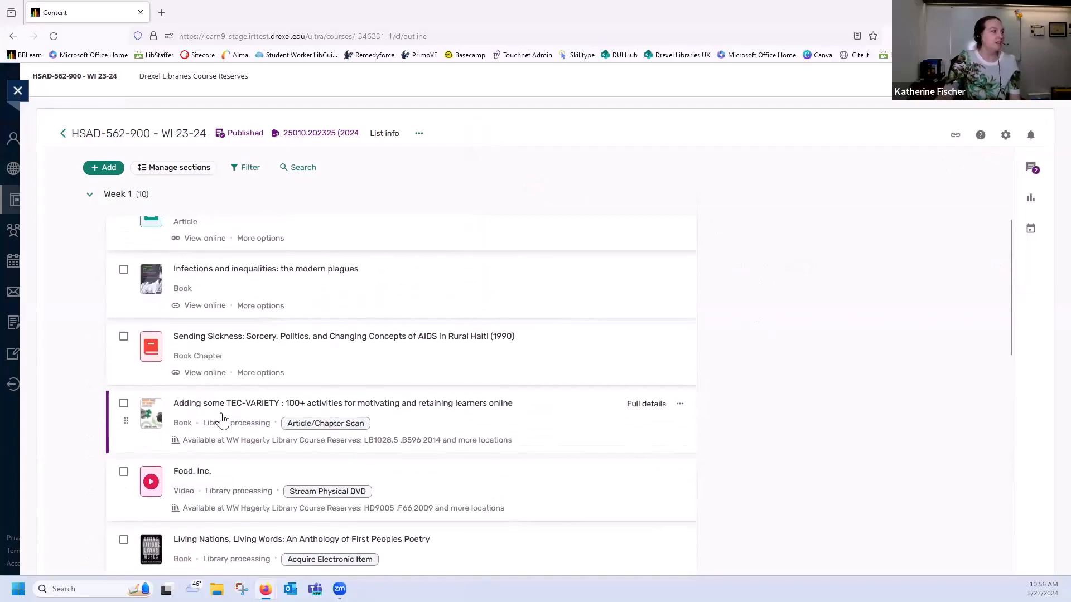
Collapse the Week 3 / Required and Week 1 sections and move "Week 3 / Optional" directly below "Week 3 / Required"
scroll(222, 419, down, 10)
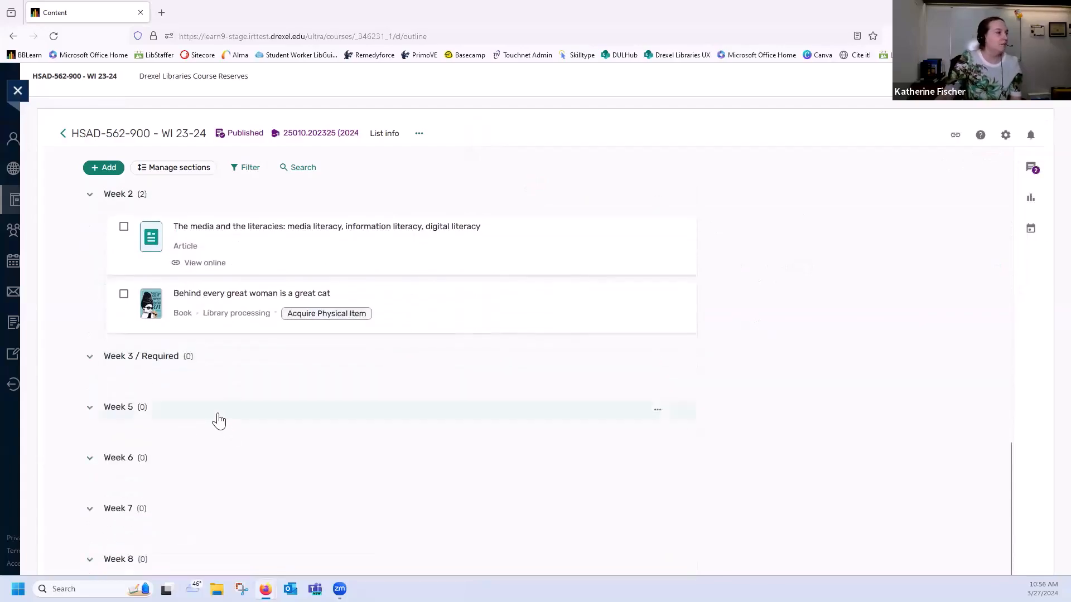
scroll(89, 363, up, 1)
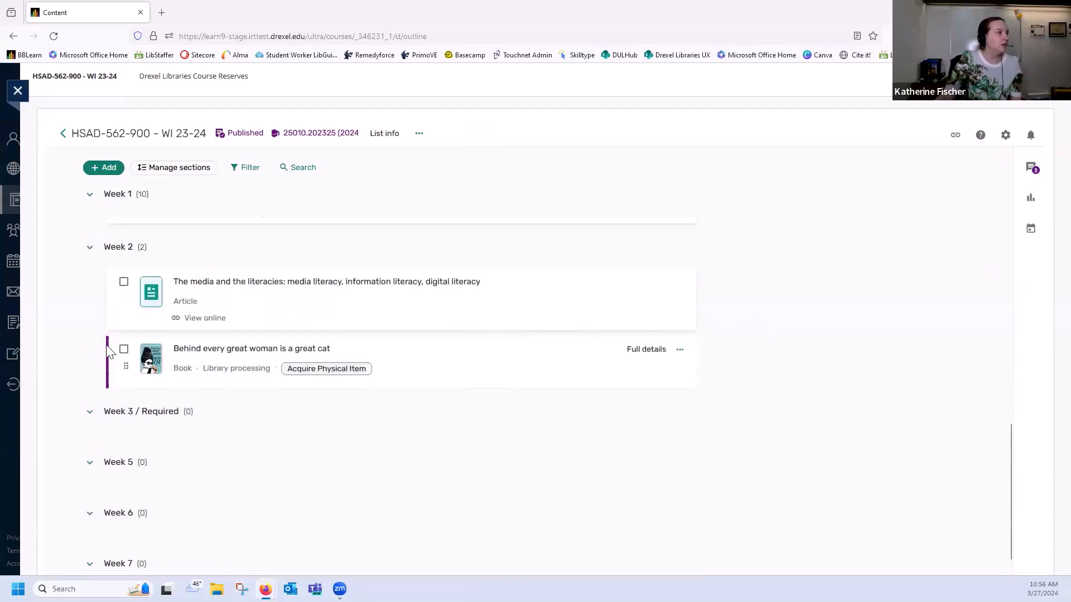
click(88, 418)
scroll(167, 442, down, 5)
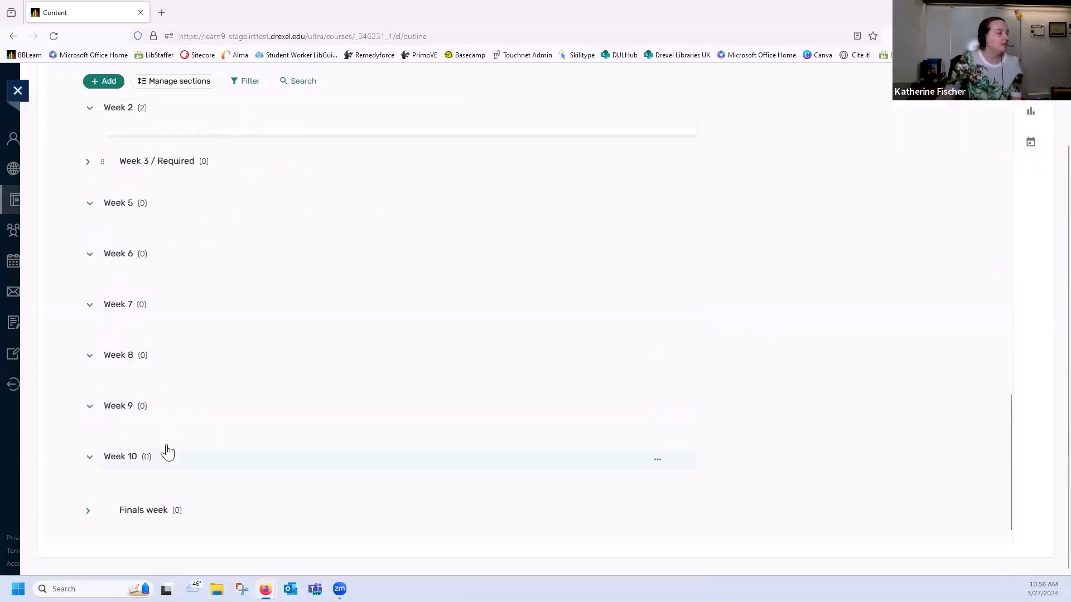
scroll(167, 451, up, 15)
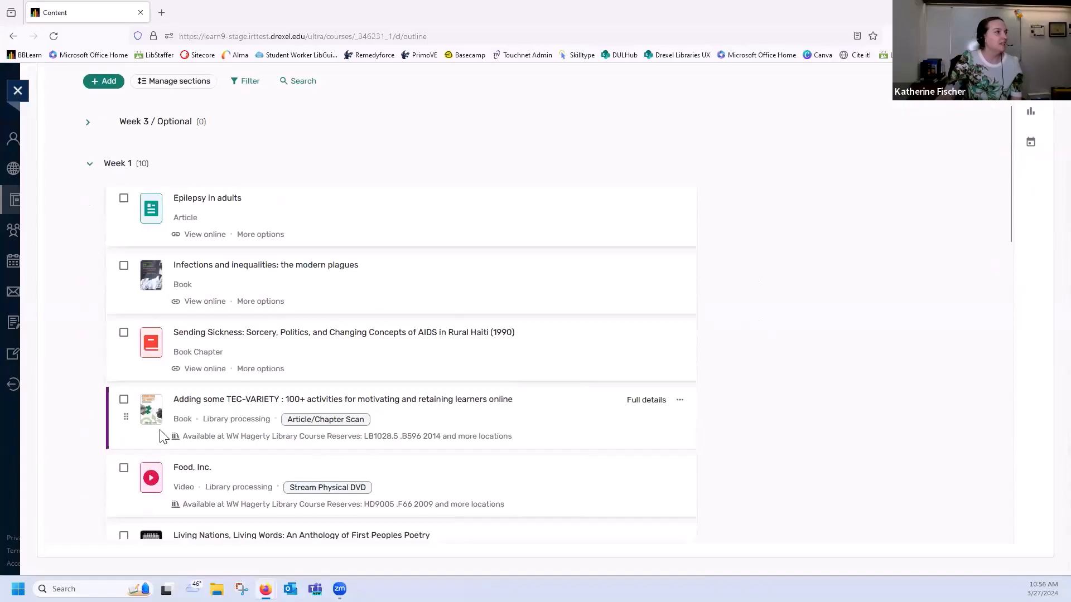
scroll(139, 335, down, 1)
scroll(111, 157, up, 3)
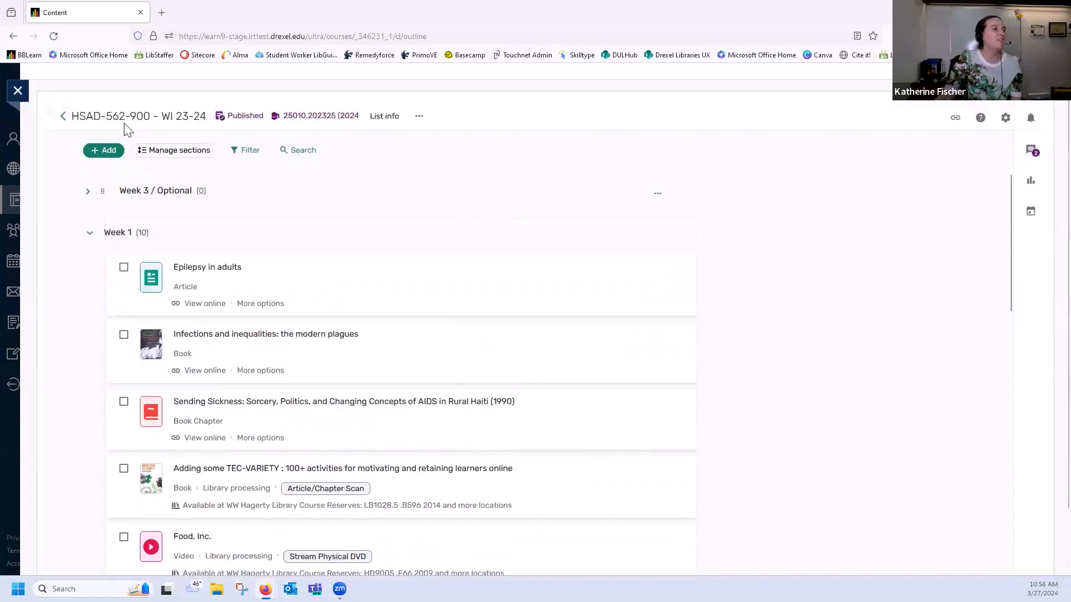
drag(102, 209, 89, 232)
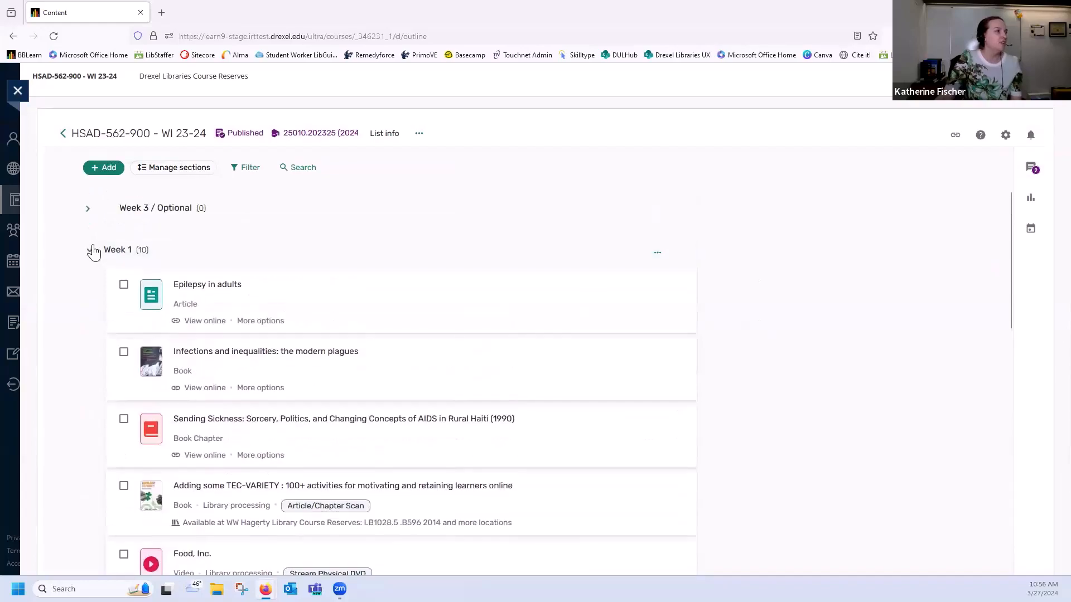
drag(106, 215, 122, 476)
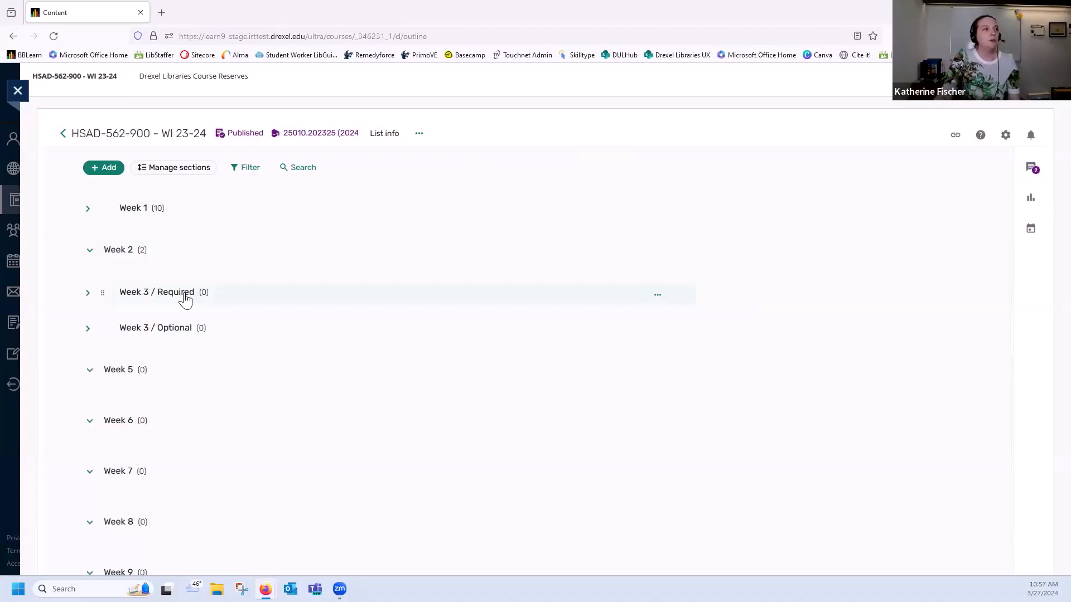
Examine the reading list's action options, its list information and the role choices available for the second collaborator
click(419, 133)
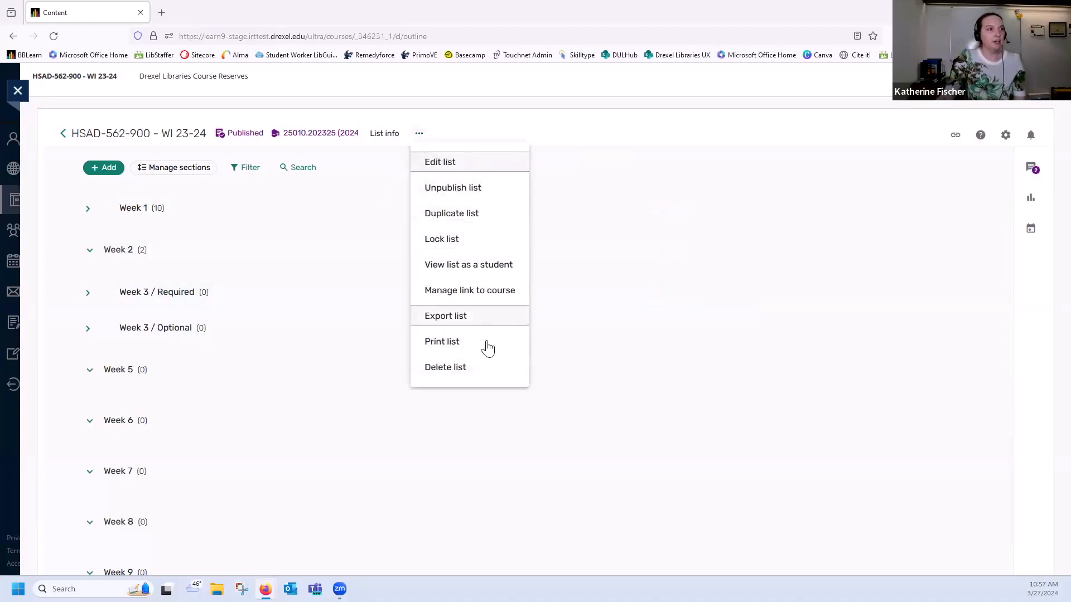
click(420, 134)
click(388, 132)
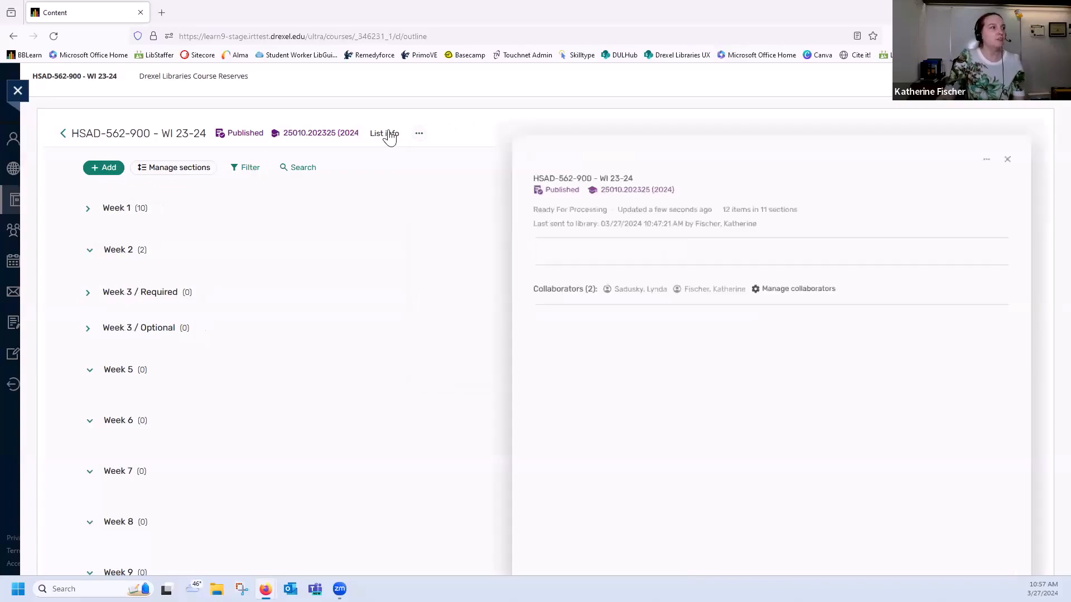
click(781, 283)
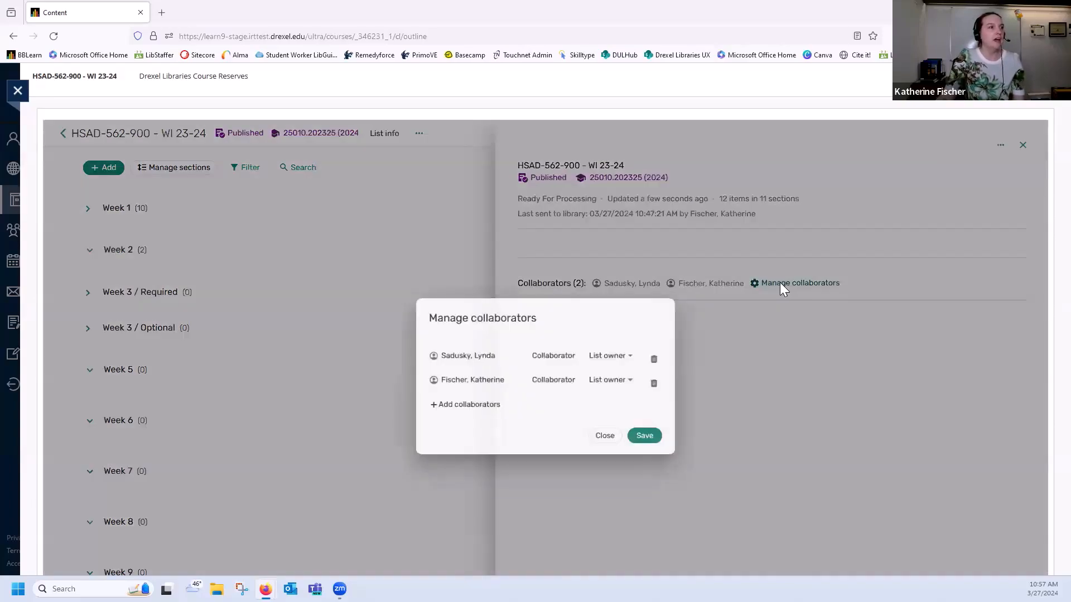
click(621, 380)
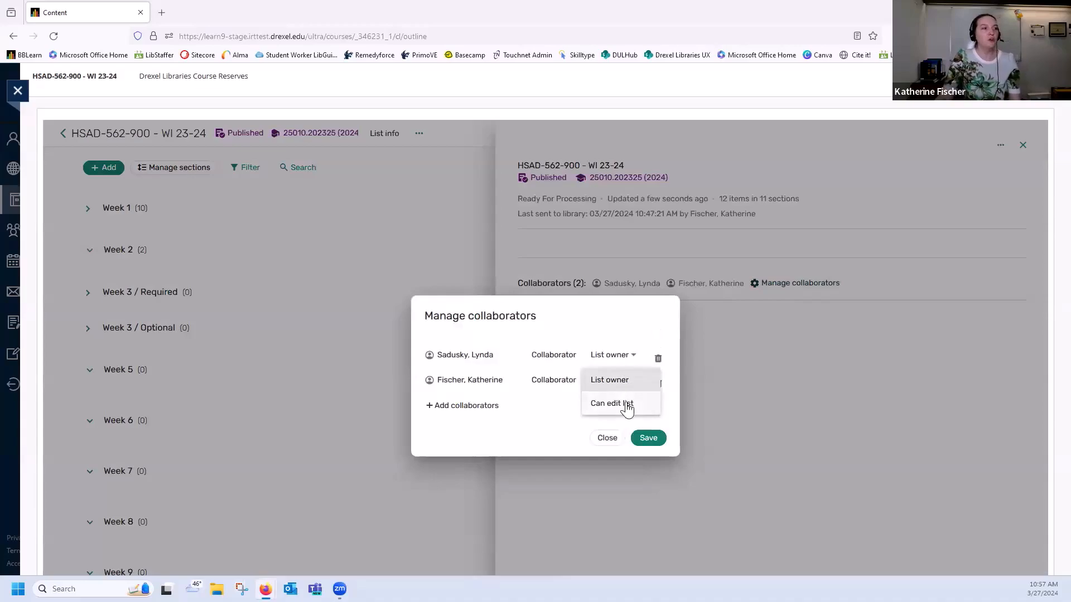
click(616, 325)
click(621, 383)
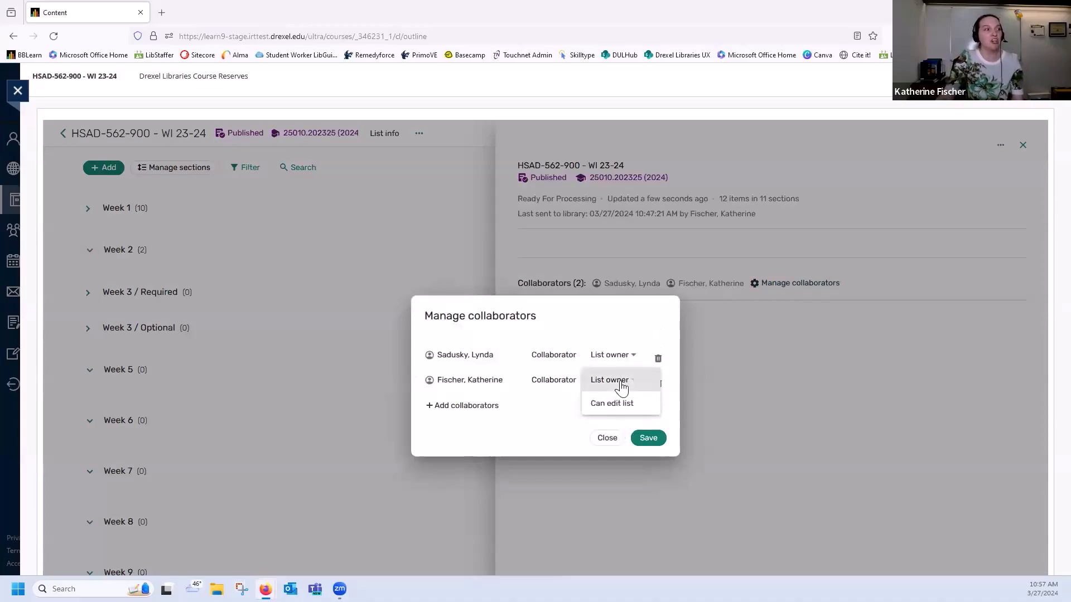
click(583, 333)
click(606, 438)
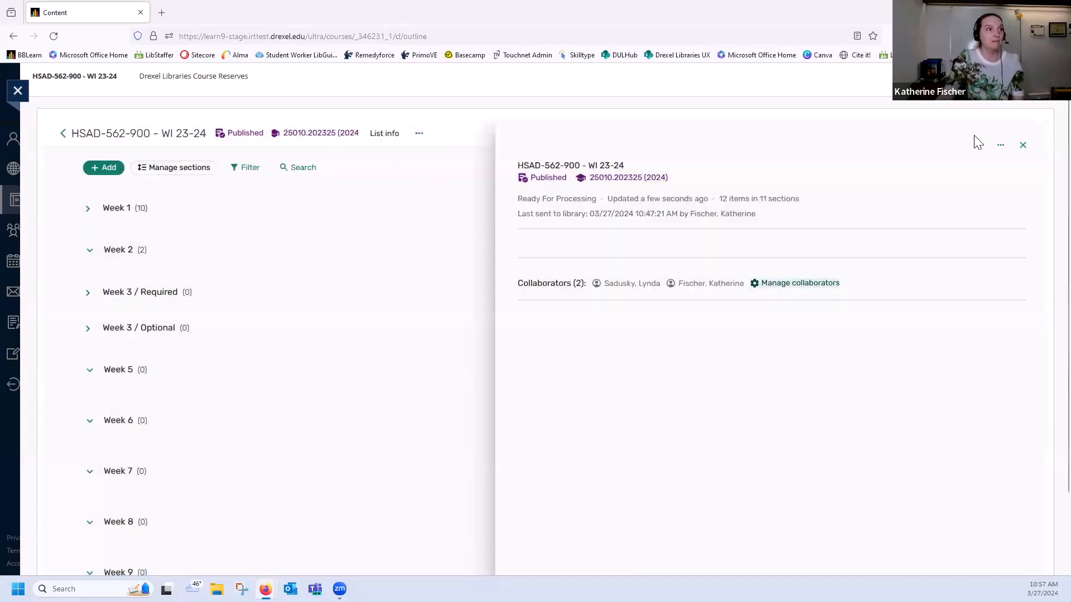
click(1023, 145)
Permanently delete the HSAD-562-900 - WI 23-24 reading list
click(419, 137)
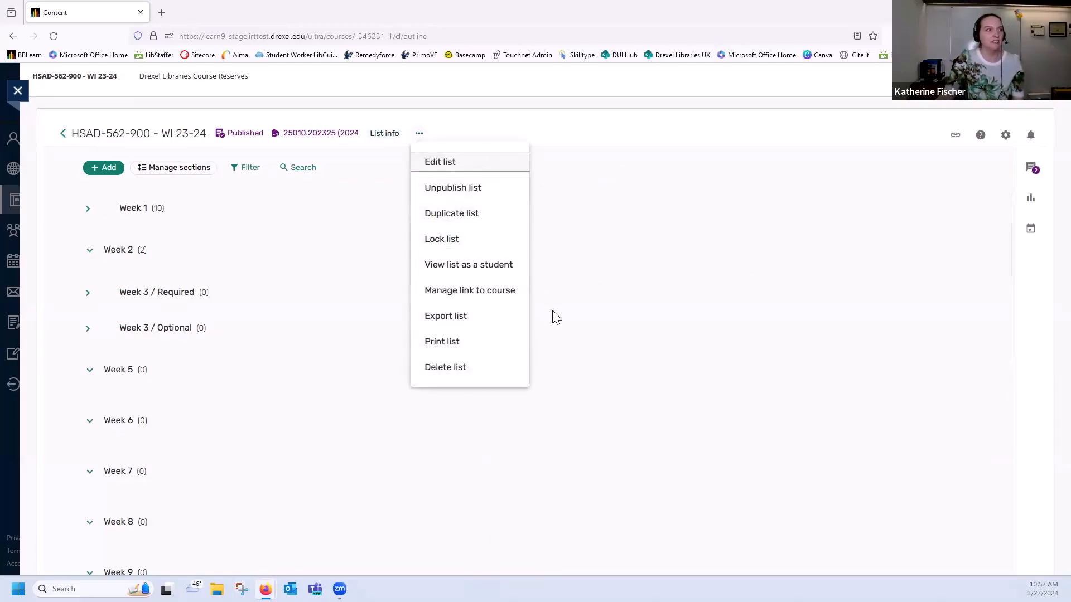
click(652, 148)
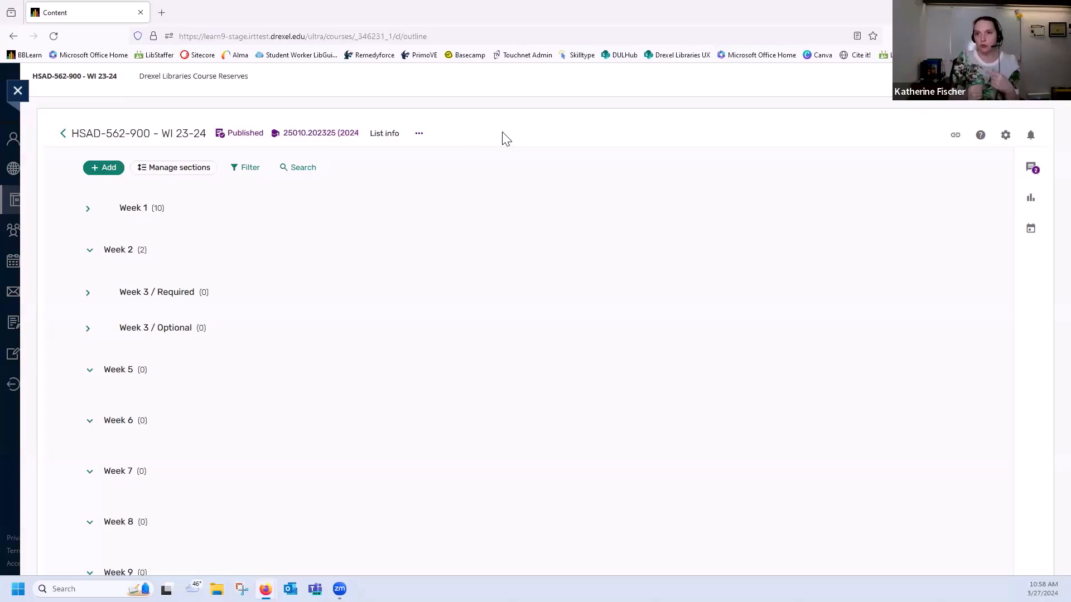
click(419, 134)
click(462, 369)
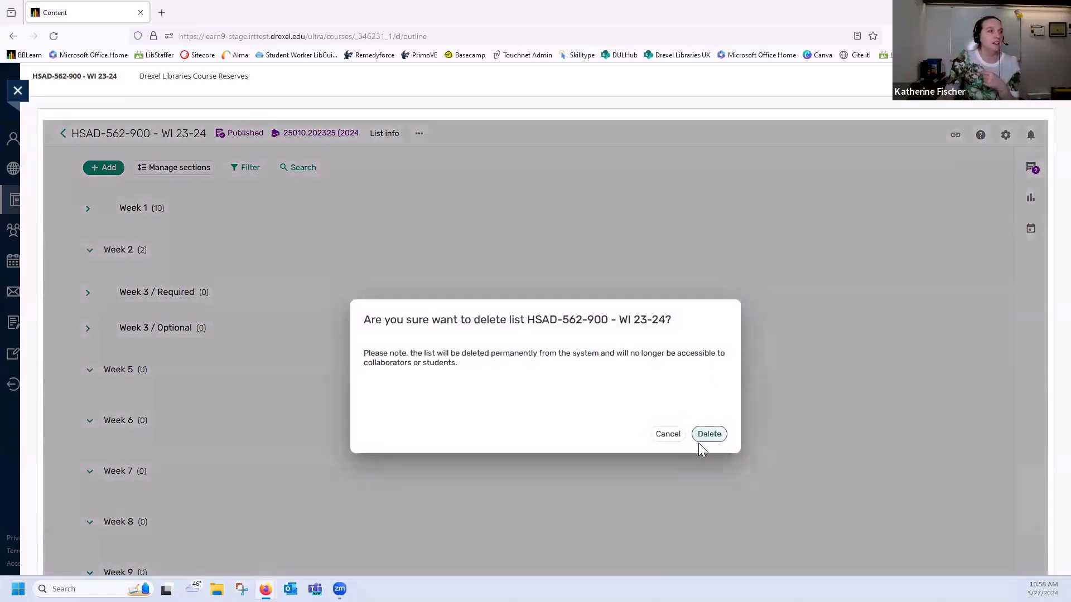
click(703, 435)
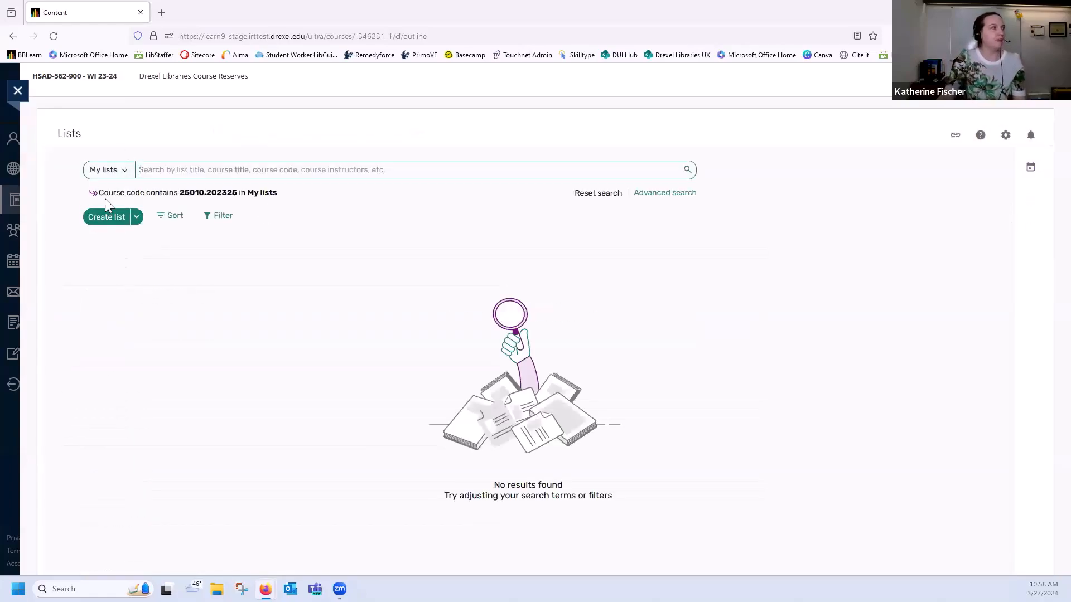
Leave the course, reopen HSAD-562-900 - WI 23-24 from the favorite courses and launch its course reserves tool
click(18, 90)
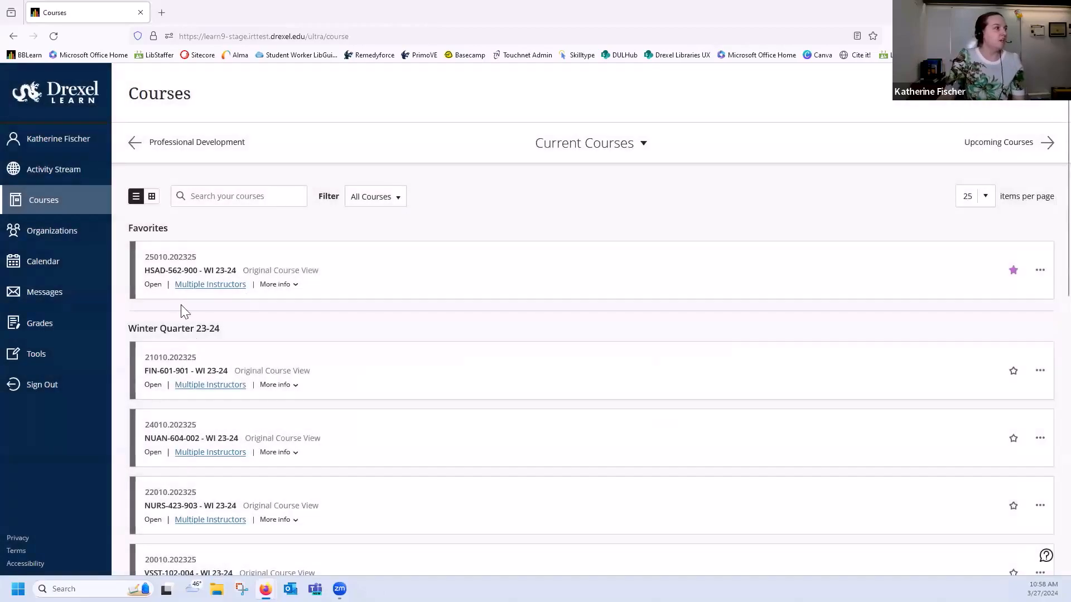
click(178, 272)
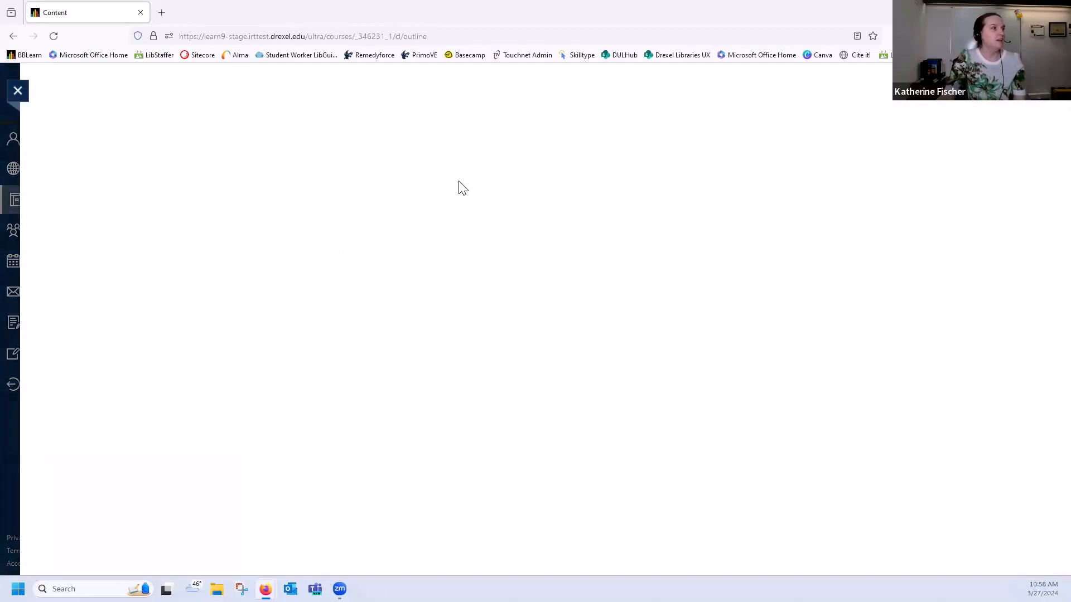
click(54, 165)
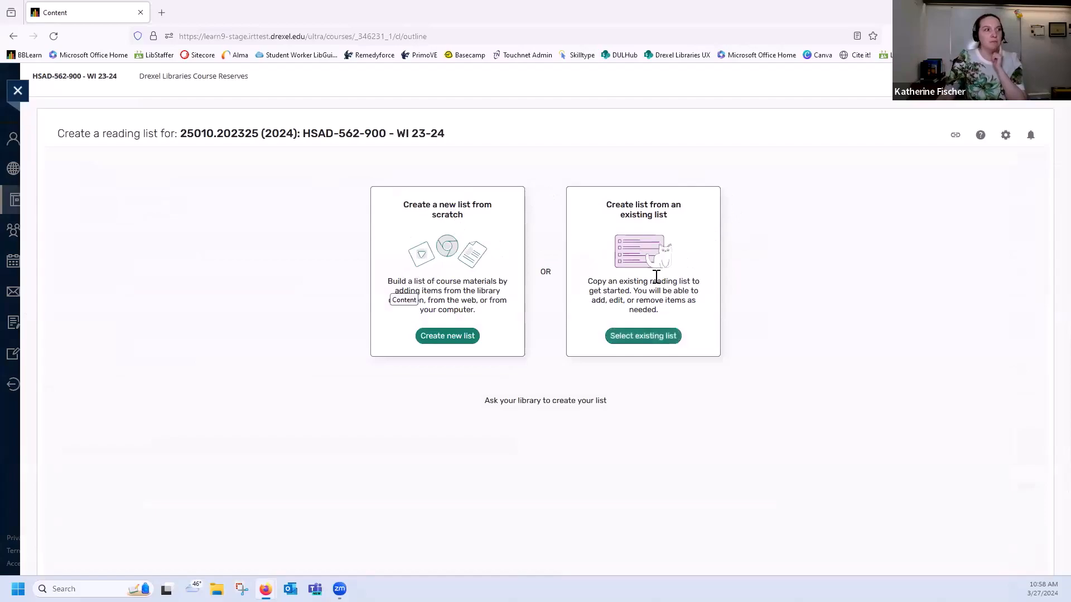
Create the course's reading list by duplicating the existing FIN-601-901 - WI 23-24 list, keeping the suggested name and course link
click(652, 341)
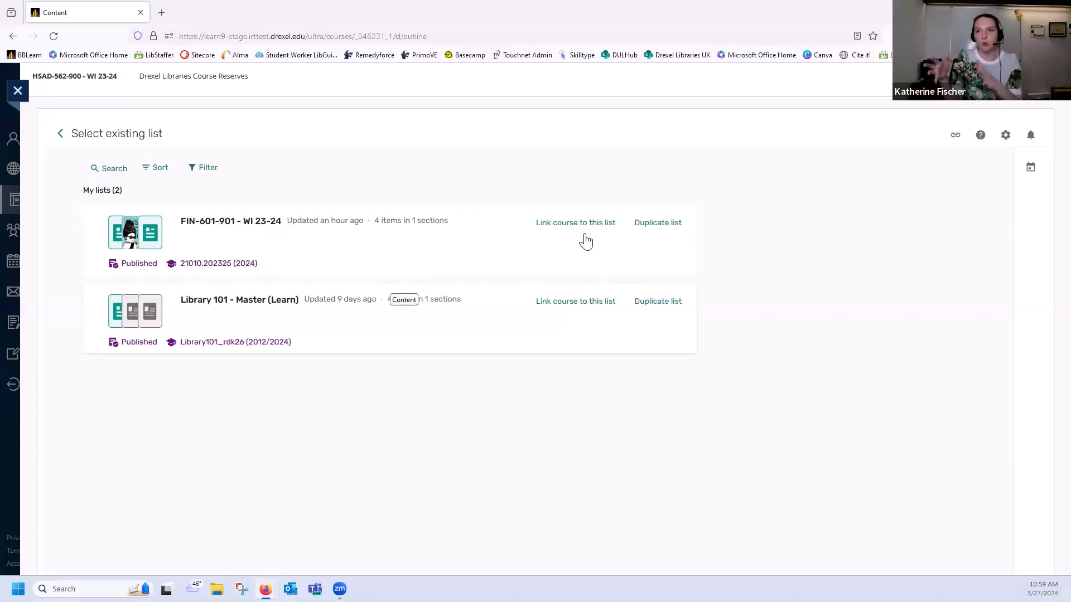
click(662, 230)
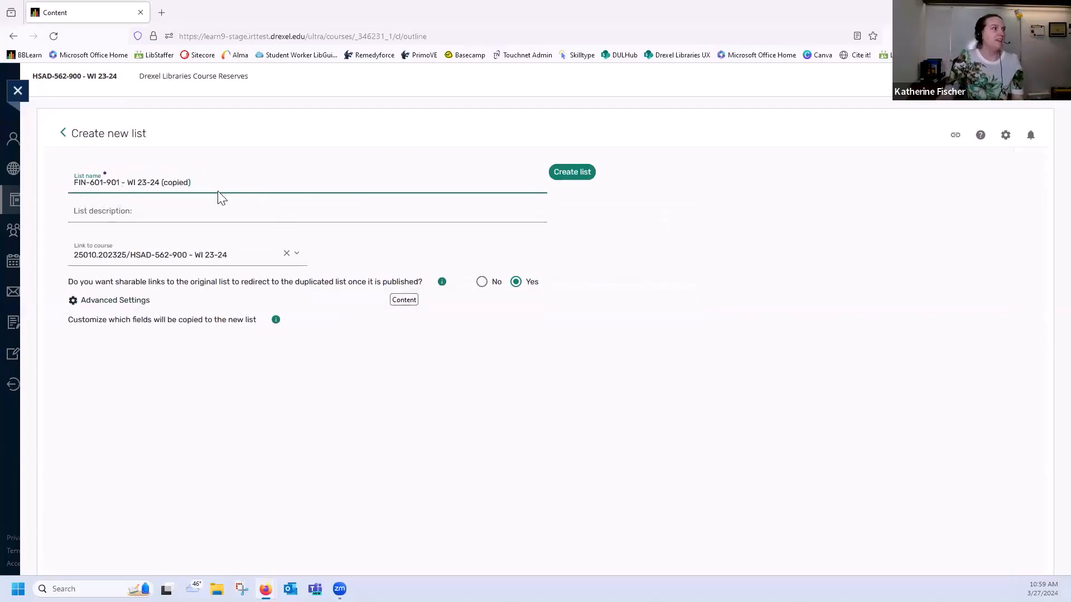
click(587, 177)
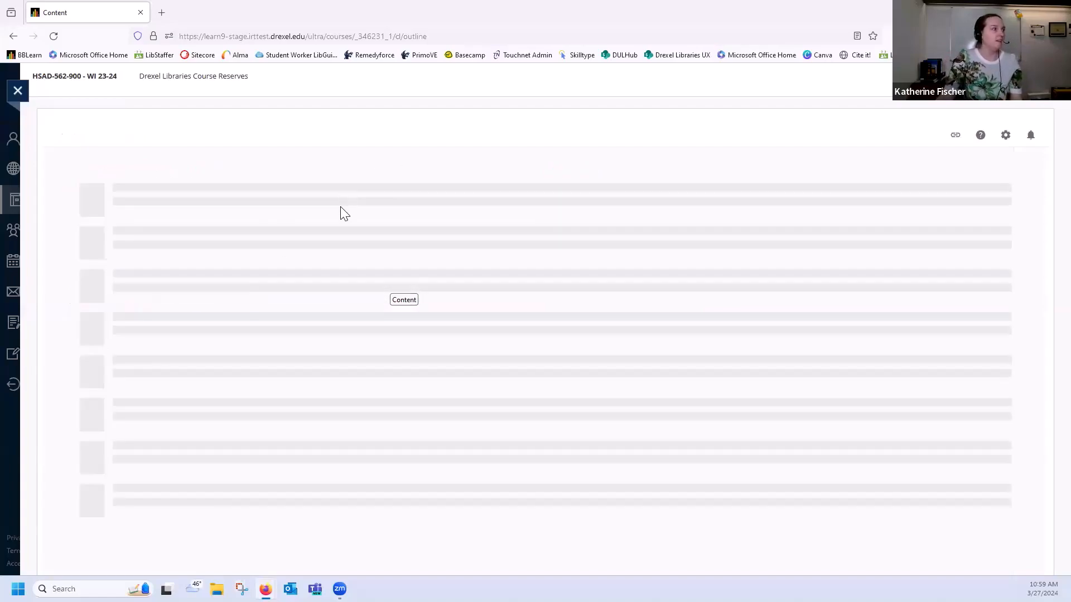